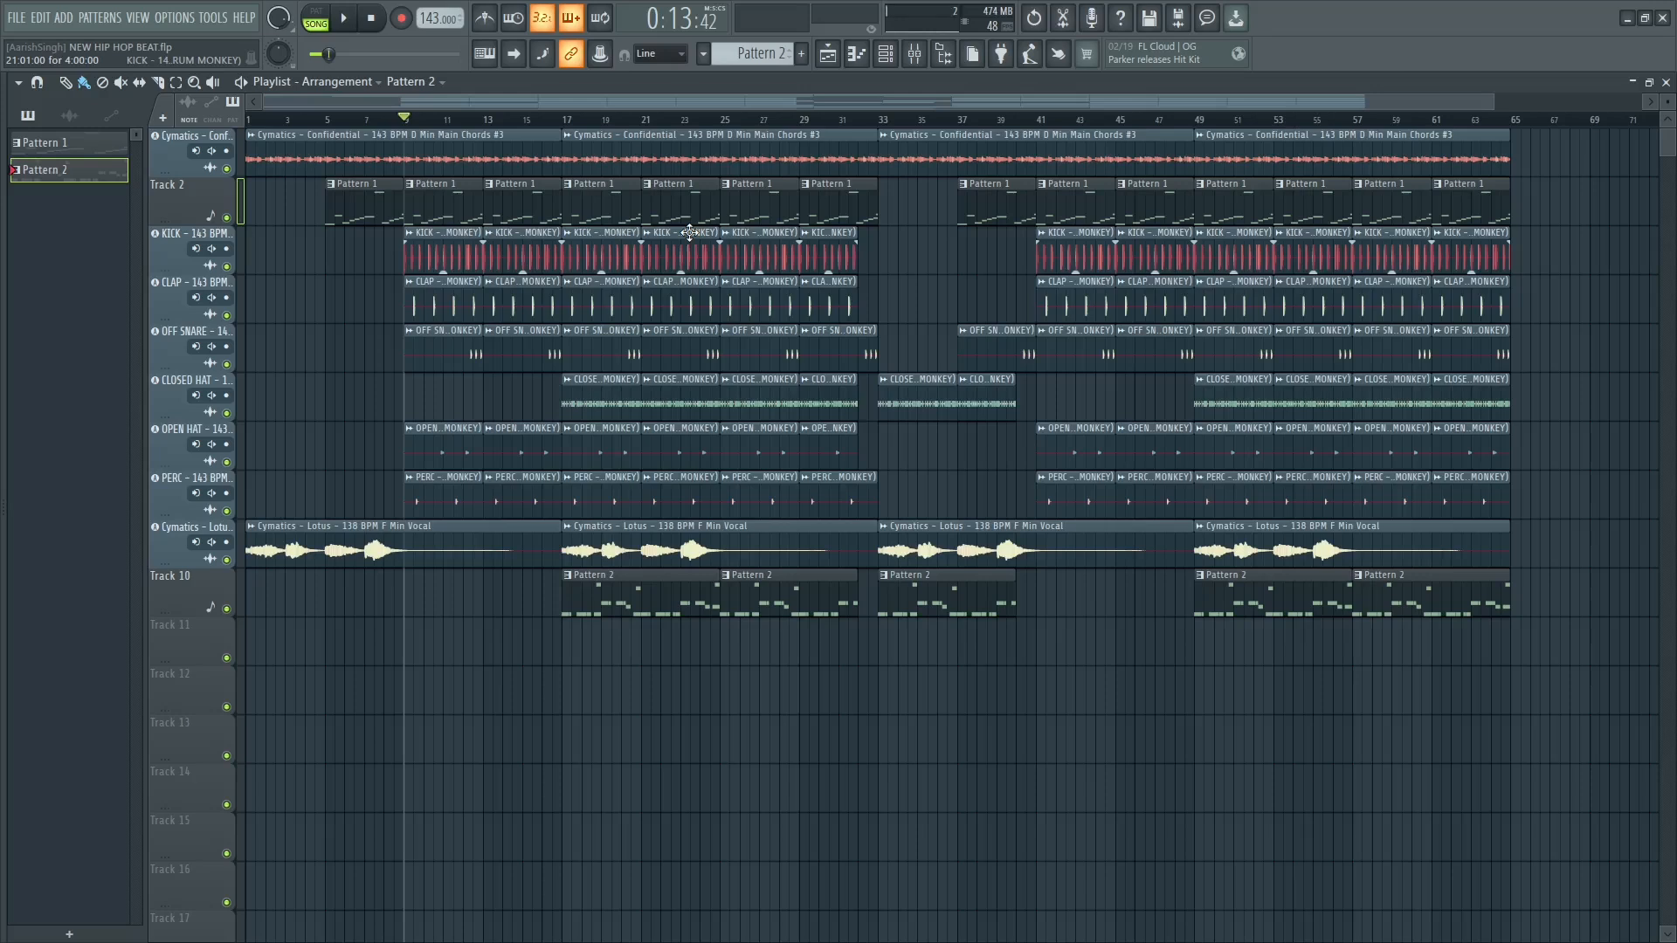
# Play the arrangement from bar 9 to hear the unmixed beat, and stop playback.
pyautogui.click(347, 23)
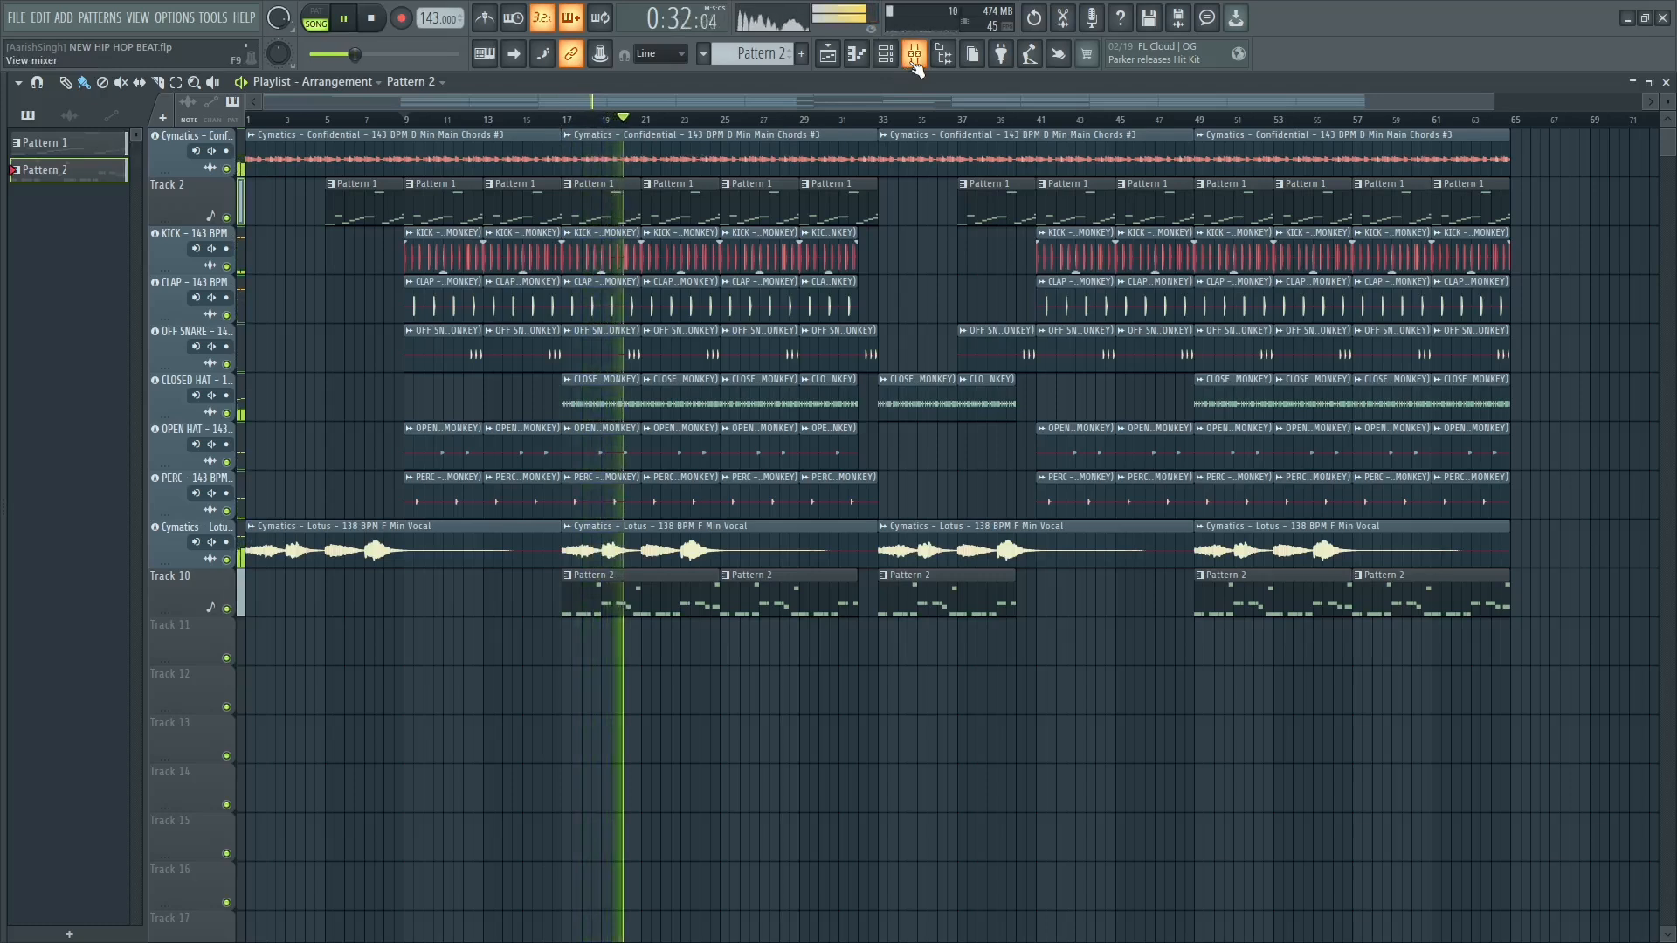
pyautogui.press('space')
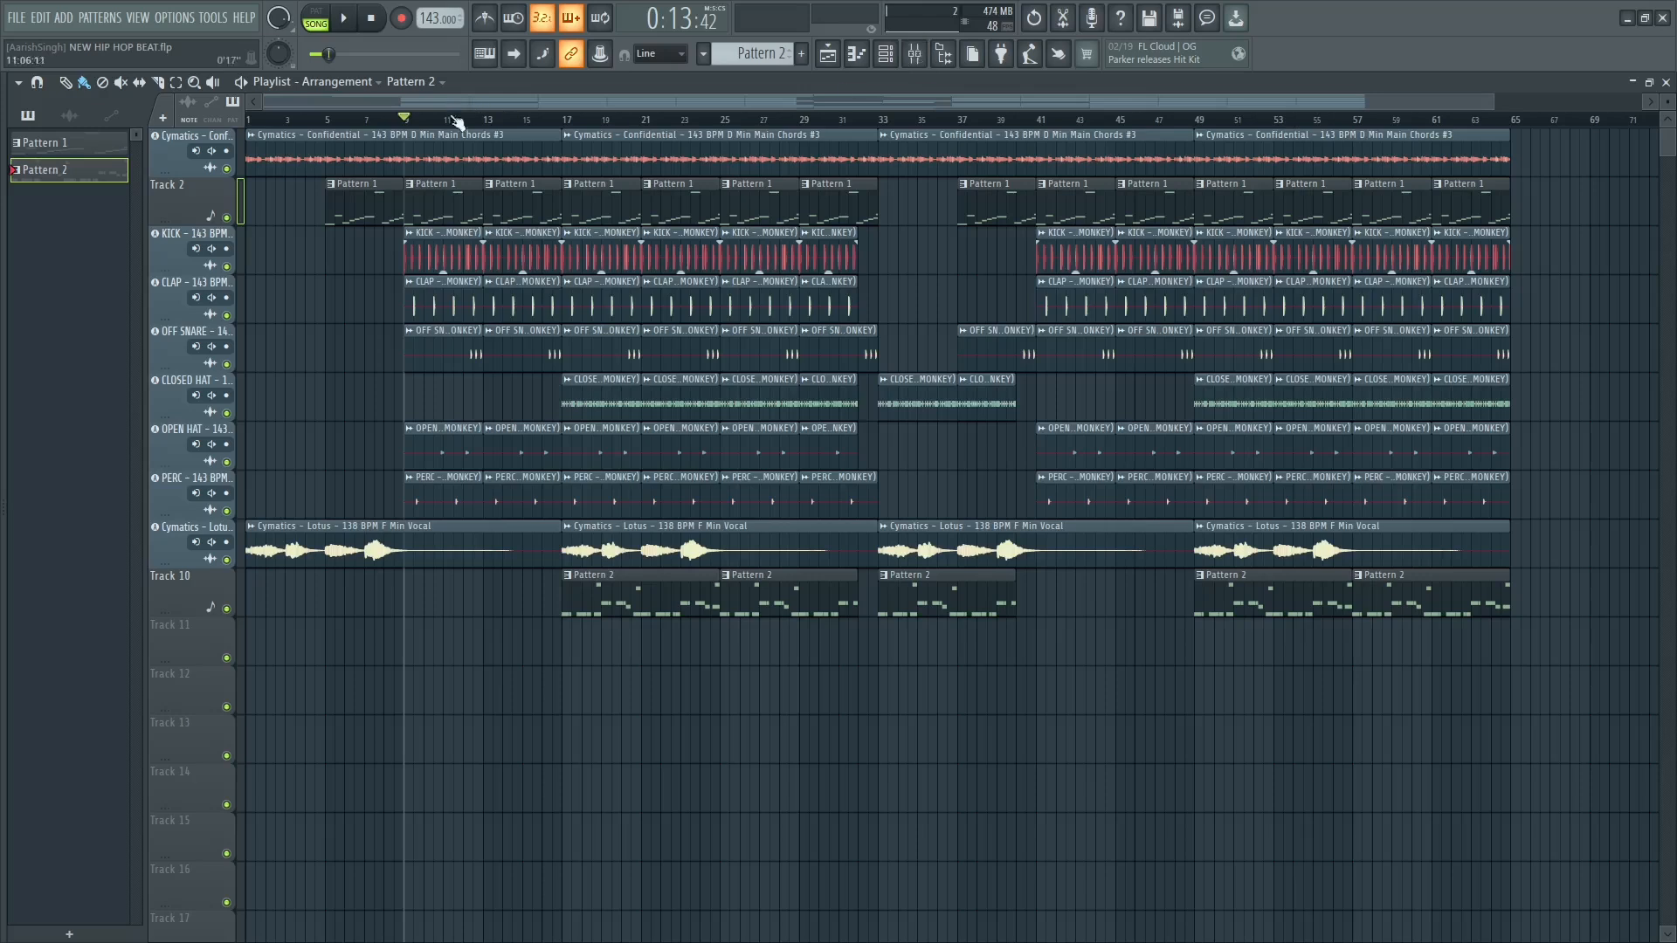
# Play the section from bar 17 to bar 33 while checking the Master level in the mixer.
pyautogui.click(567, 121)
pyautogui.moveTo(566, 121); pyautogui.dragTo(874, 166)
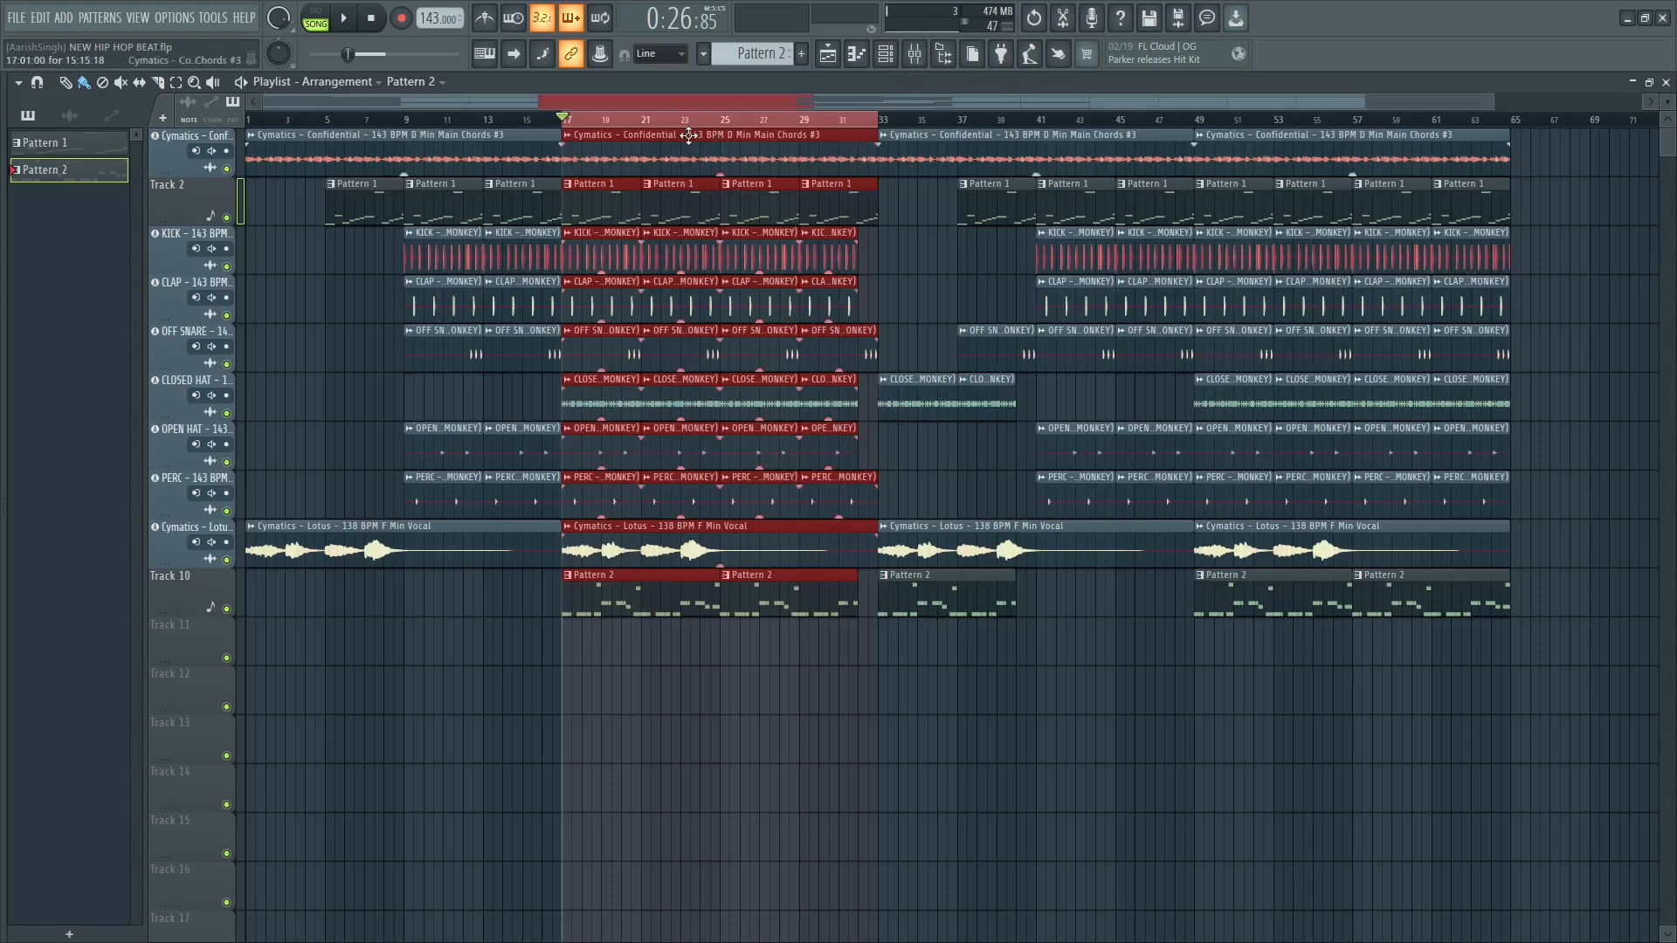
pyautogui.click(915, 53)
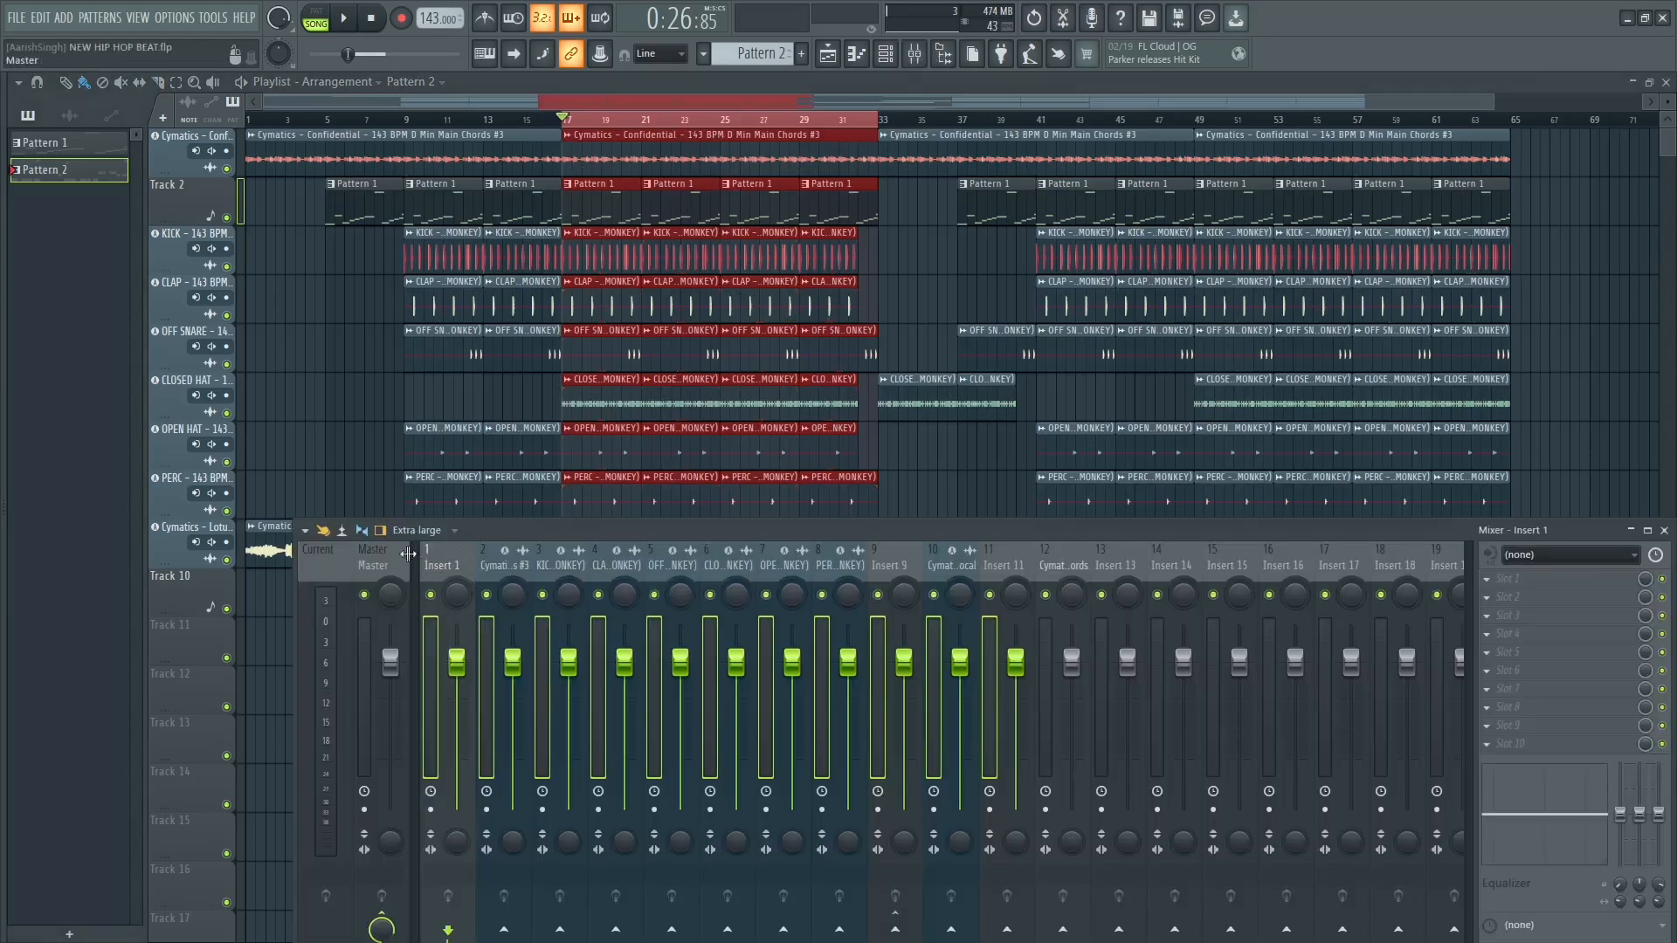
pyautogui.press('space')
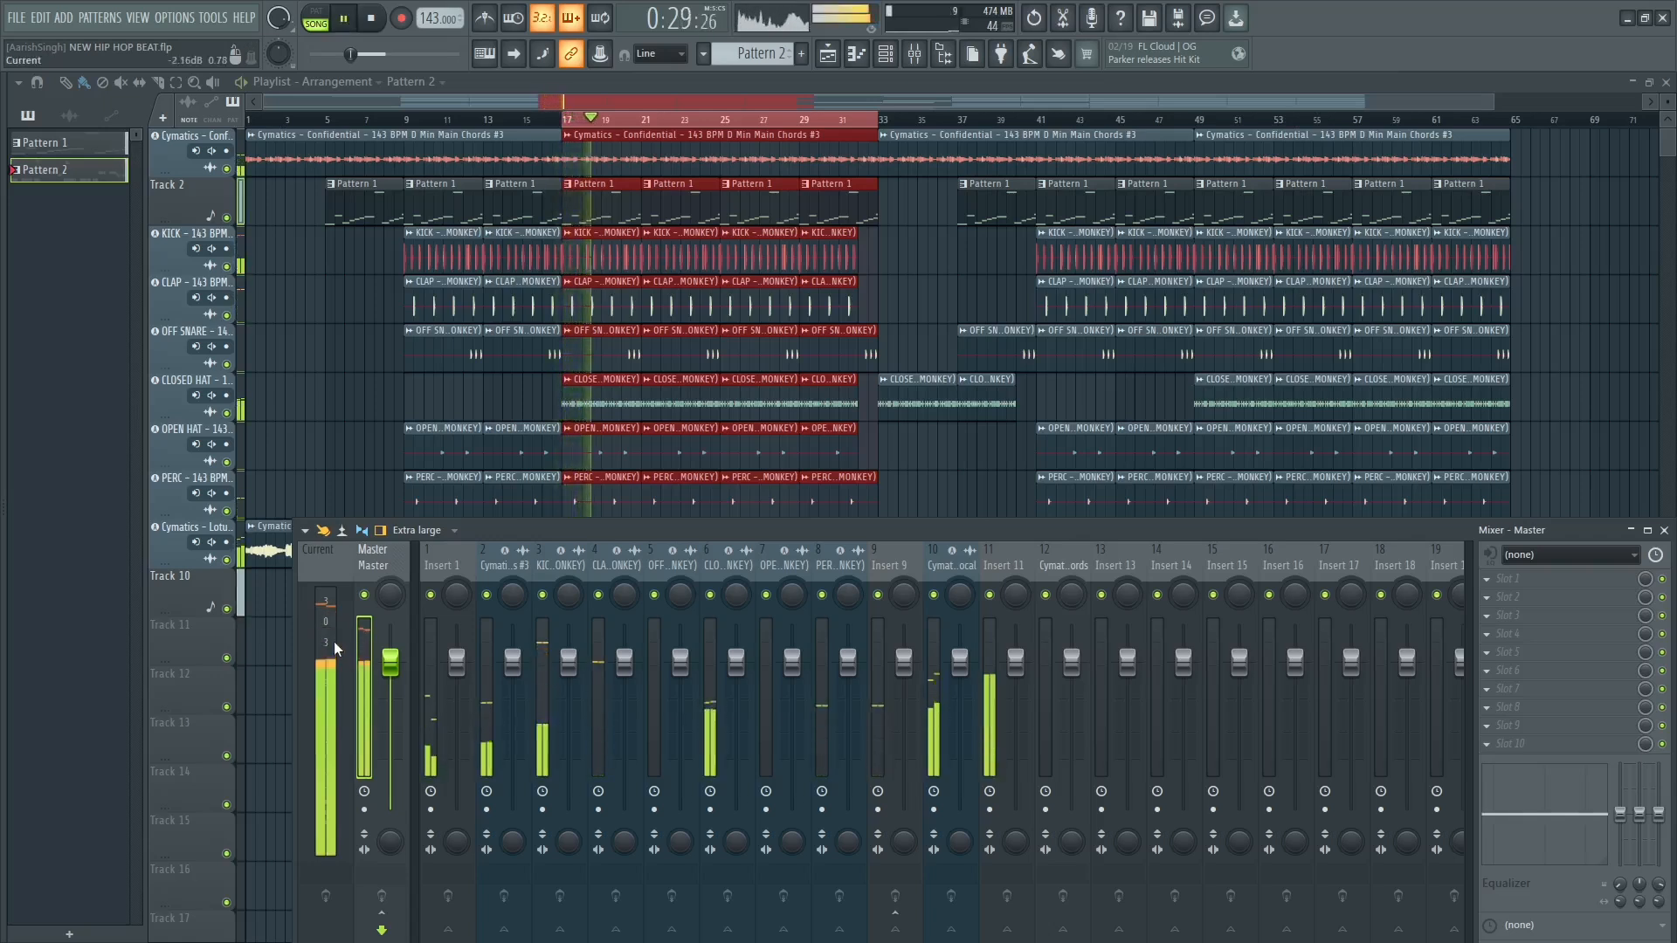
pyautogui.press('space')
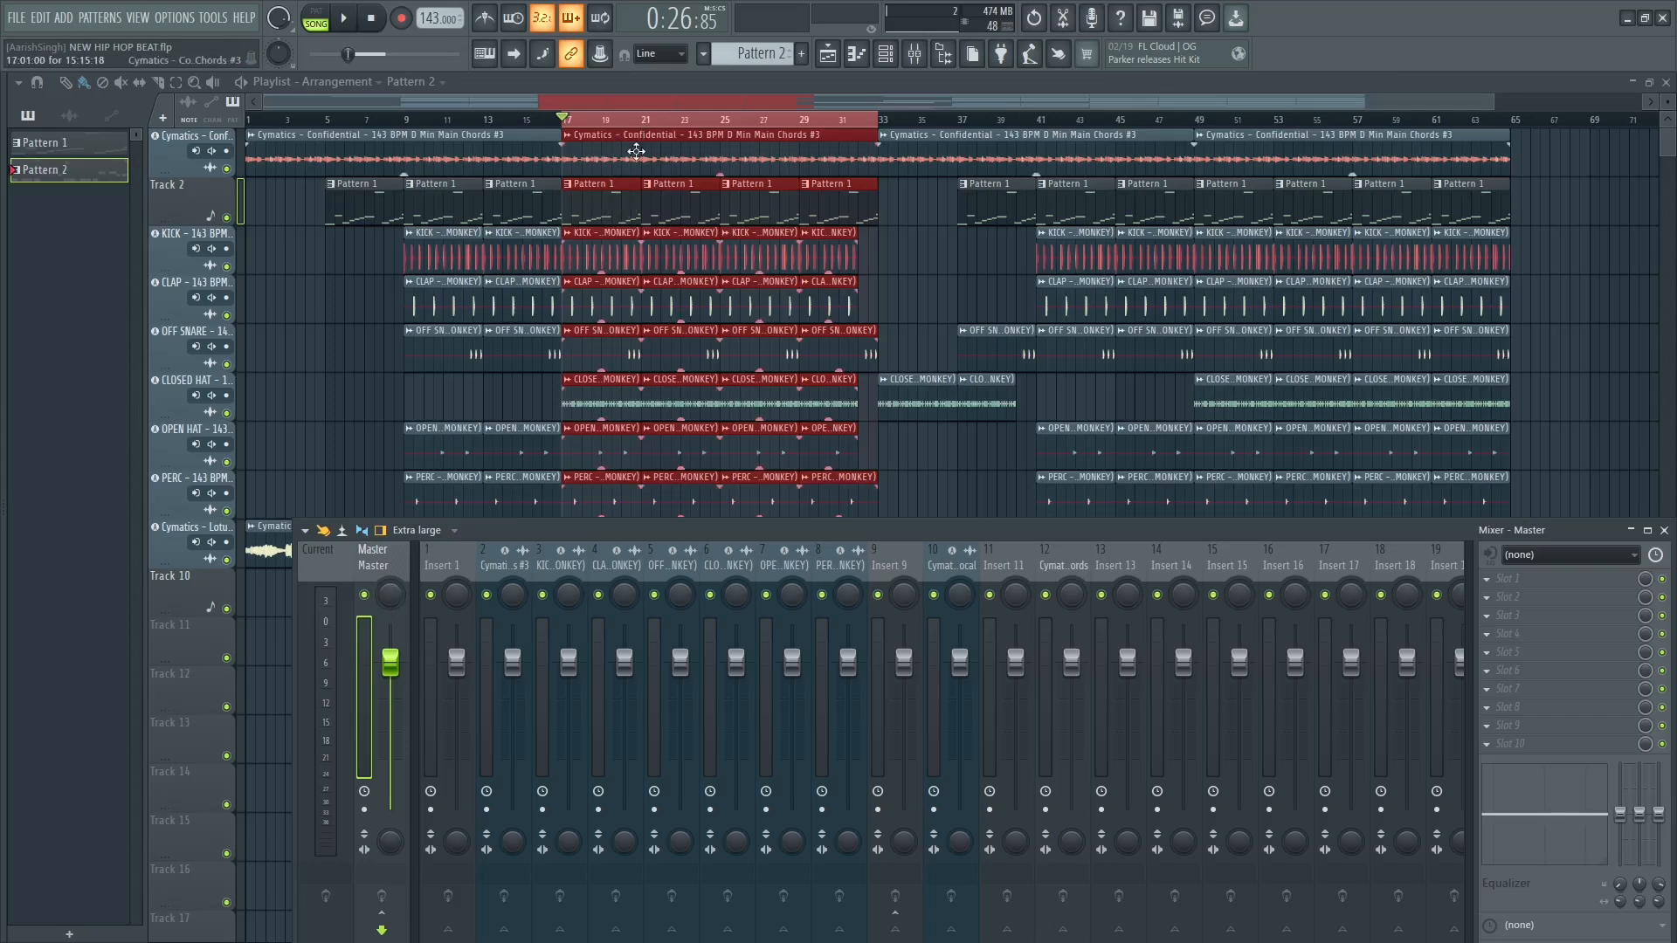
pyautogui.press('F9')
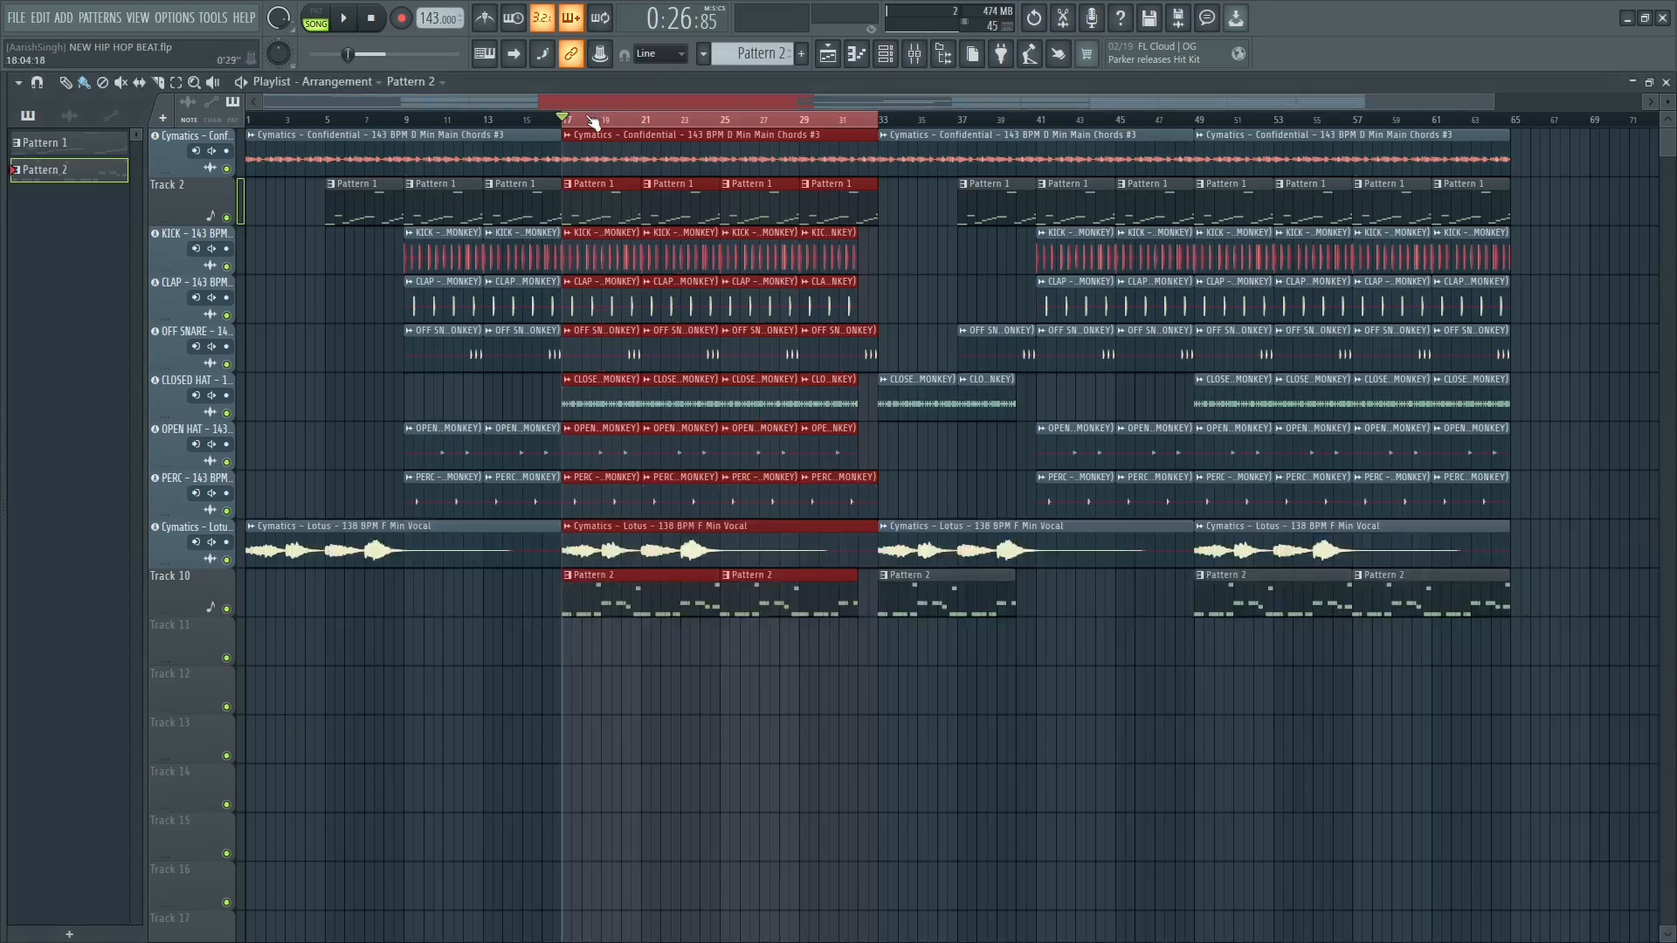
# Clear the time selection and place the playback position at the start of bar 17.
pyautogui.scroll(3, 594, 122)
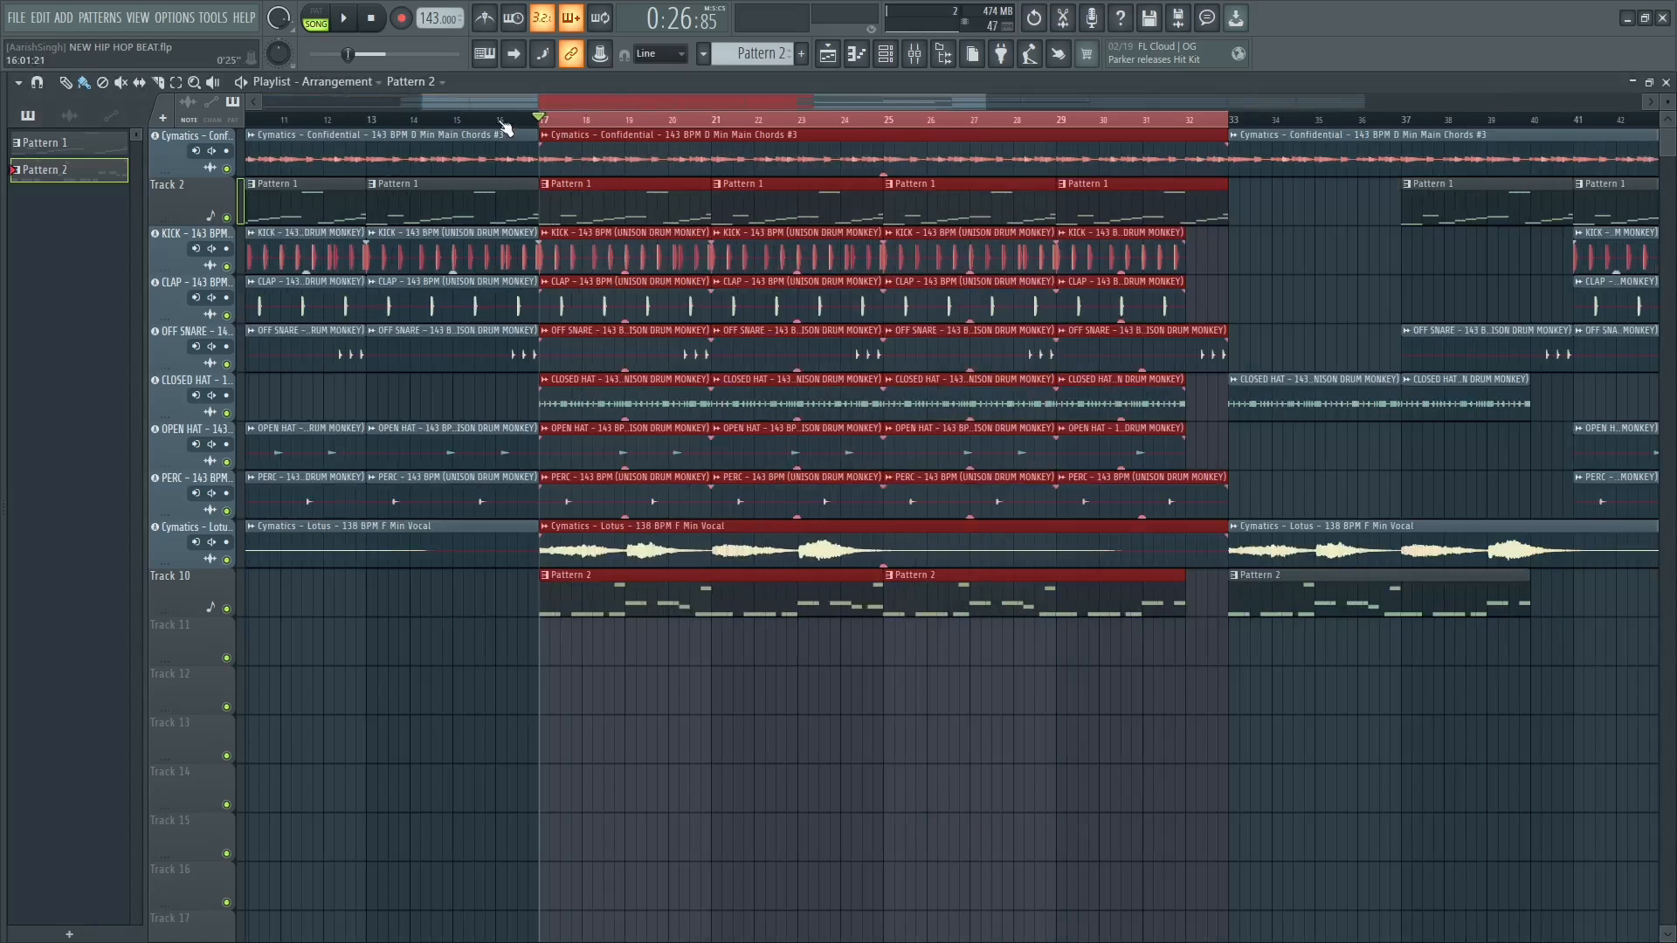
pyautogui.moveTo(502, 121); pyautogui.dragTo(543, 124)
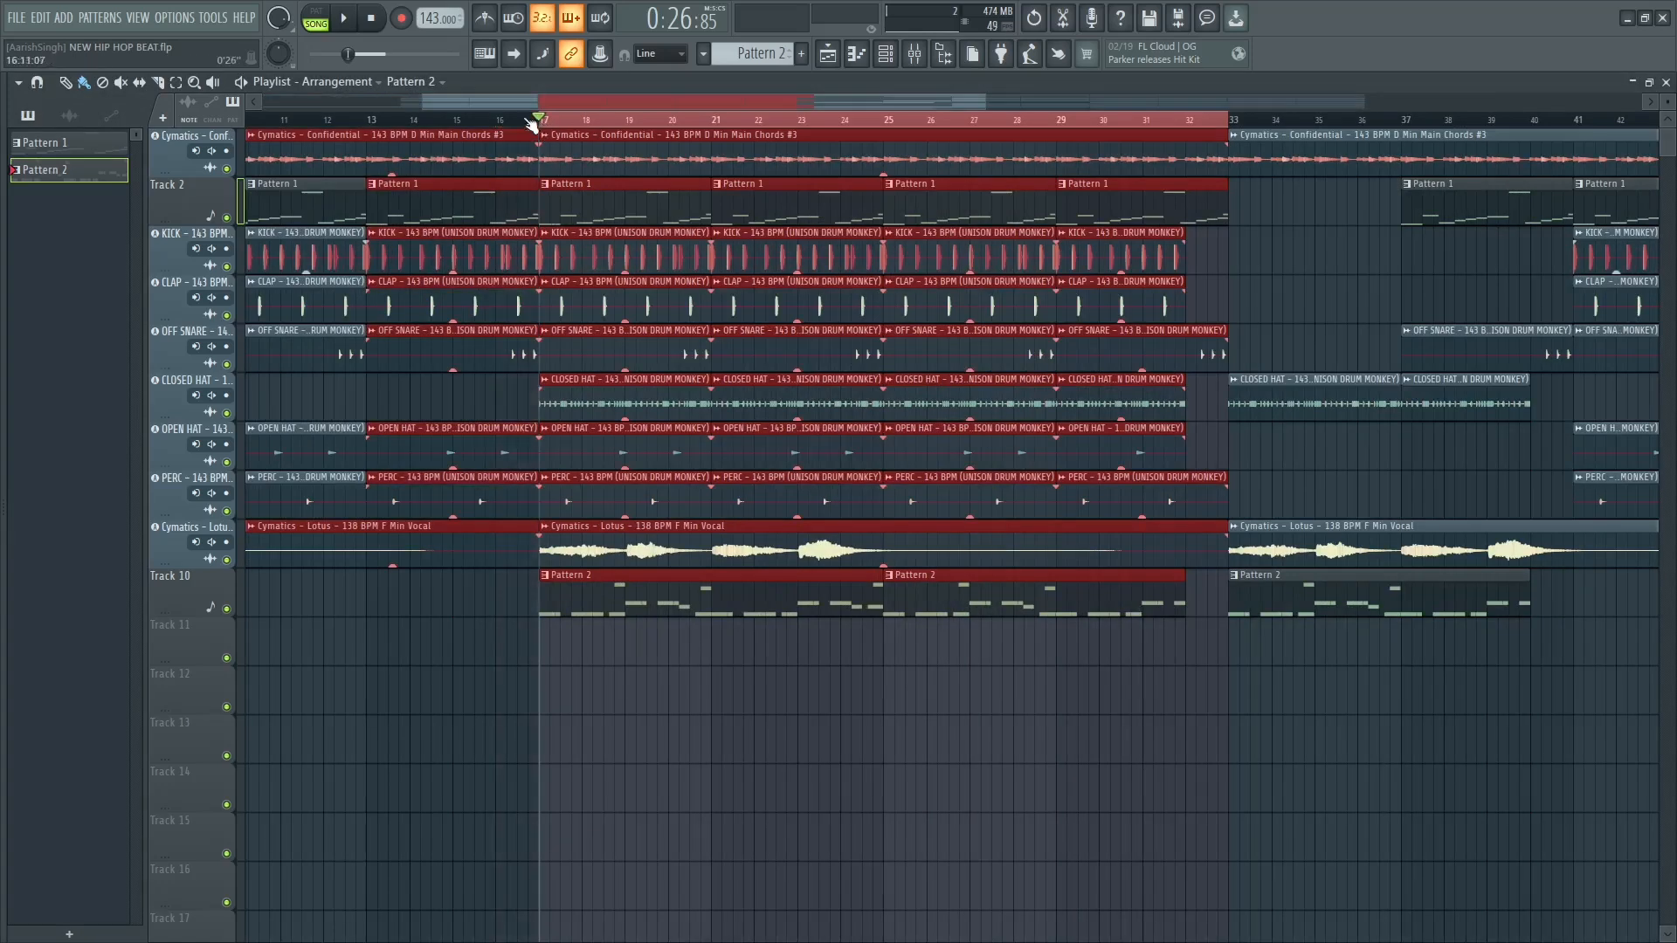
pyautogui.click(524, 120)
pyautogui.click(557, 121)
pyautogui.click(594, 120)
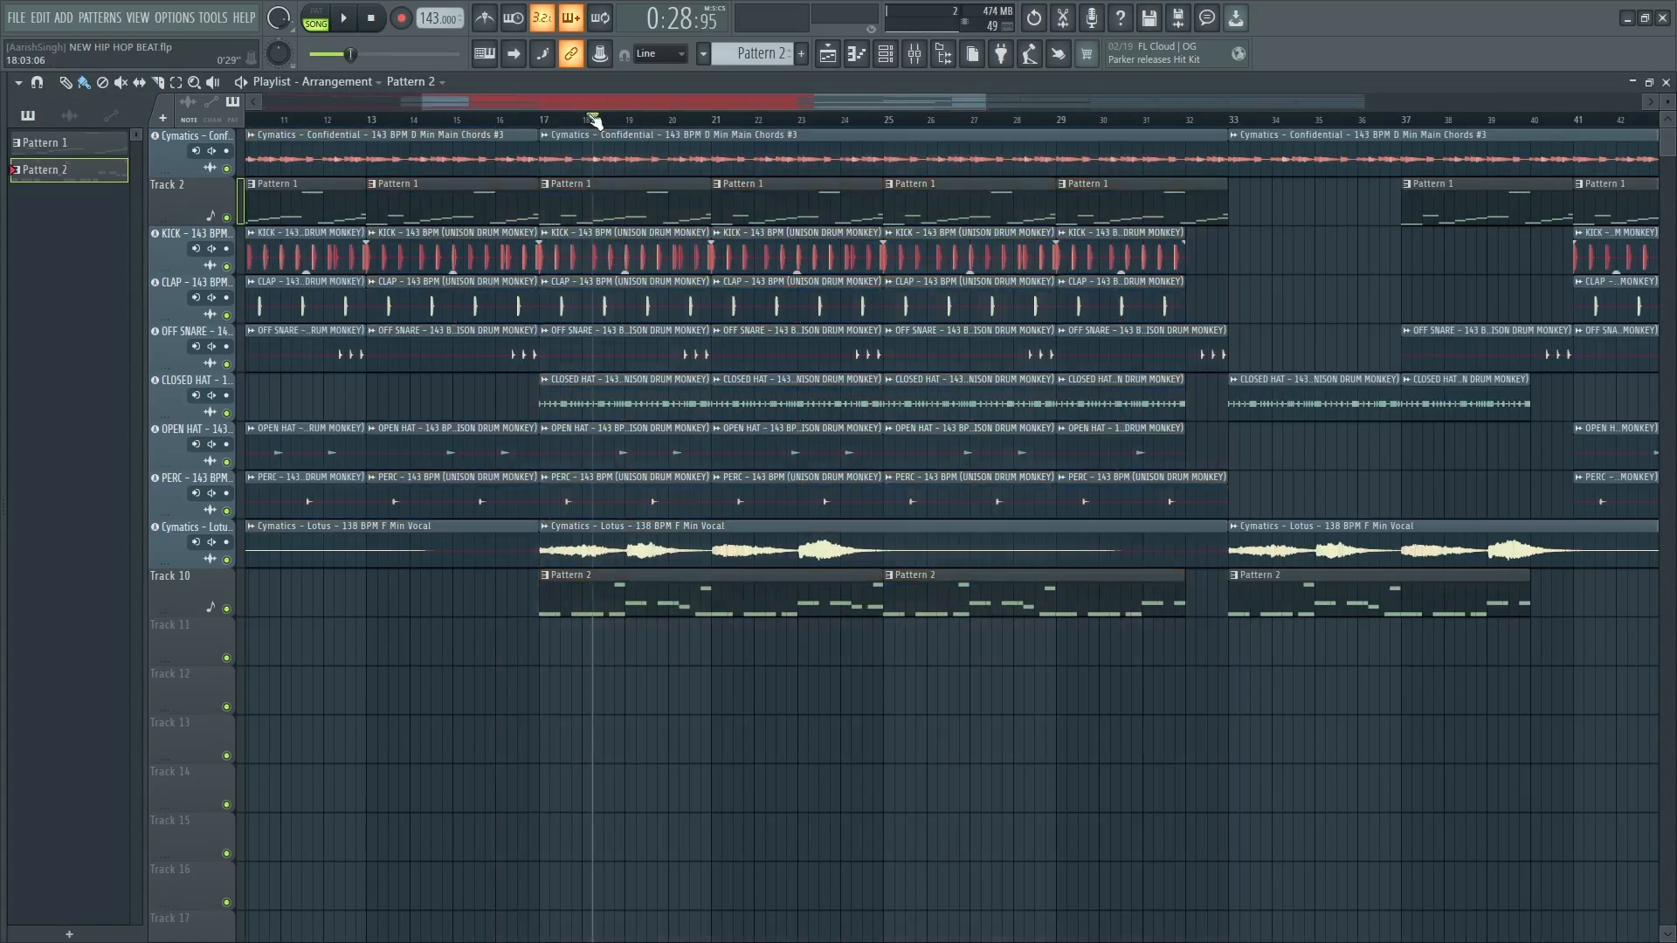
pyautogui.click(552, 120)
pyautogui.click(548, 121)
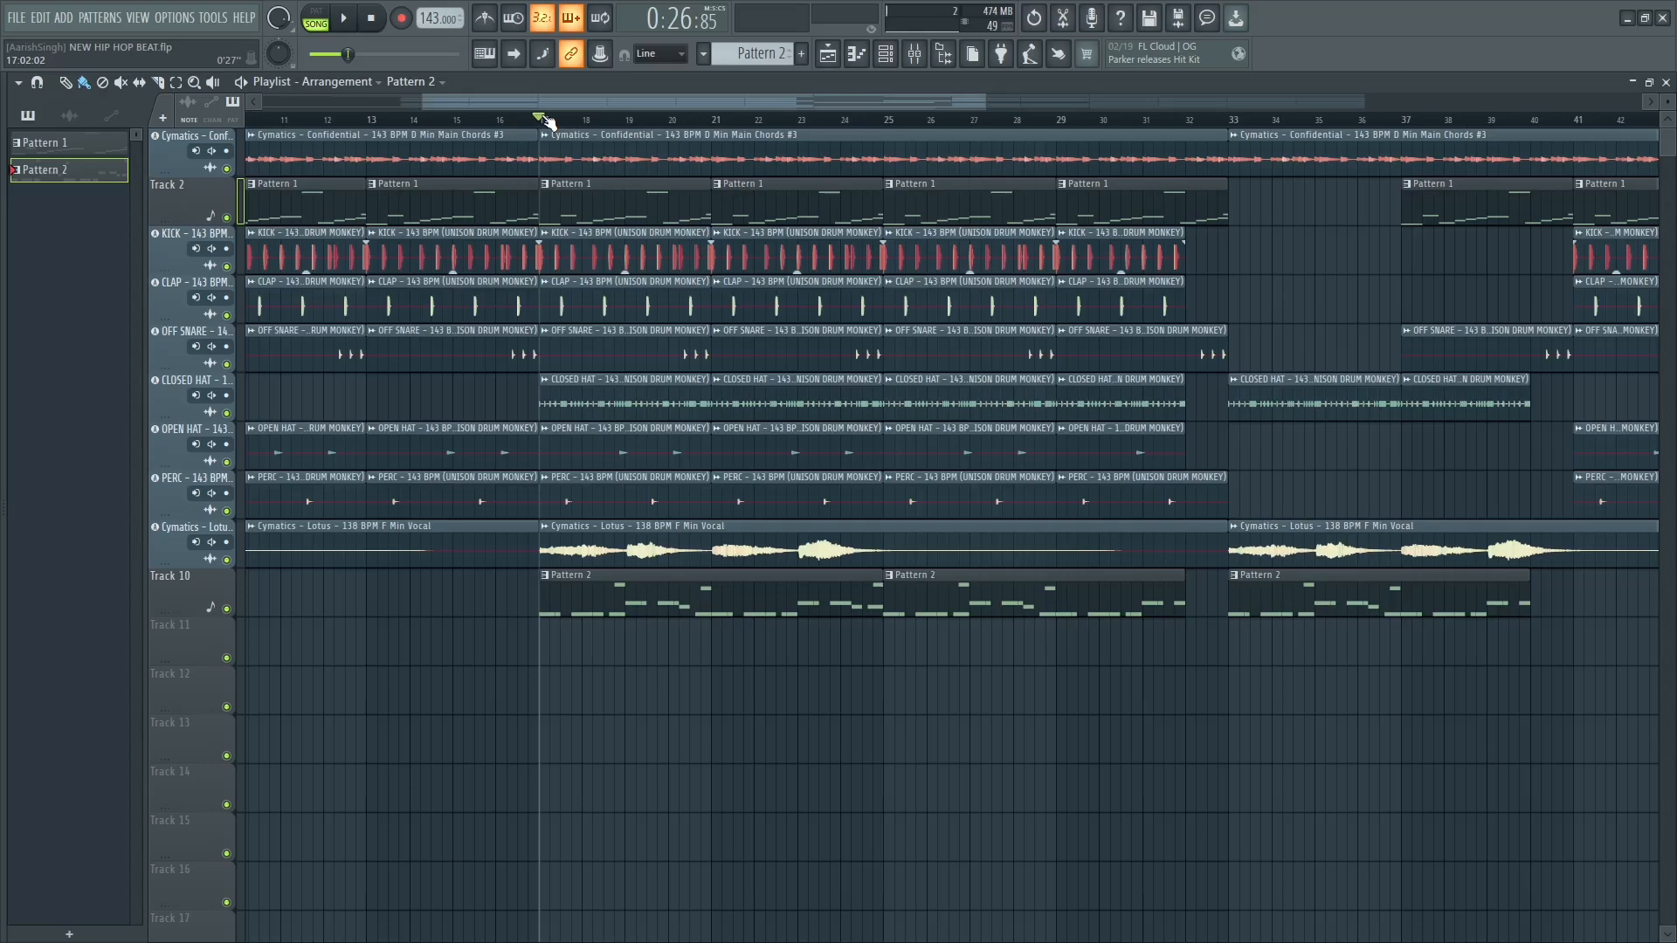
# Solo the KICK playlist track and open the kick clip's channel settings.
pyautogui.rightClick(229, 266)
pyautogui.click(915, 53)
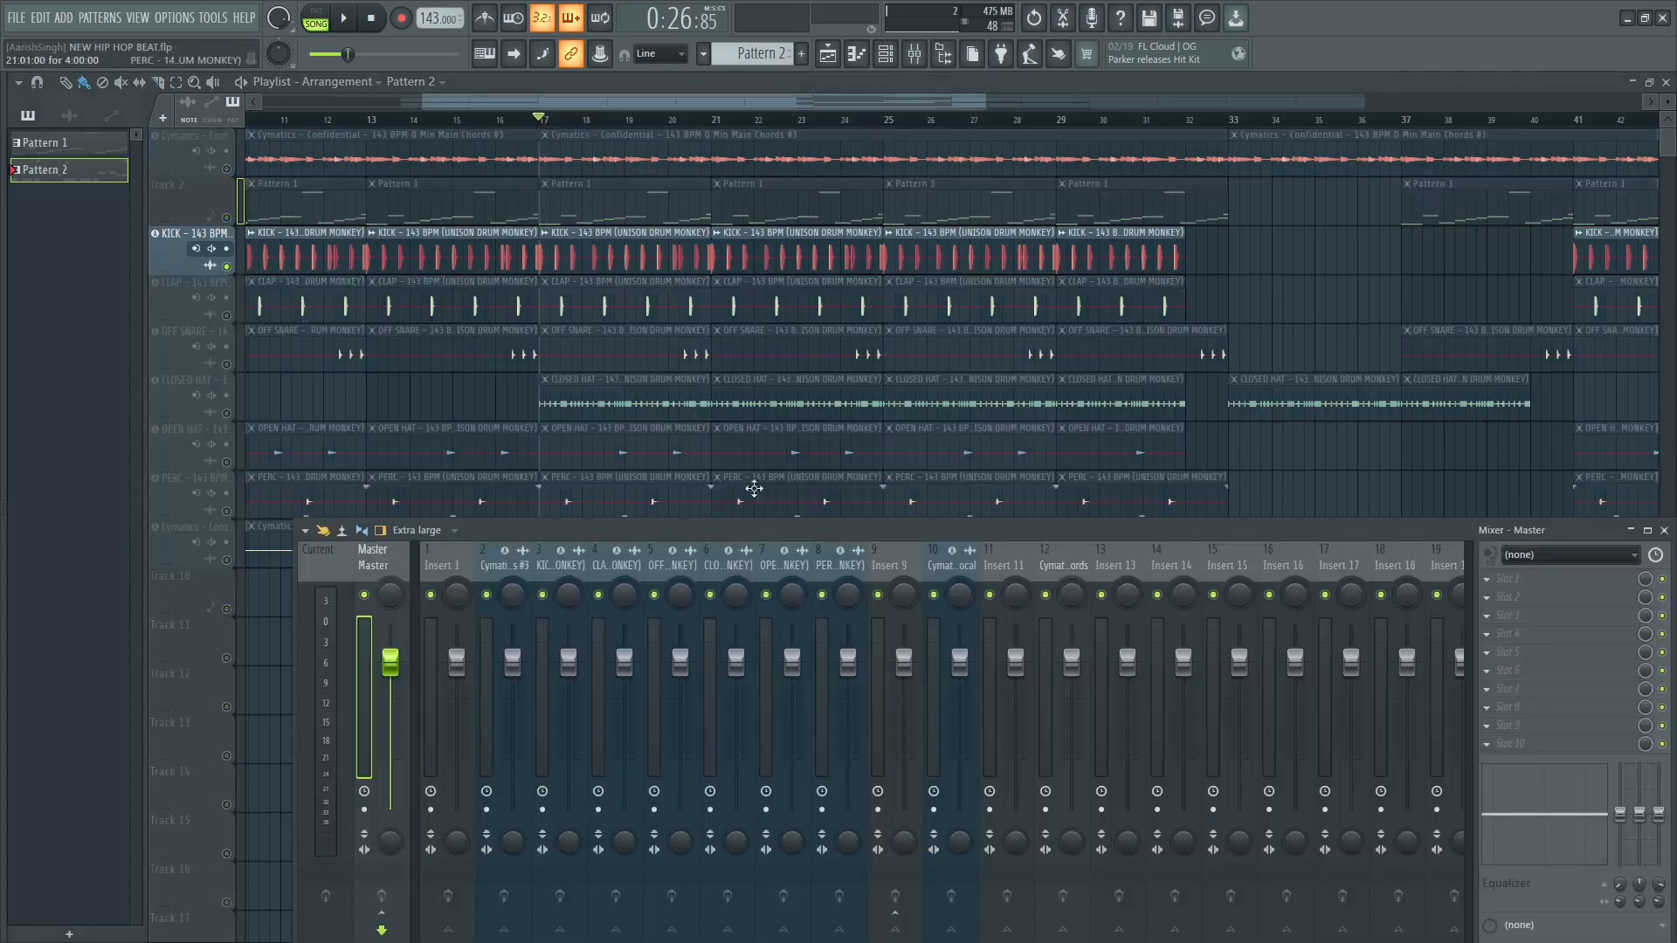
pyautogui.doubleClick(816, 255)
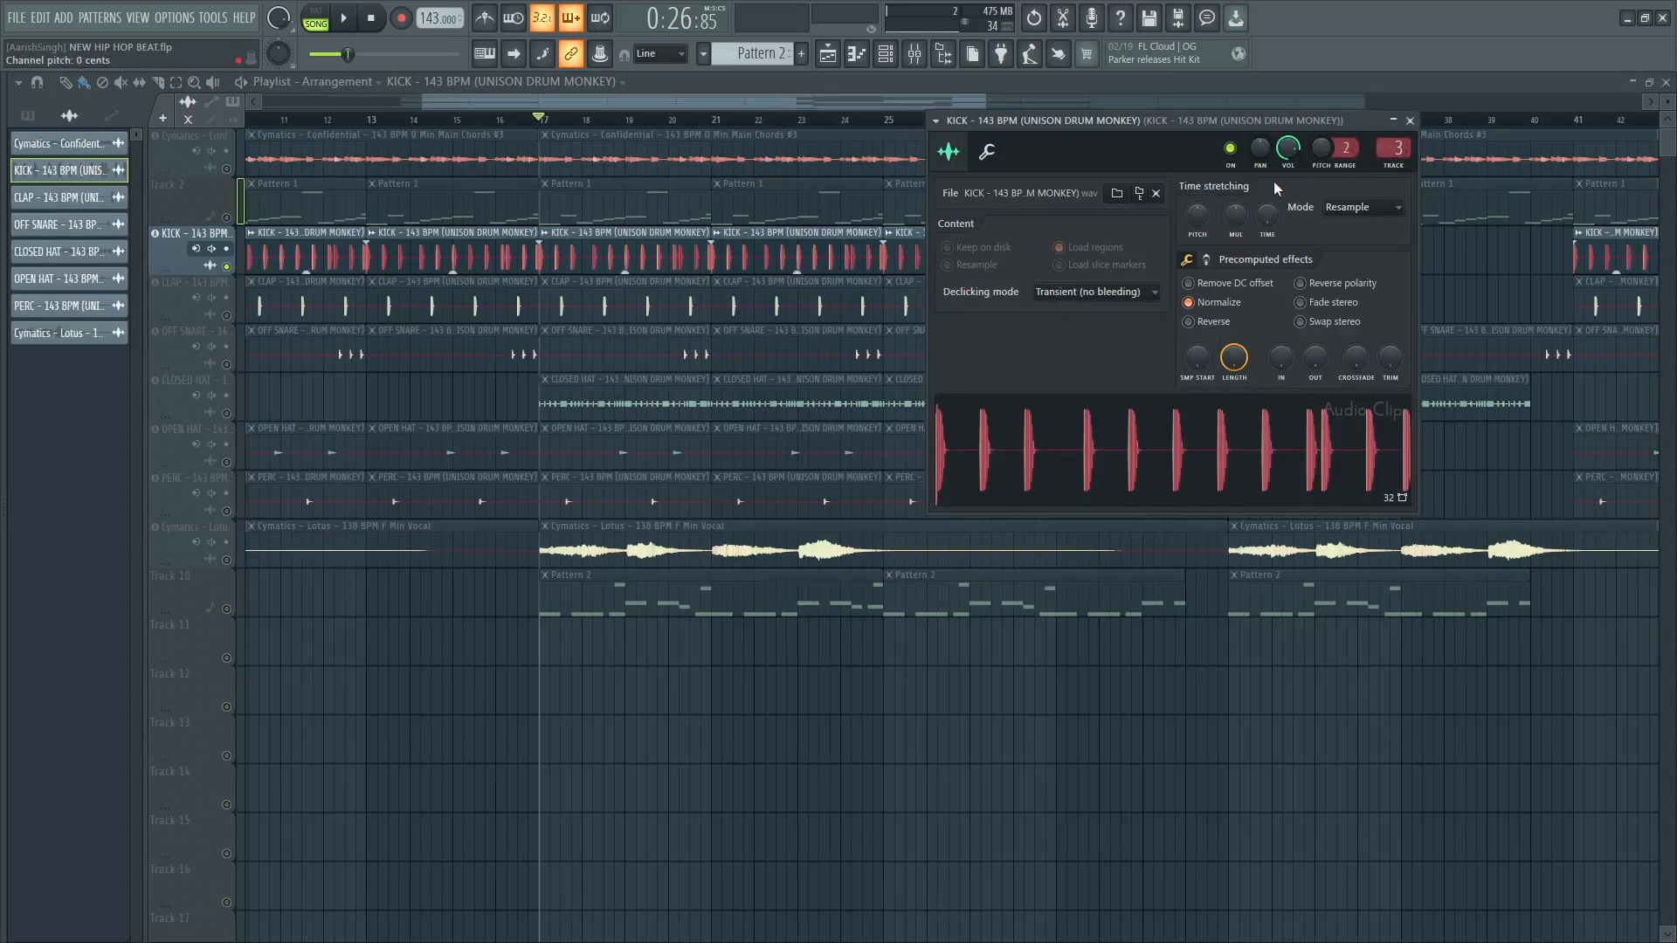
pyautogui.moveTo(1289, 149)
pyautogui.mouseDown()
pyautogui.moveTo(1288, 218)
pyautogui.moveTo(1290, 157)
pyautogui.mouseUp()
pyautogui.scroll(4, 1290, 157)
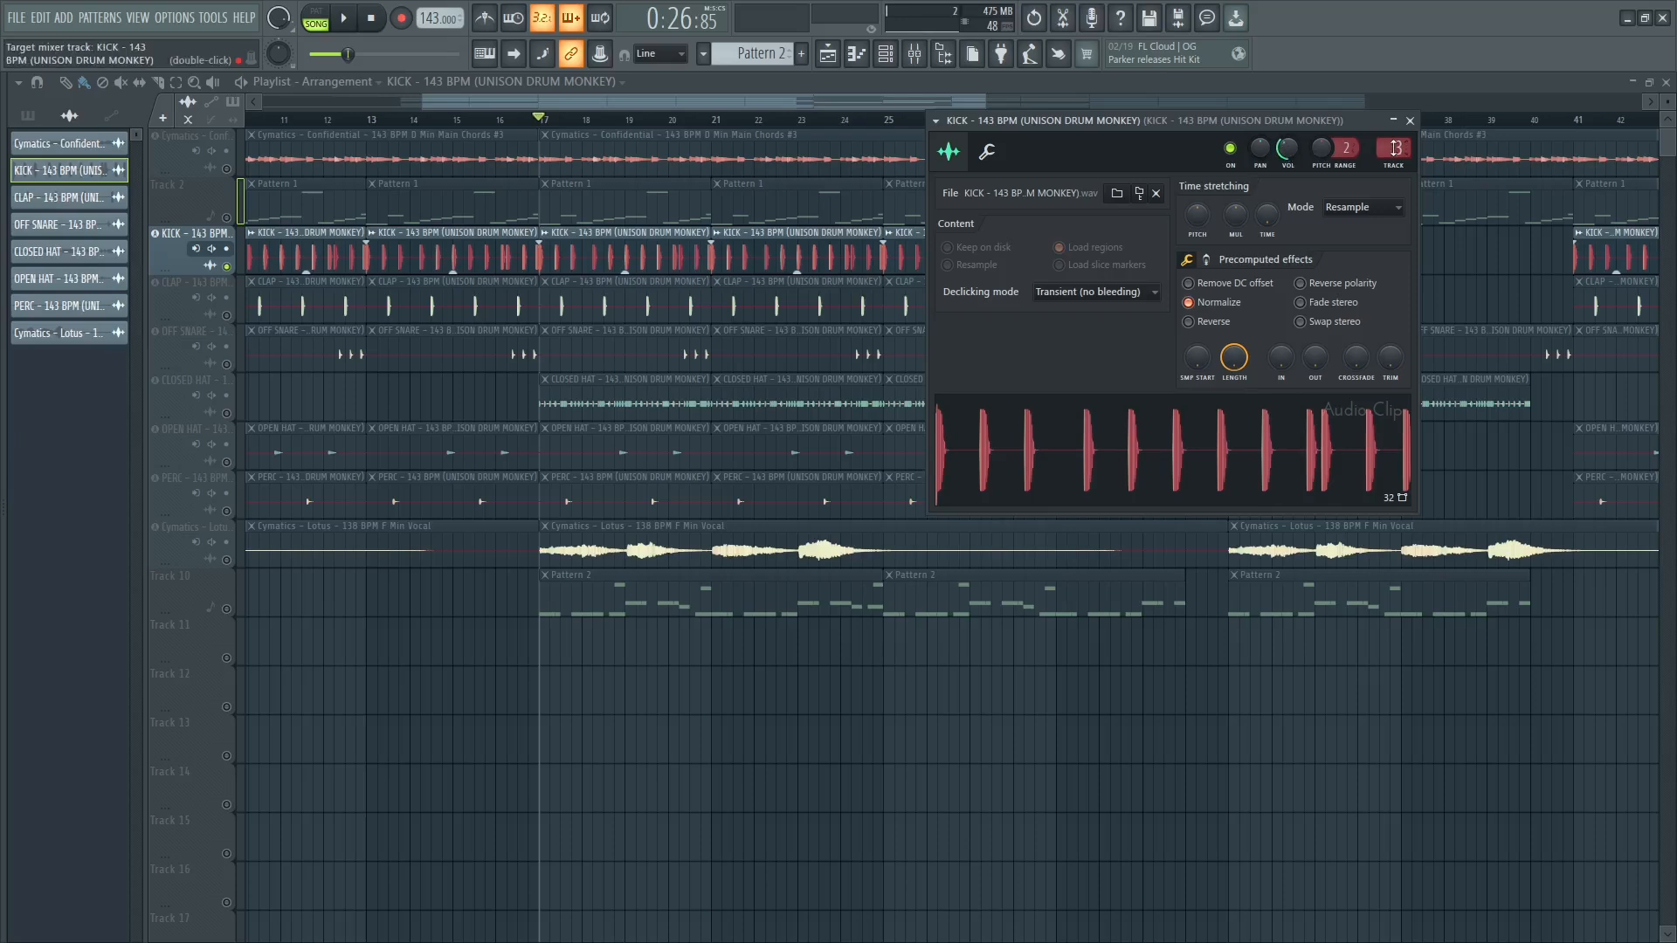
pyautogui.rightClick(1290, 145)
pyautogui.click(1299, 150)
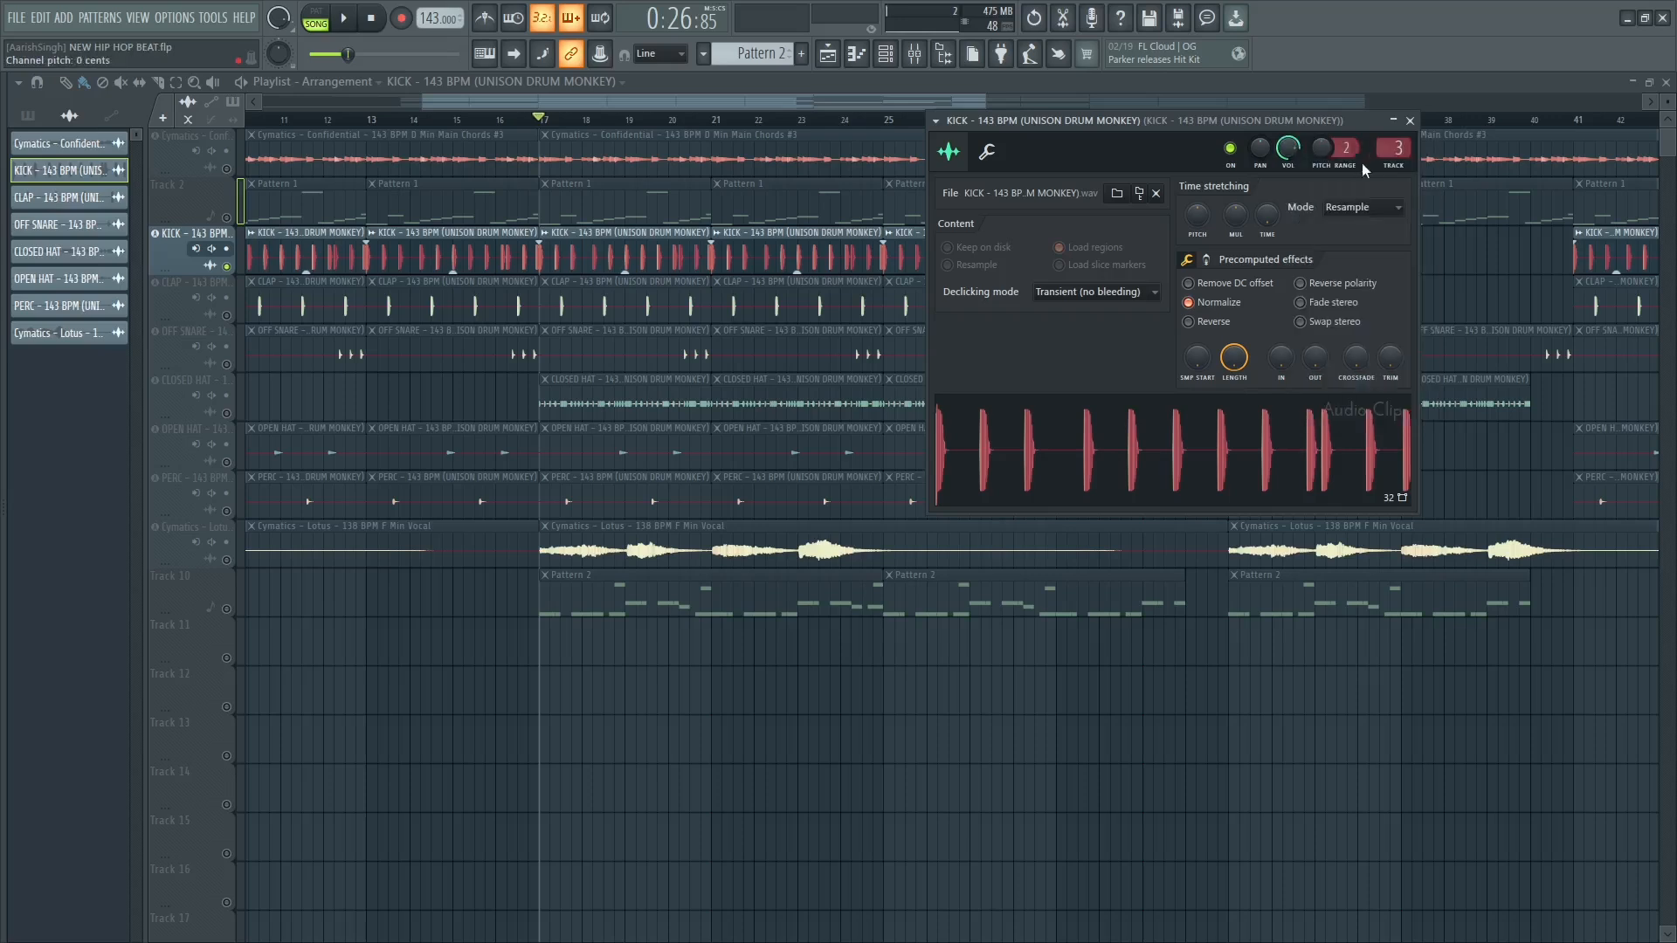
# Show the kick channel's linked mixer track, number 3.
pyautogui.doubleClick(1382, 147)
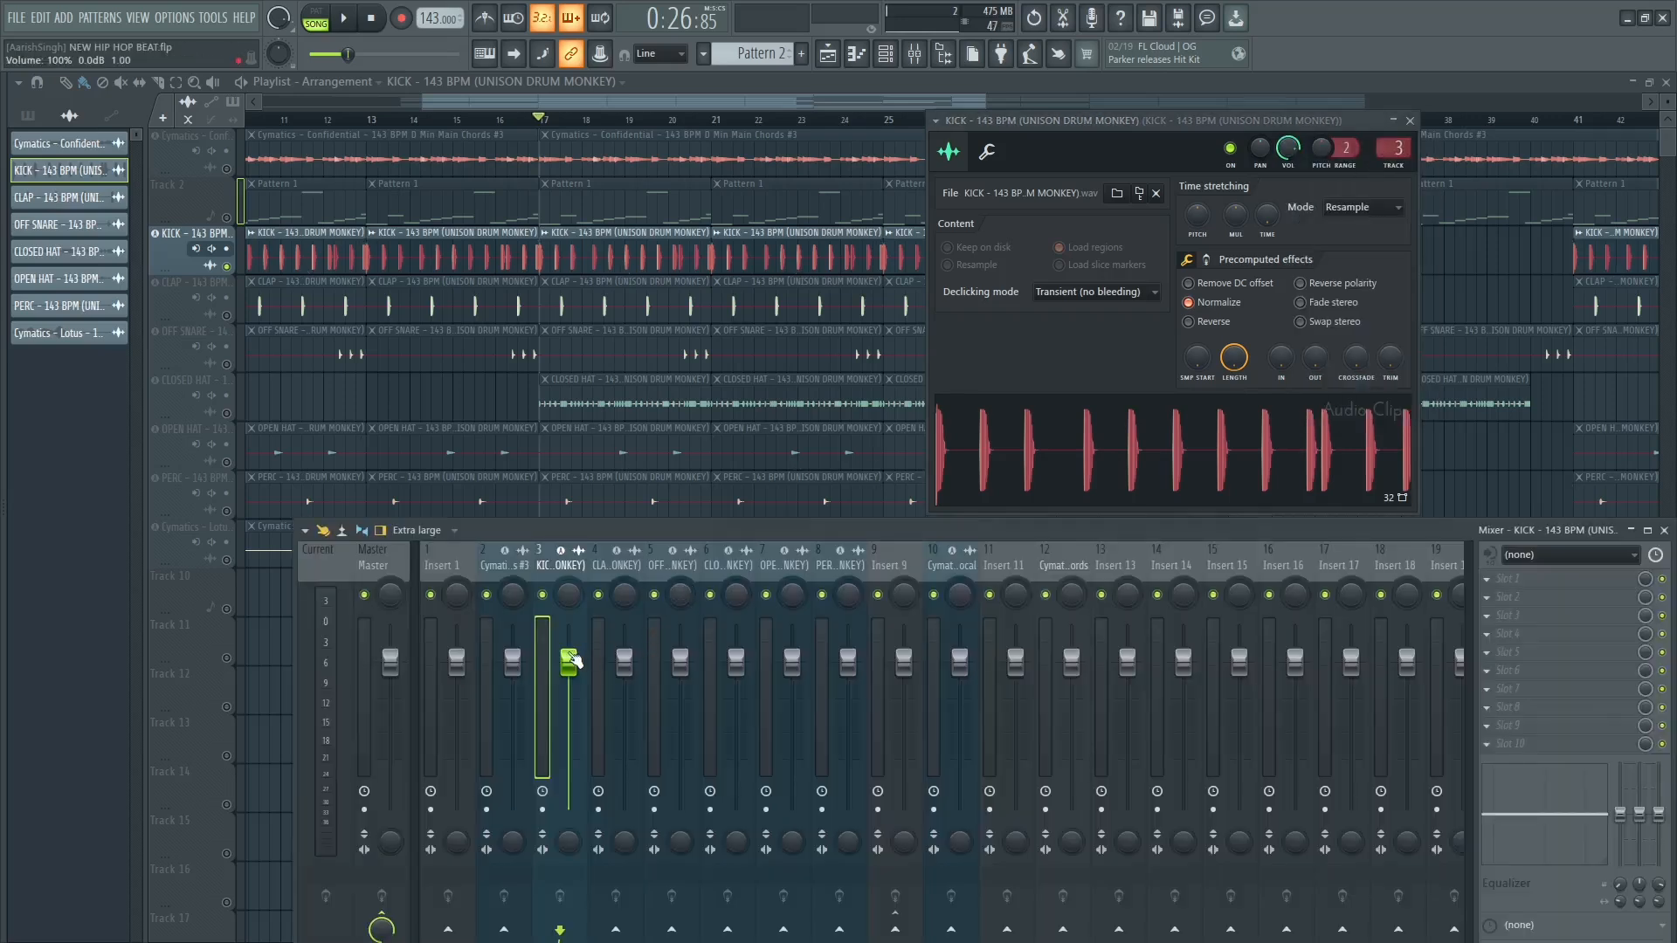
pyautogui.moveTo(575, 661); pyautogui.dragTo(575, 699)
pyautogui.moveTo(574, 689)
pyautogui.mouseDown()
pyautogui.moveTo(574, 670)
pyautogui.moveTo(577, 686)
pyautogui.mouseUp()
pyautogui.rightClick(578, 689)
pyautogui.click(591, 663)
pyautogui.moveTo(573, 668); pyautogui.dragTo(574, 718)
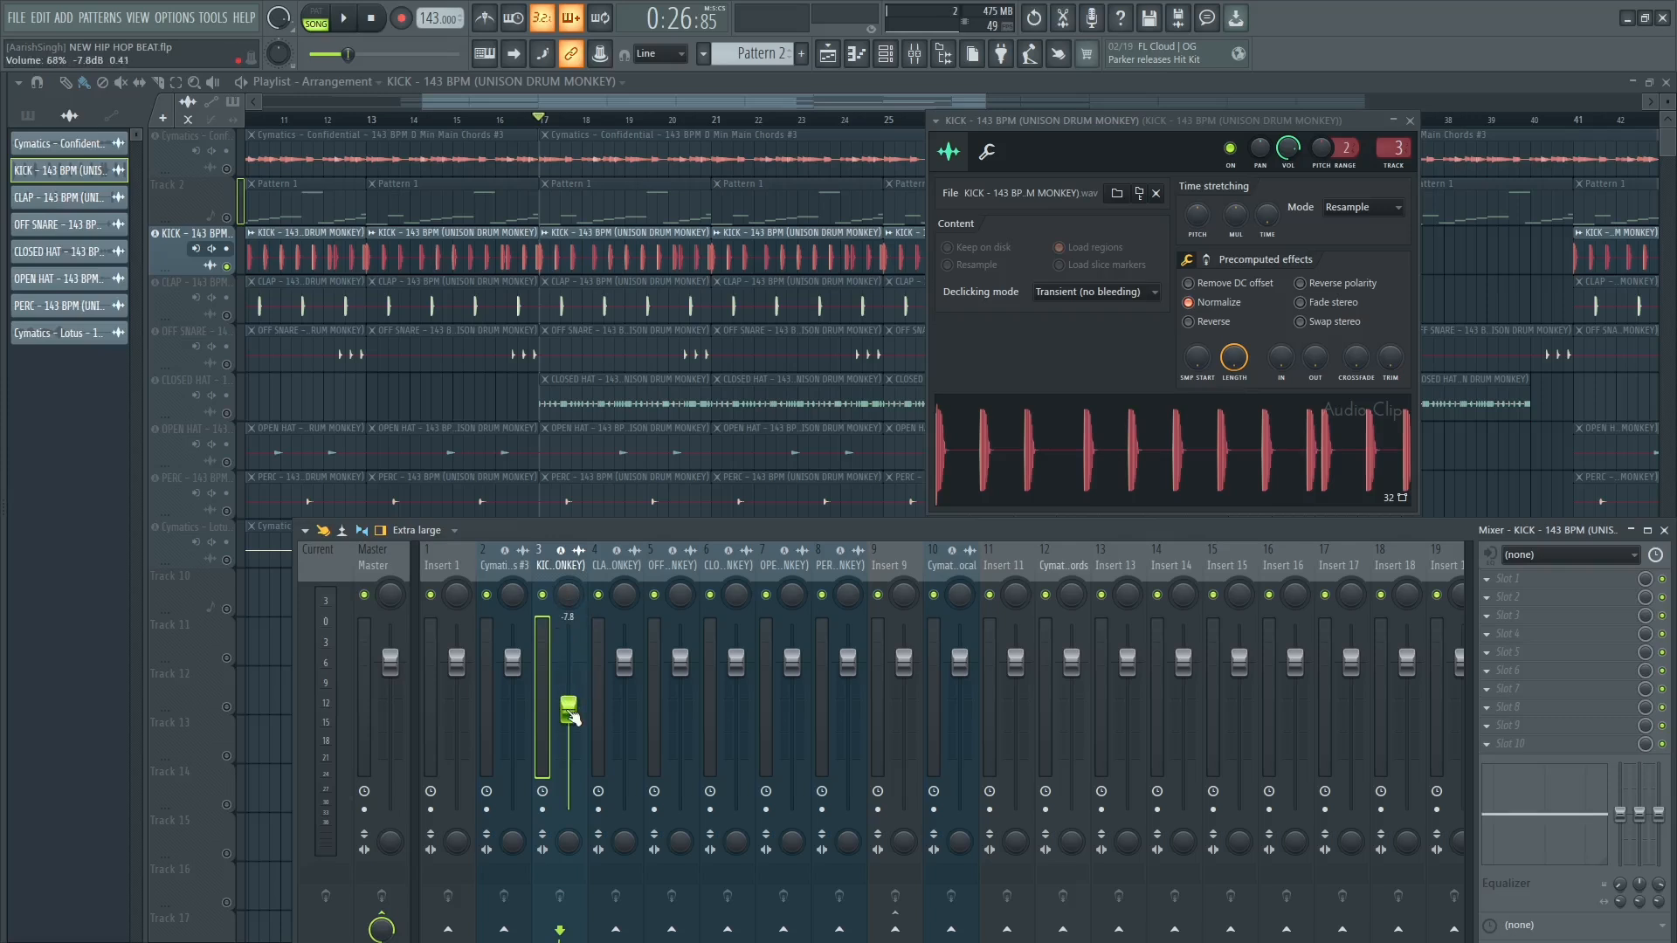
pyautogui.rightClick(574, 714)
pyautogui.click(610, 650)
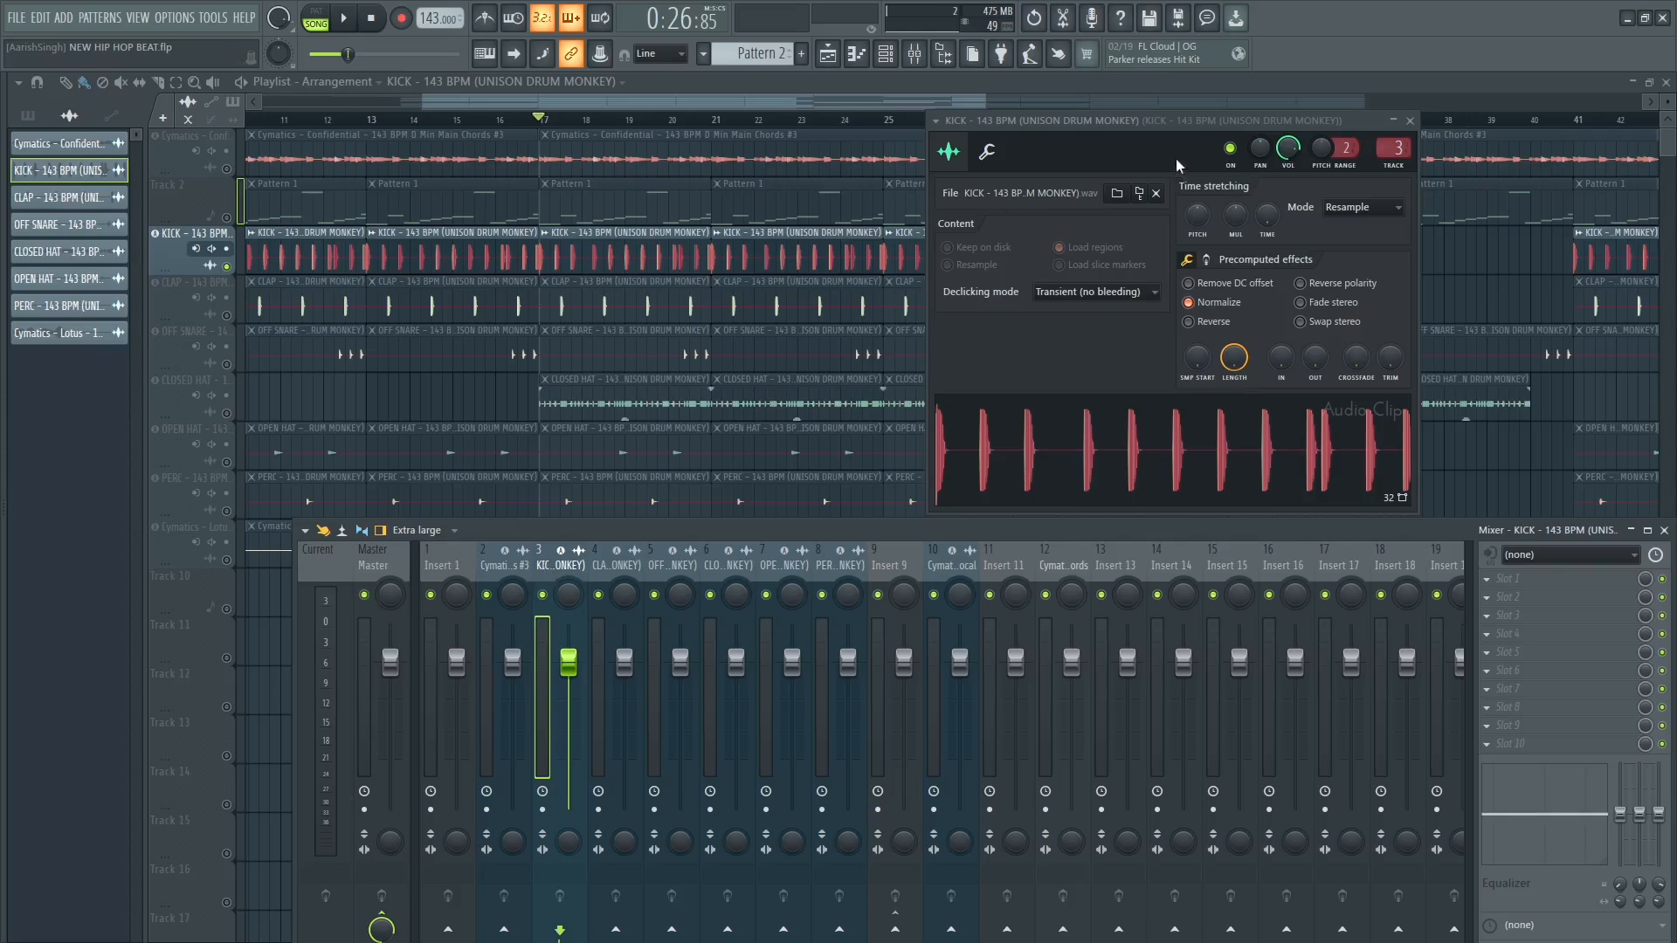
# Bring the soloed kick's channel volume up from zero to 53% (-11.7 dB) during playback, and close its settings.
pyautogui.moveTo(1285, 153); pyautogui.dragTo(1284, 262)
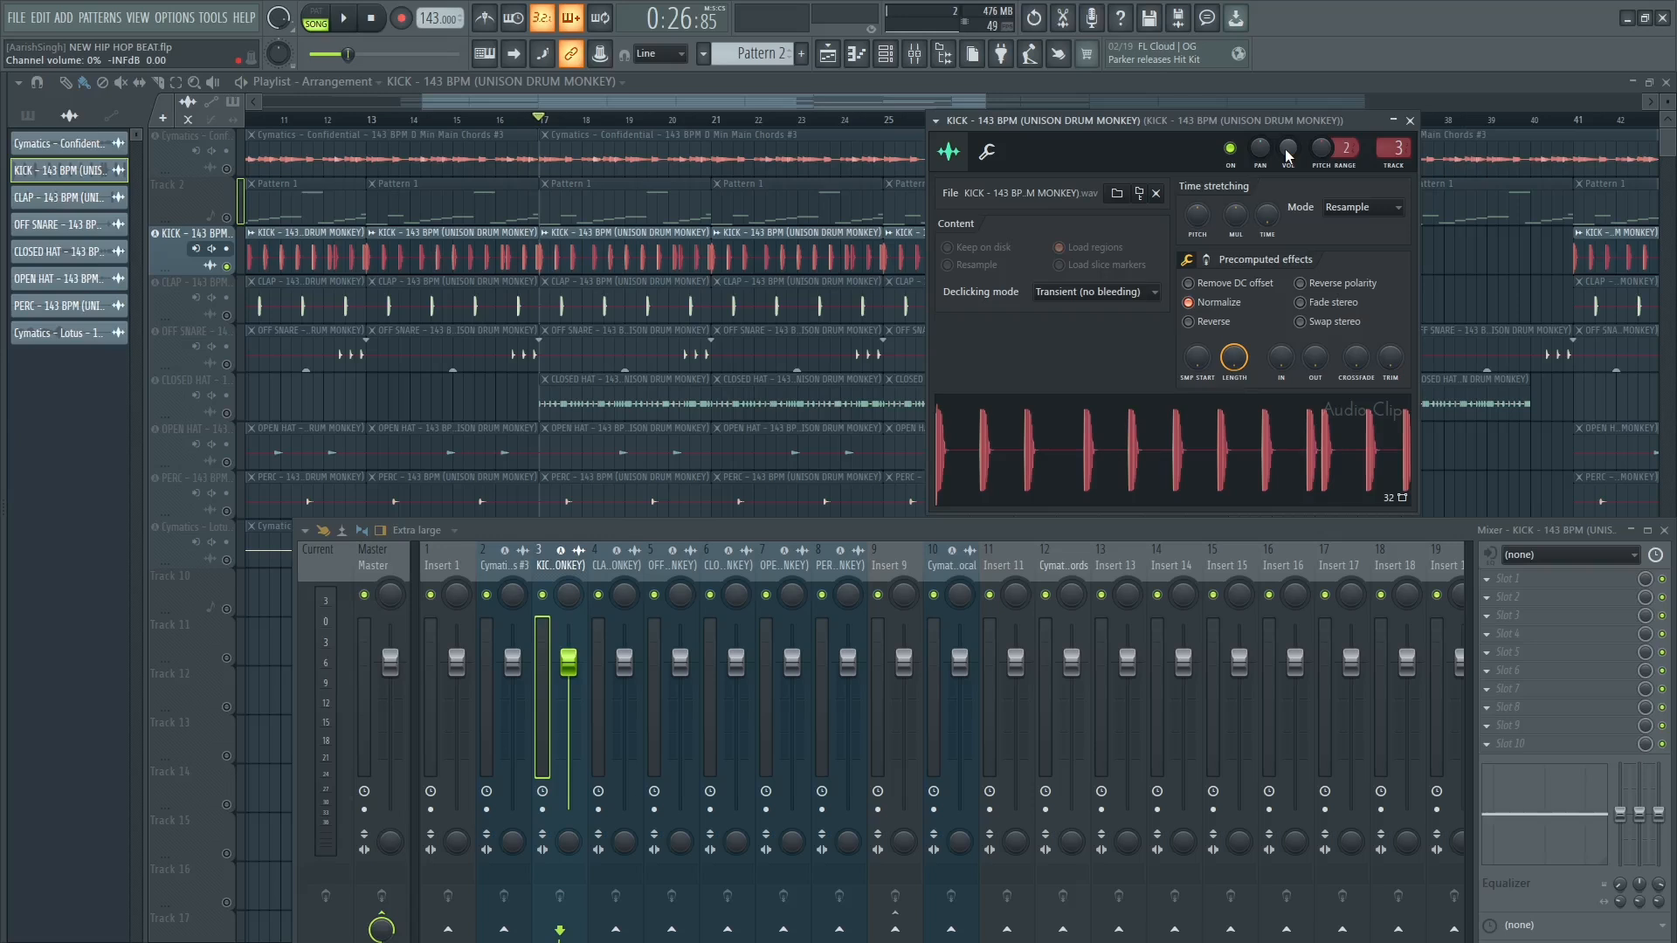
pyautogui.press('space')
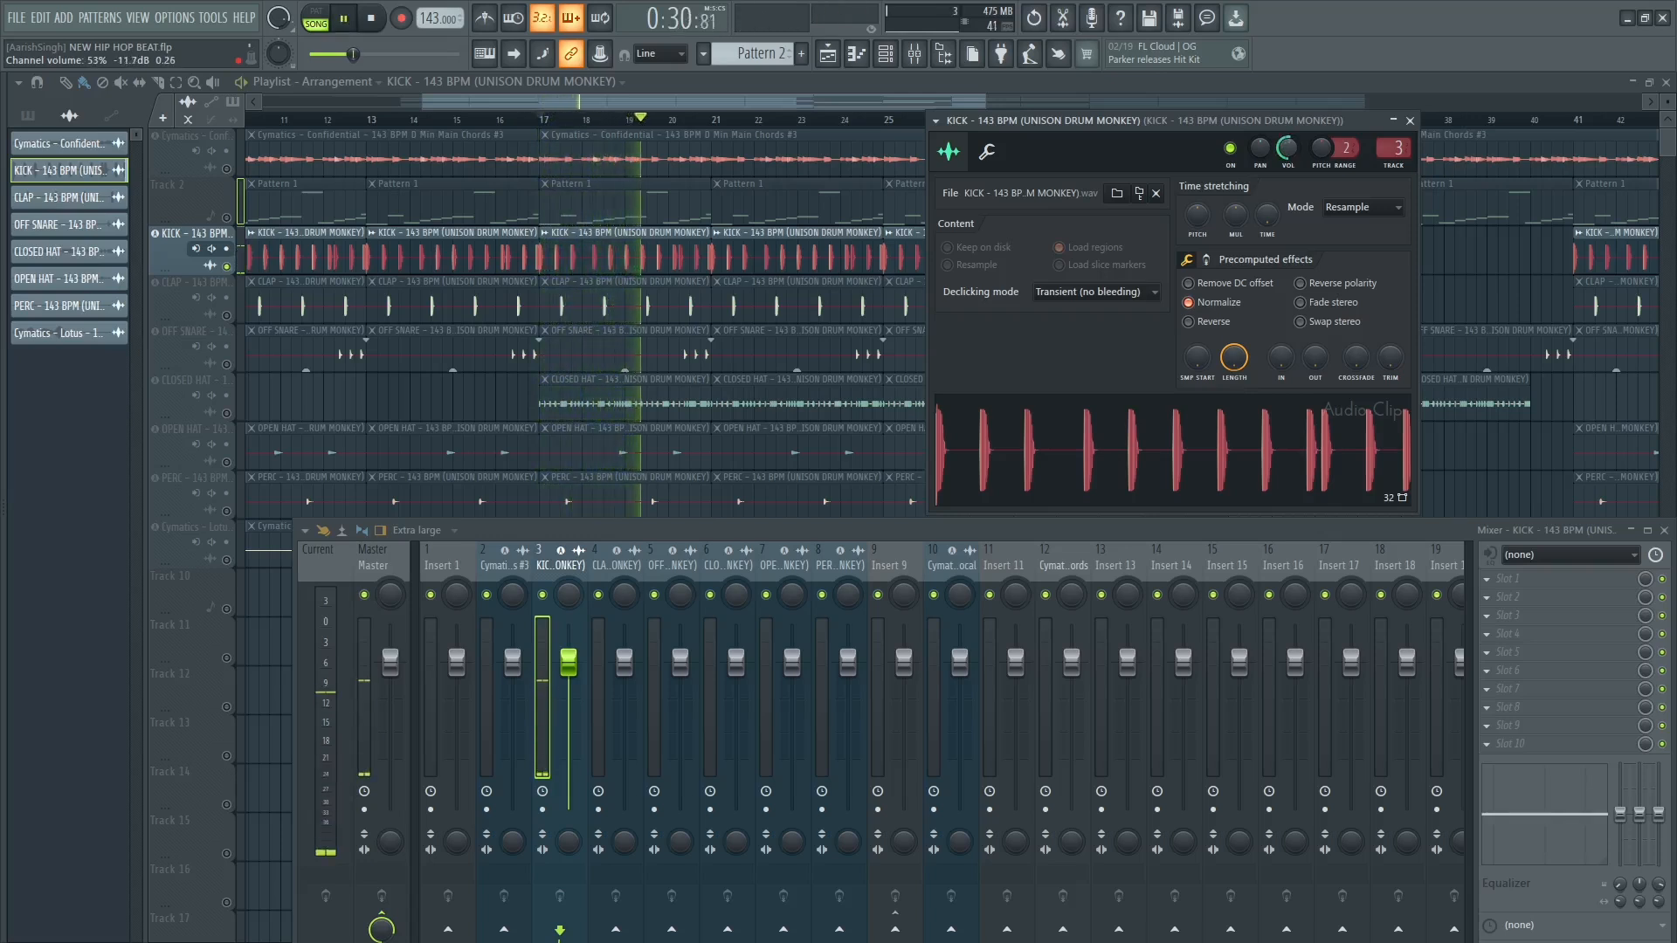
pyautogui.press('space')
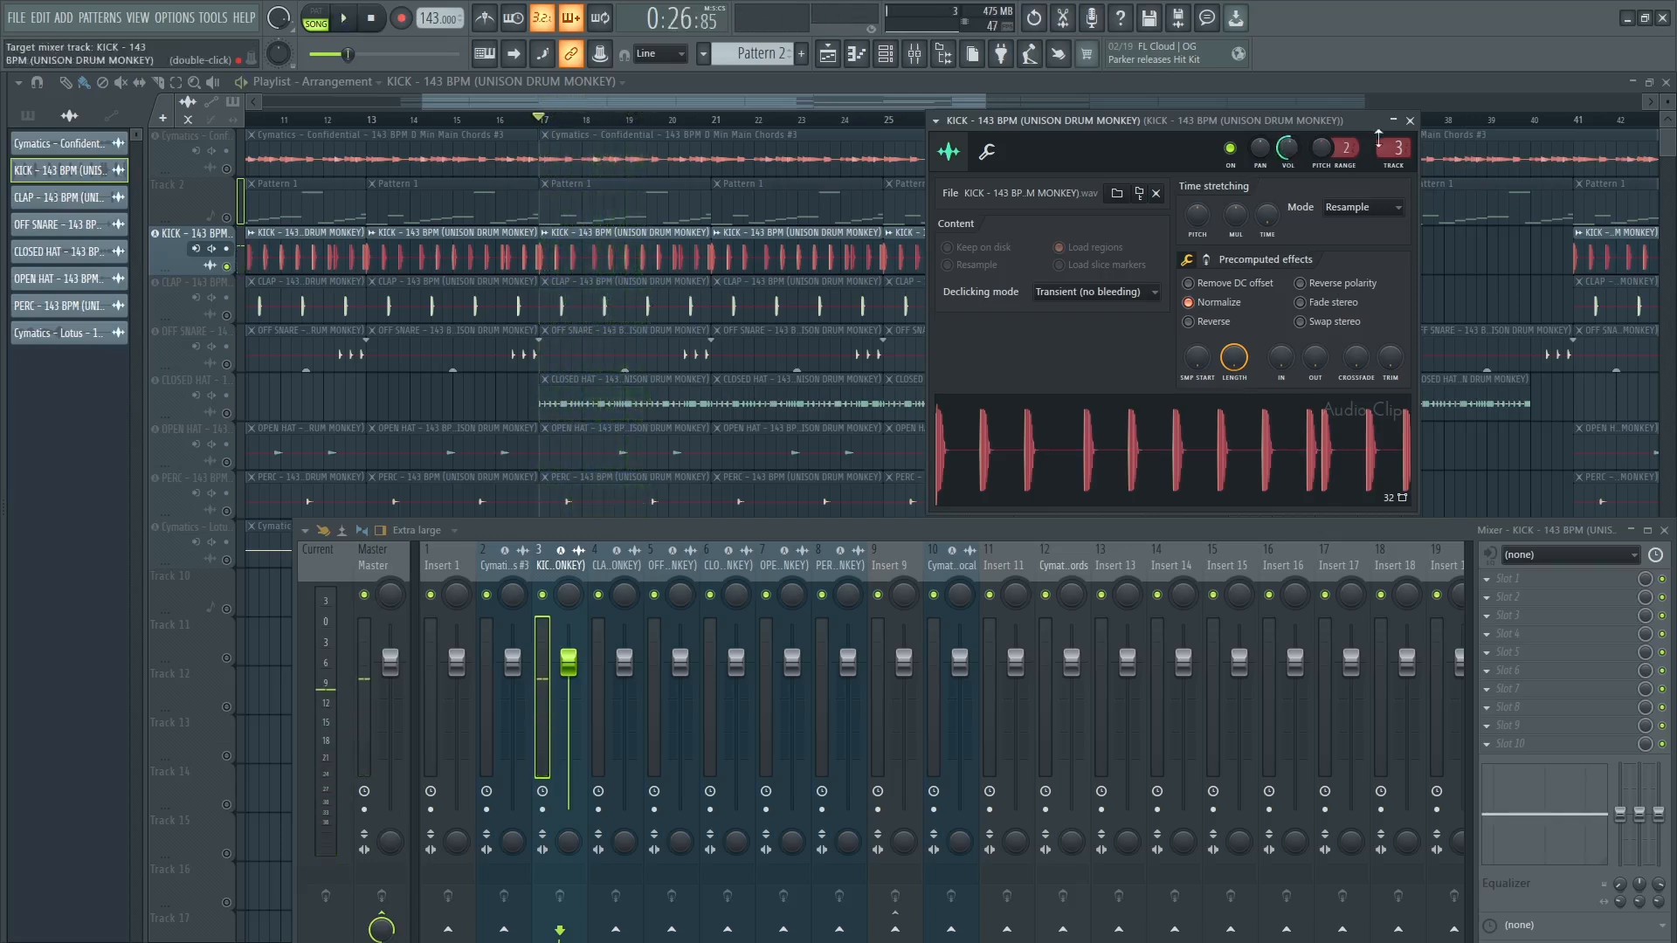
pyautogui.click(1410, 120)
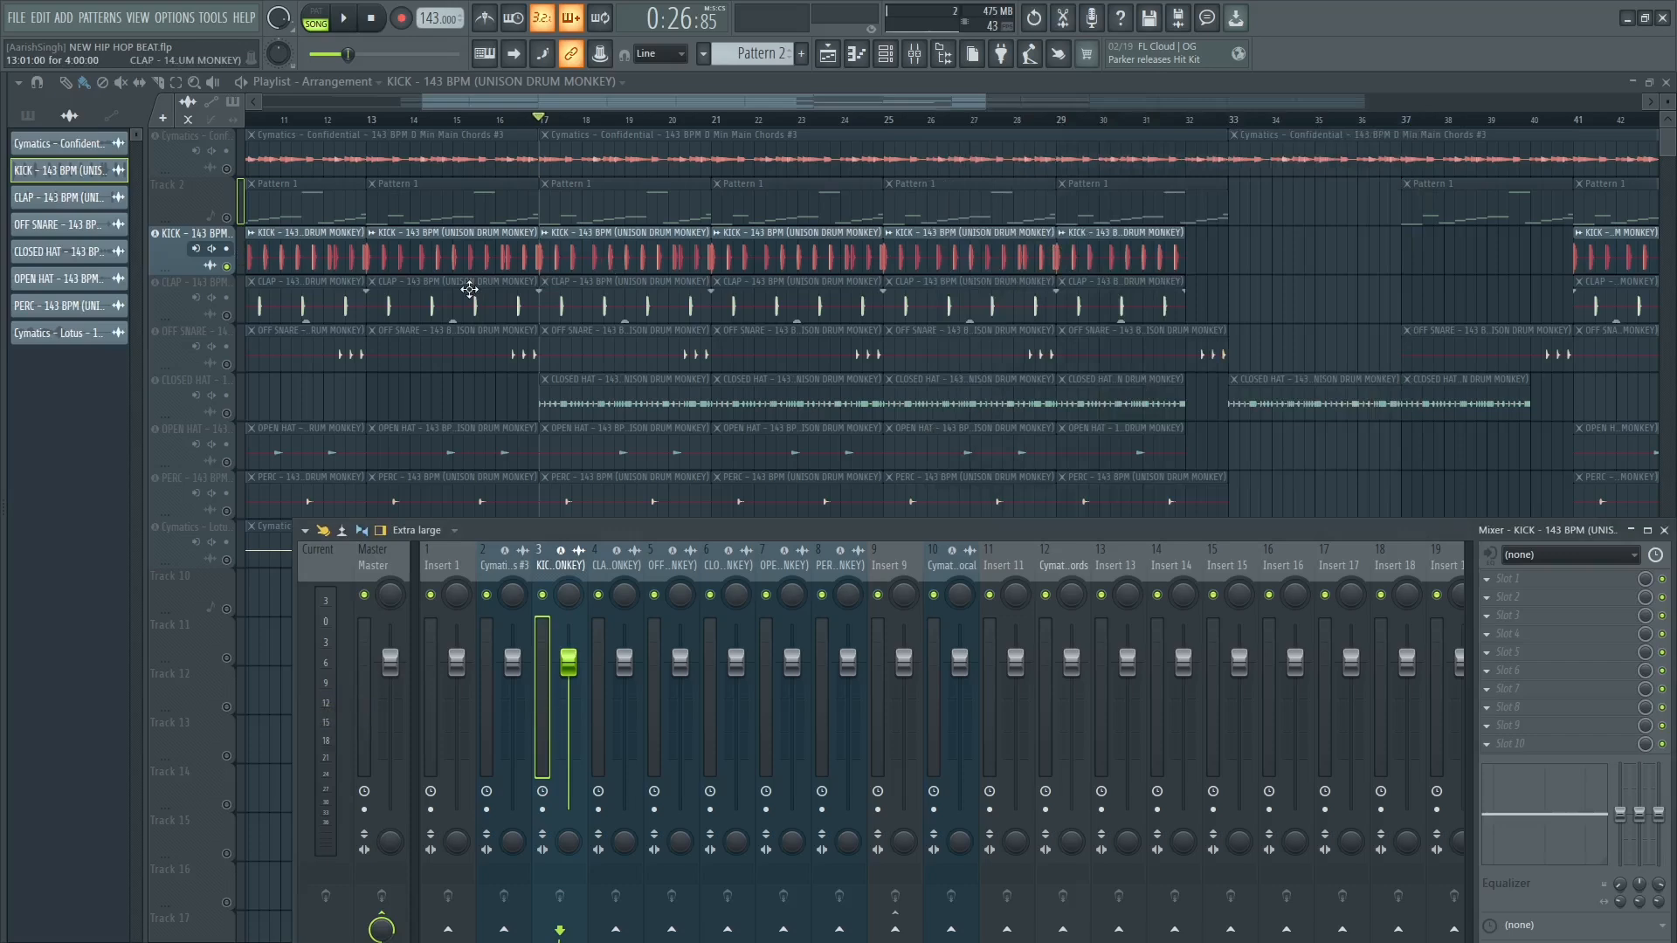
# Unmute the CLAP track alongside the kick, and open the clap's channel settings and its linked mixer track 4.
pyautogui.click(228, 316)
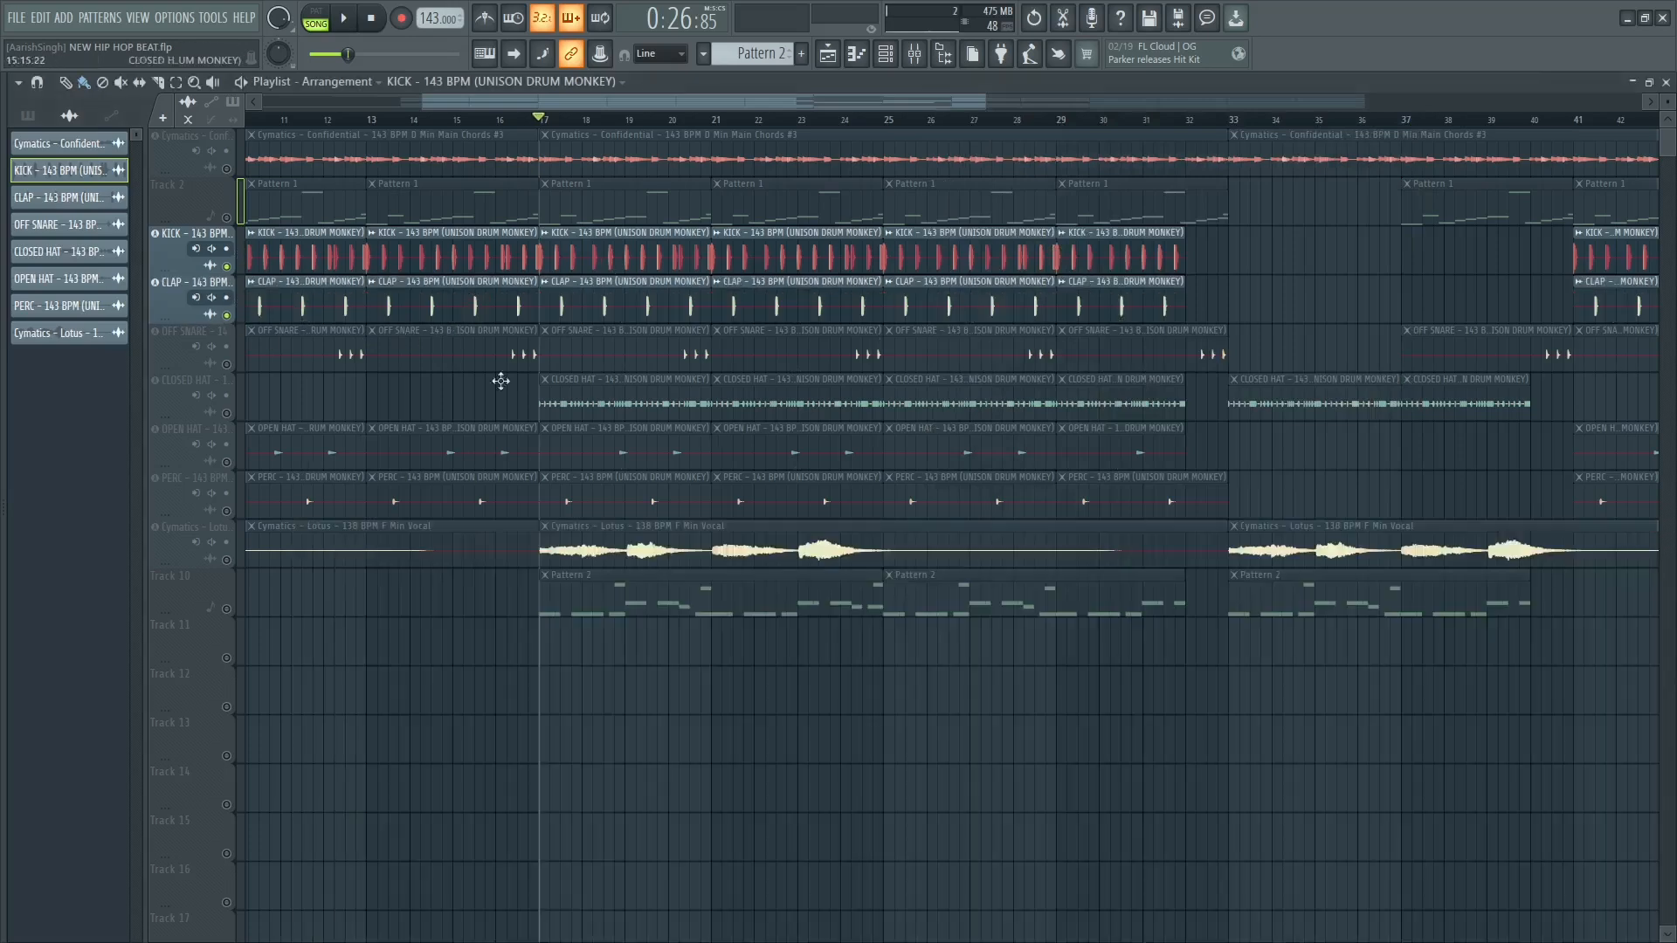
pyautogui.click(917, 55)
pyautogui.click(839, 301)
pyautogui.click(840, 301)
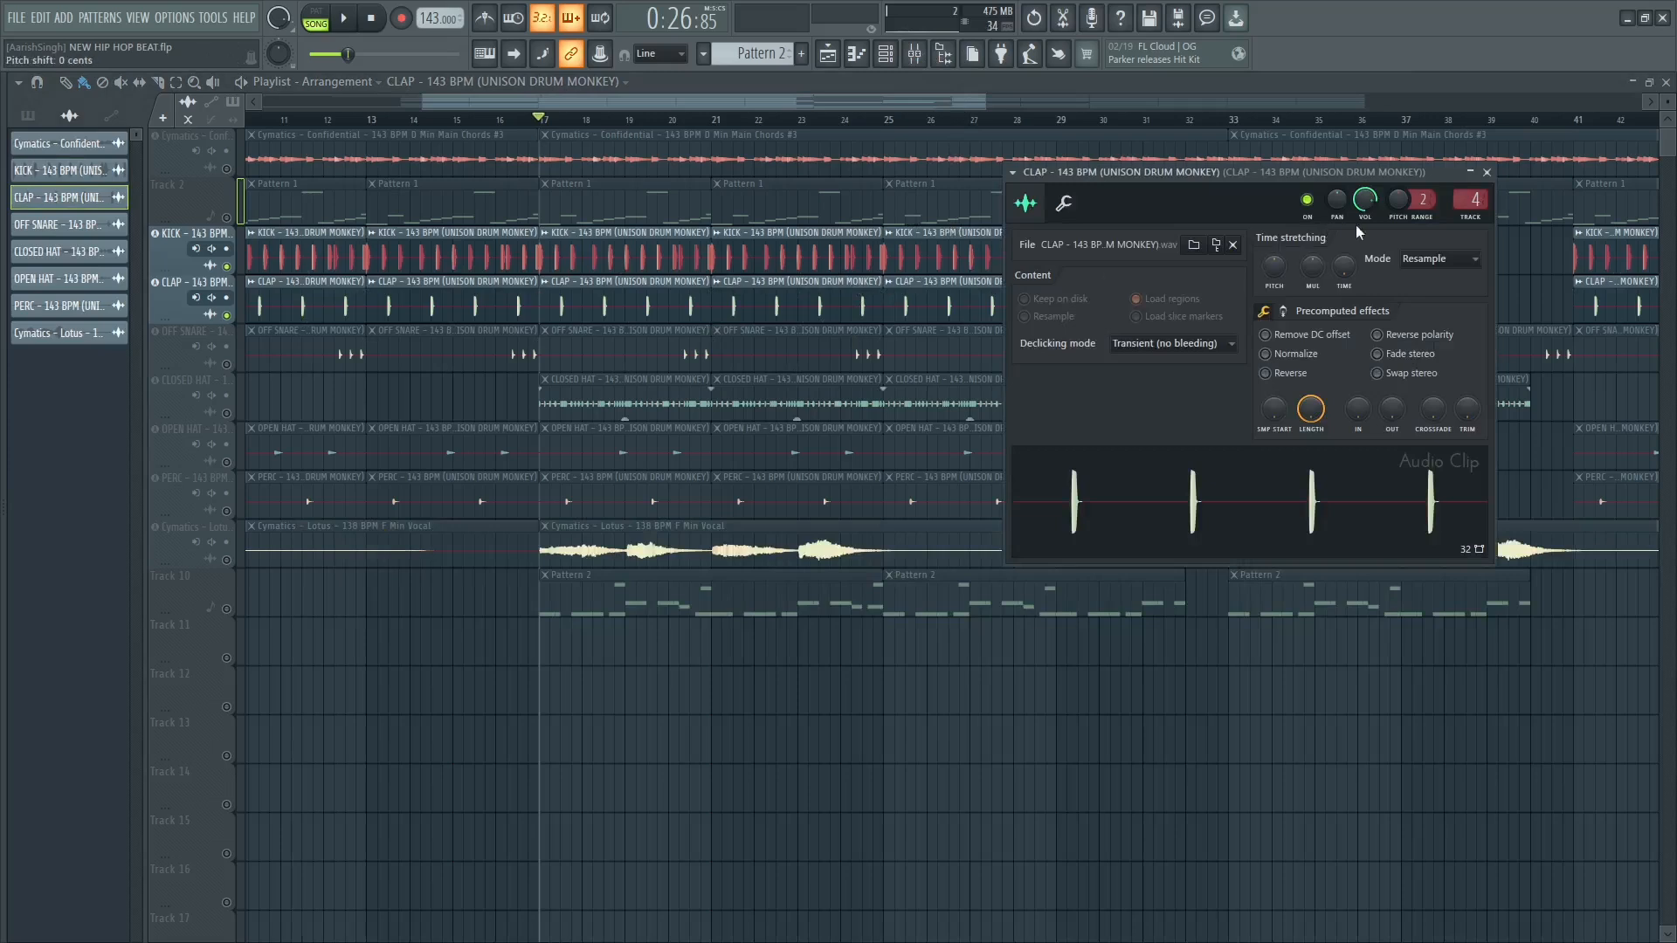
pyautogui.doubleClick(1459, 202)
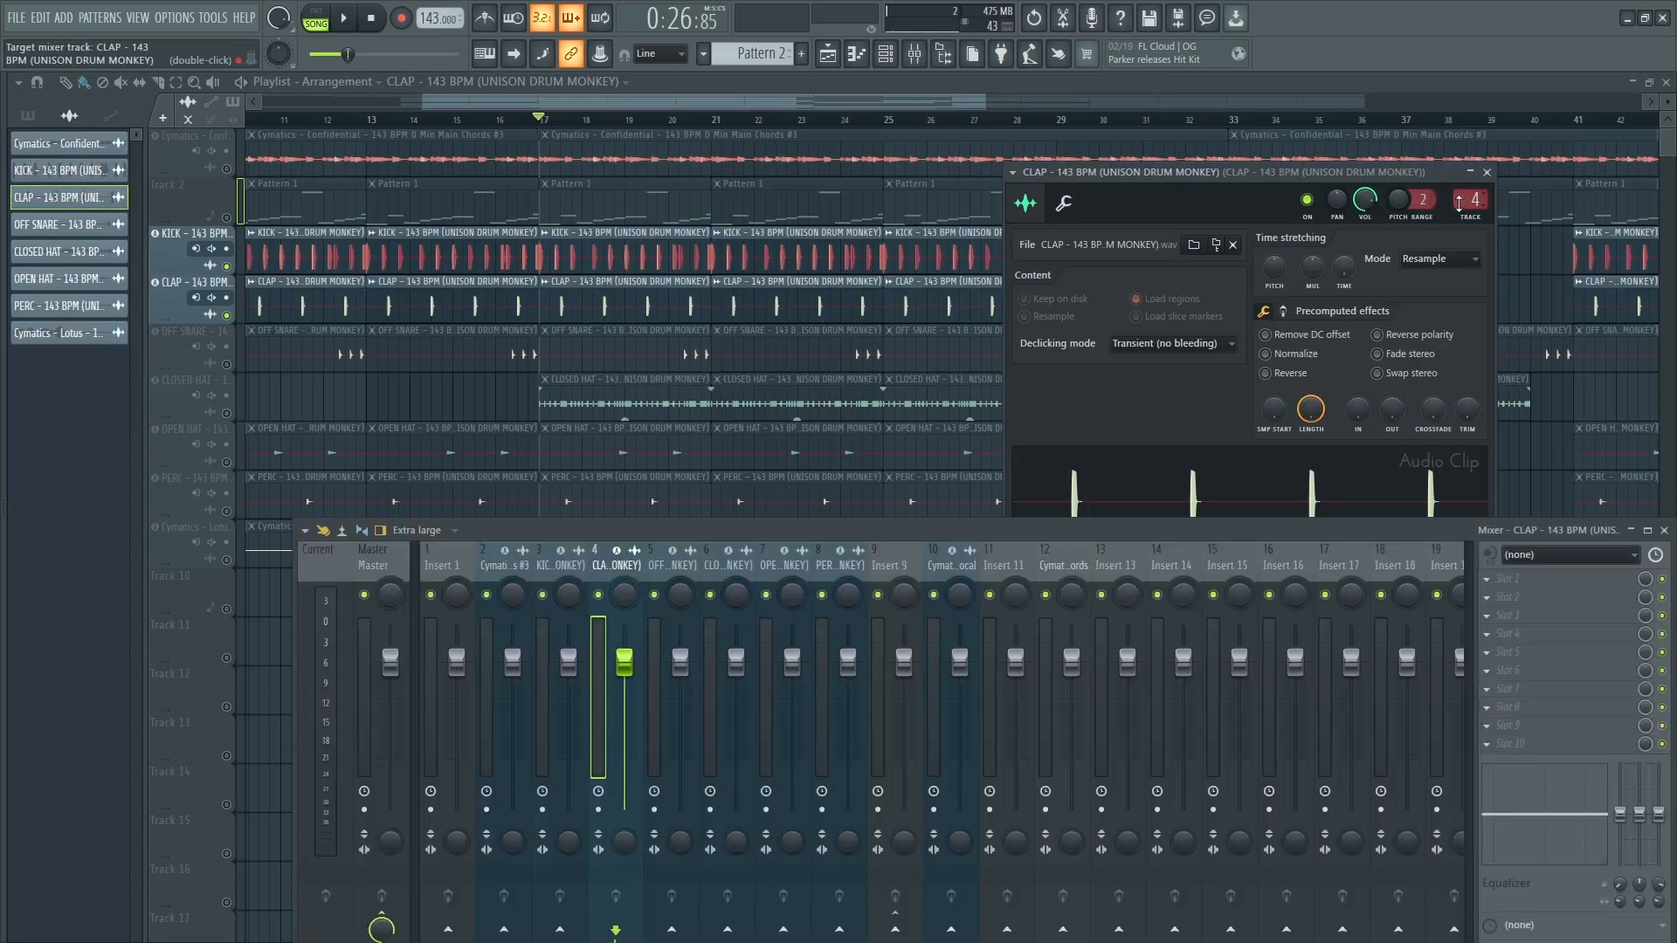
# Play the kick and clap together while checking the combined level on the Master track.
pyautogui.click(393, 564)
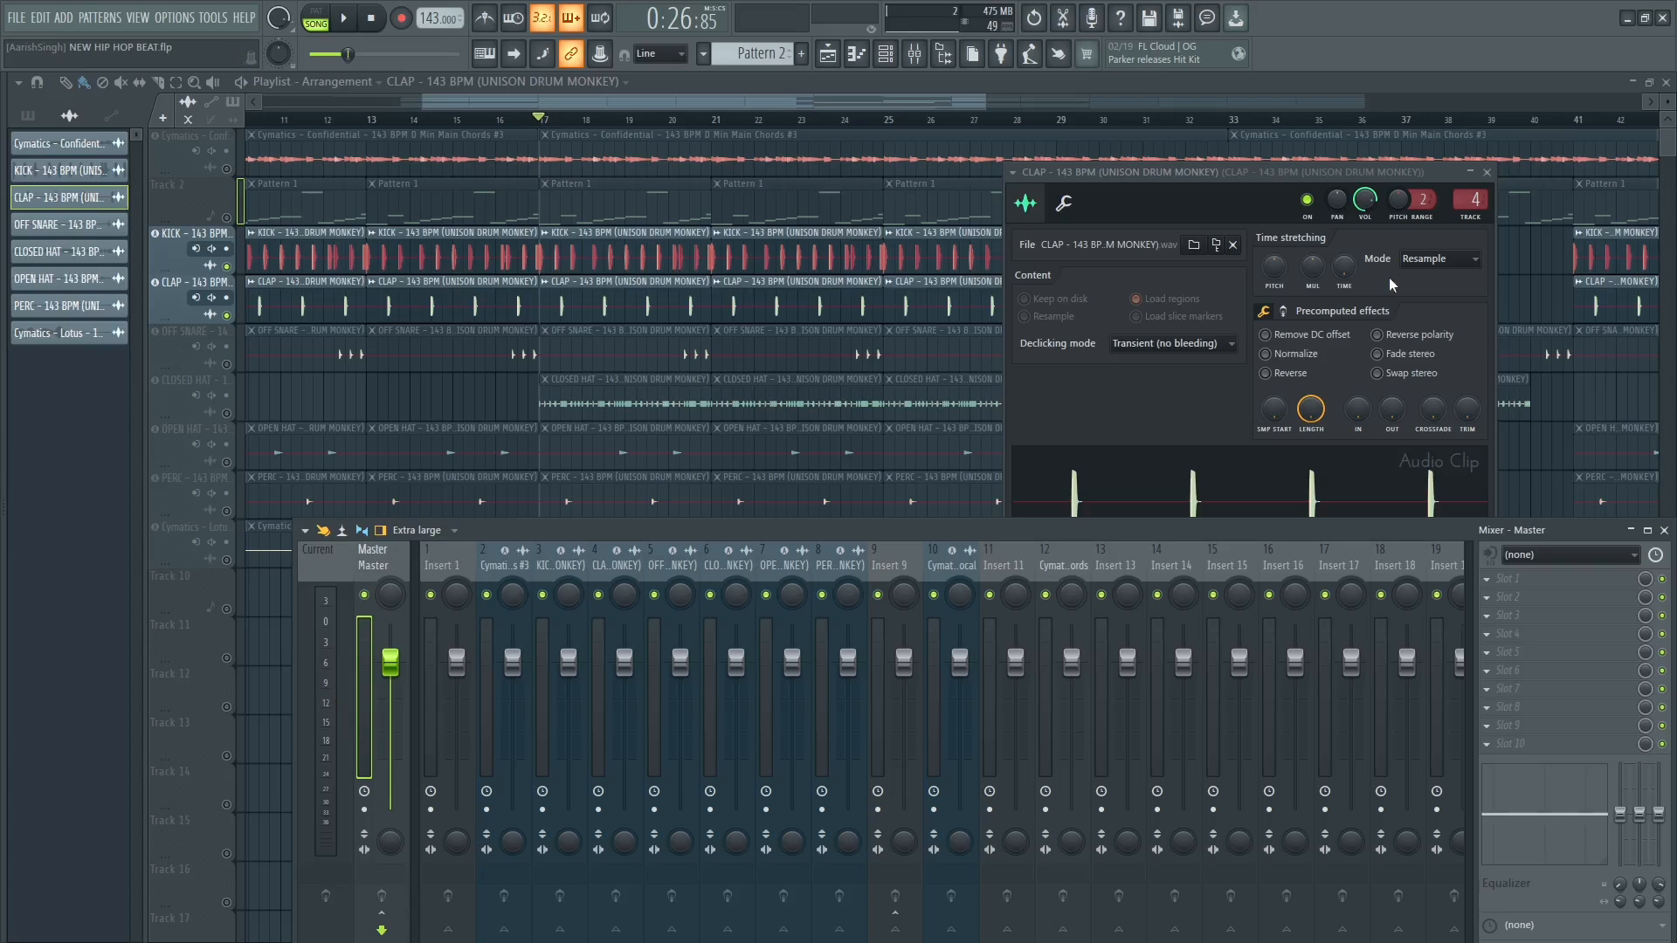
pyautogui.press('space')
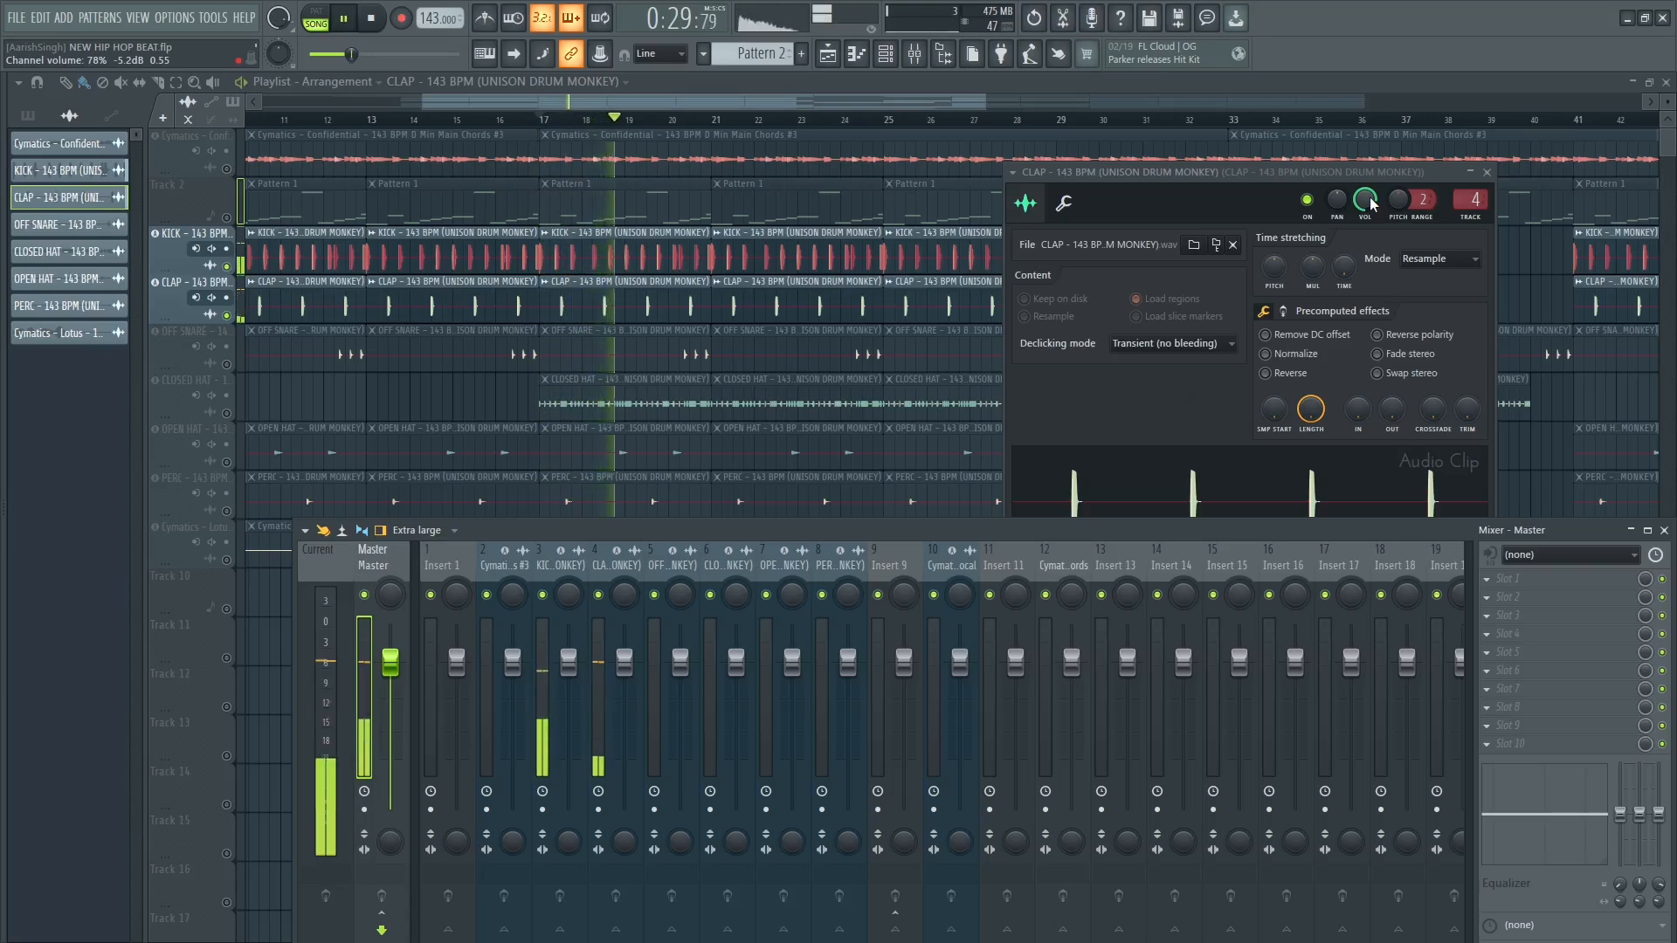
pyautogui.press('space')
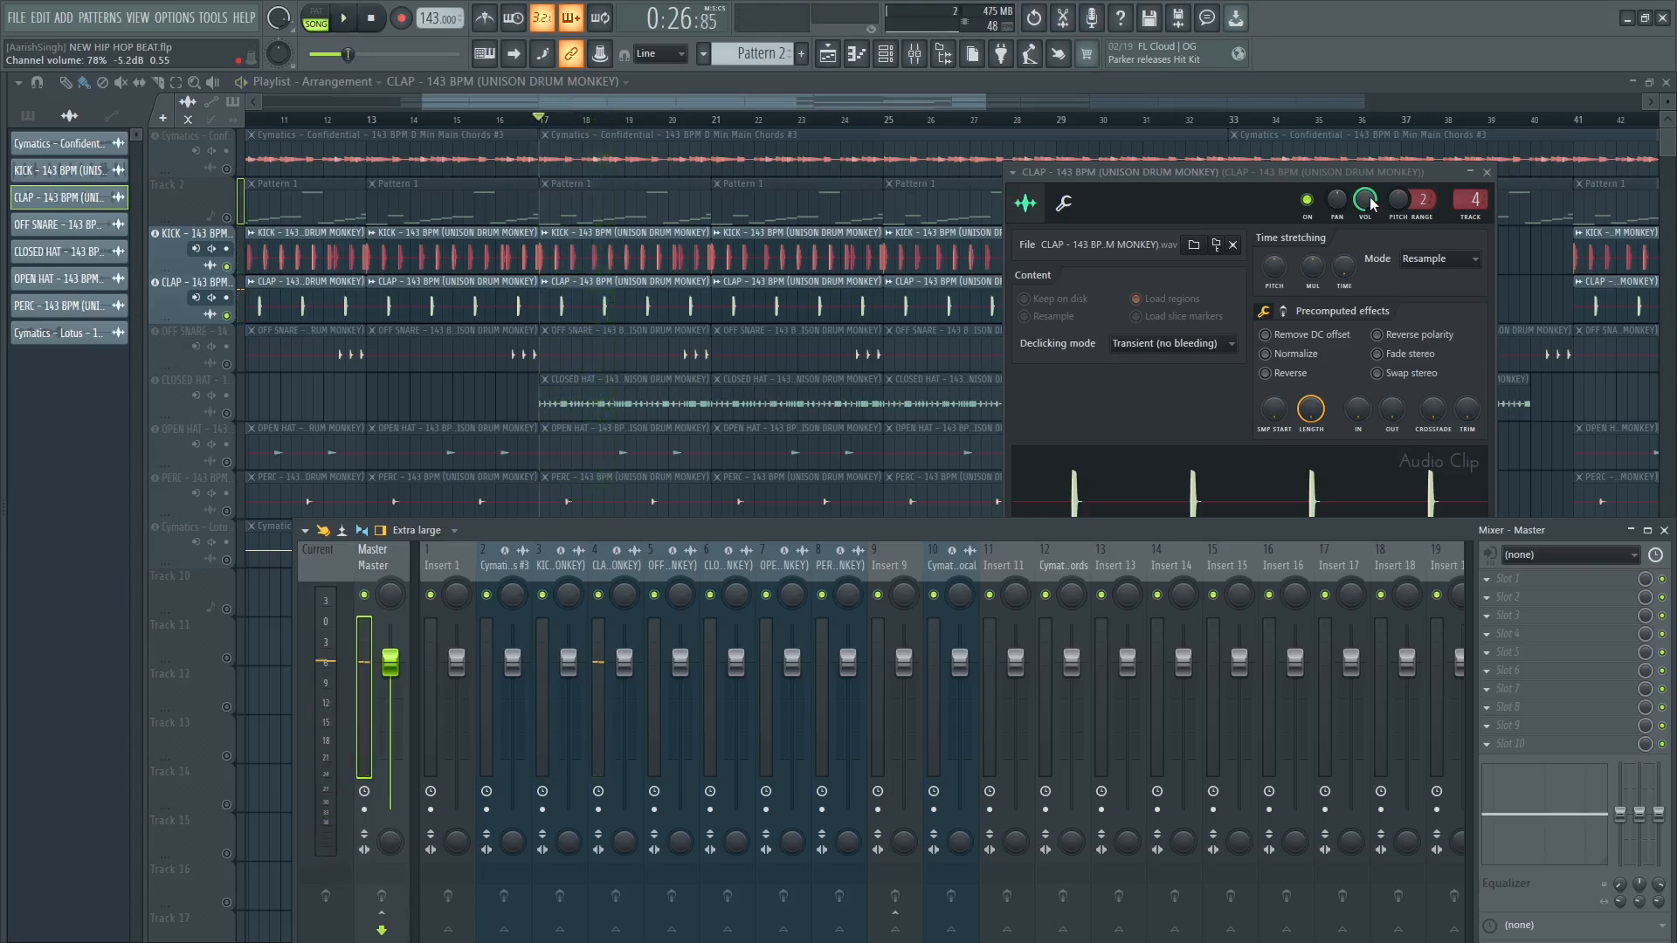
# Bring the clap's channel volume up from zero to about 49% against the kick during playback, and close its settings.
pyautogui.moveTo(1365, 201); pyautogui.dragTo(1365, 289)
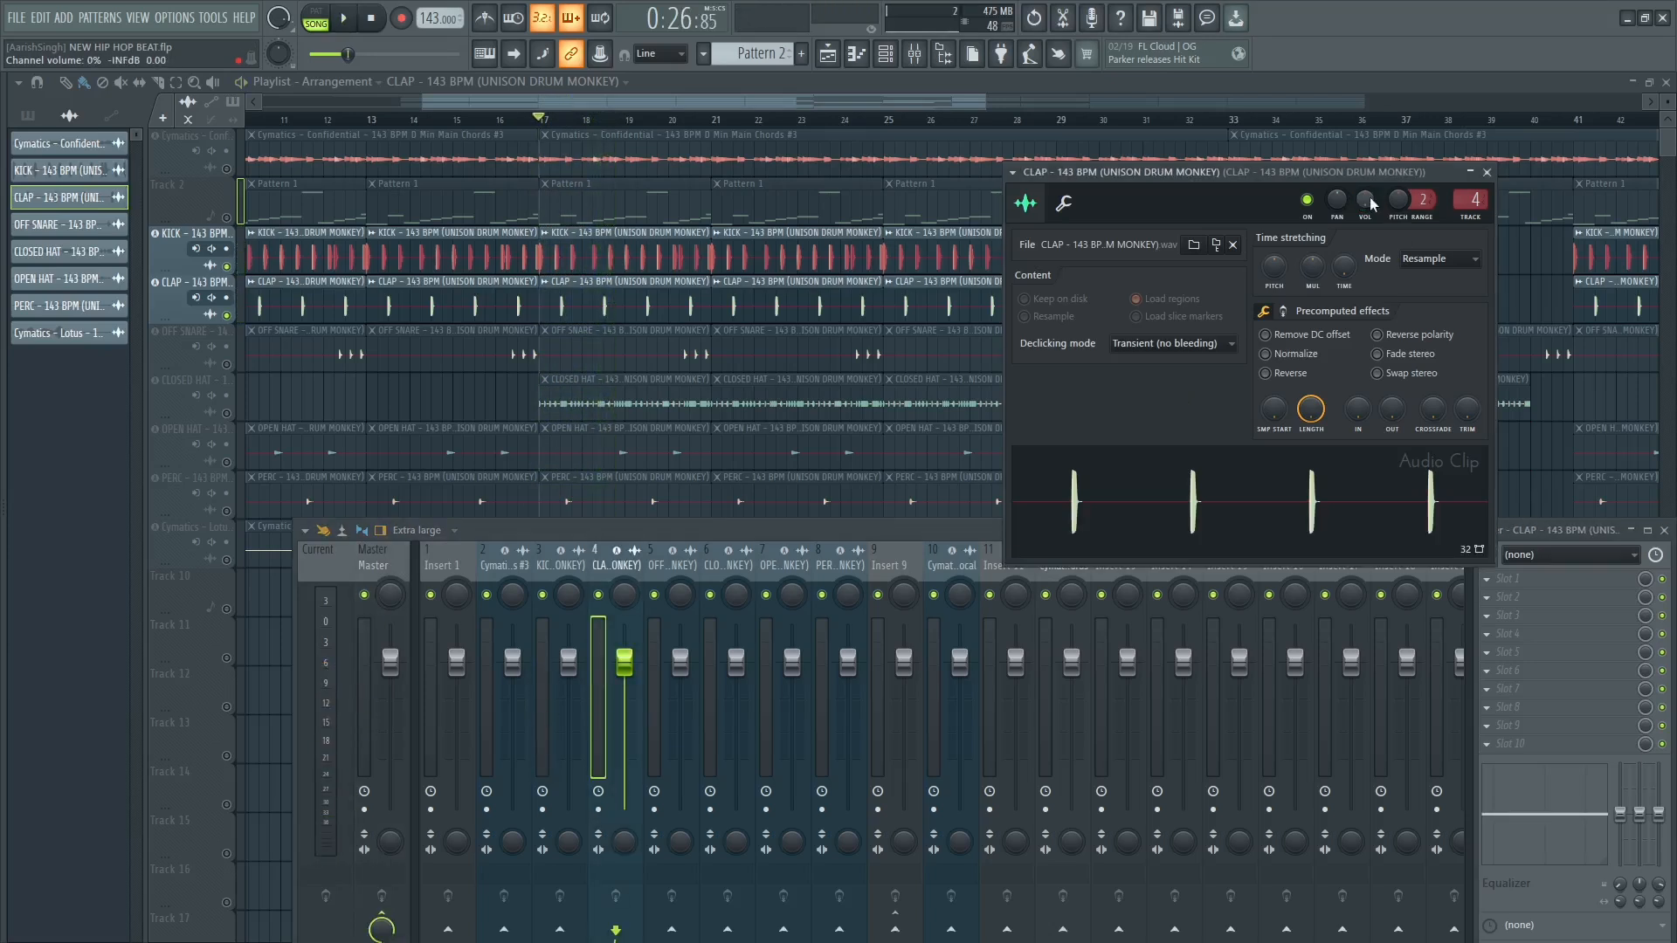
pyautogui.press('space')
pyautogui.moveTo(1372, 204); pyautogui.dragTo(1371, 161)
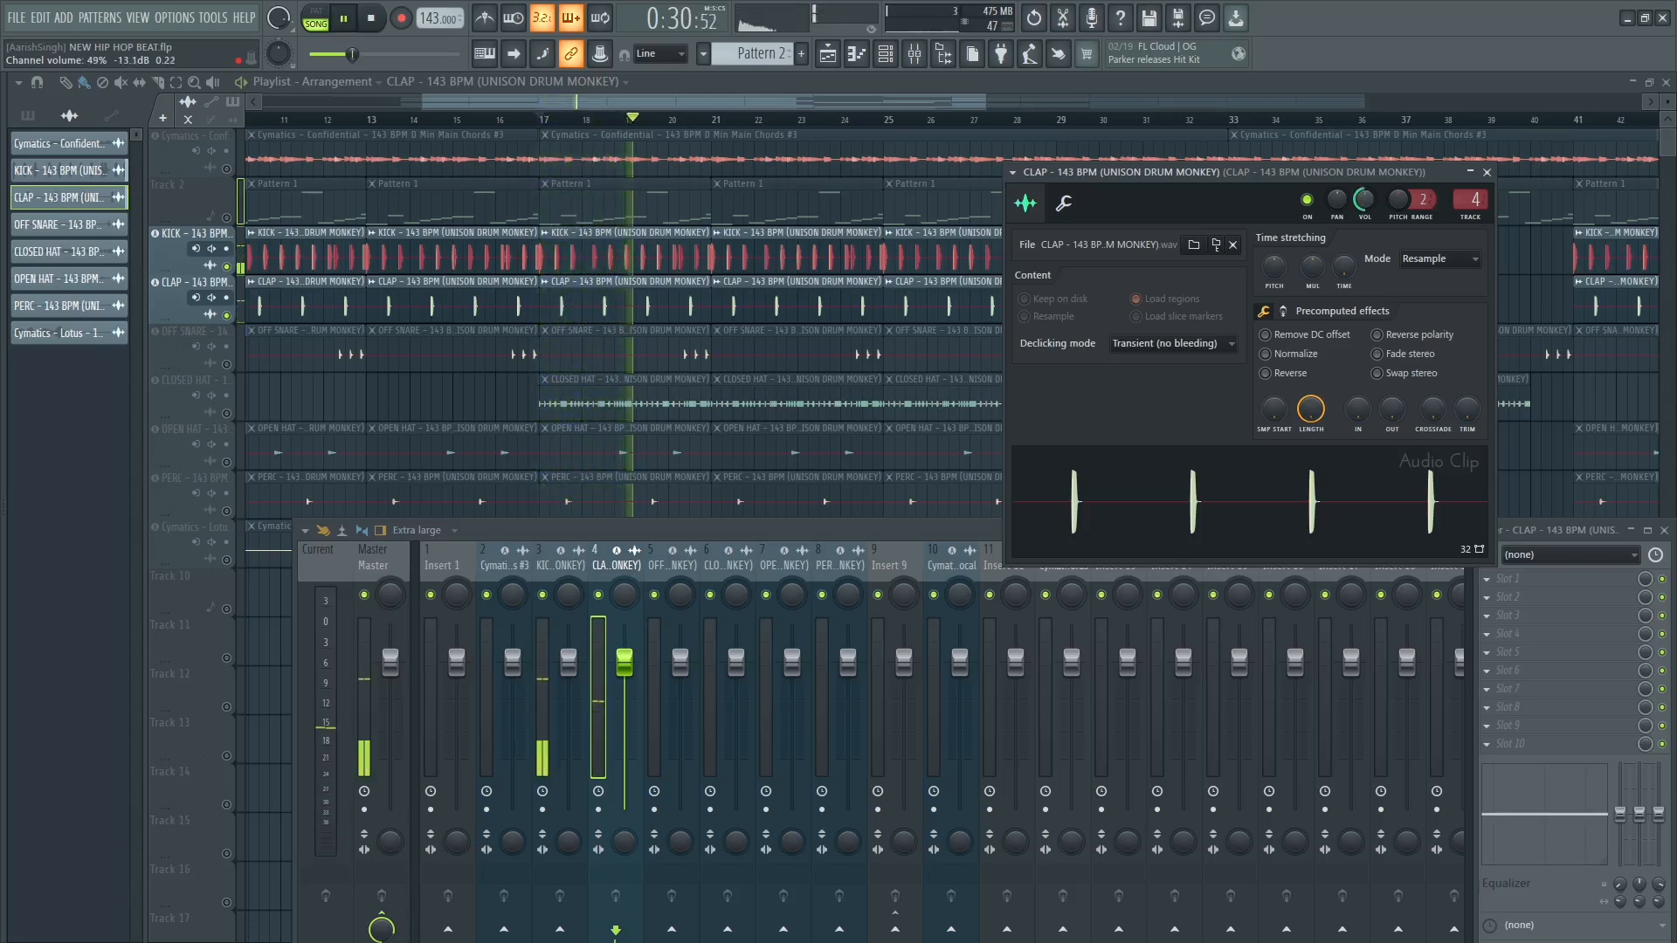
pyautogui.click(380, 559)
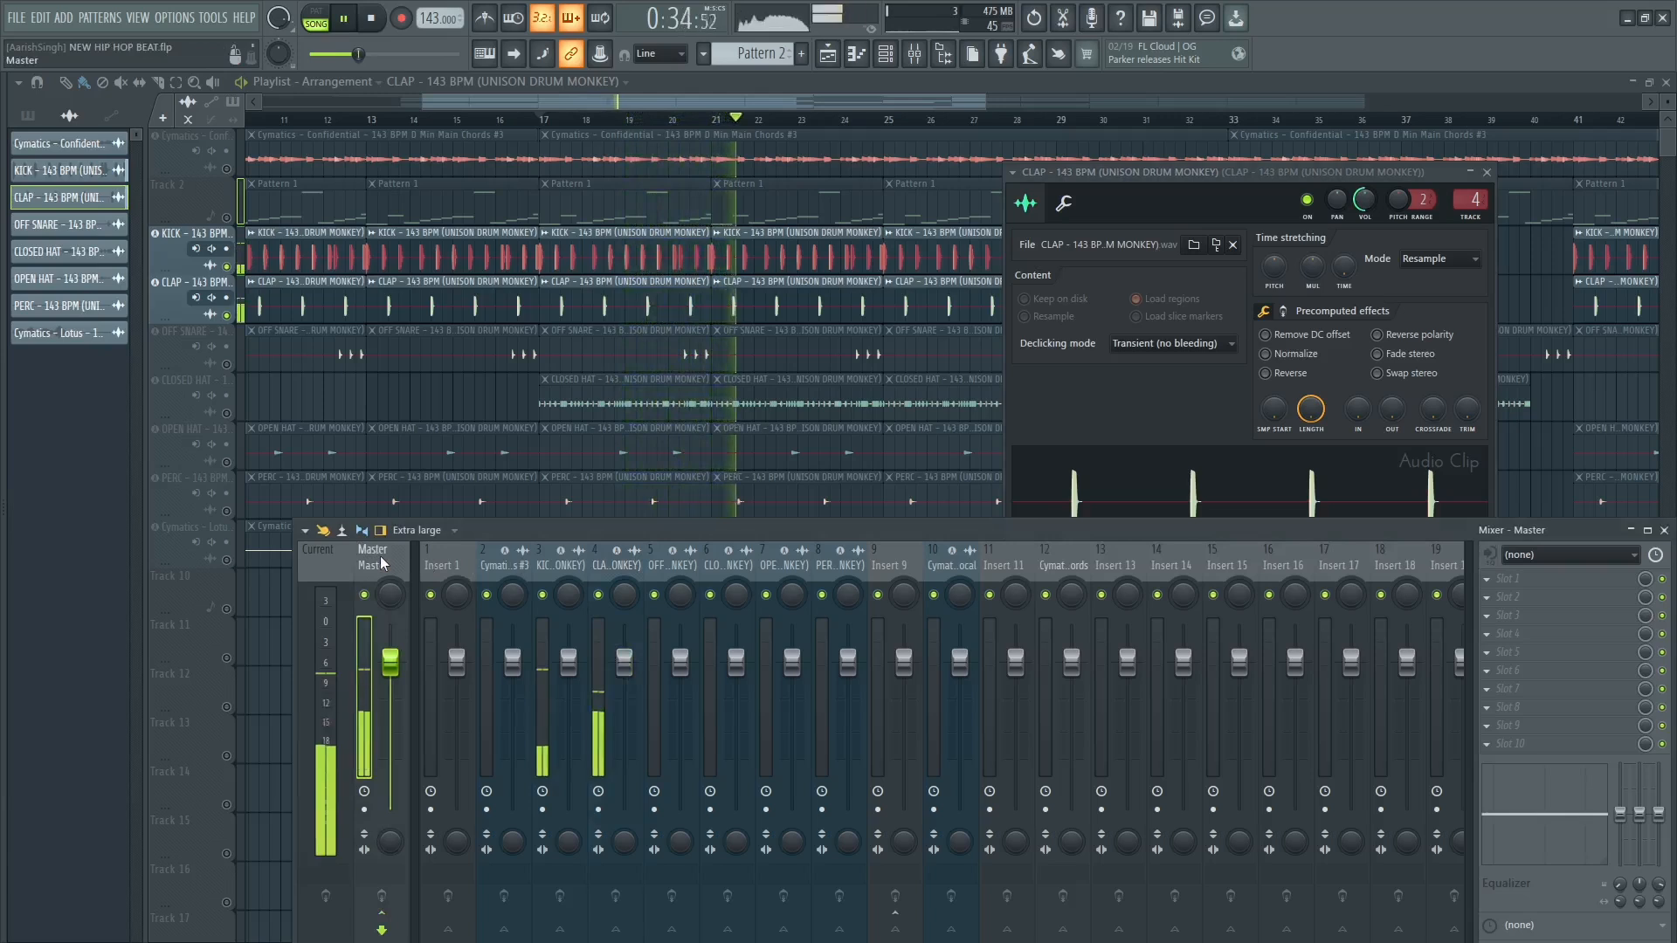
pyautogui.moveTo(1364, 201); pyautogui.dragTo(1364, 204)
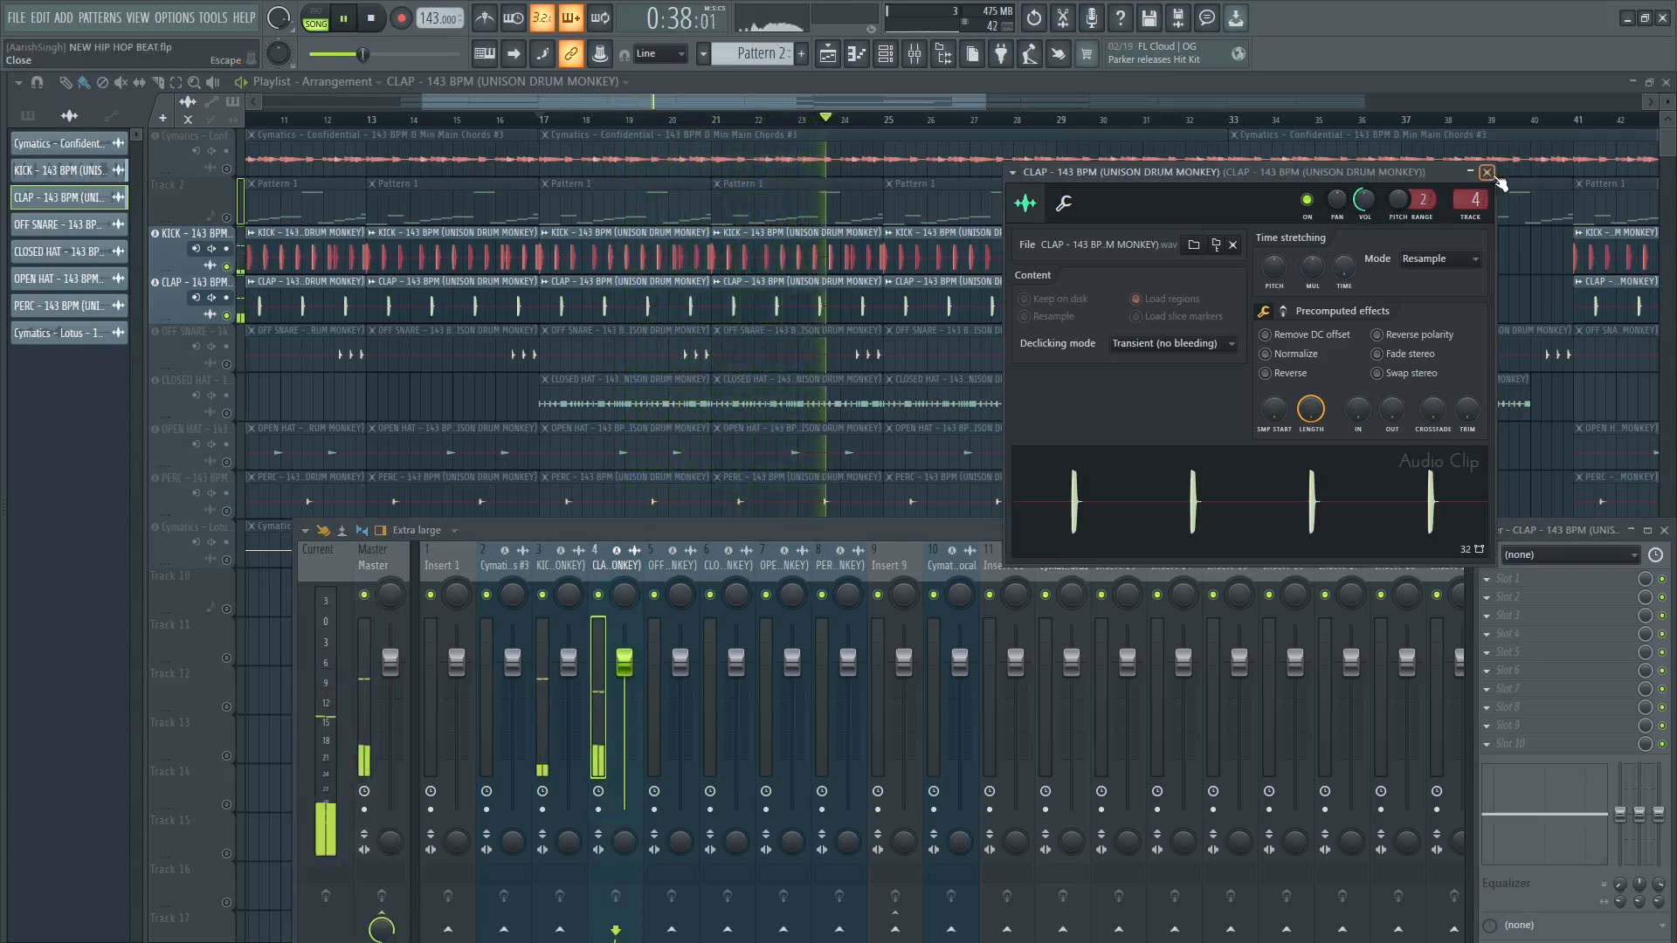
pyautogui.press('space')
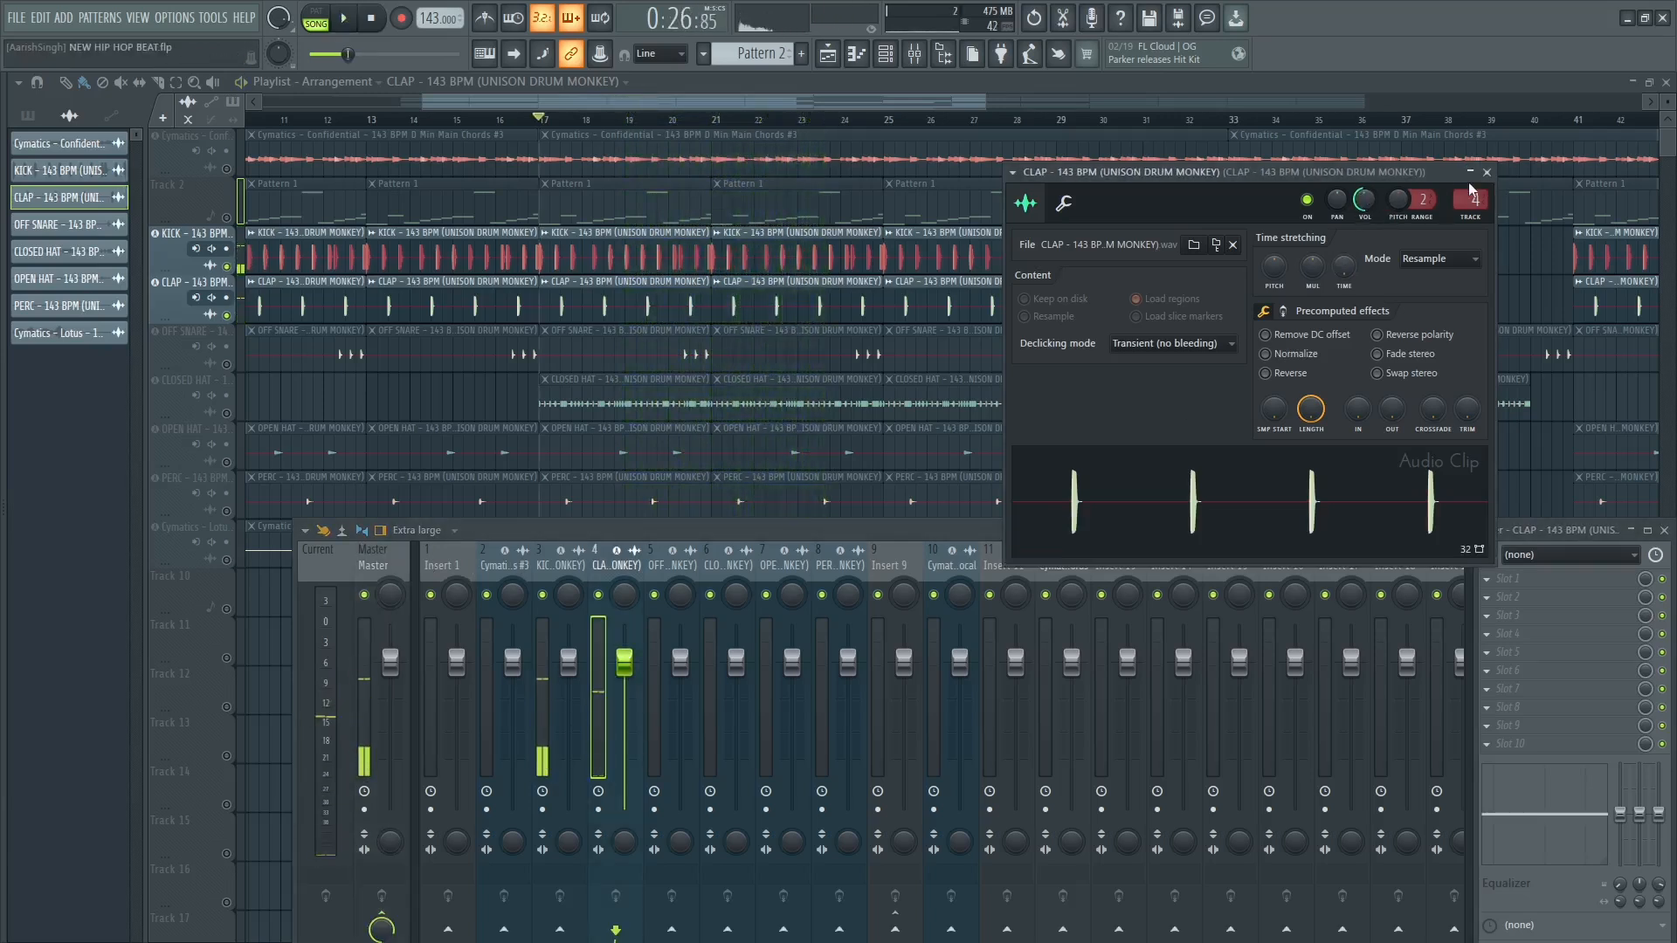
pyautogui.click(1487, 172)
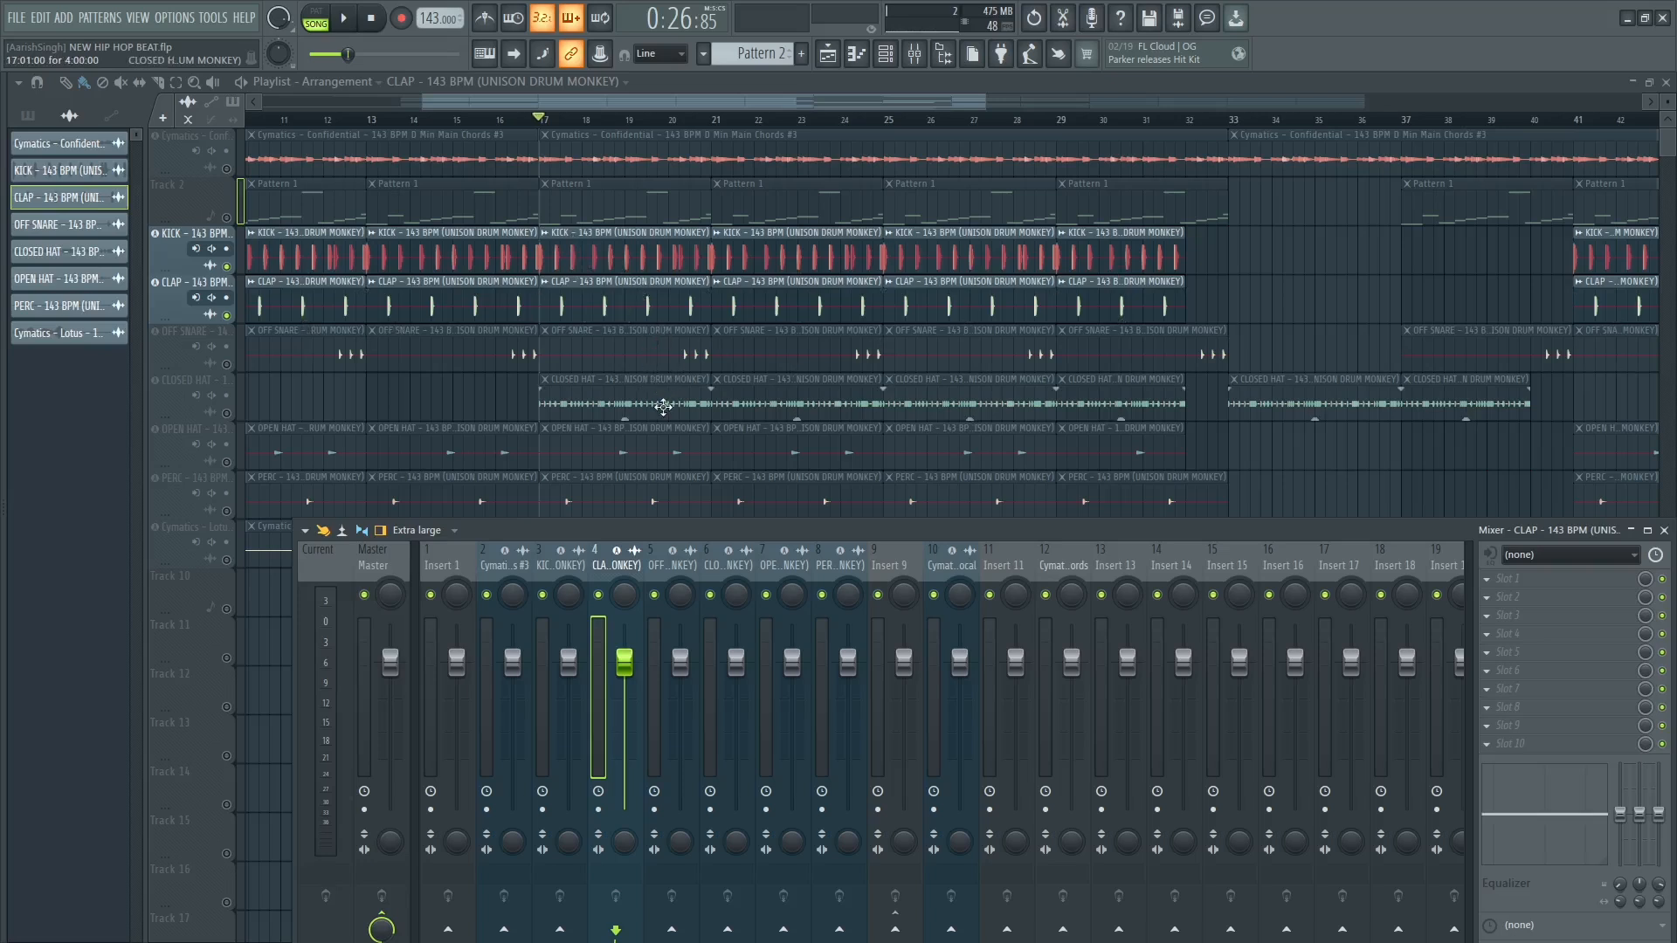
# Unmute the CLOSED HAT track, open its channel settings, and play it together with the kick and clap.
pyautogui.click(227, 414)
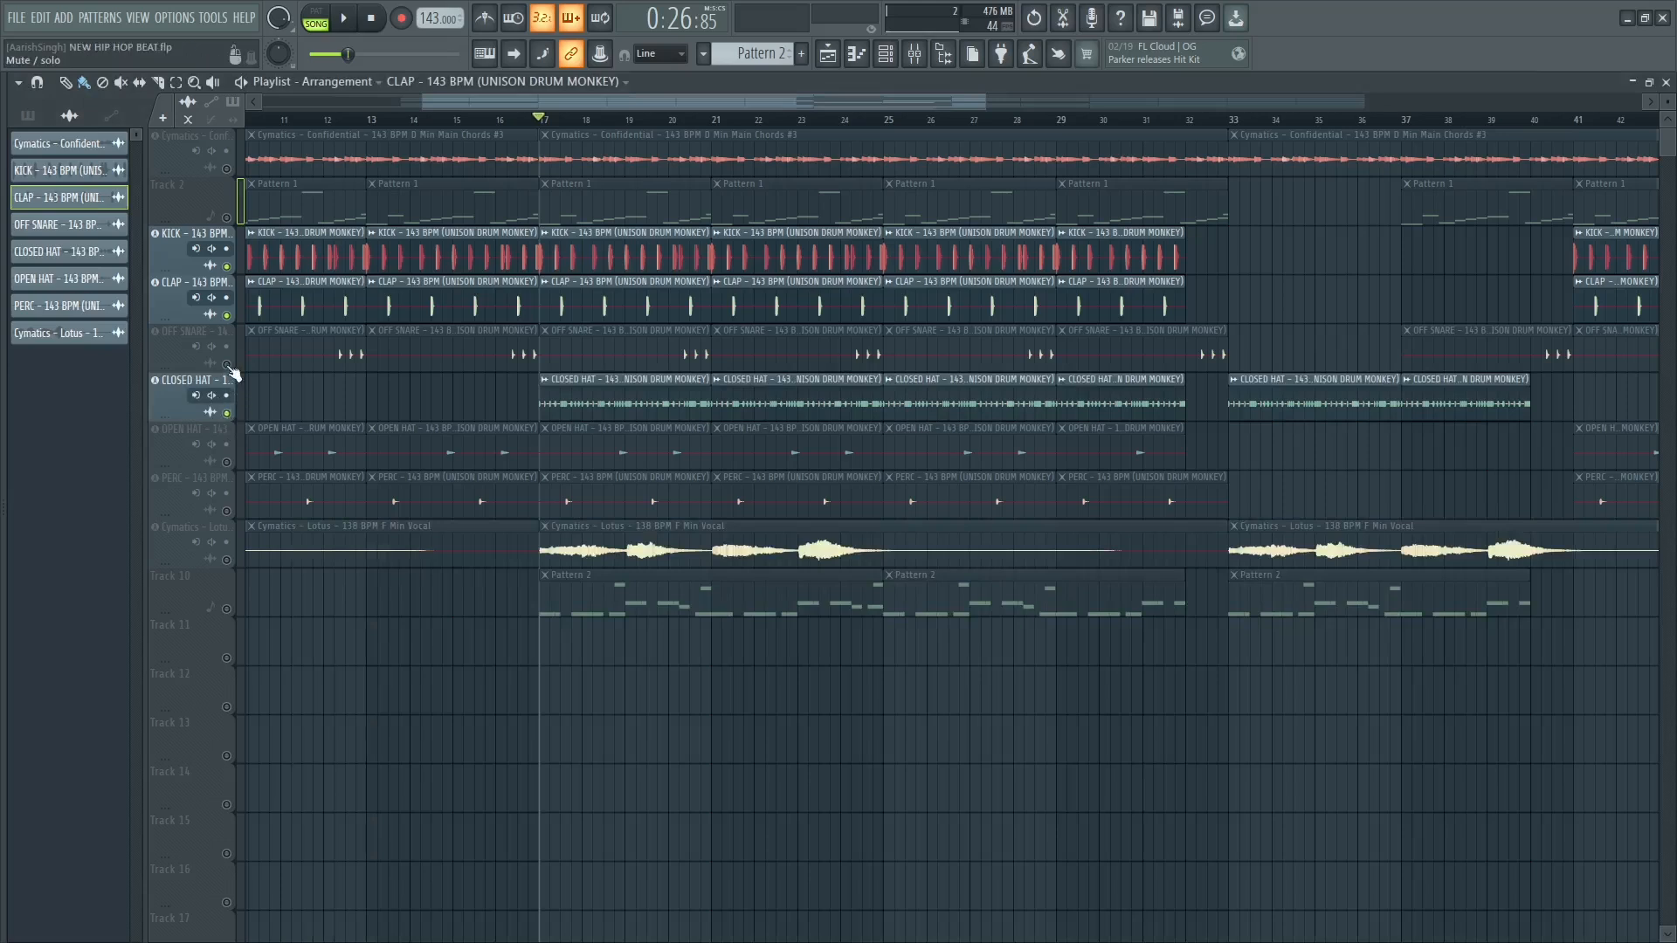
pyautogui.doubleClick(628, 395)
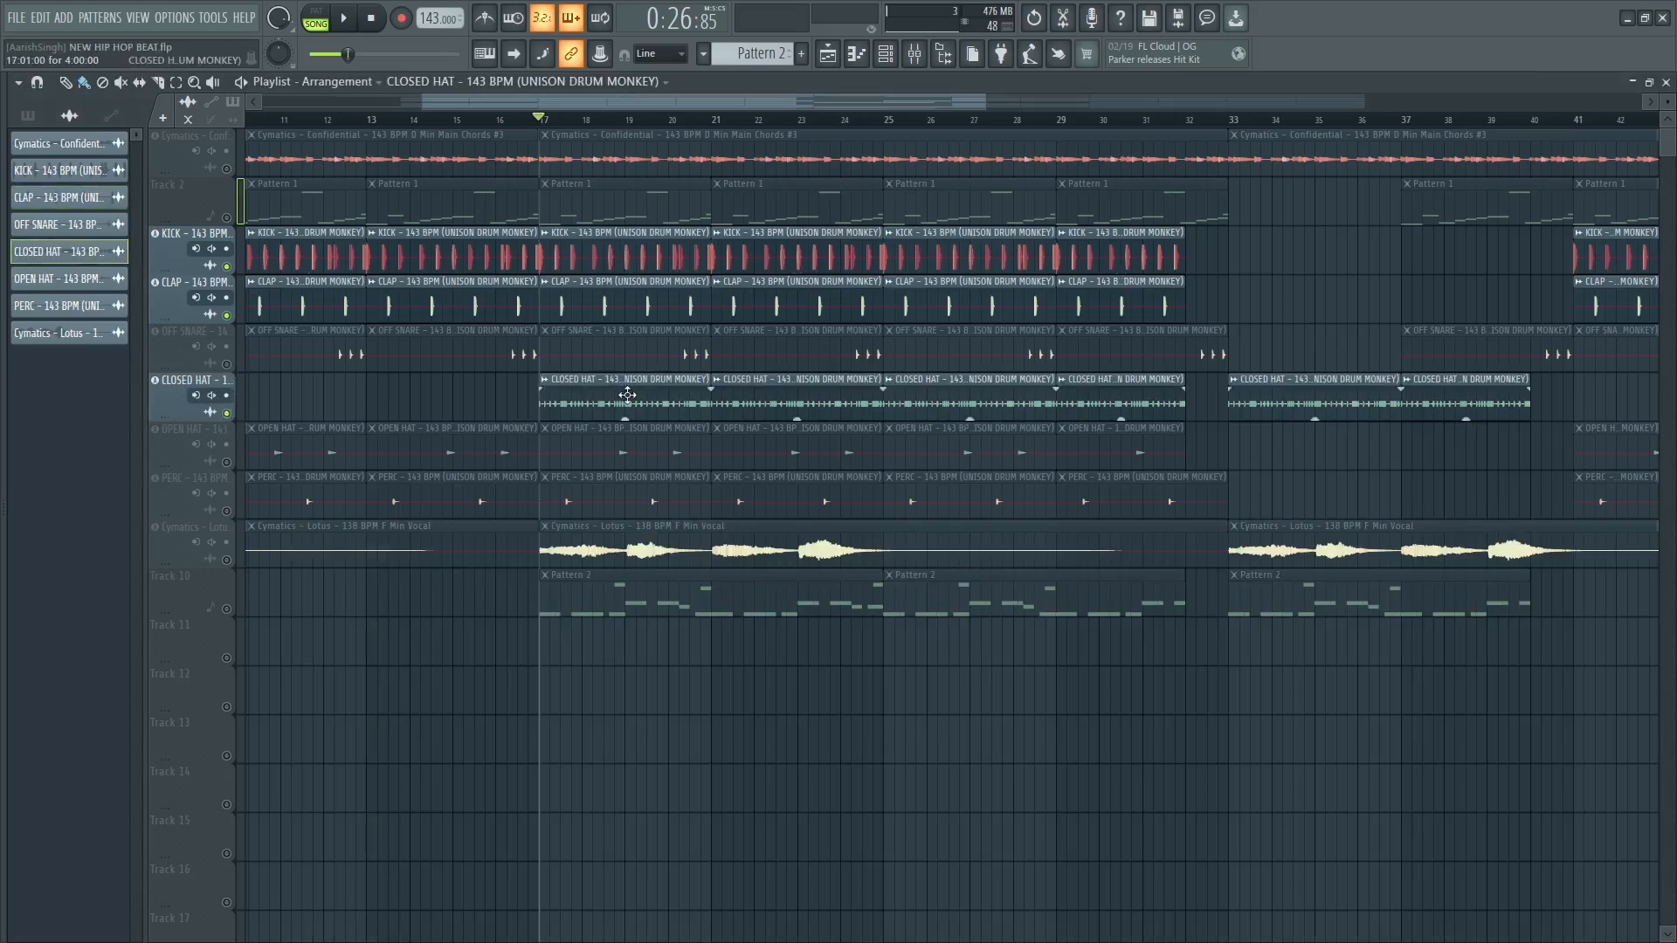
pyautogui.press('space')
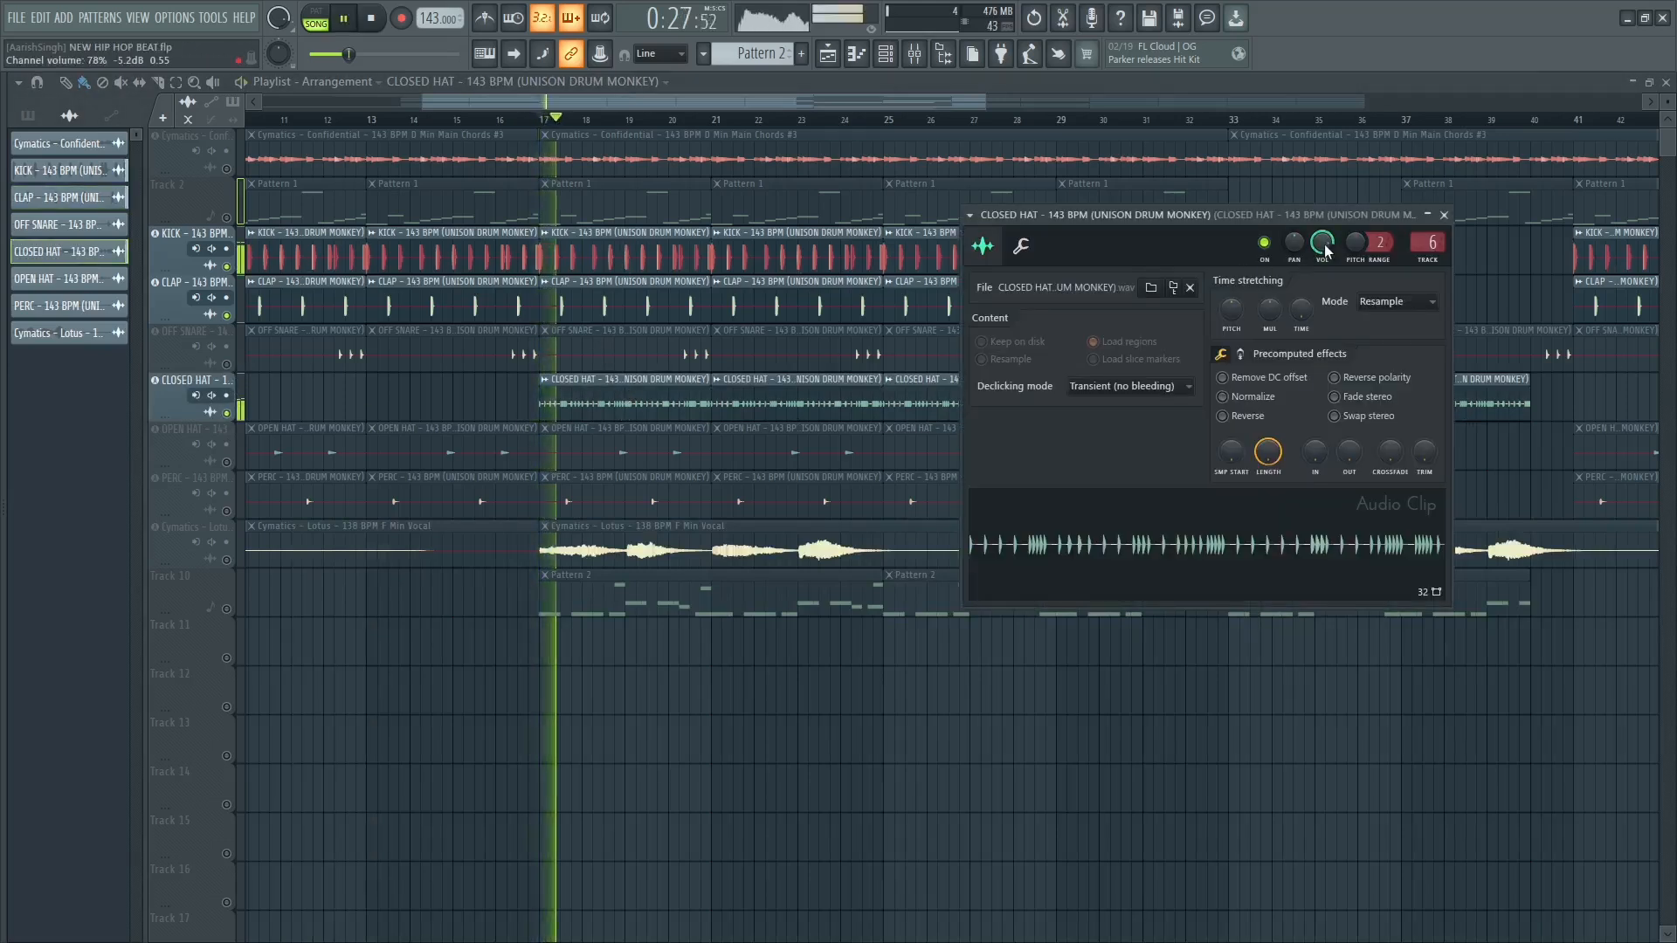
pyautogui.press('space')
pyautogui.press('space')
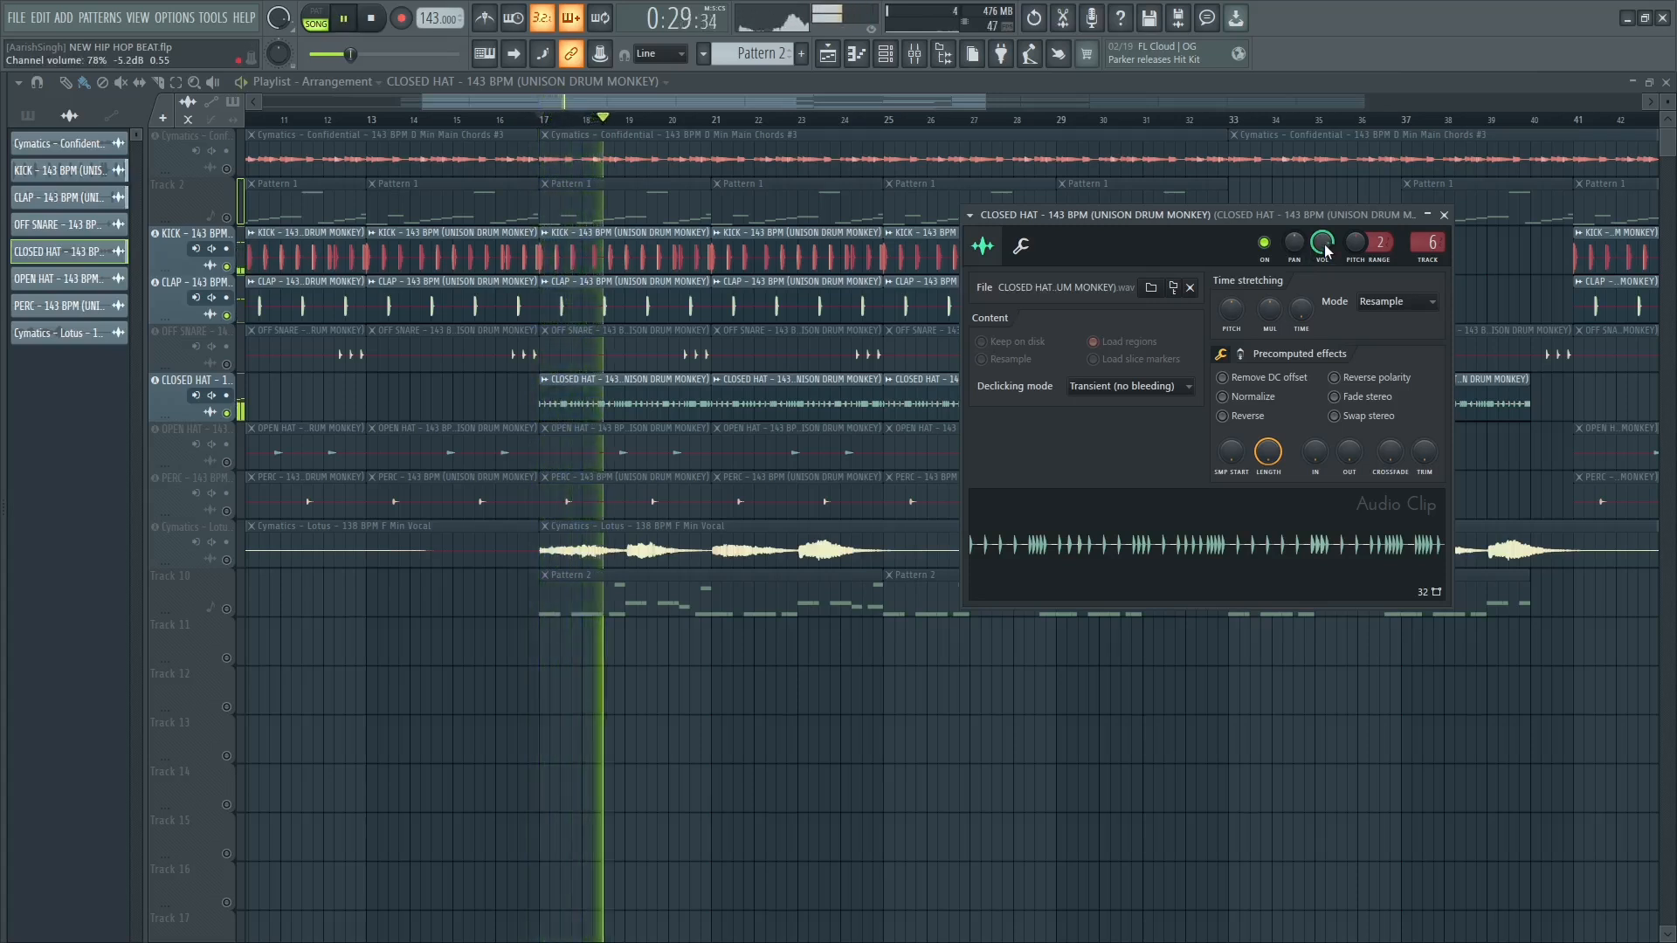
# Check the combined level of kick, clap and closed hat on the Master mixer track during playback.
pyautogui.press('F9')
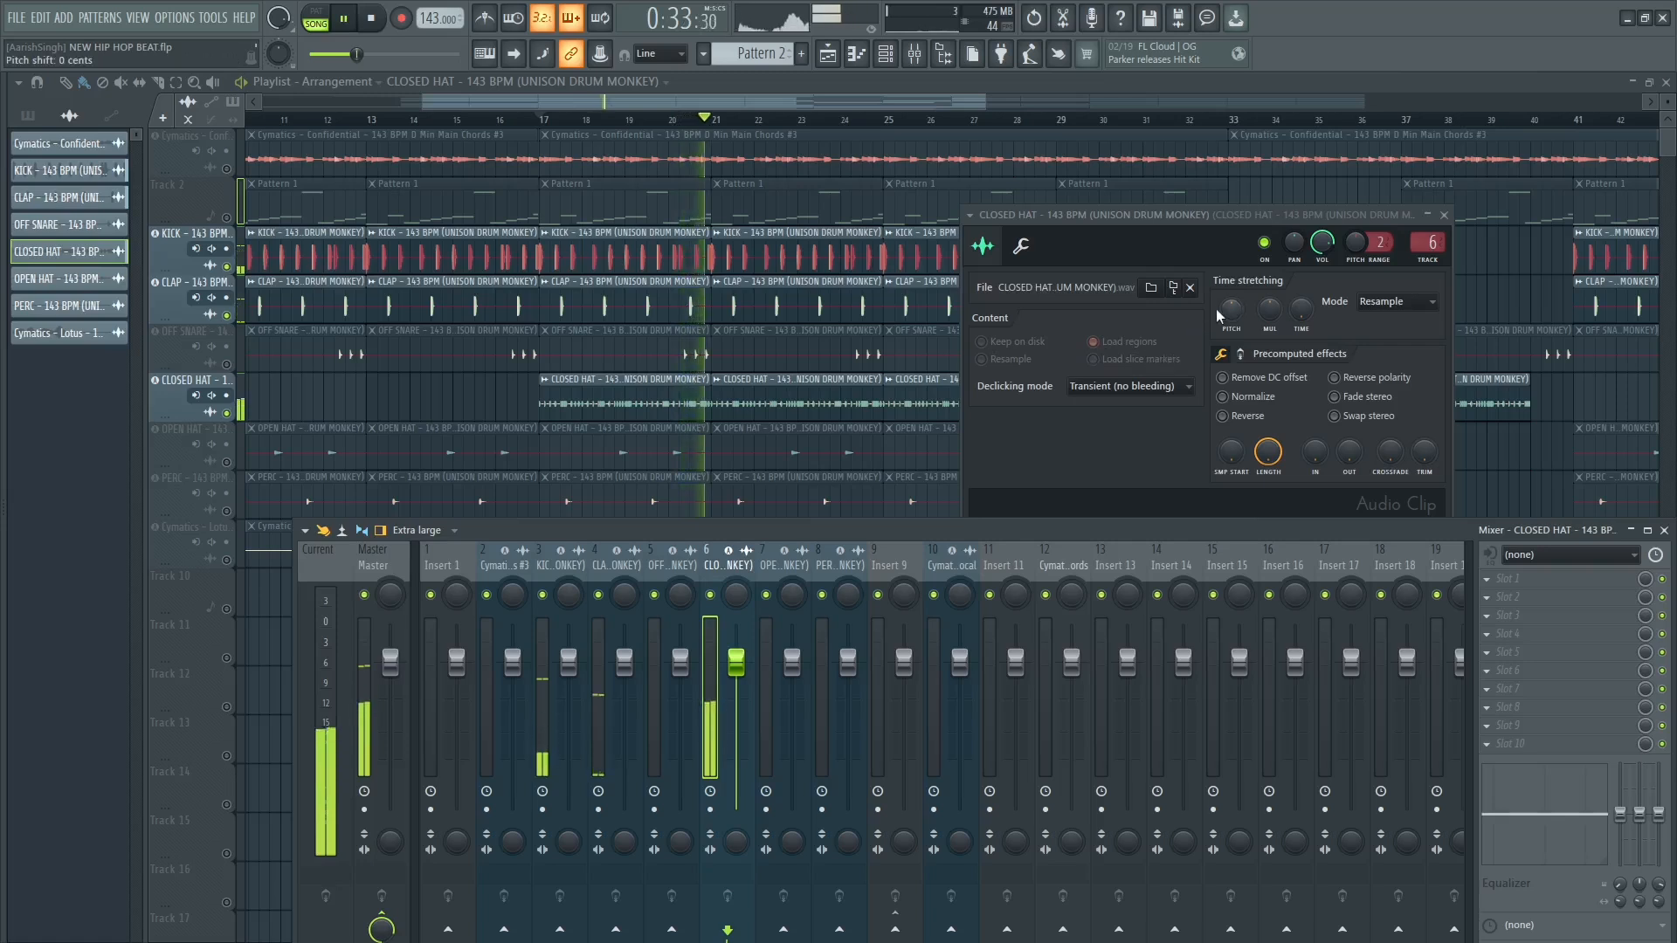
pyautogui.press('space')
pyautogui.click(407, 568)
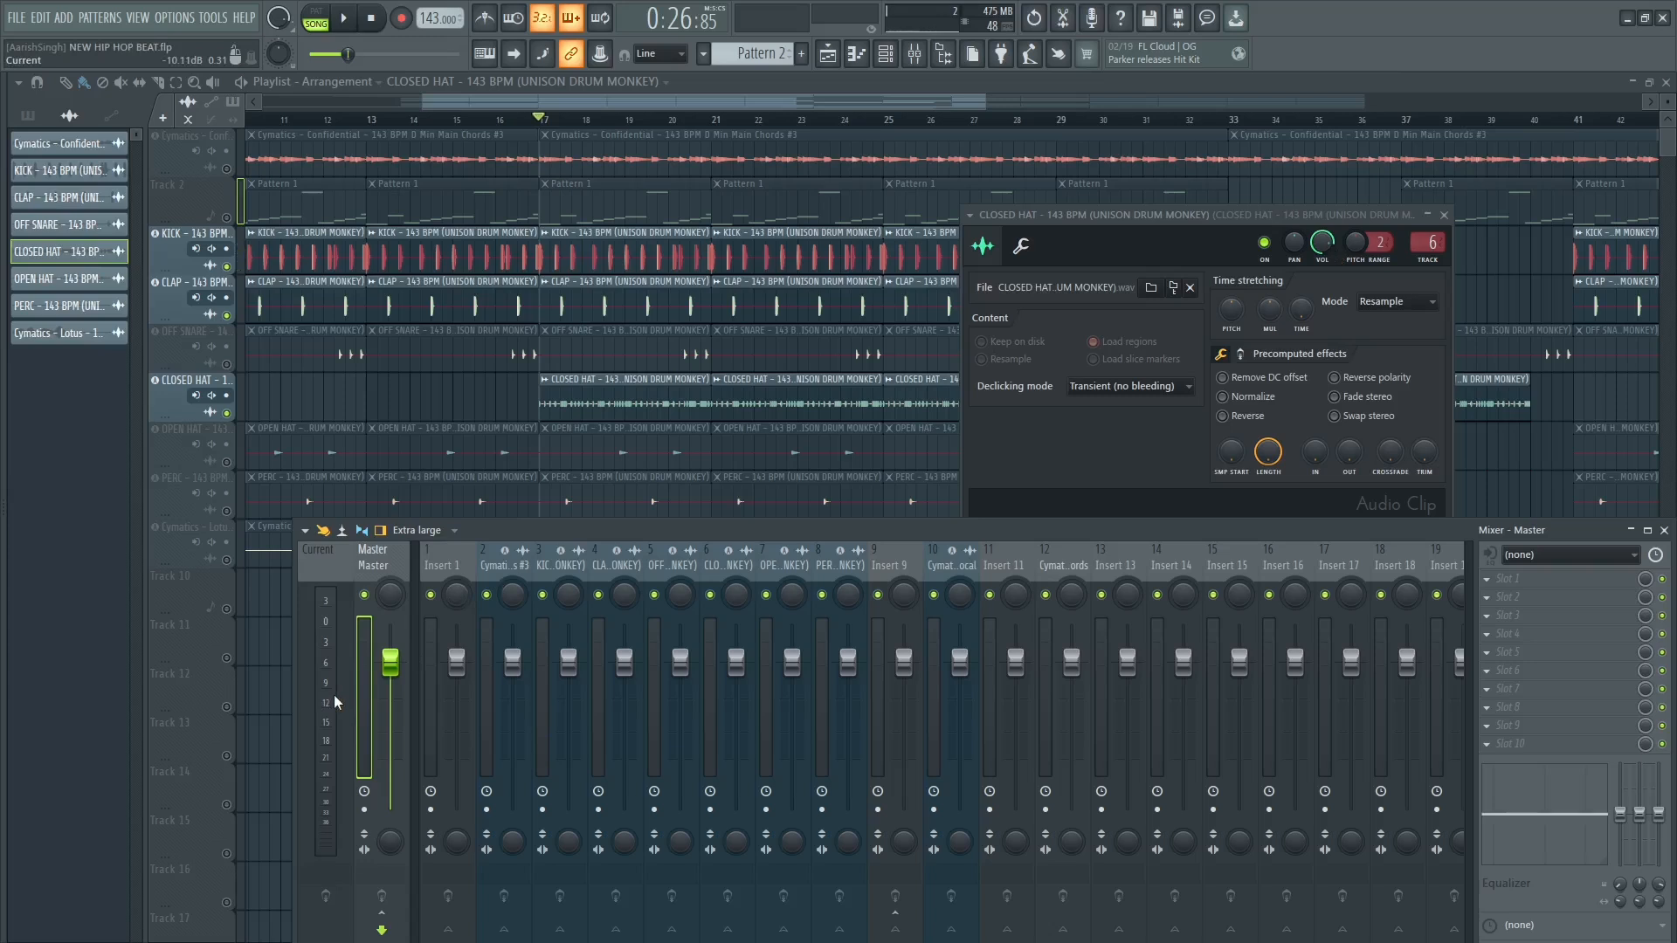
pyautogui.press('space')
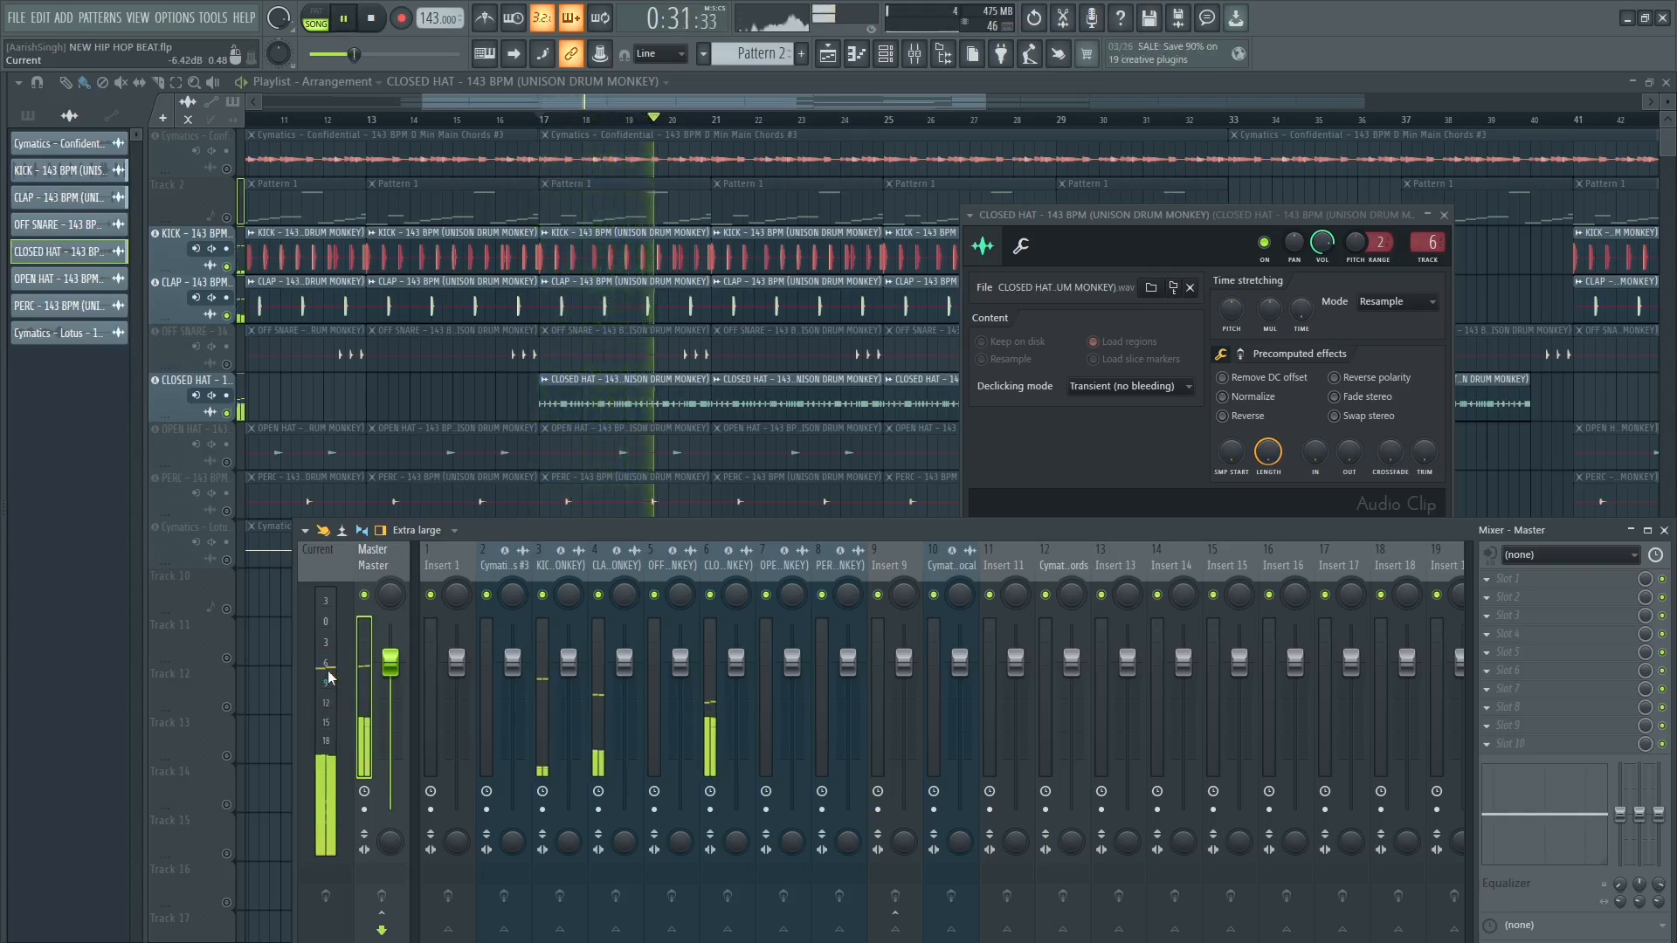
pyautogui.press('space')
# Set the closed hat's channel volume to about 45% during playback, close its settings, and check the level on the Master track.
pyautogui.moveTo(1329, 241); pyautogui.dragTo(1325, 243)
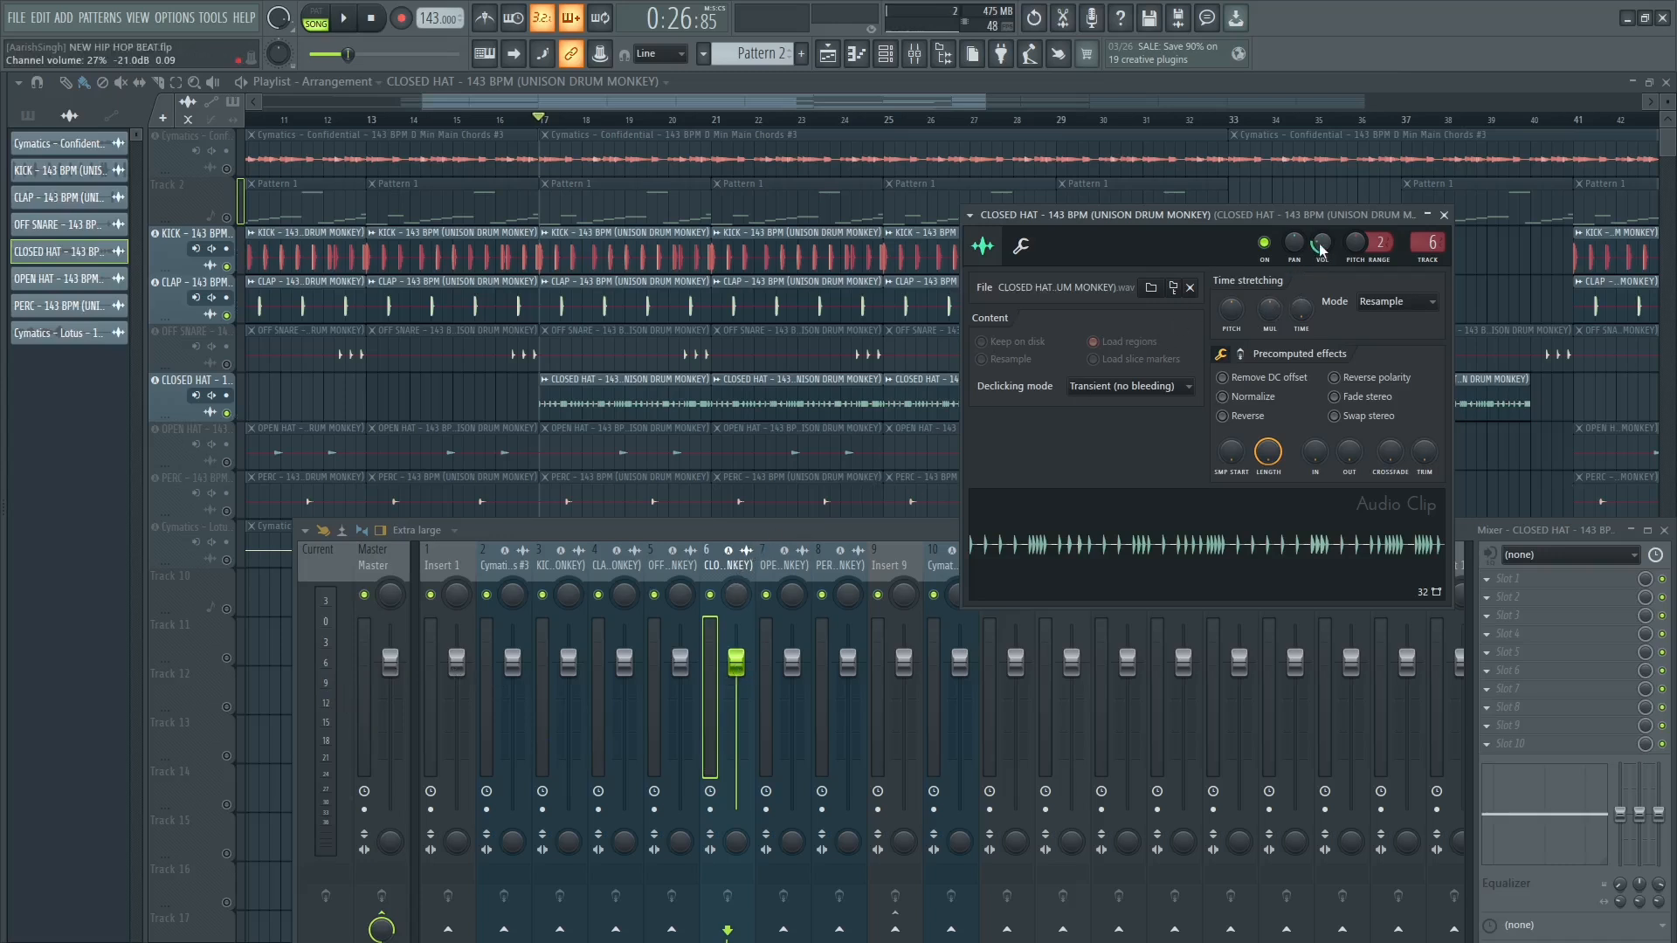
pyautogui.press('space')
pyautogui.moveTo(1320, 245); pyautogui.dragTo(1320, 226)
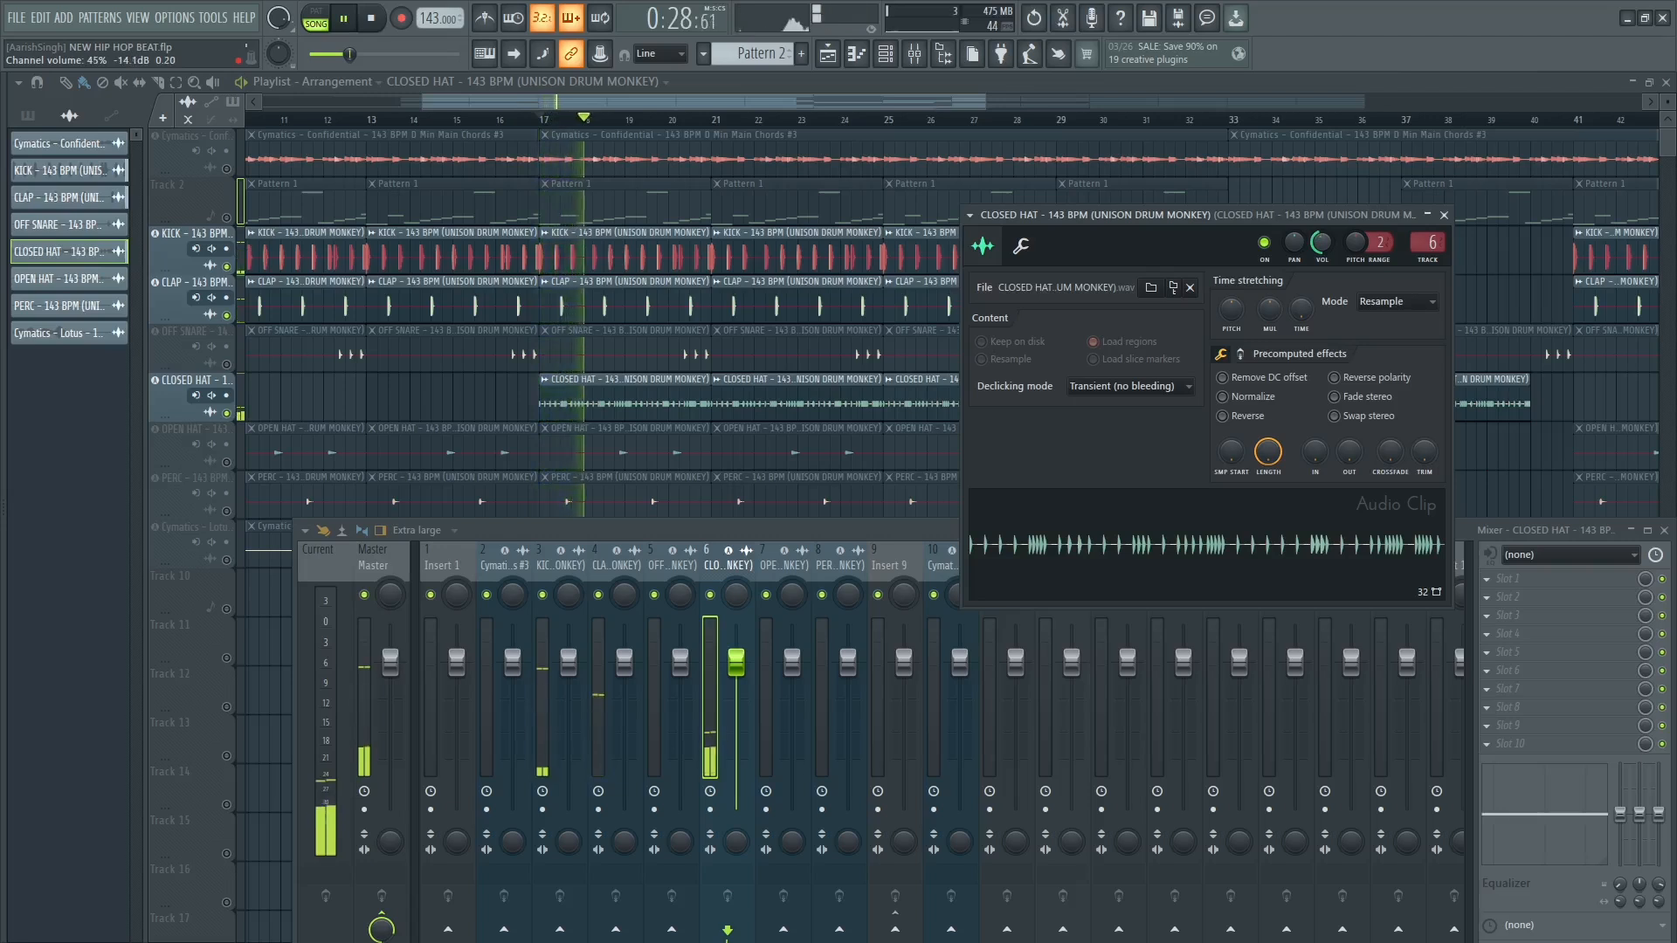
pyautogui.click(1444, 215)
pyautogui.click(387, 564)
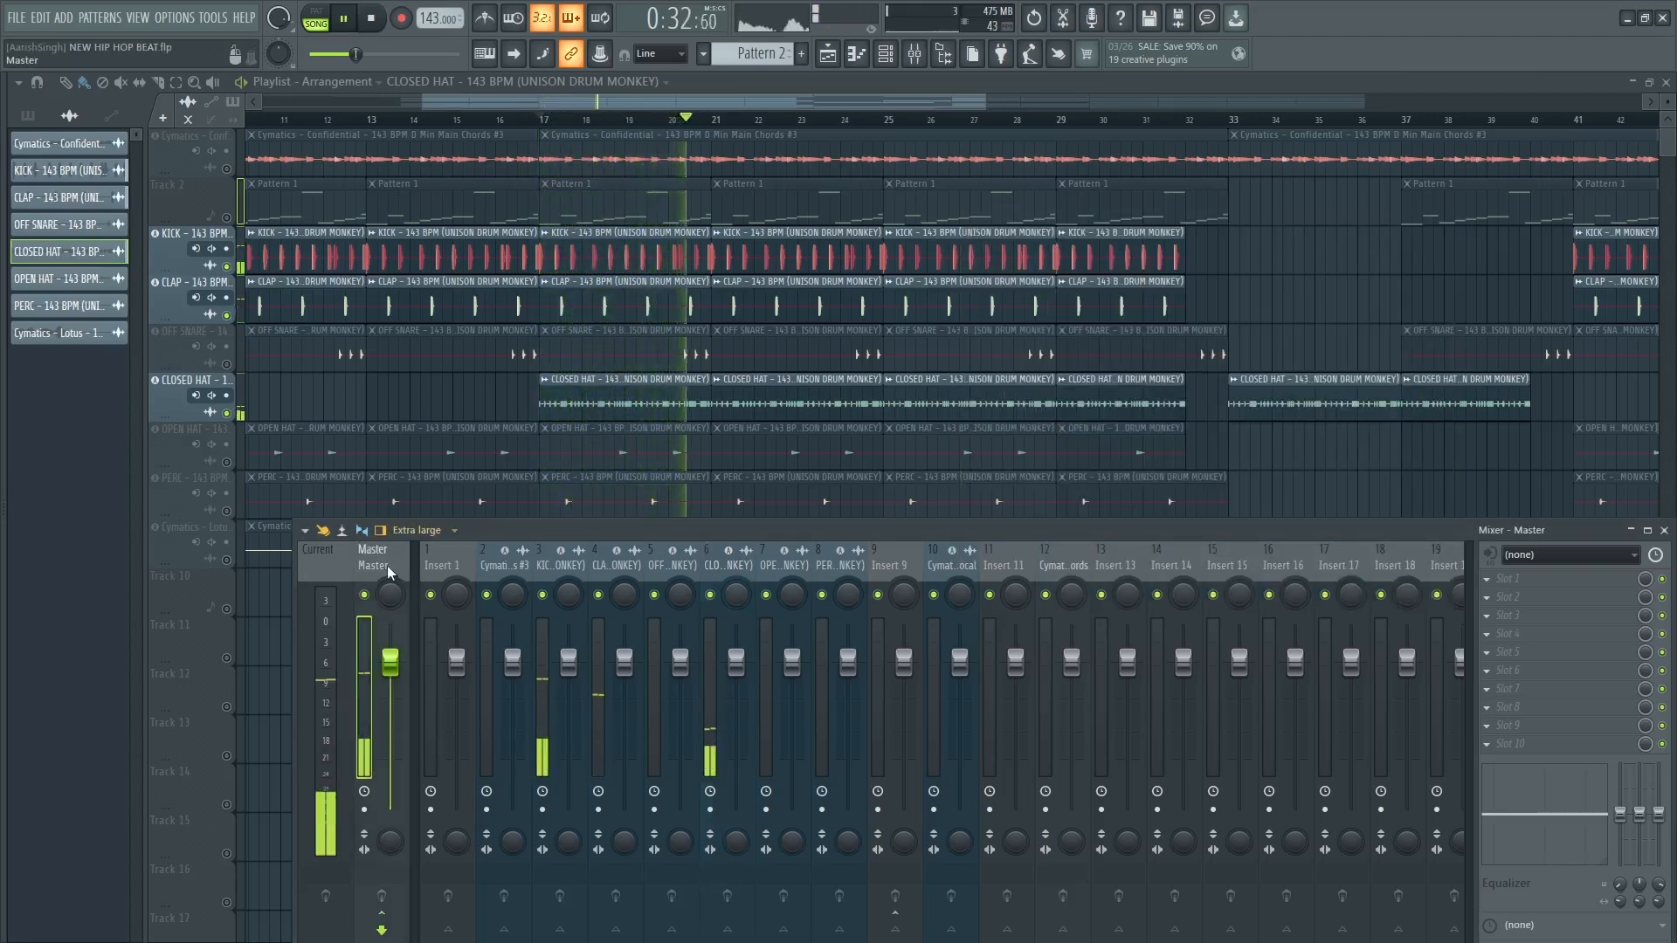
pyautogui.press('space')
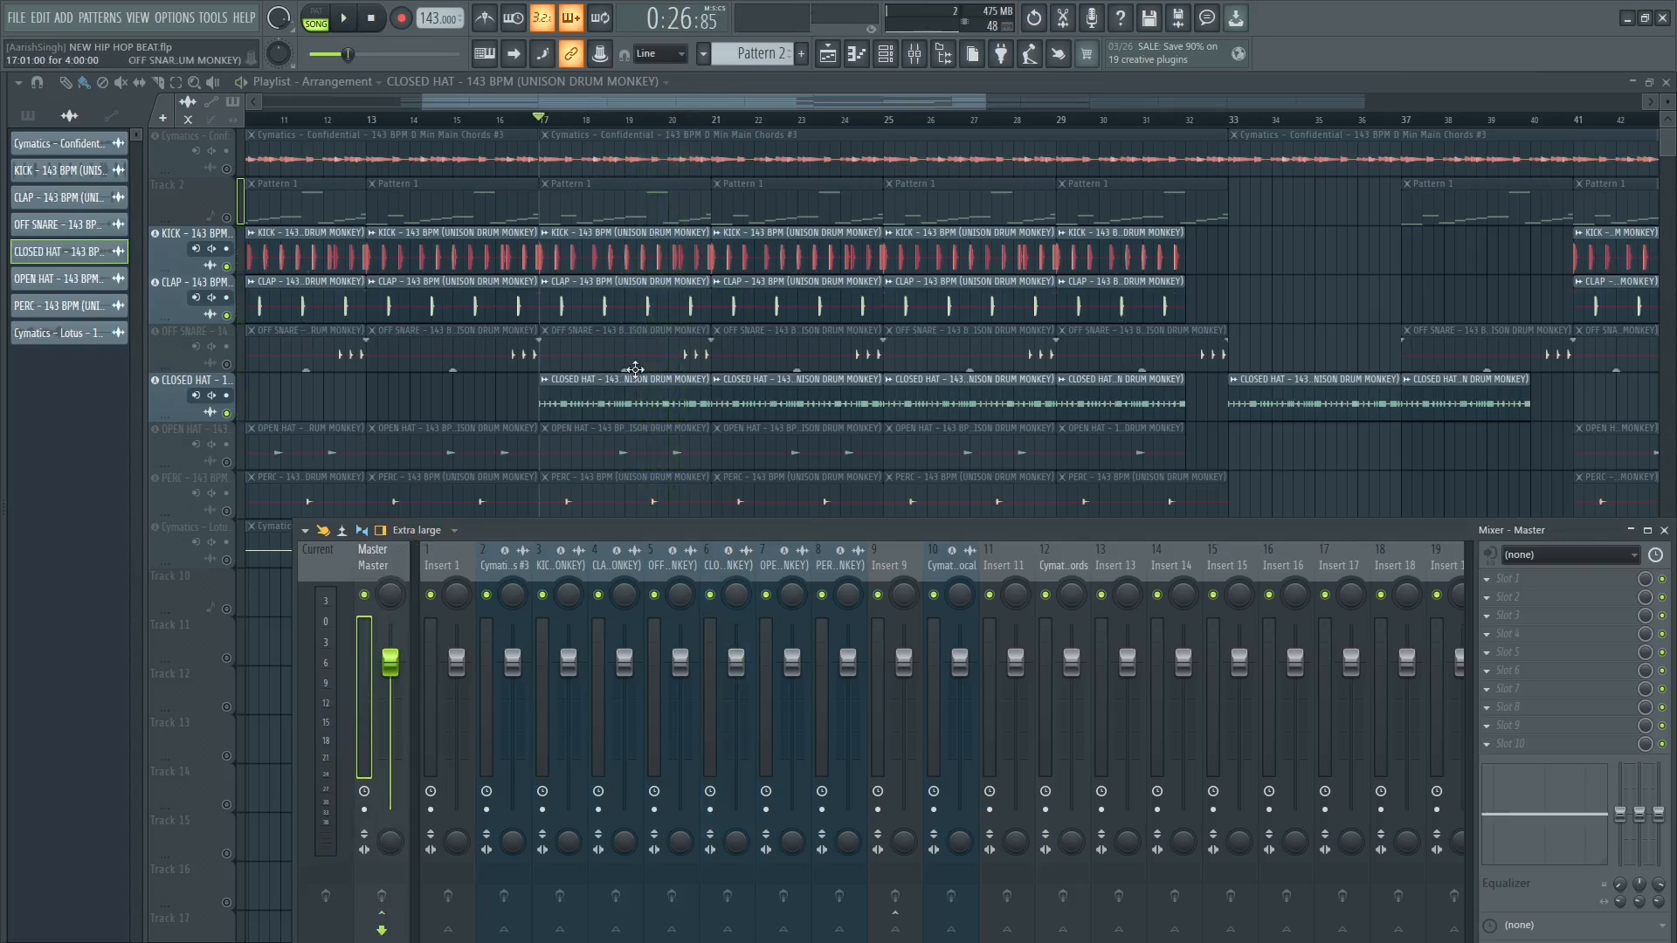
# Unmute the OFF SNARE track, set the playback start to bar 16, and open the off snare's channel settings beside the early bars.
pyautogui.click(227, 365)
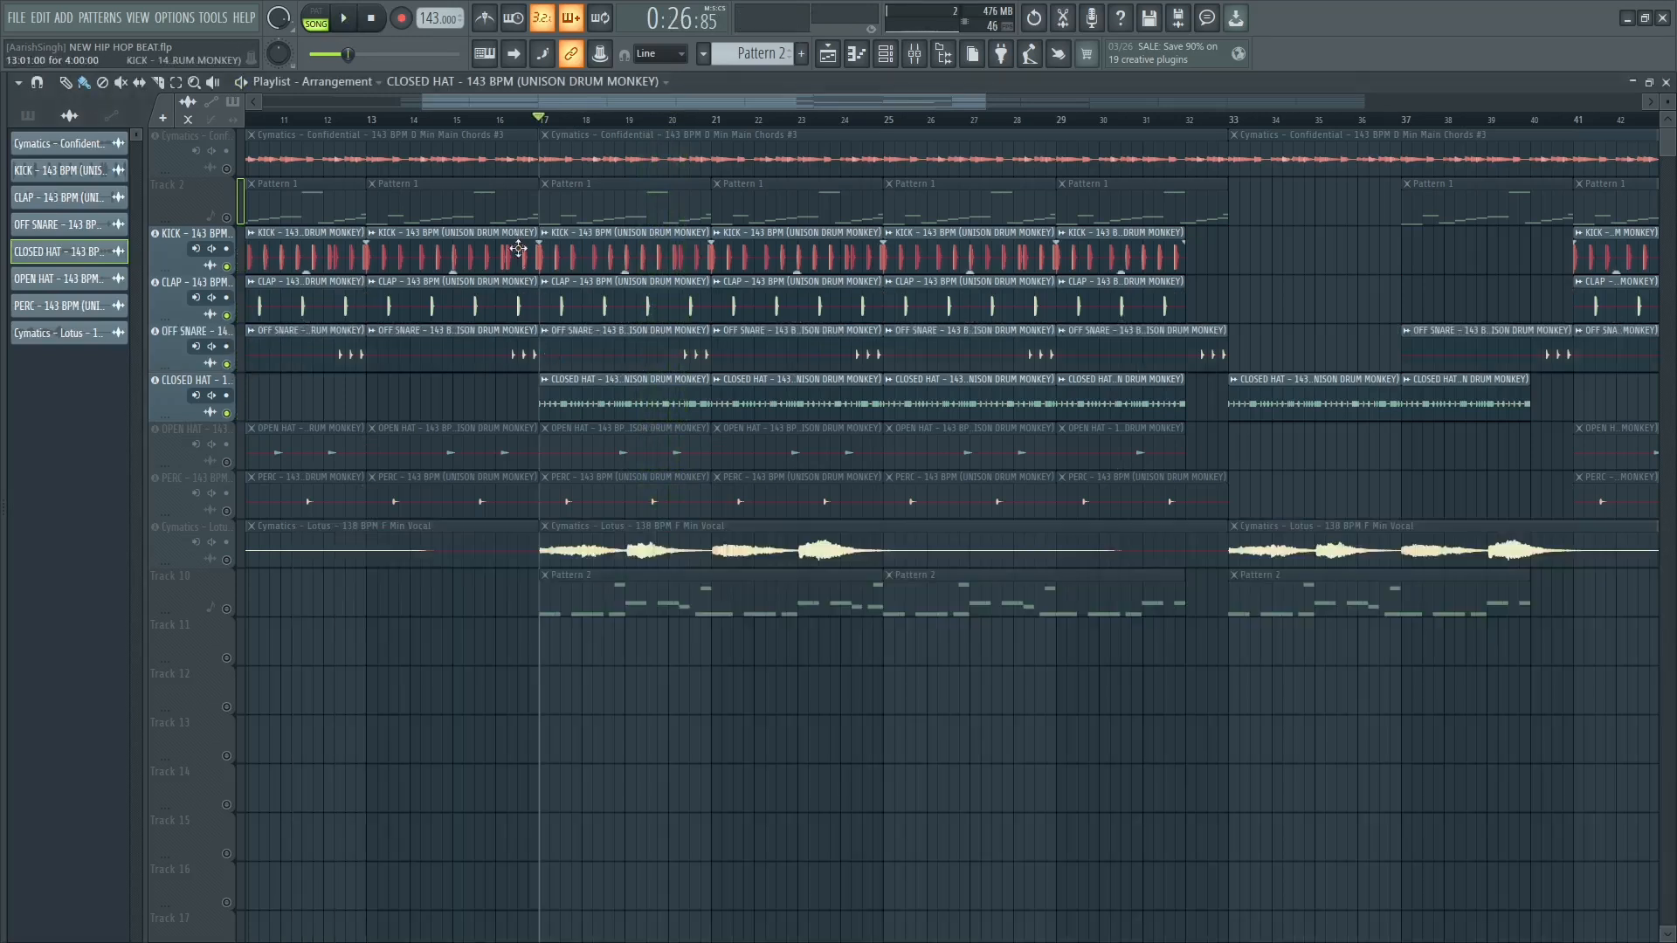
pyautogui.click(497, 120)
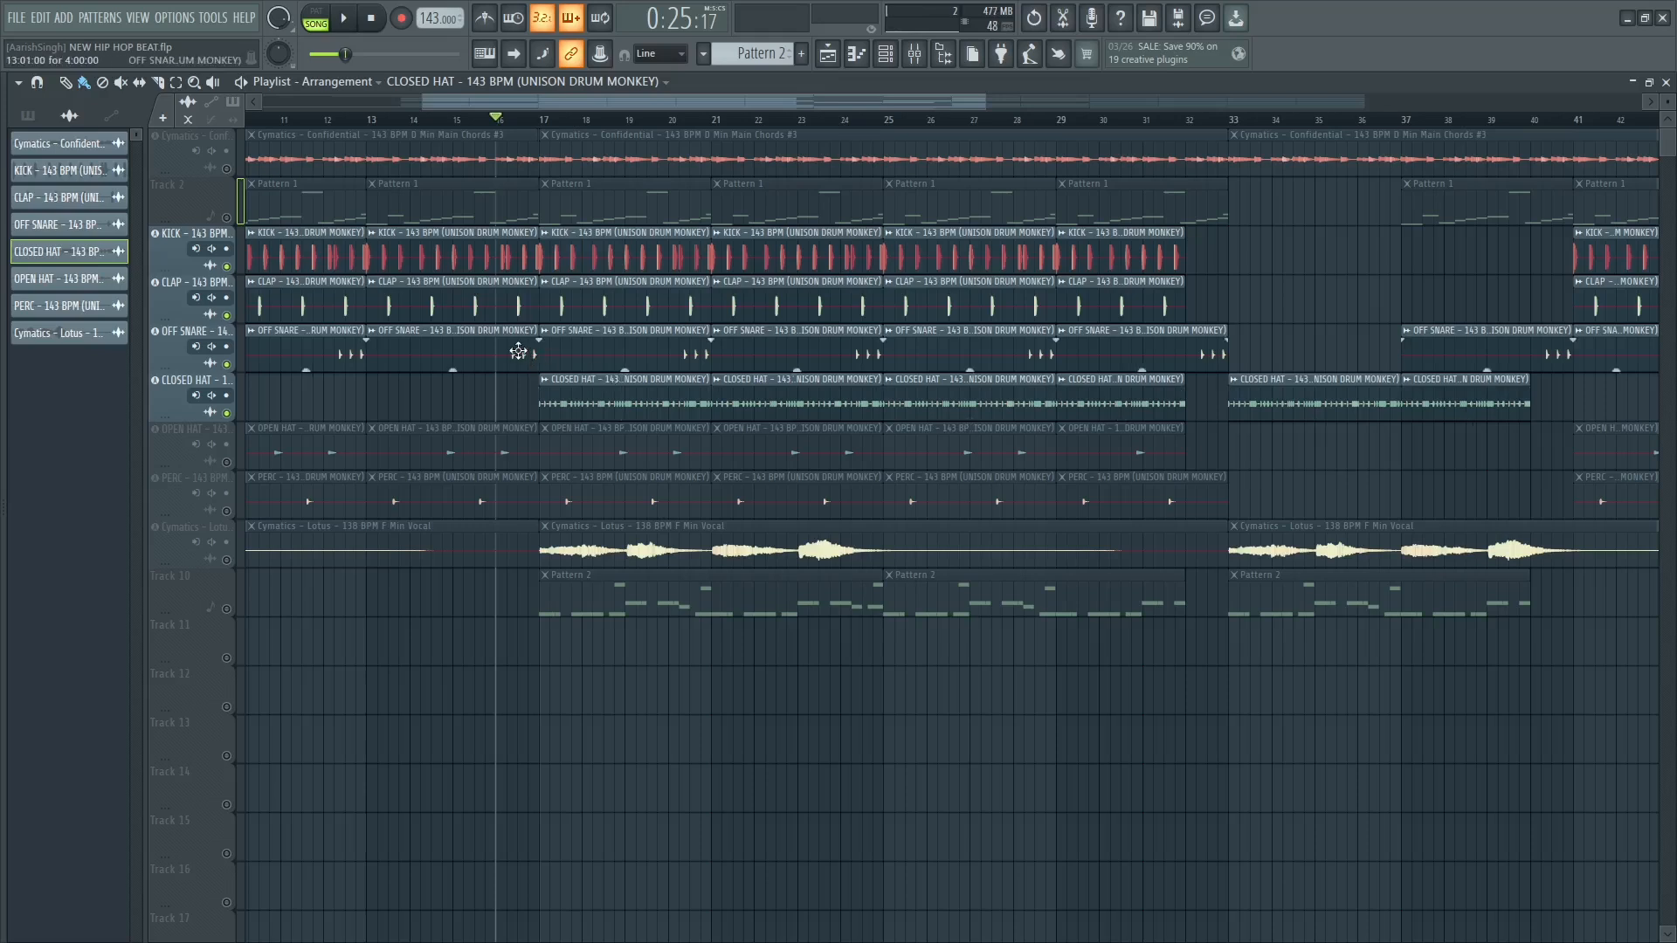
pyautogui.doubleClick(518, 351)
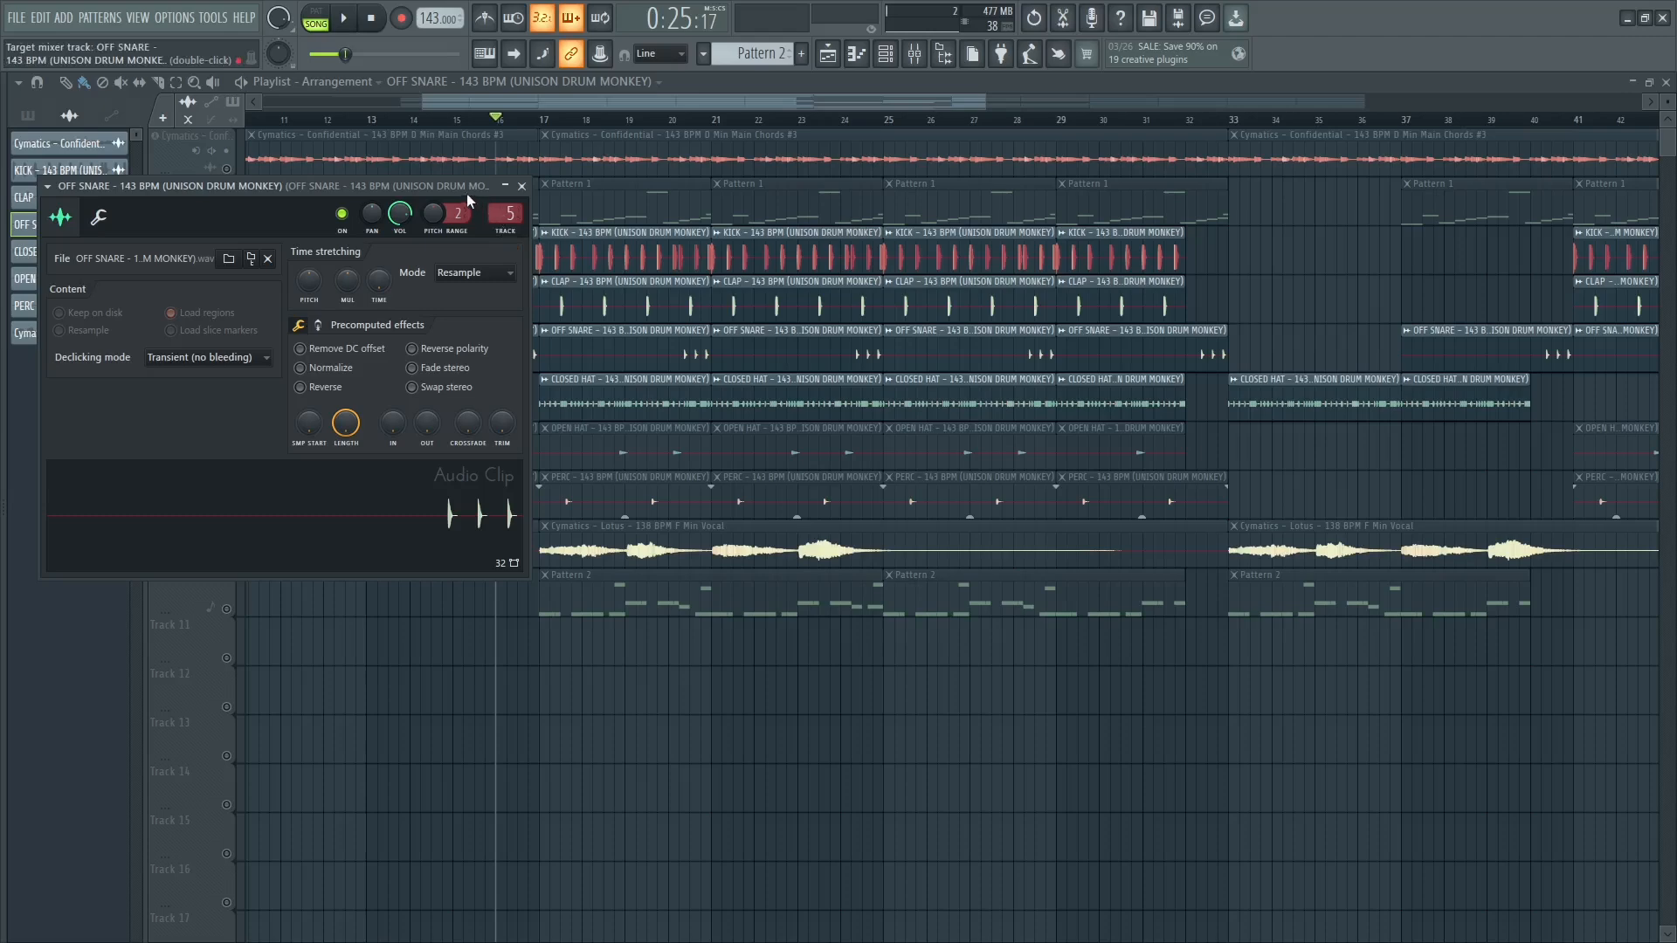
pyautogui.moveTo(466, 194); pyautogui.dragTo(1369, 332)
# Lower the off snare's channel volume to about 31% and pan it about 39% left between playbacks.
pyautogui.press('space')
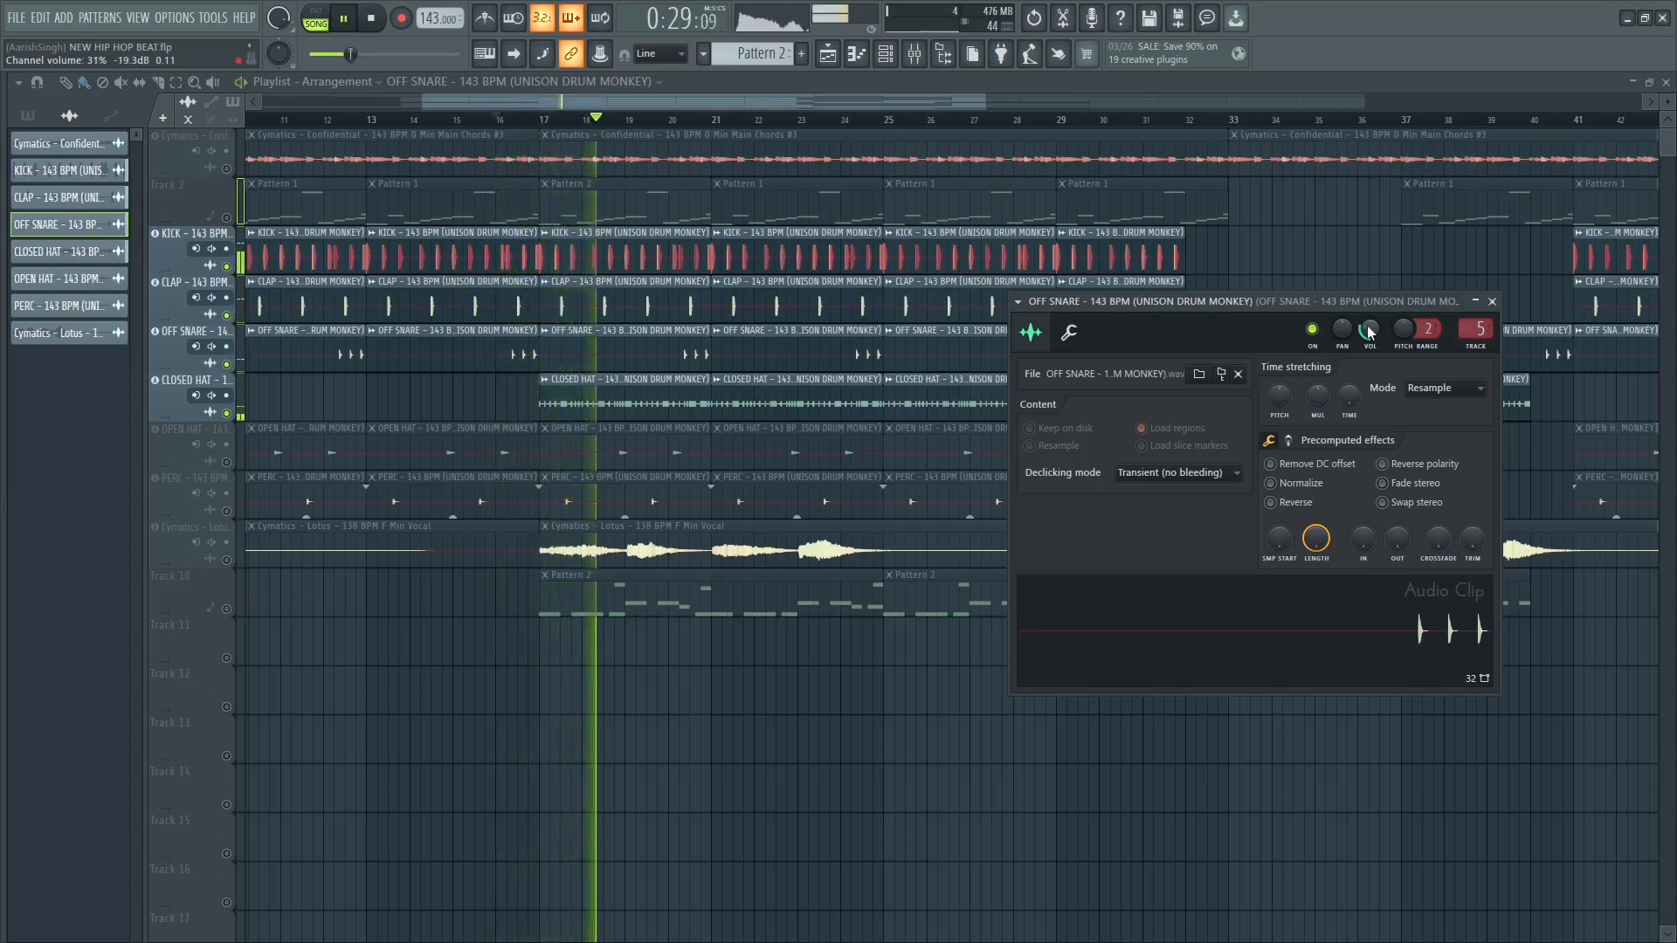
pyautogui.press('space')
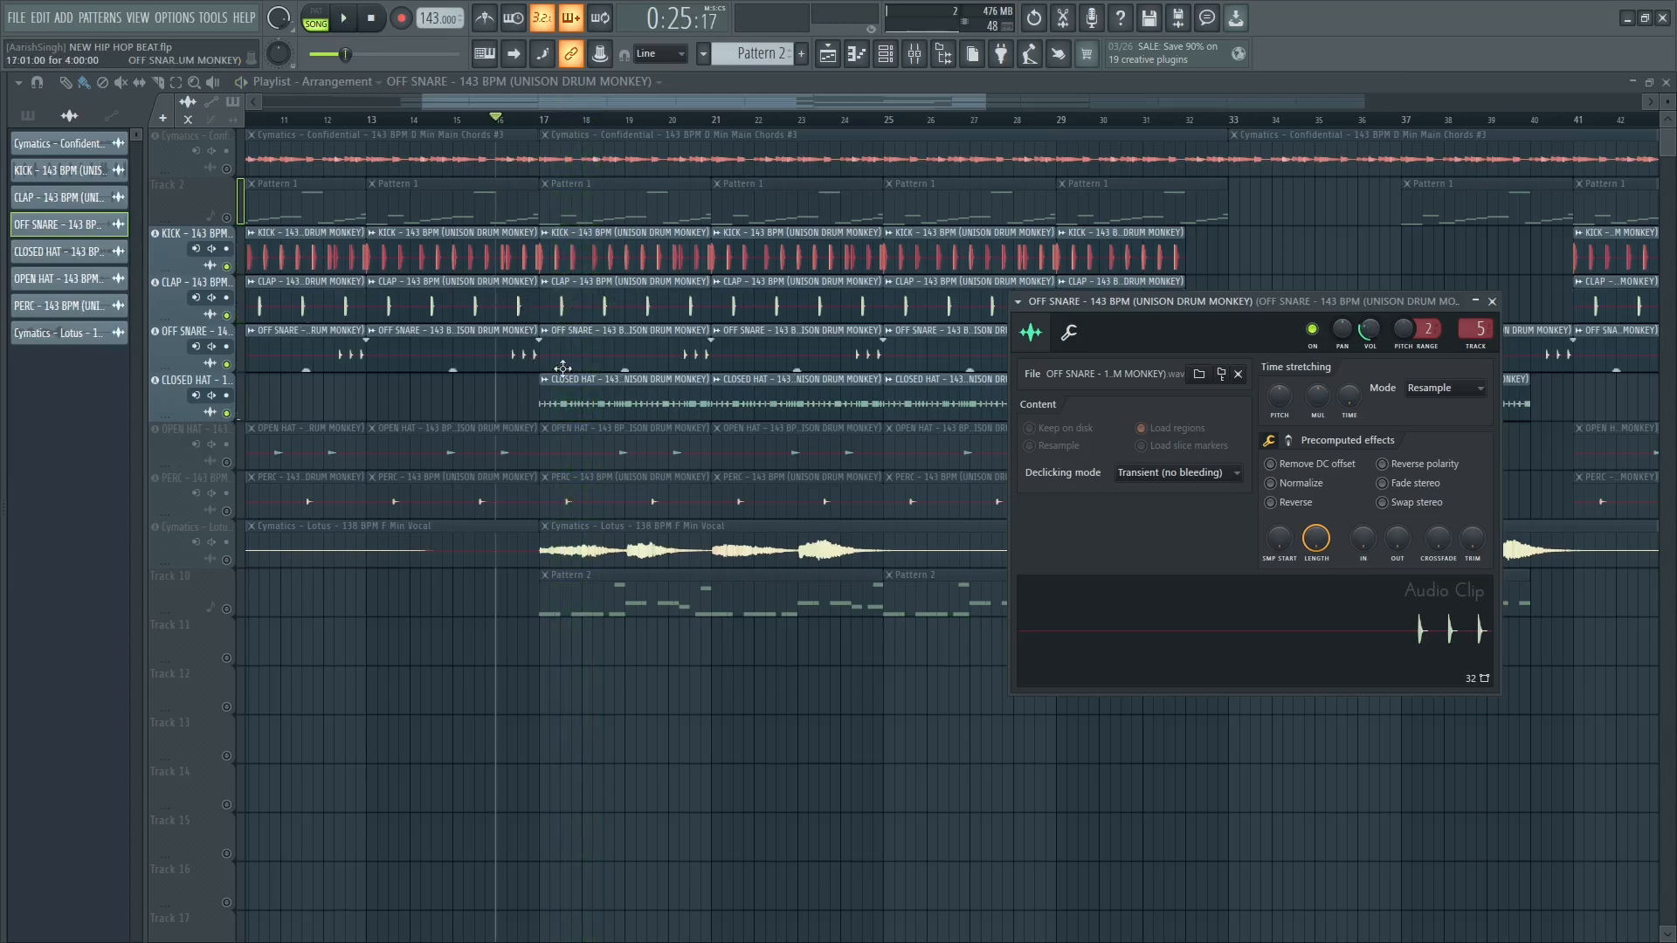
pyautogui.press('space')
pyautogui.press('space')
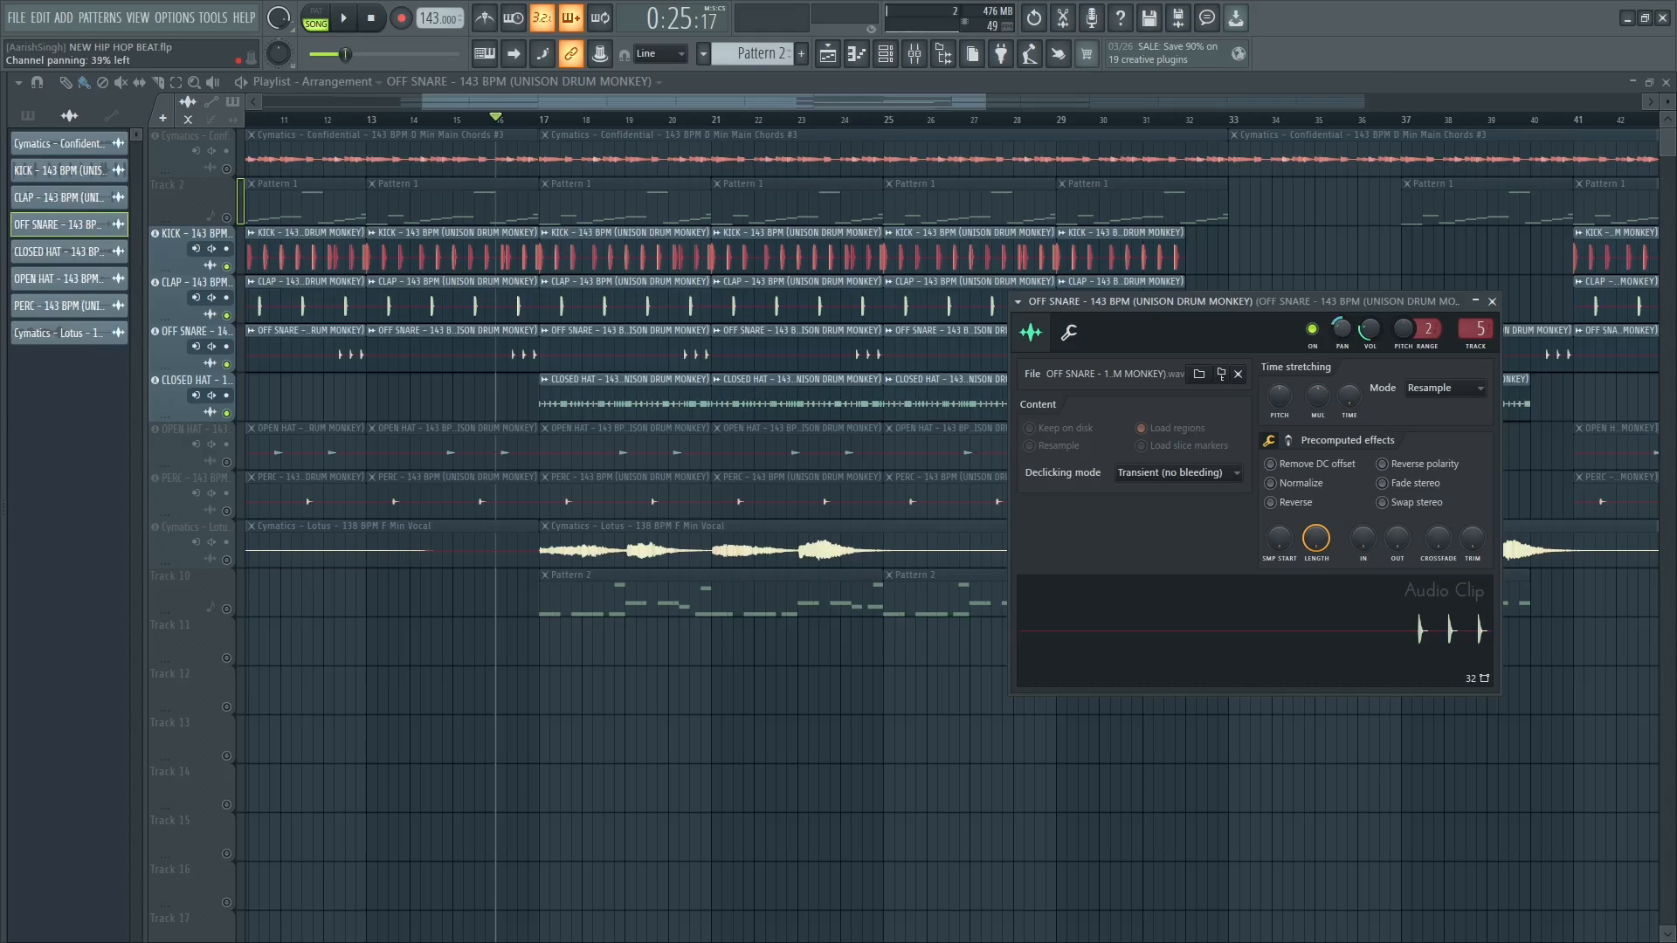
# Audition the off snare's panning from bar 16, reduce it to 30% left, and close its channel settings.
pyautogui.press('space')
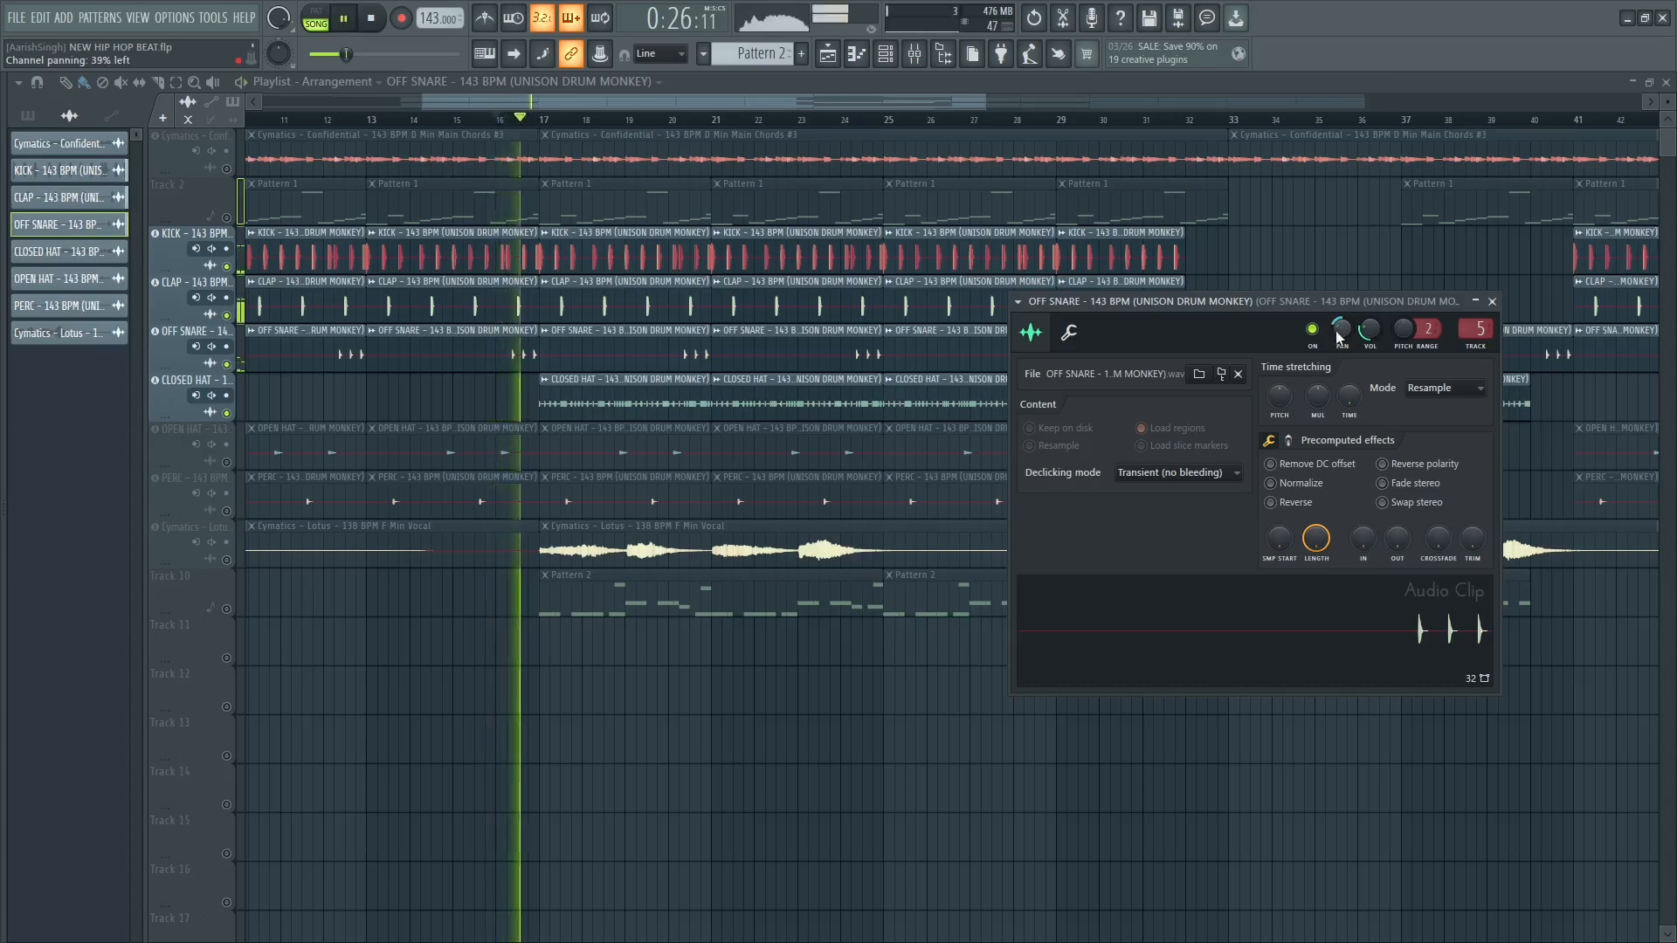
pyautogui.press('space')
pyautogui.press('space')
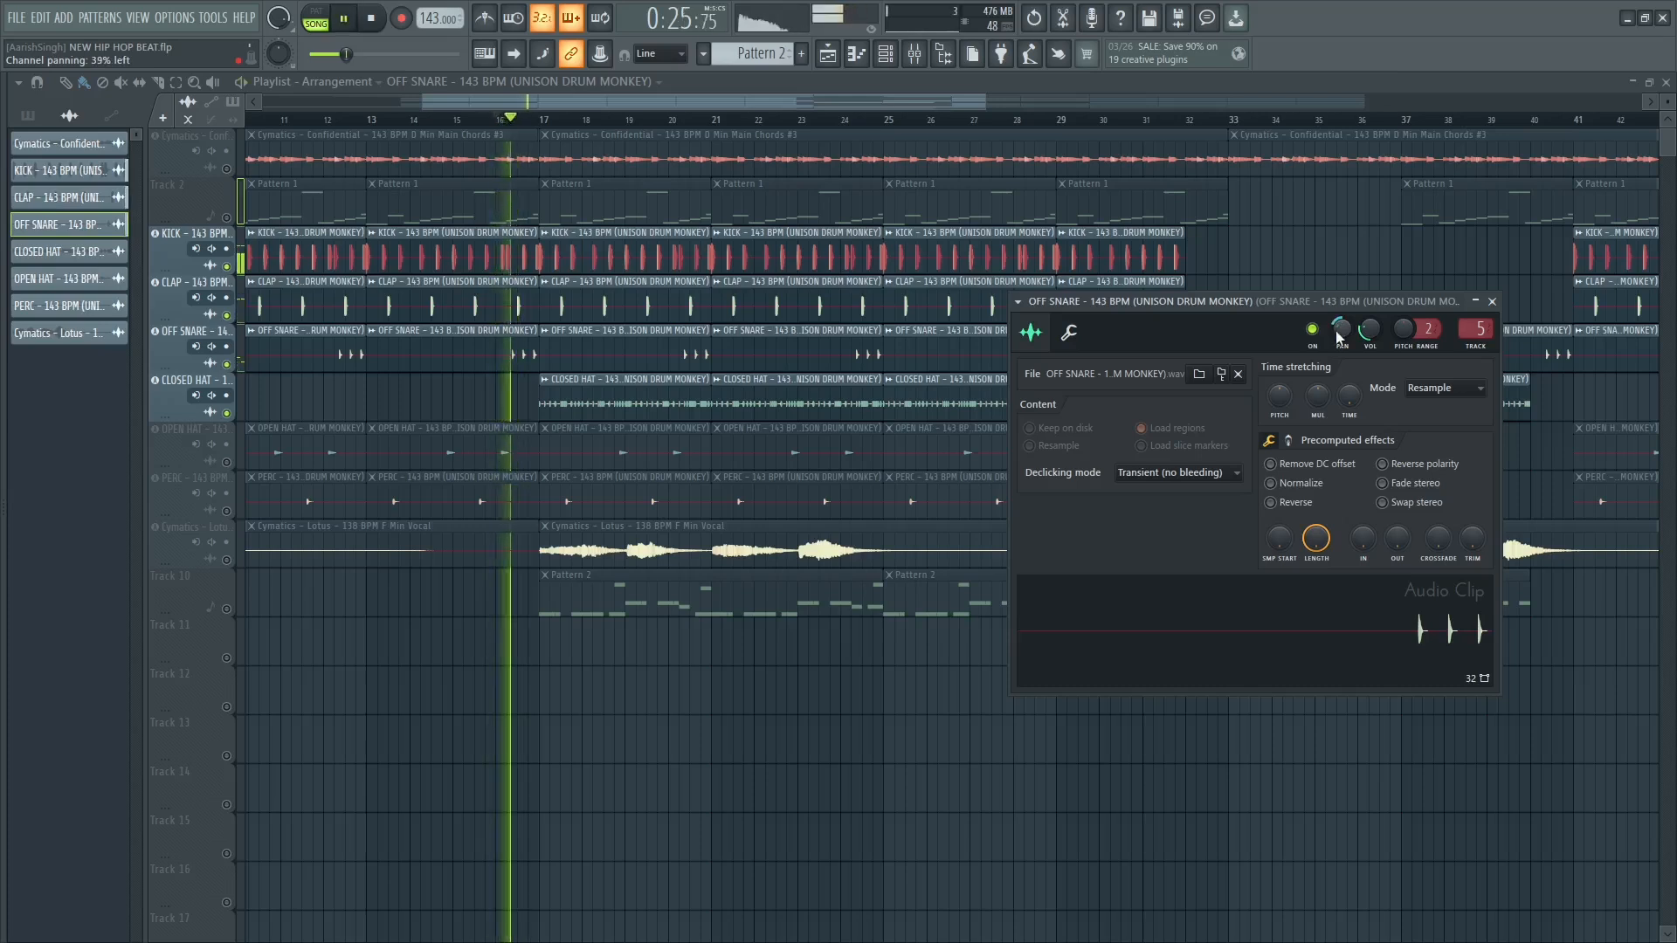
pyautogui.press('space')
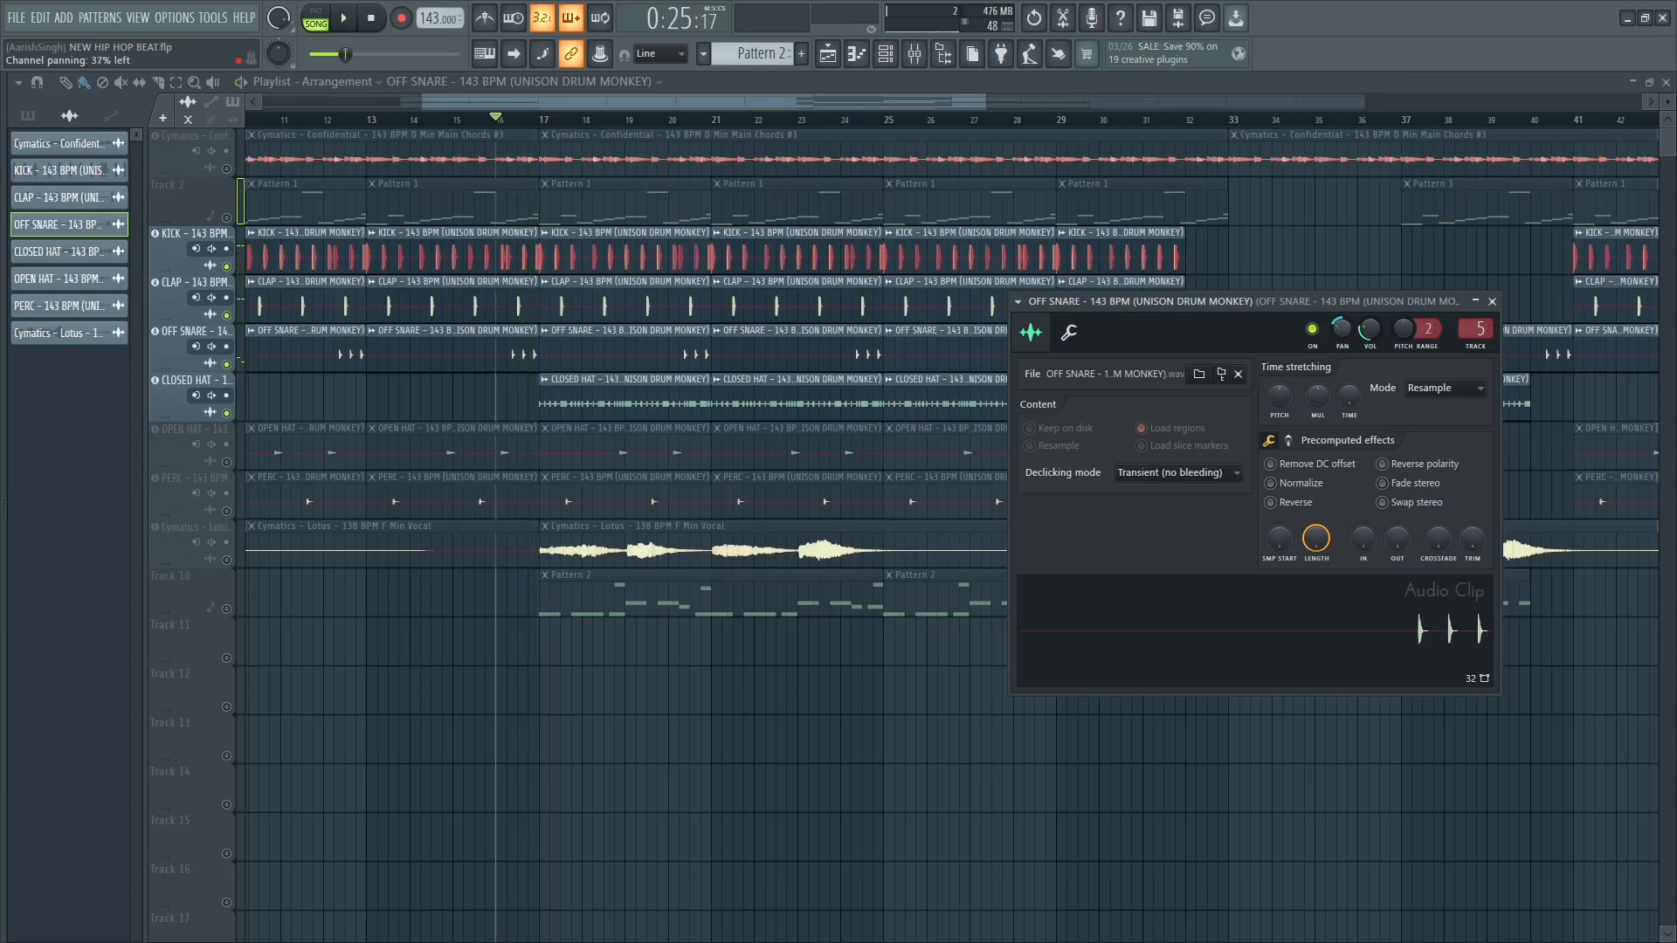
pyautogui.rightClick(1337, 332)
pyautogui.click(1345, 337)
pyautogui.press('space')
pyautogui.press('space')
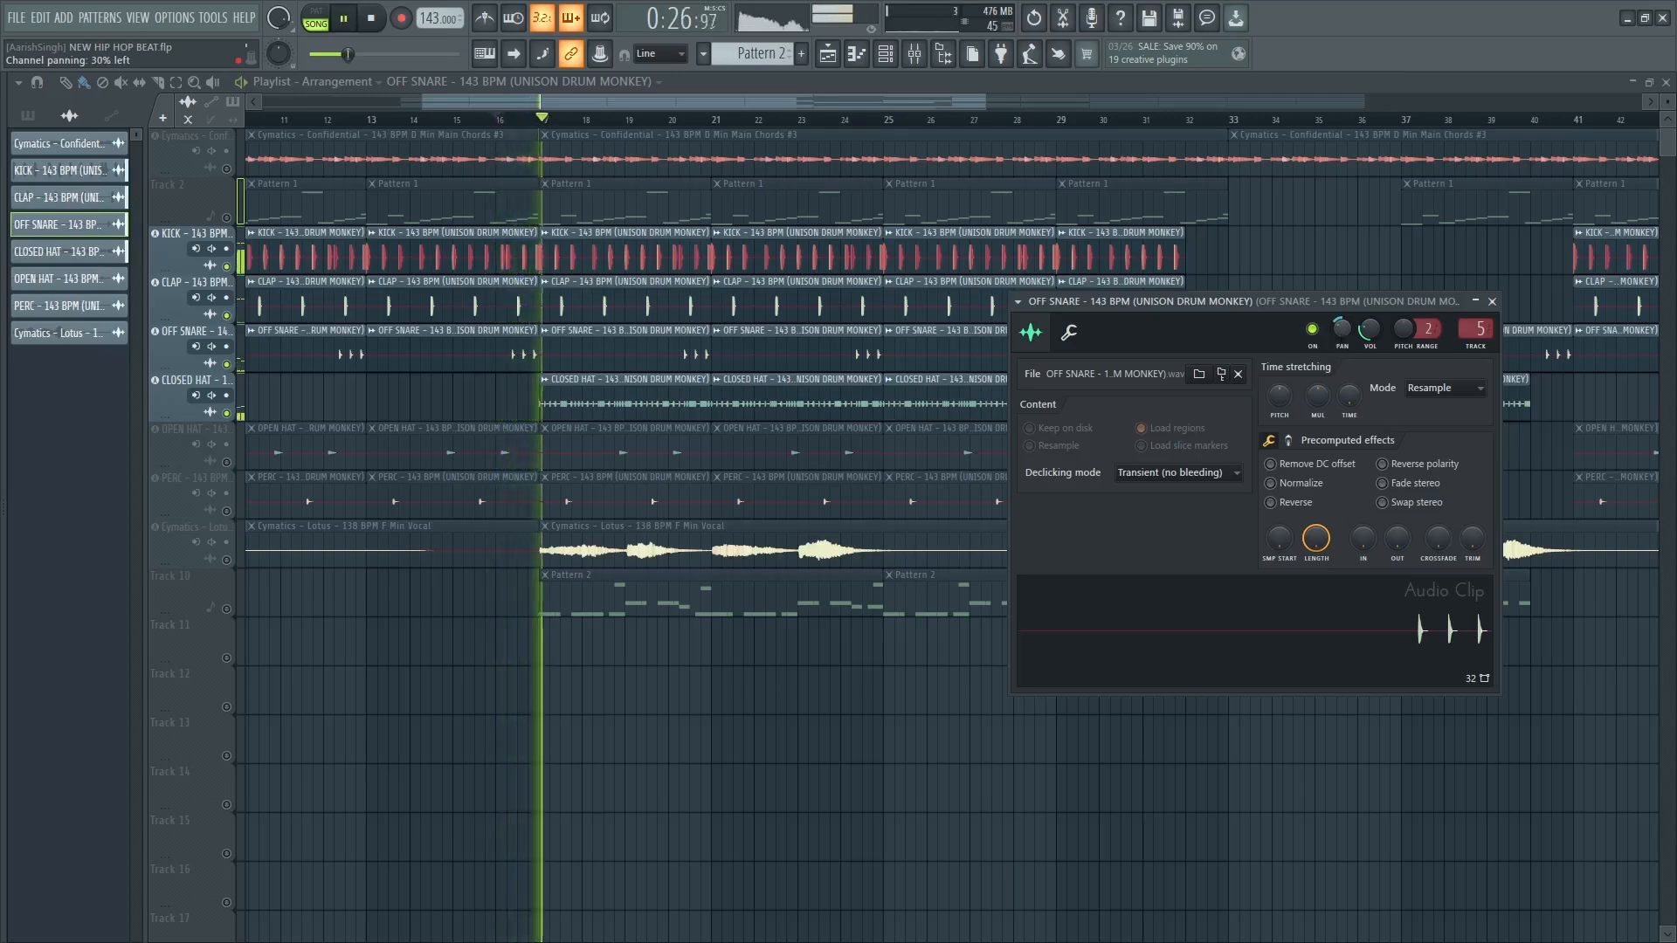
pyautogui.click(1492, 301)
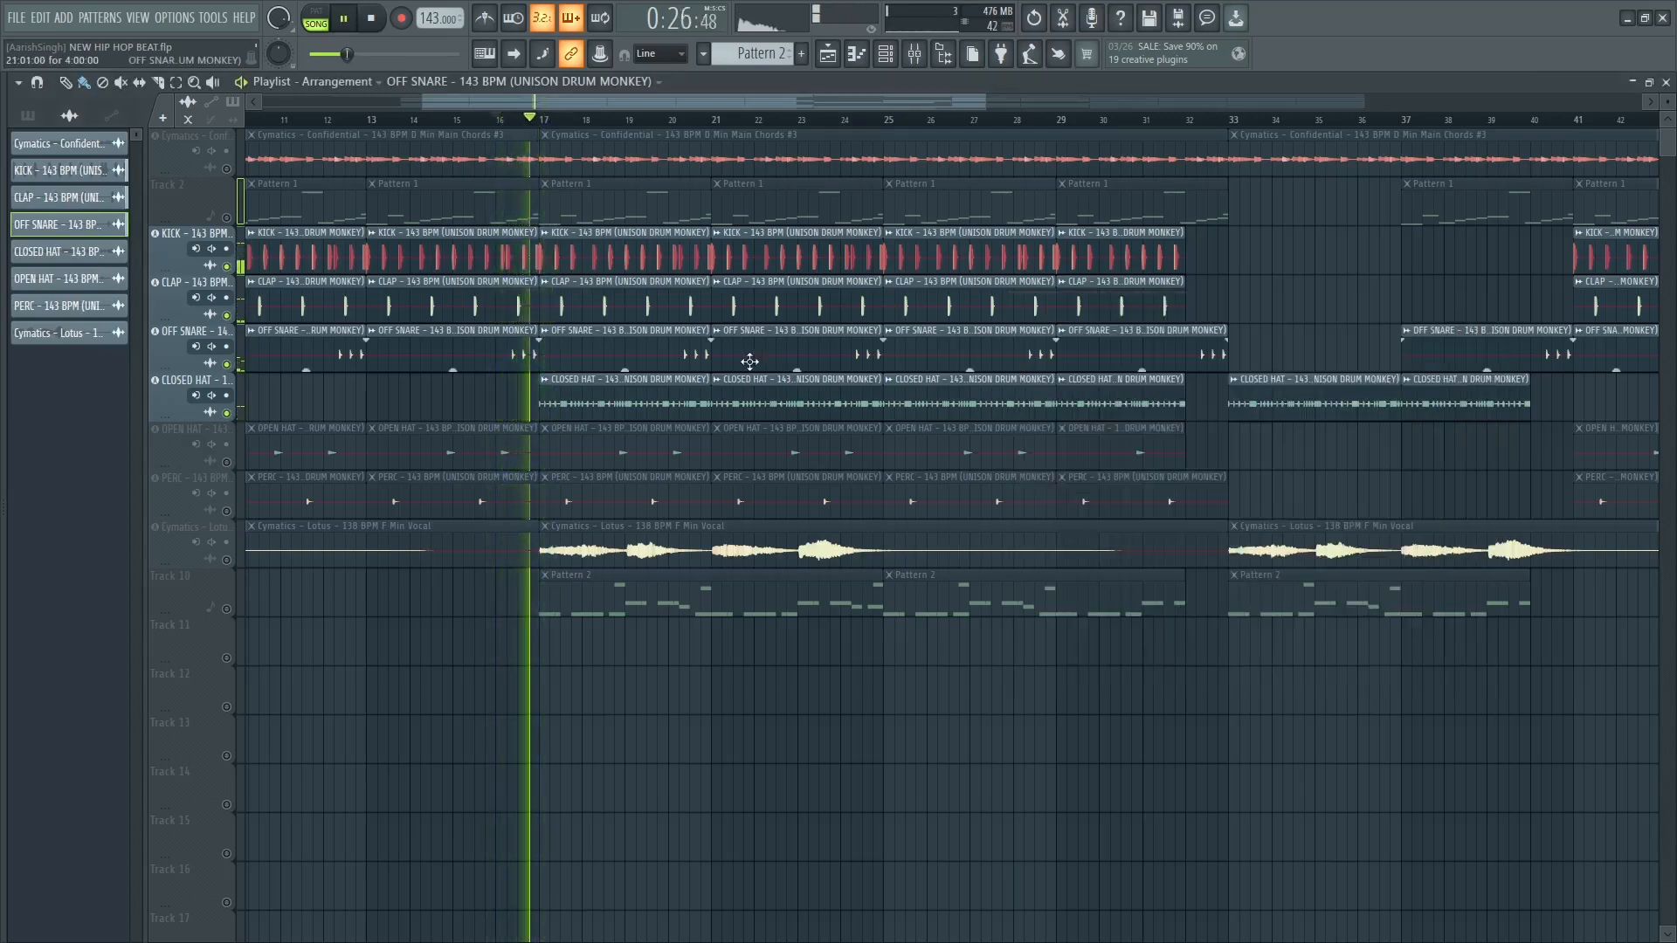
pyautogui.press('space')
# Unmute the OPEN HAT track, open its channel settings, and play it briefly with the other drums.
pyautogui.click(227, 463)
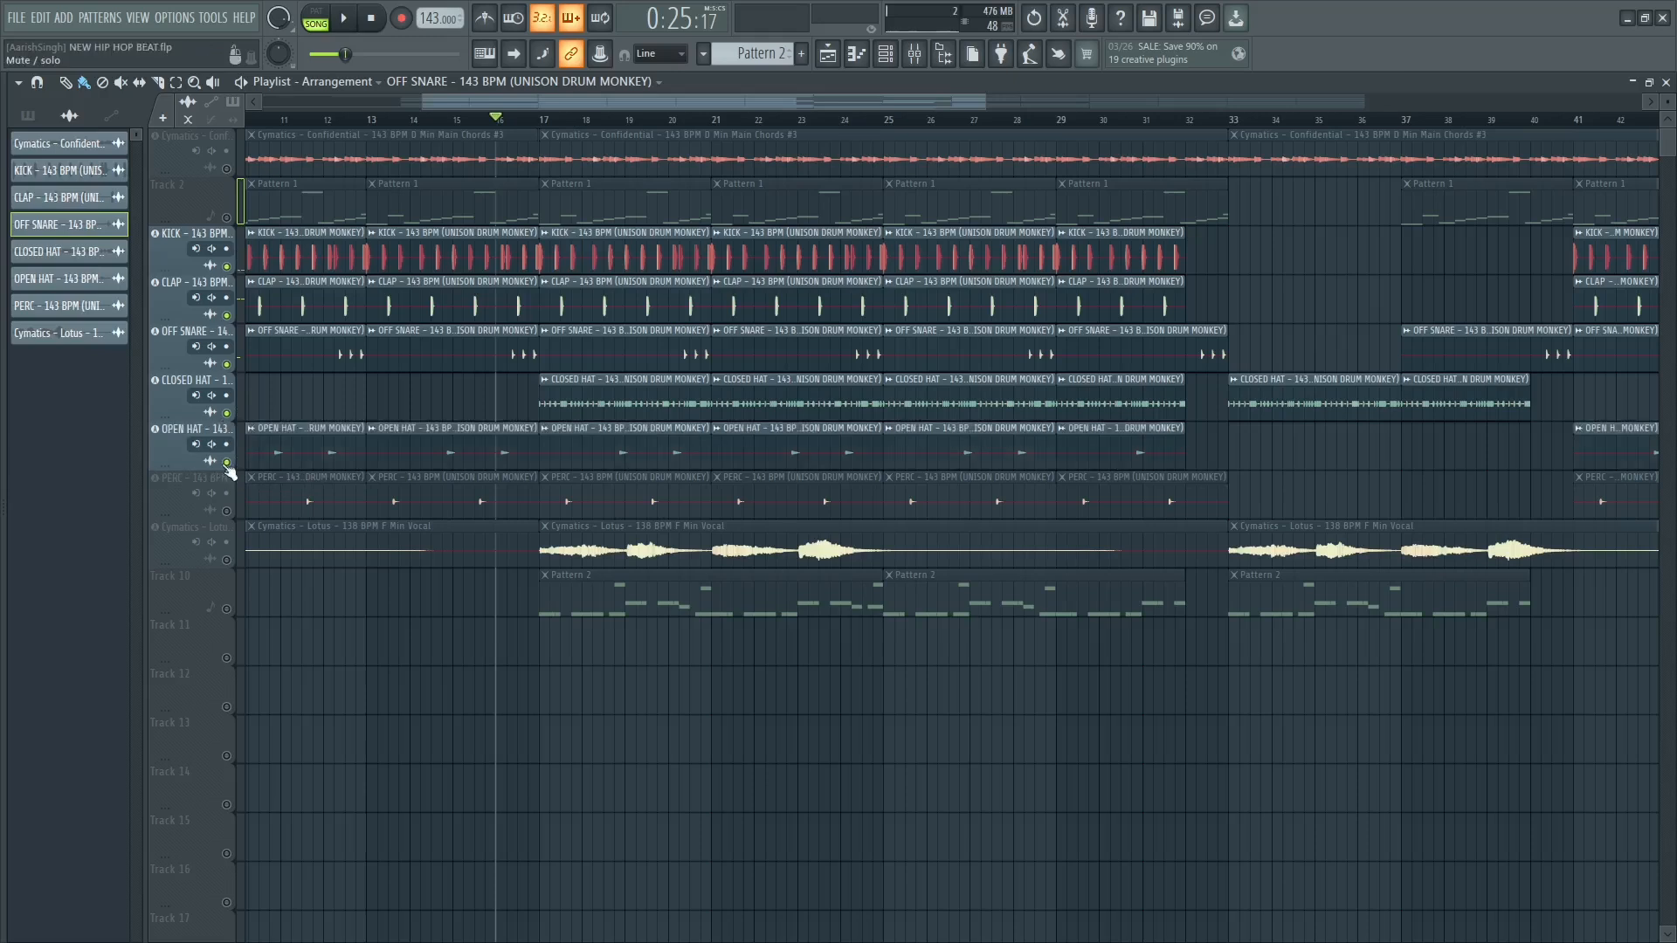
pyautogui.doubleClick(497, 457)
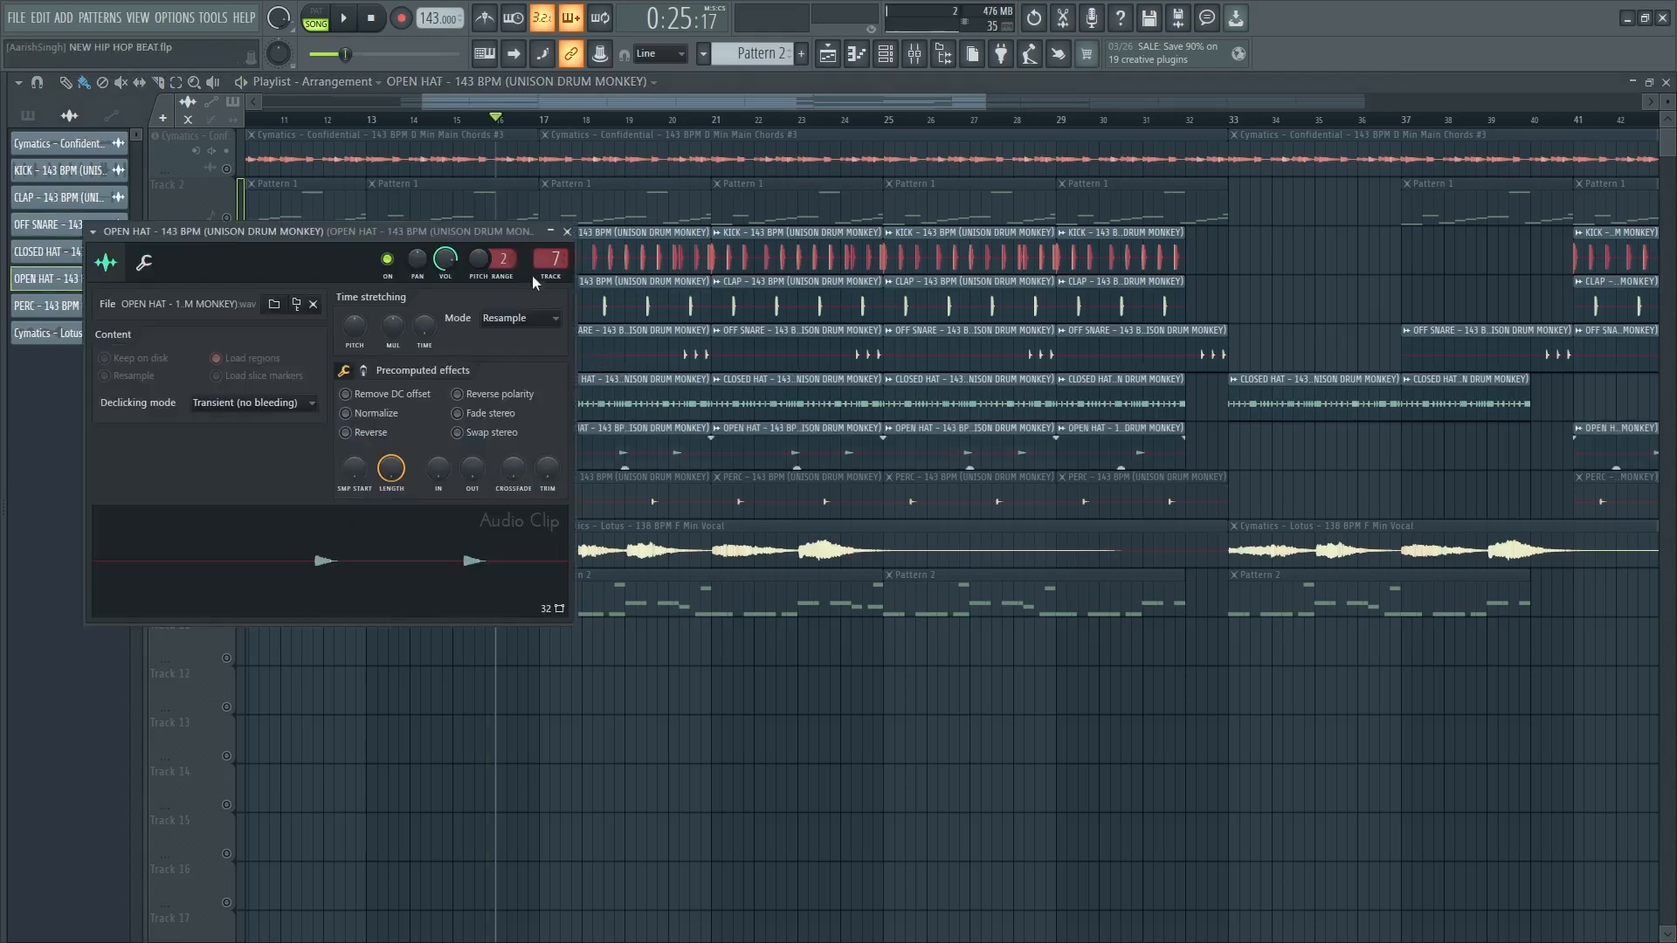
pyautogui.press('space')
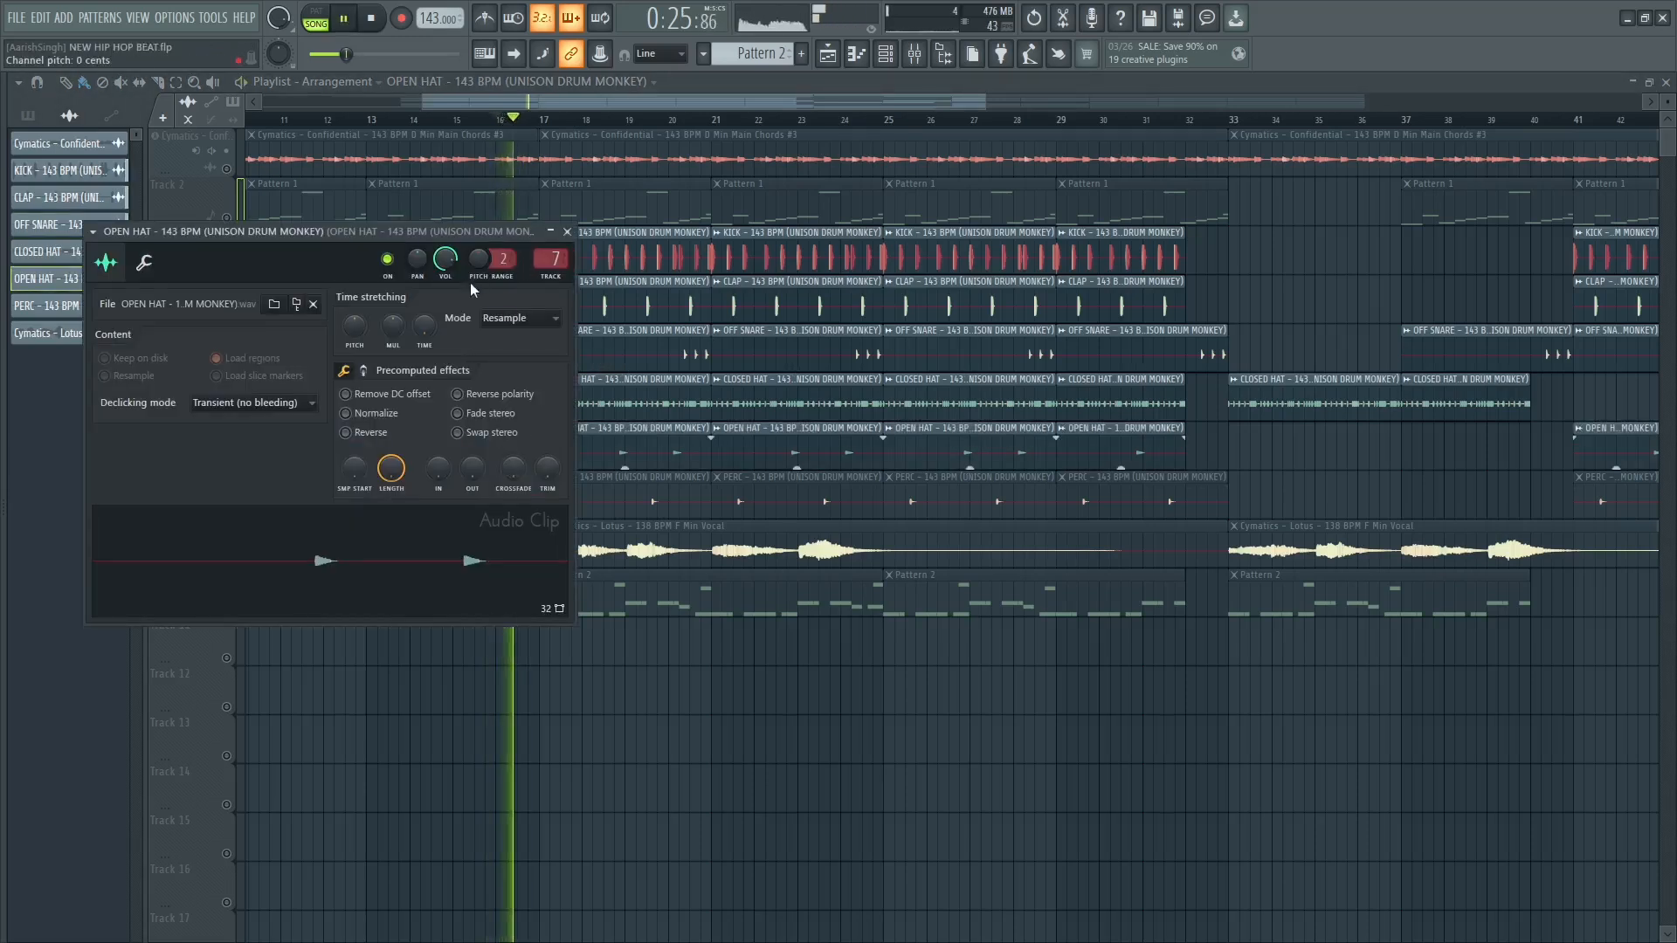
pyautogui.press('space')
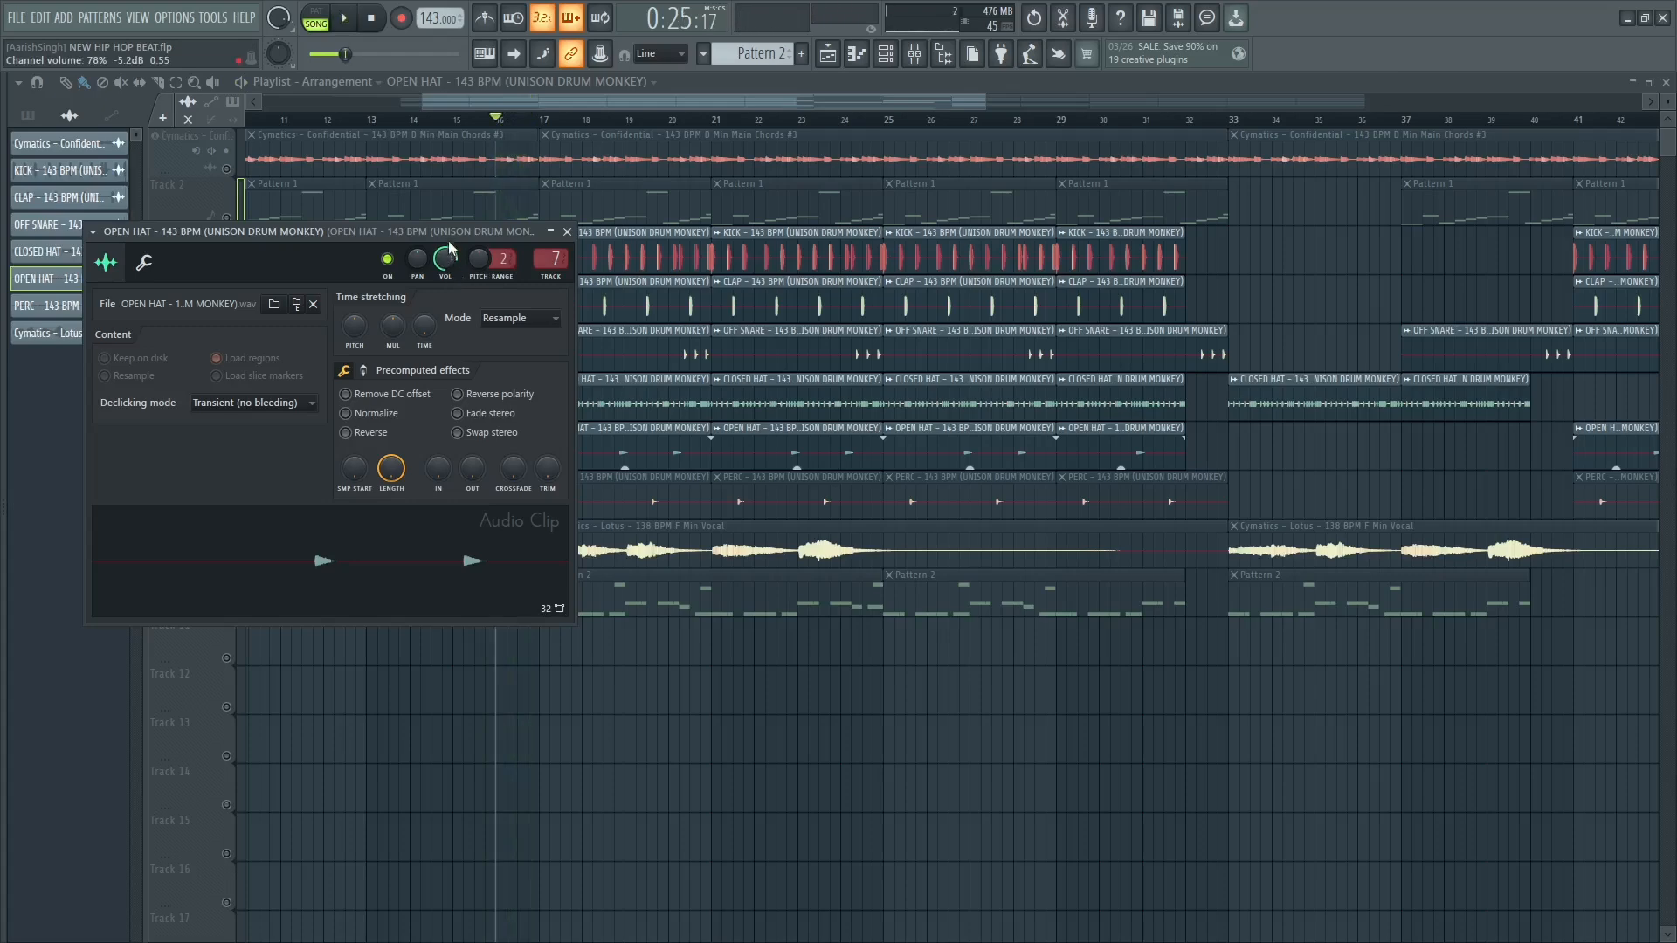
# Move the open hat's settings clear of the early bars and set its channel volume to about 38% through repeated playbacks.
pyautogui.moveTo(450, 235); pyautogui.dragTo(1076, 306)
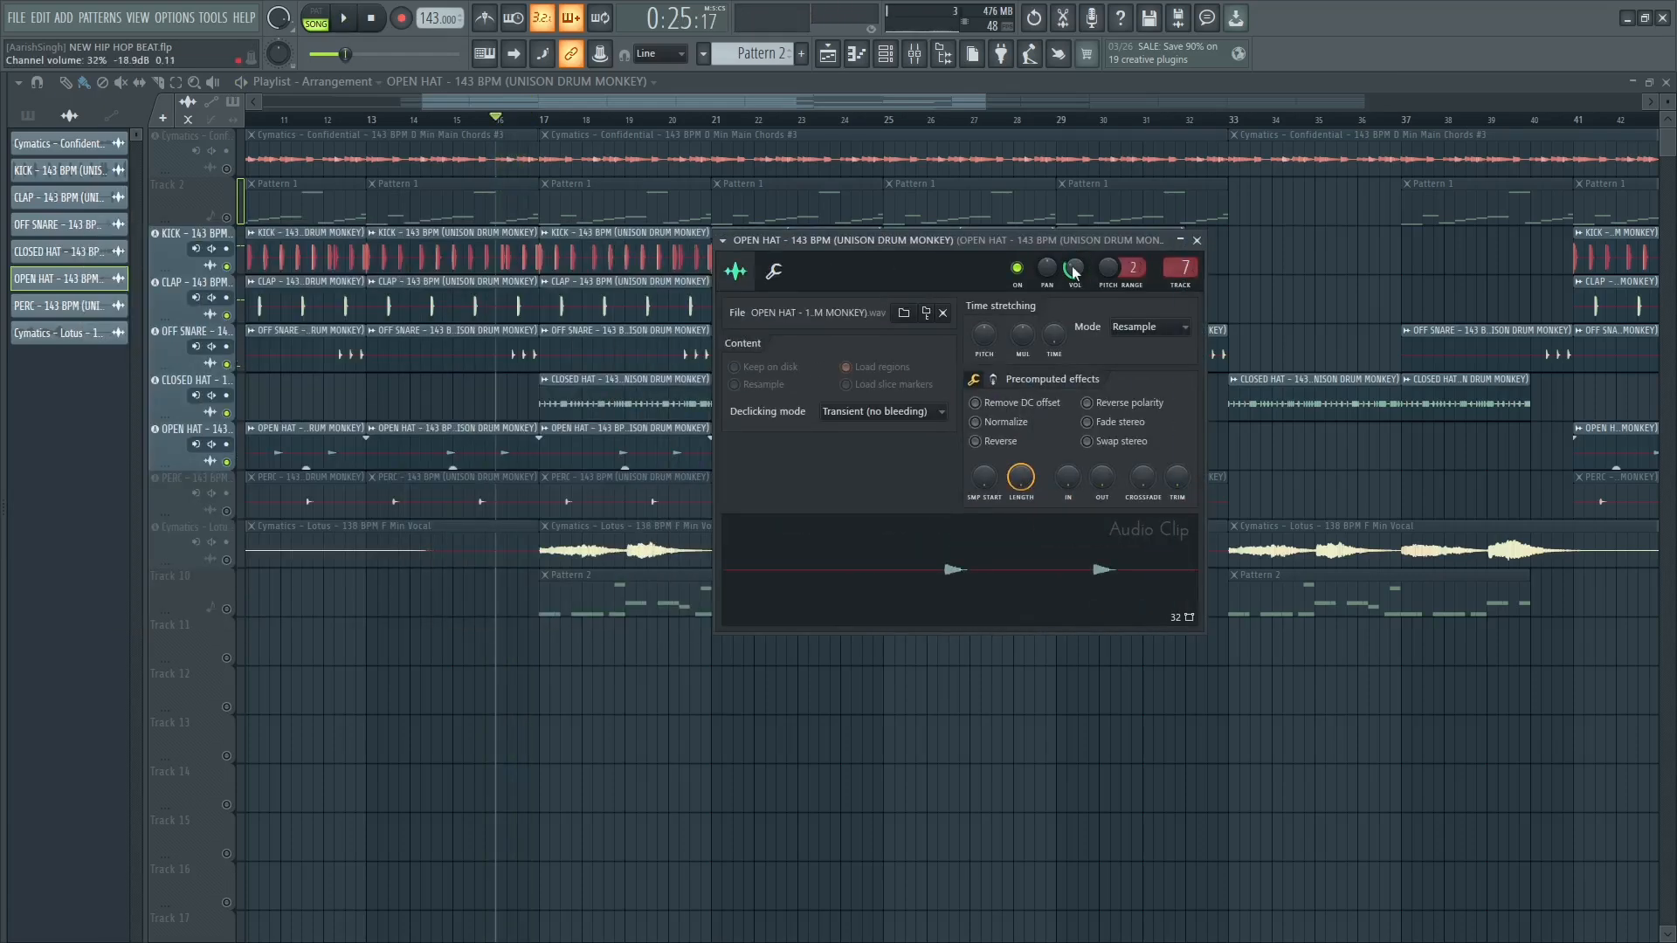
pyautogui.press('space')
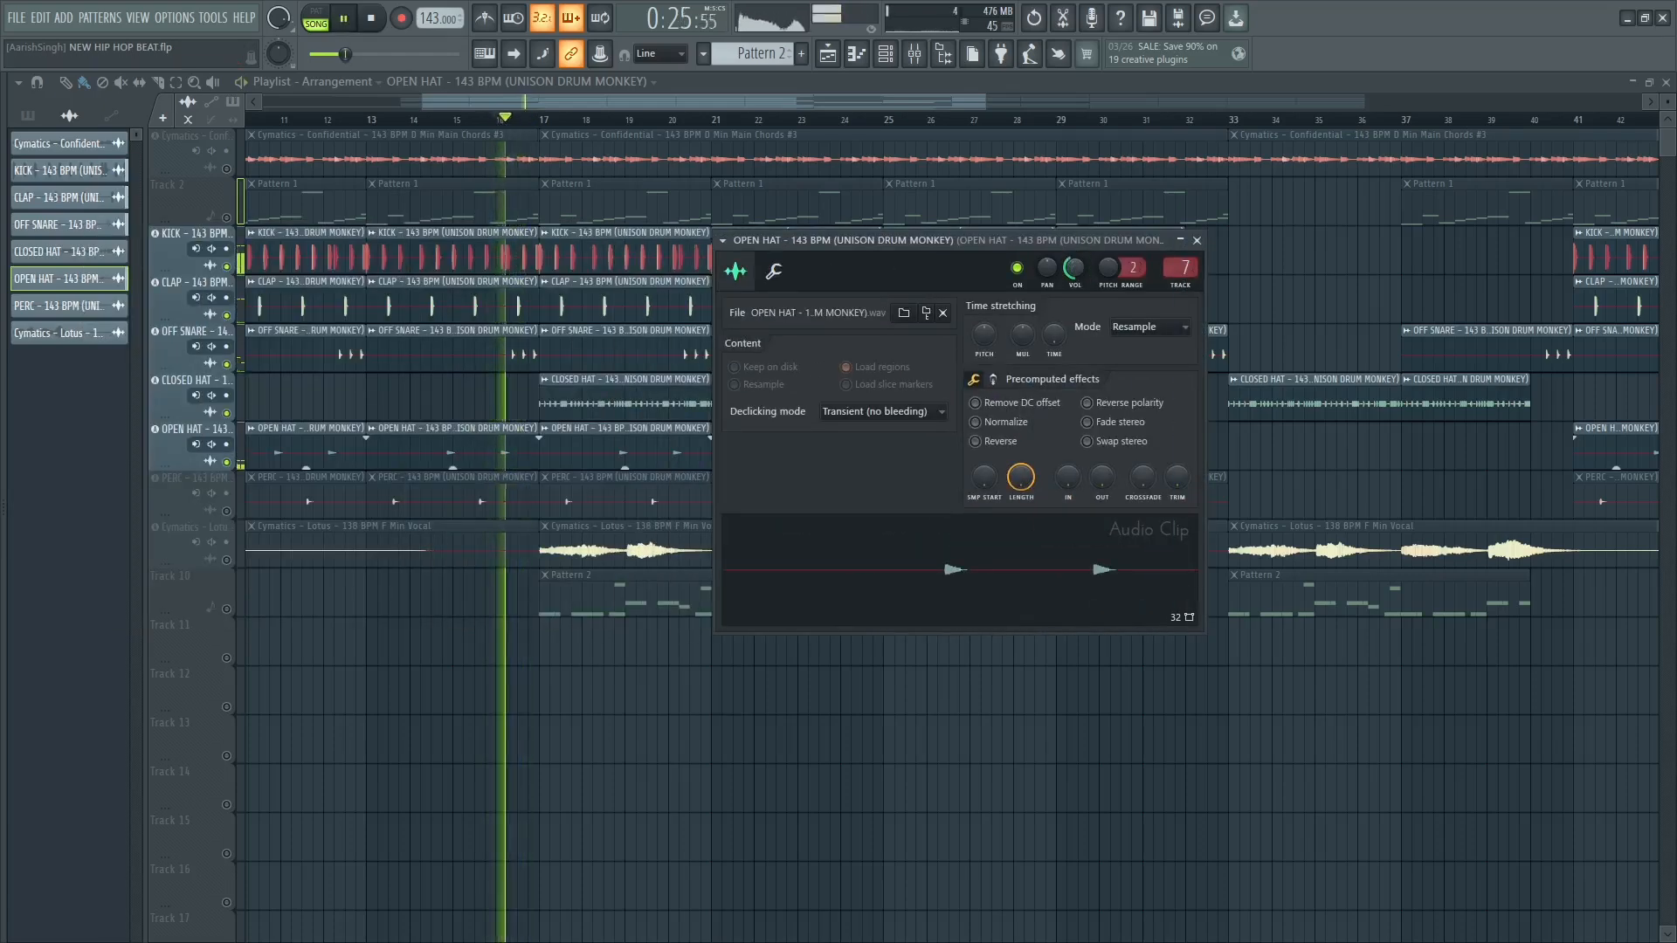
pyautogui.moveTo(1074, 269); pyautogui.dragTo(1075, 282)
pyautogui.press('space')
pyautogui.press('space')
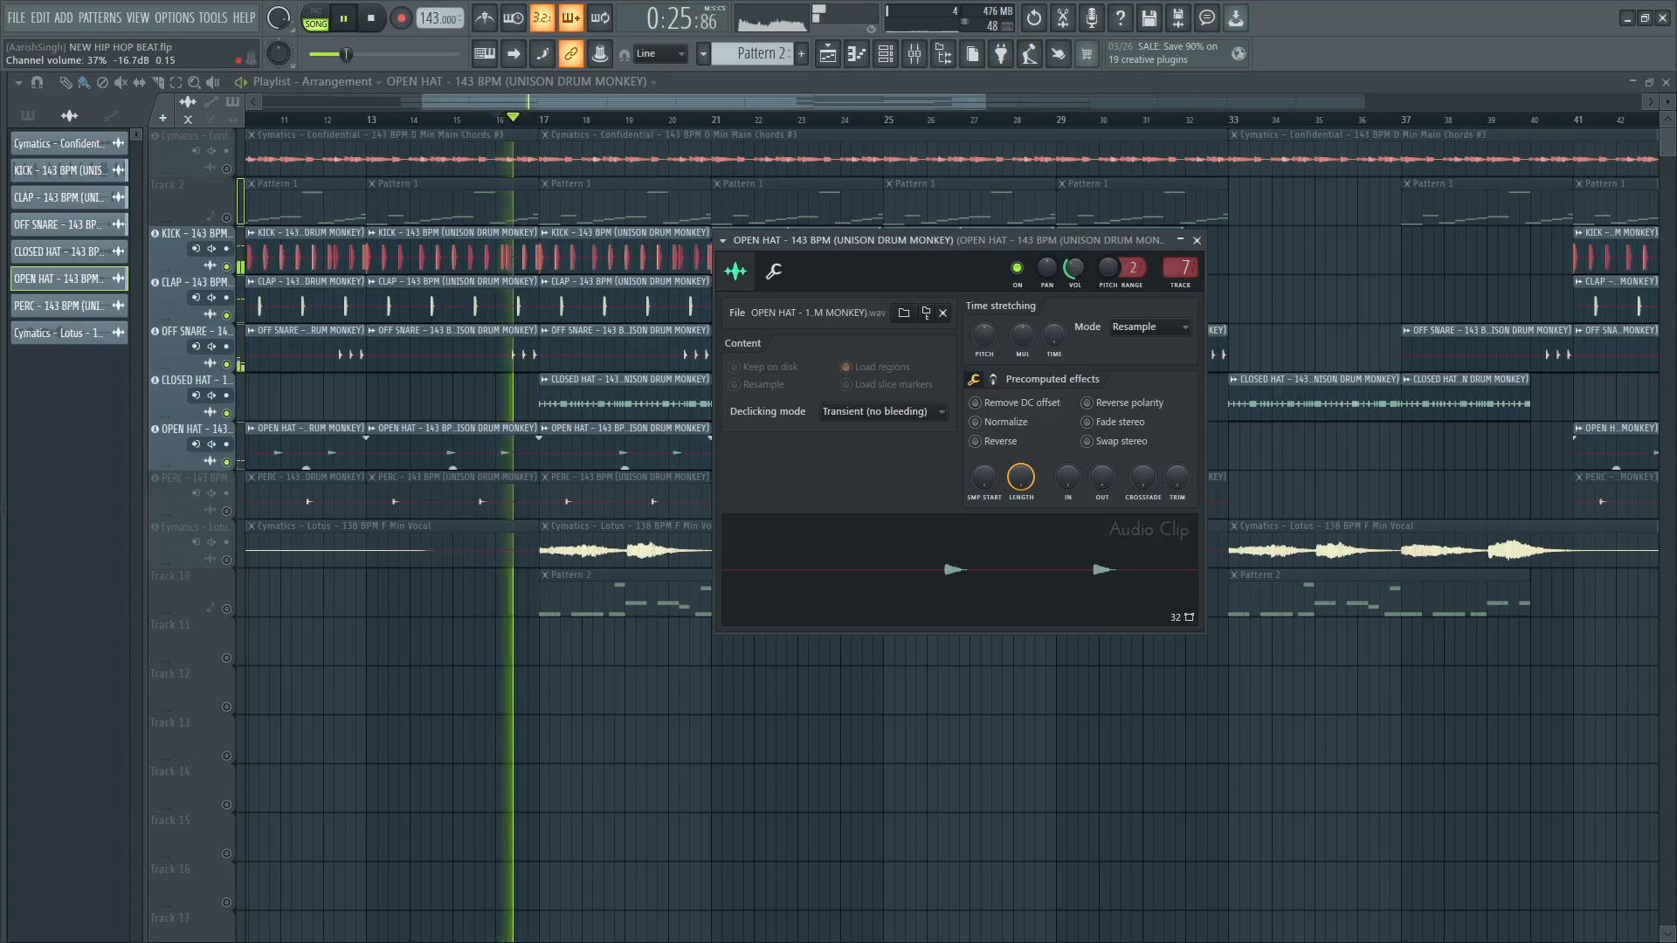
pyautogui.press('space')
pyautogui.press('space')
pyautogui.moveTo(1075, 272); pyautogui.dragTo(1075, 268)
pyautogui.press('space')
pyautogui.press('space')
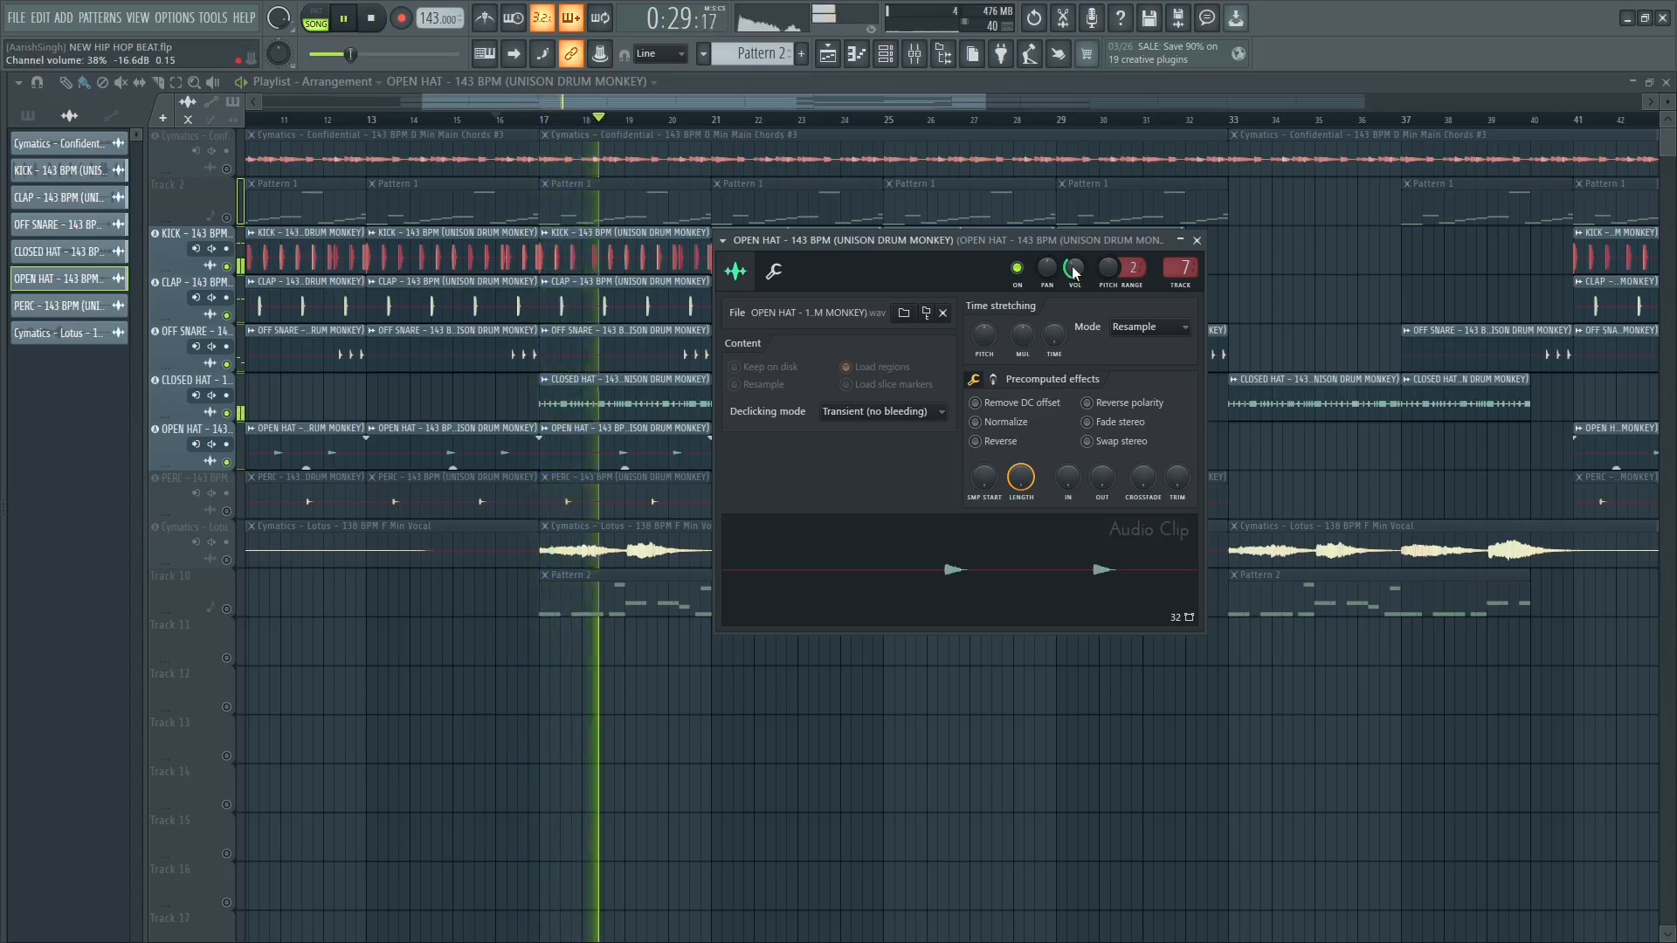
# Pan the open hat 42% right, audition it from bar 16, and close its channel settings.
pyautogui.press('space')
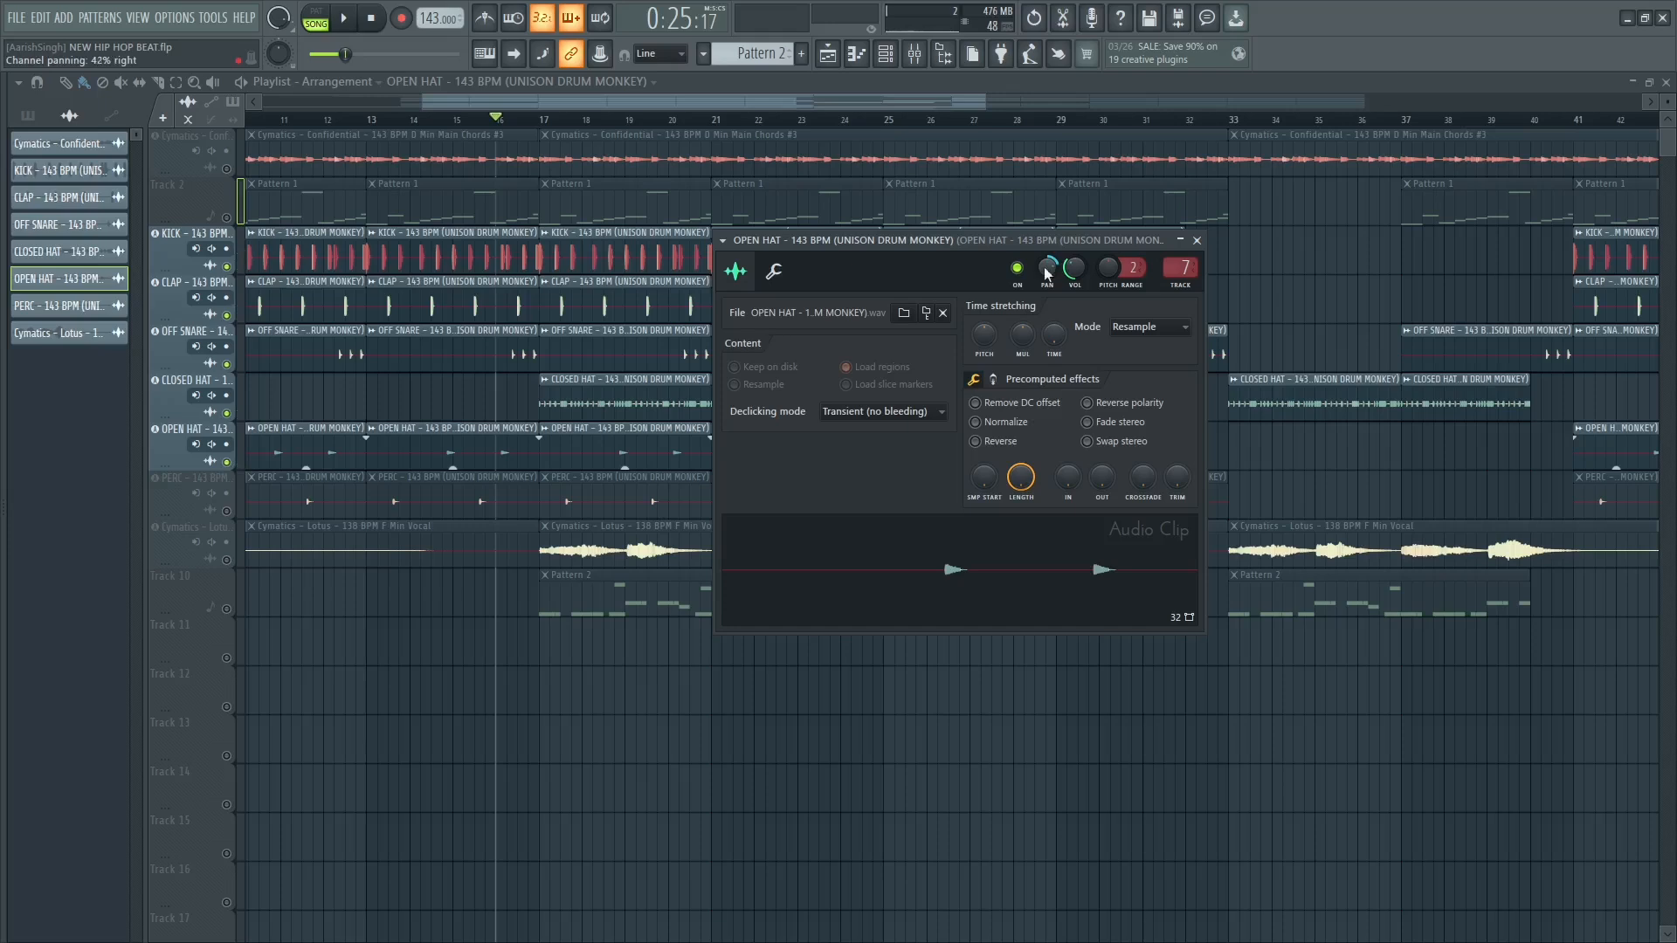
pyautogui.press('space')
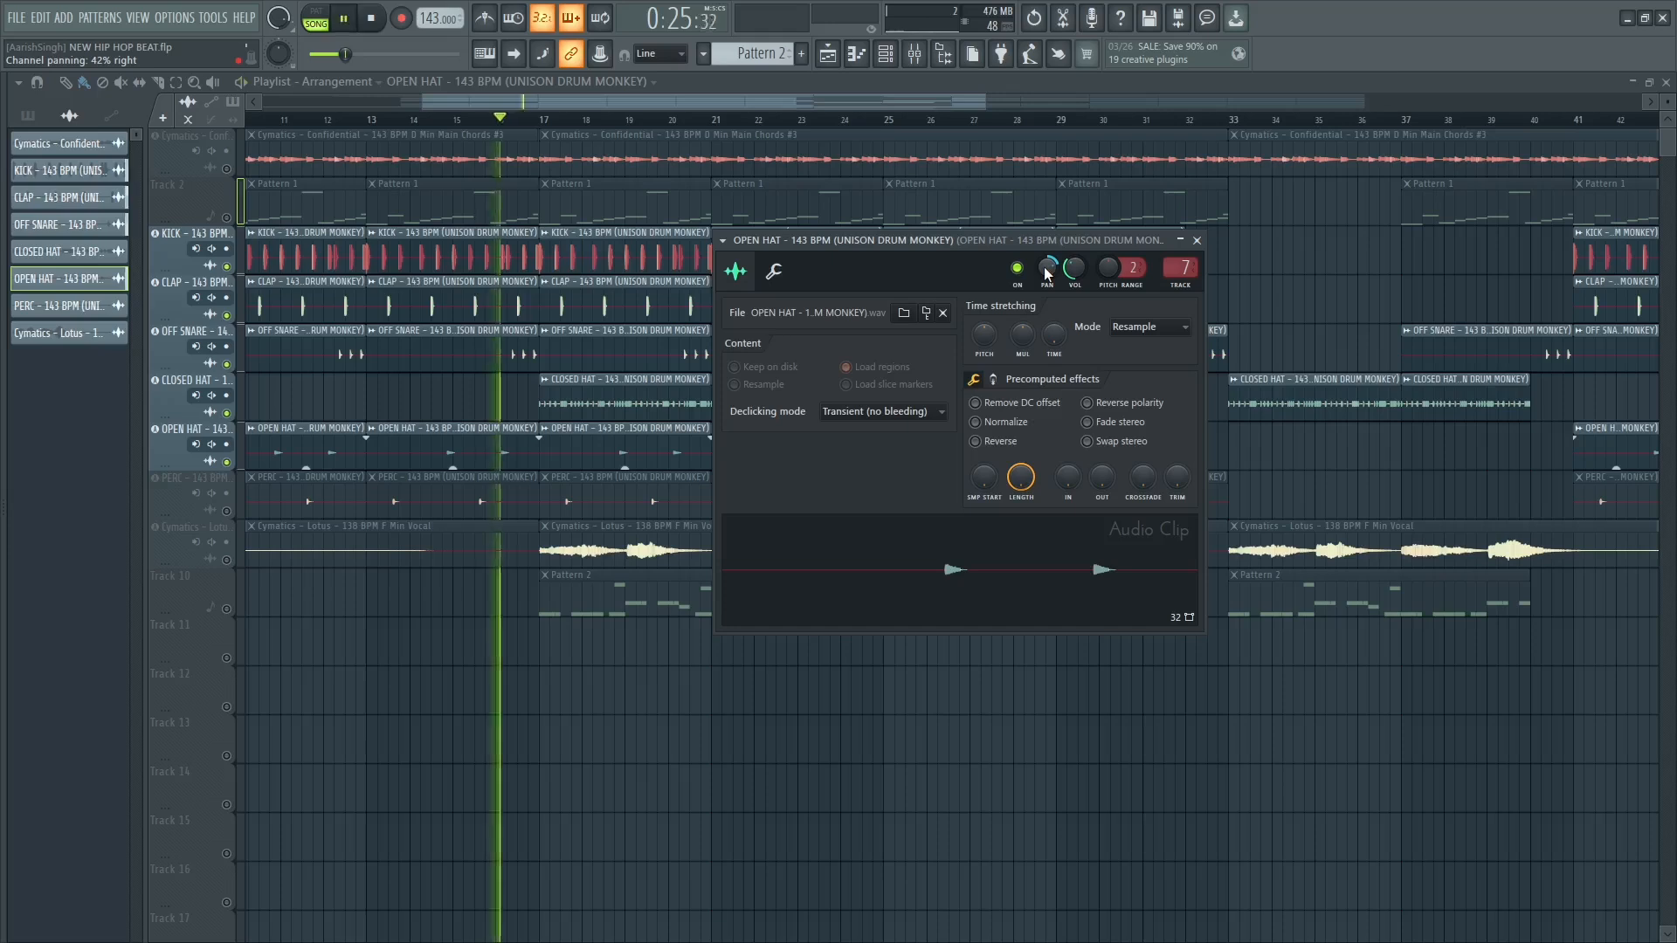
pyautogui.click(1197, 239)
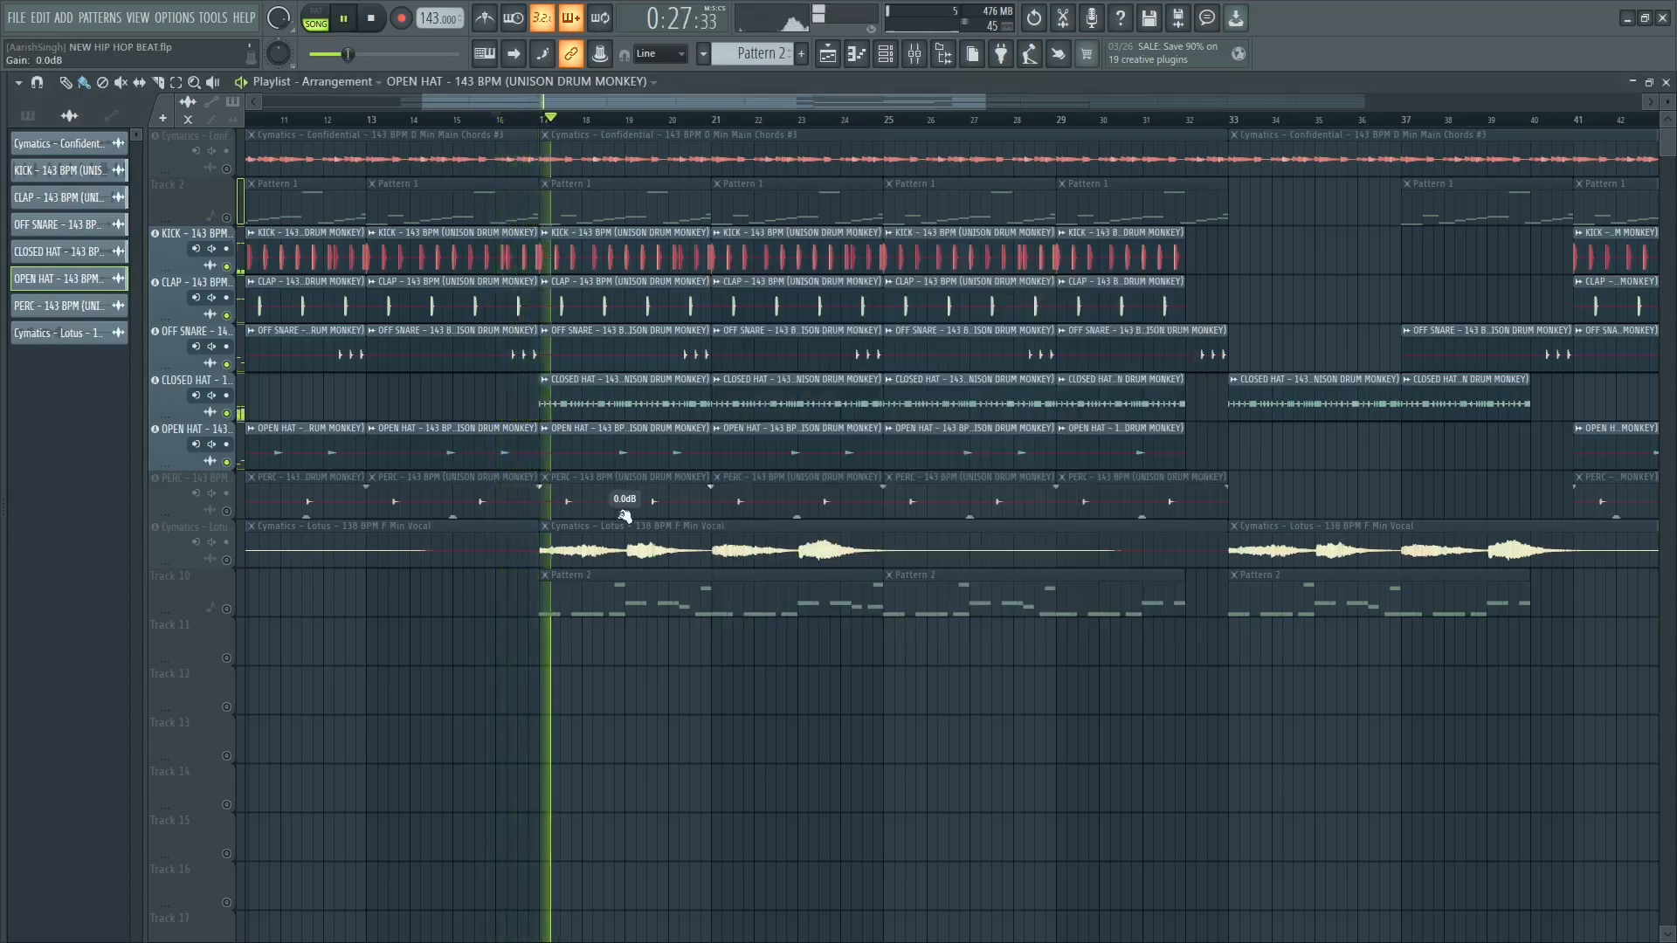
pyautogui.press('space')
# Unmute the PERC track, move its channel settings clear of the early bars, and set its channel volume to about 40% during playback.
pyautogui.click(227, 512)
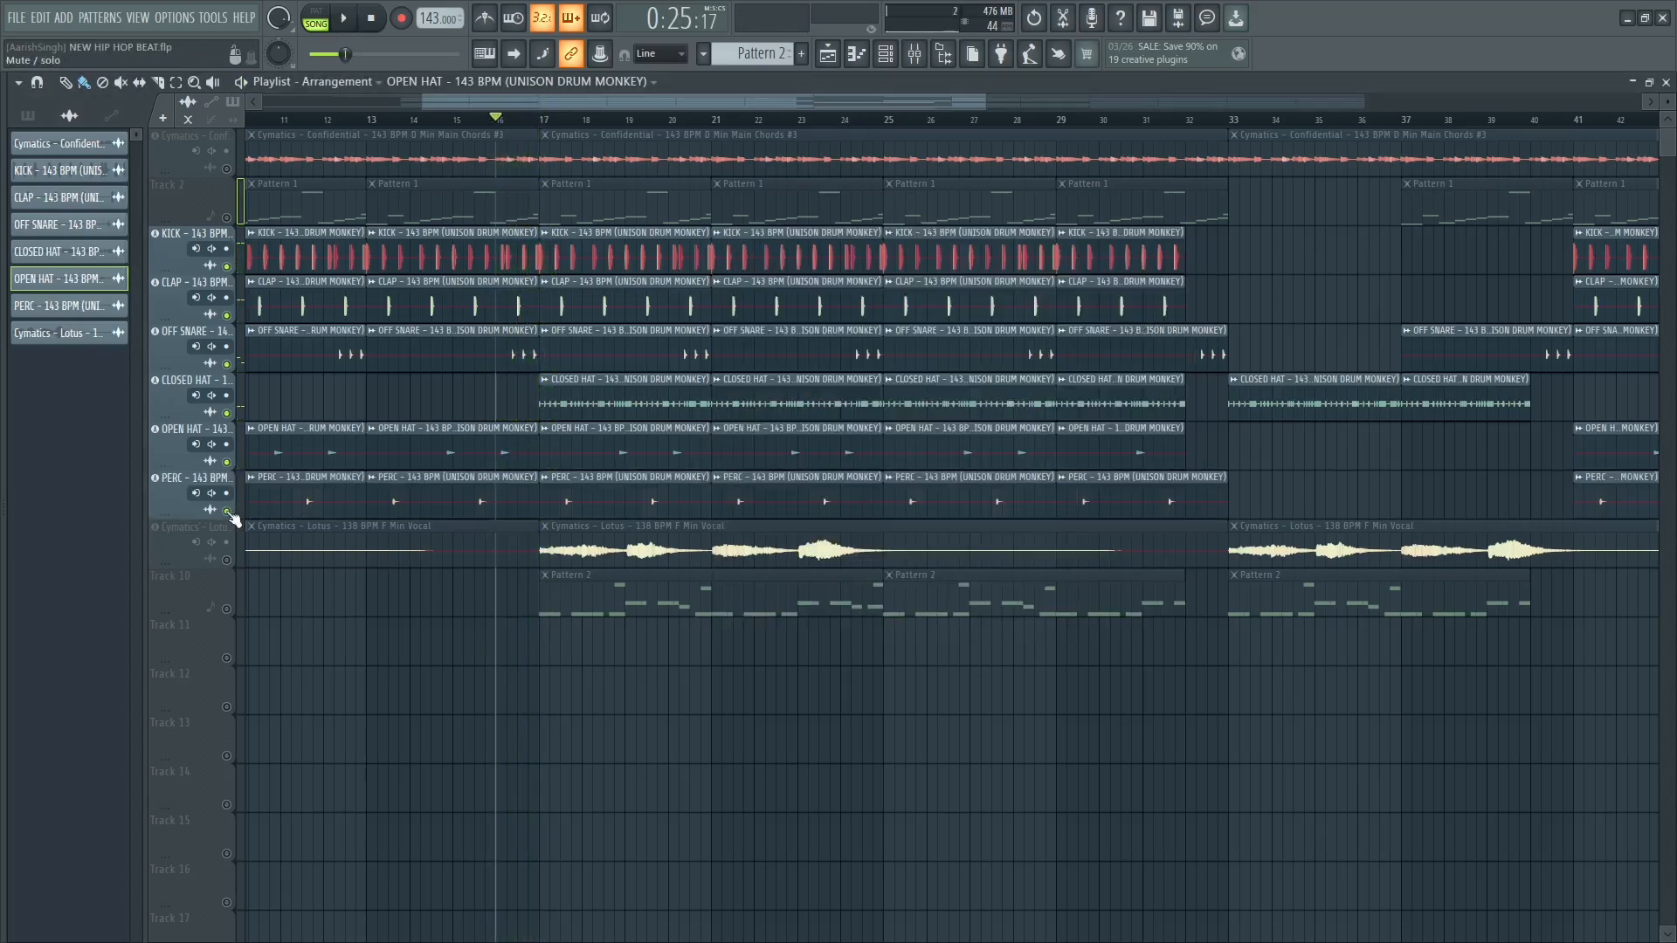
pyautogui.click(505, 494)
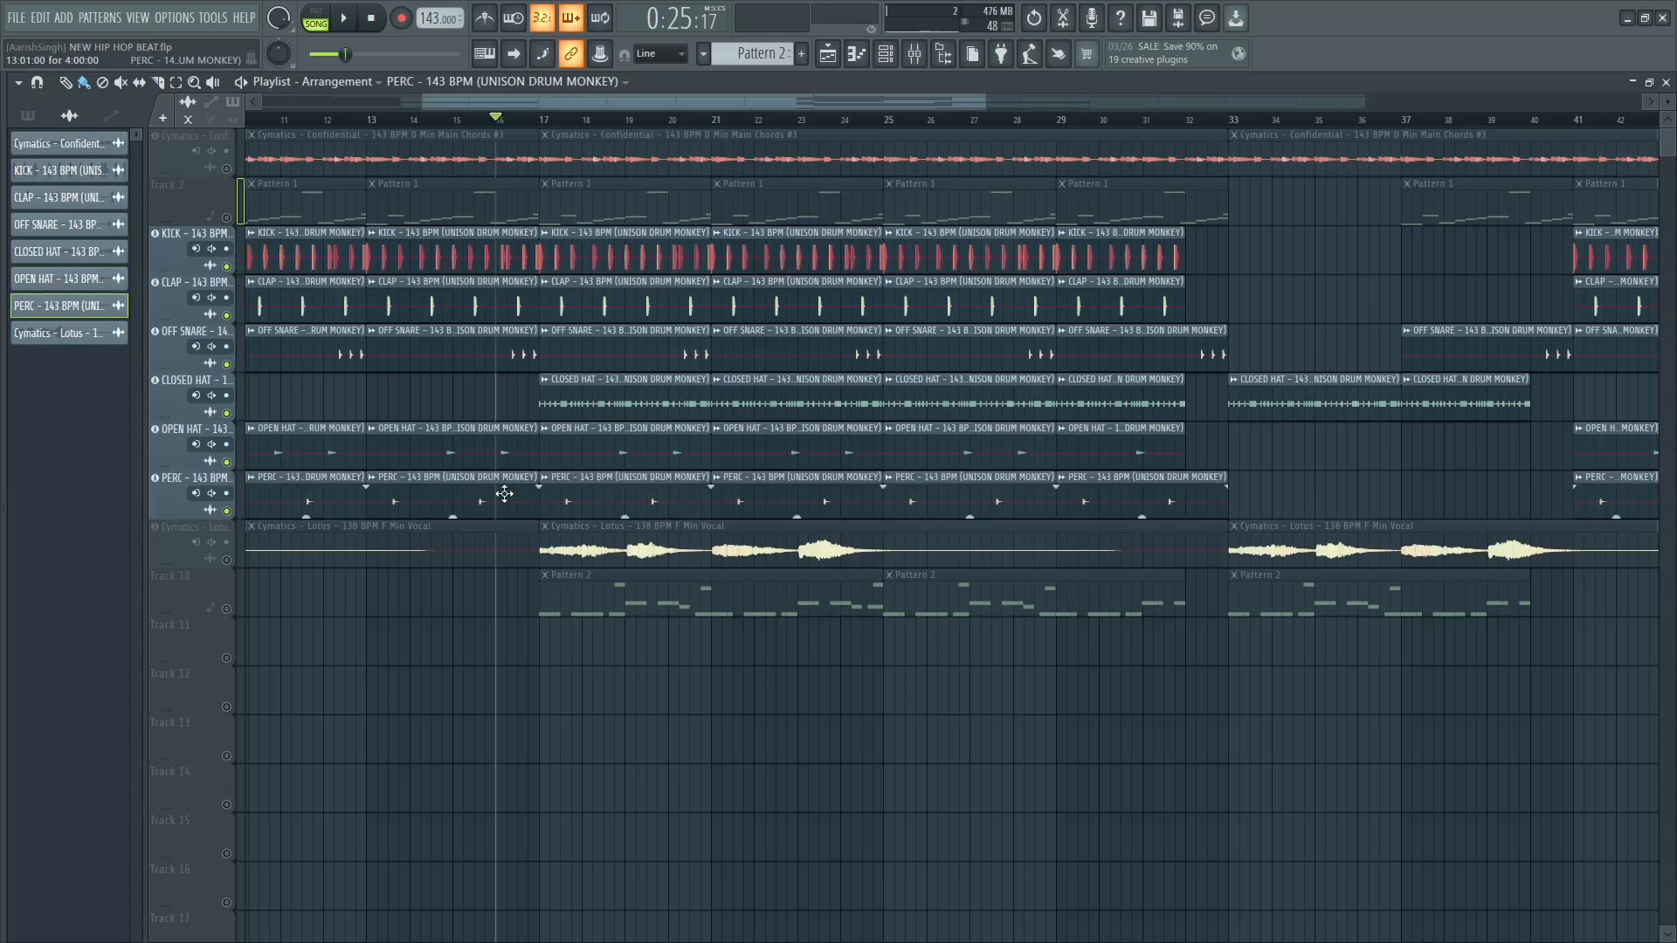
pyautogui.doubleClick(505, 494)
pyautogui.moveTo(563, 256); pyautogui.dragTo(1129, 297)
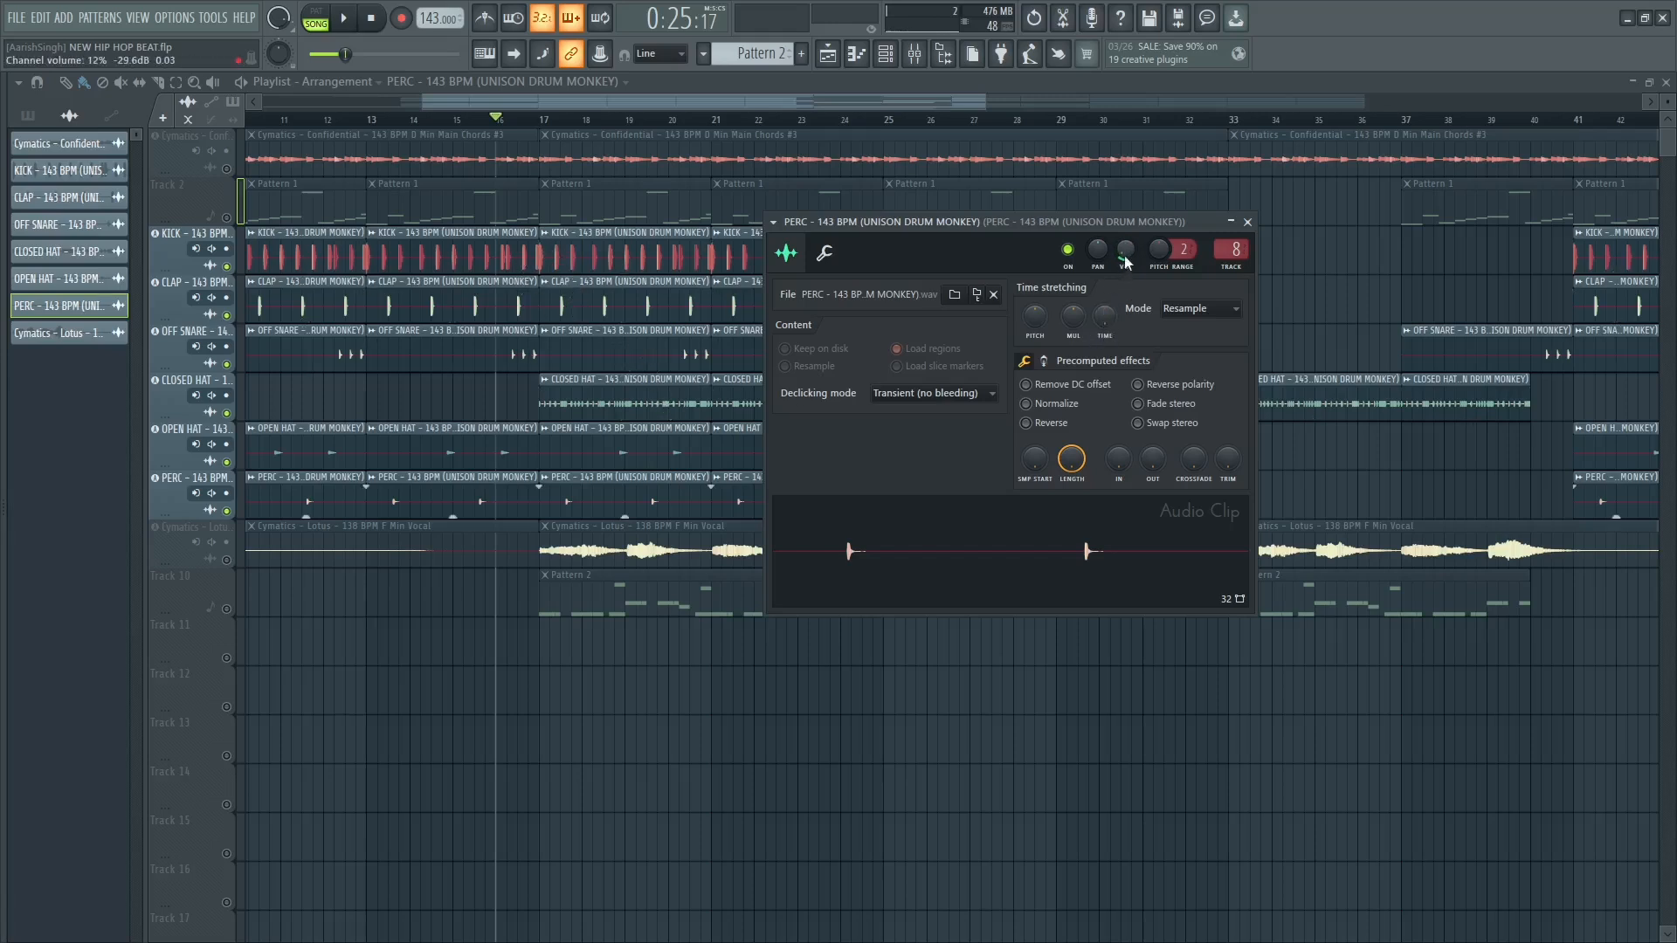
pyautogui.press('space')
pyautogui.press('space')
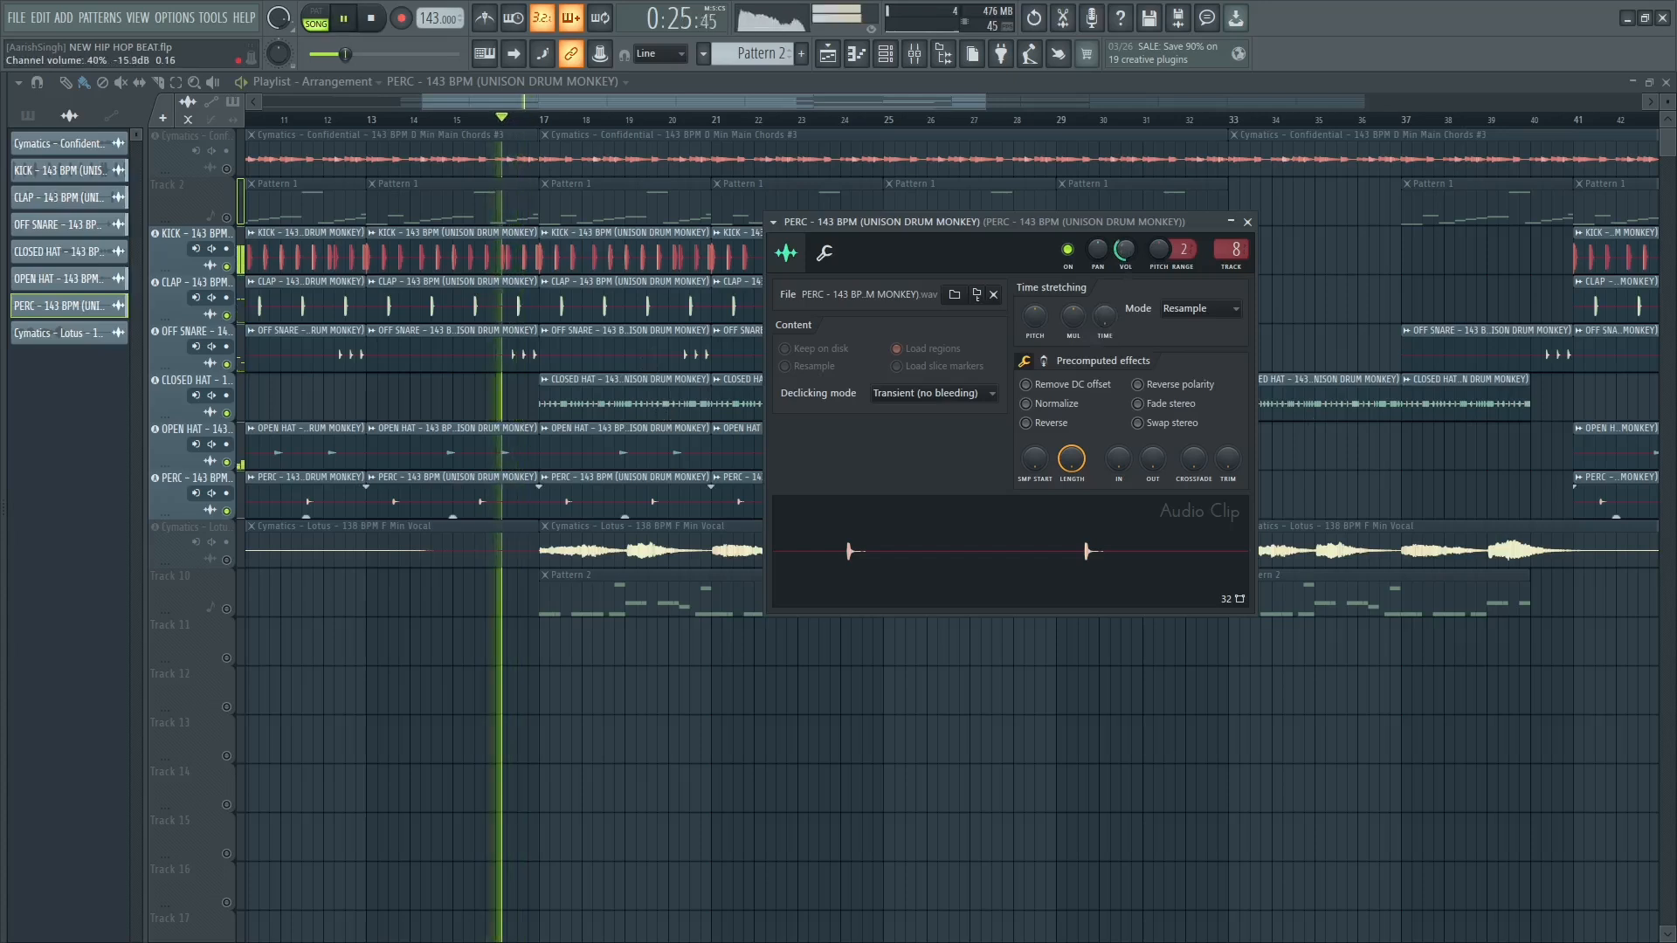
# Audition the percussion from late in bar 14, pan it about 63% left, and close its channel settings.
pyautogui.click(442, 120)
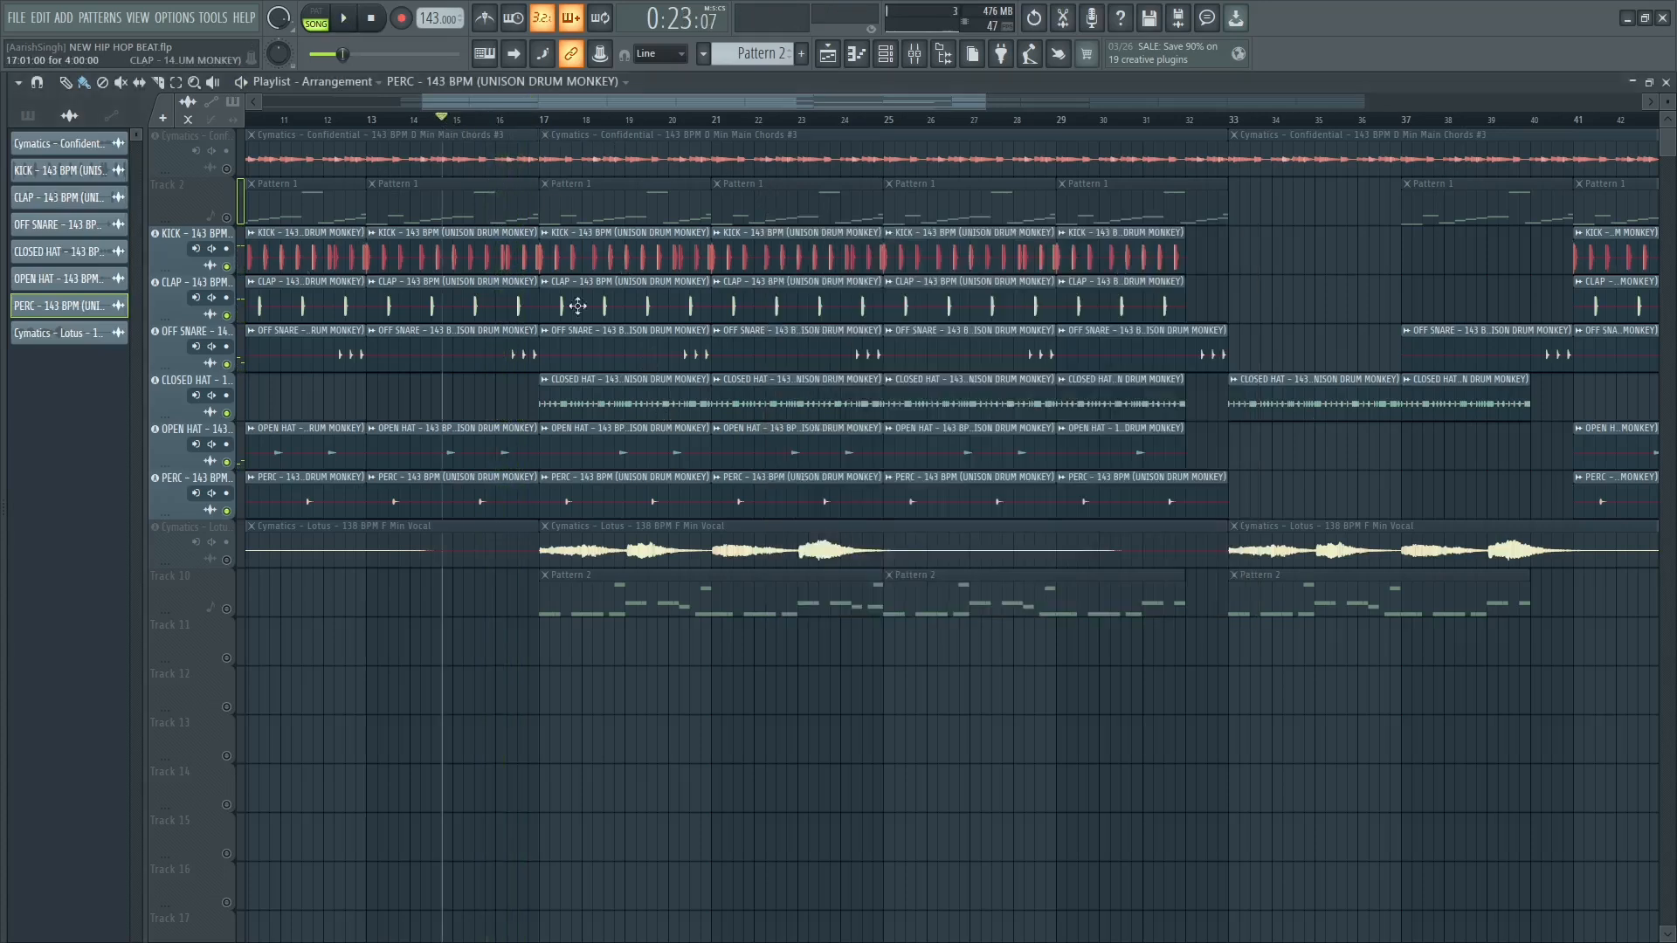
pyautogui.doubleClick(507, 499)
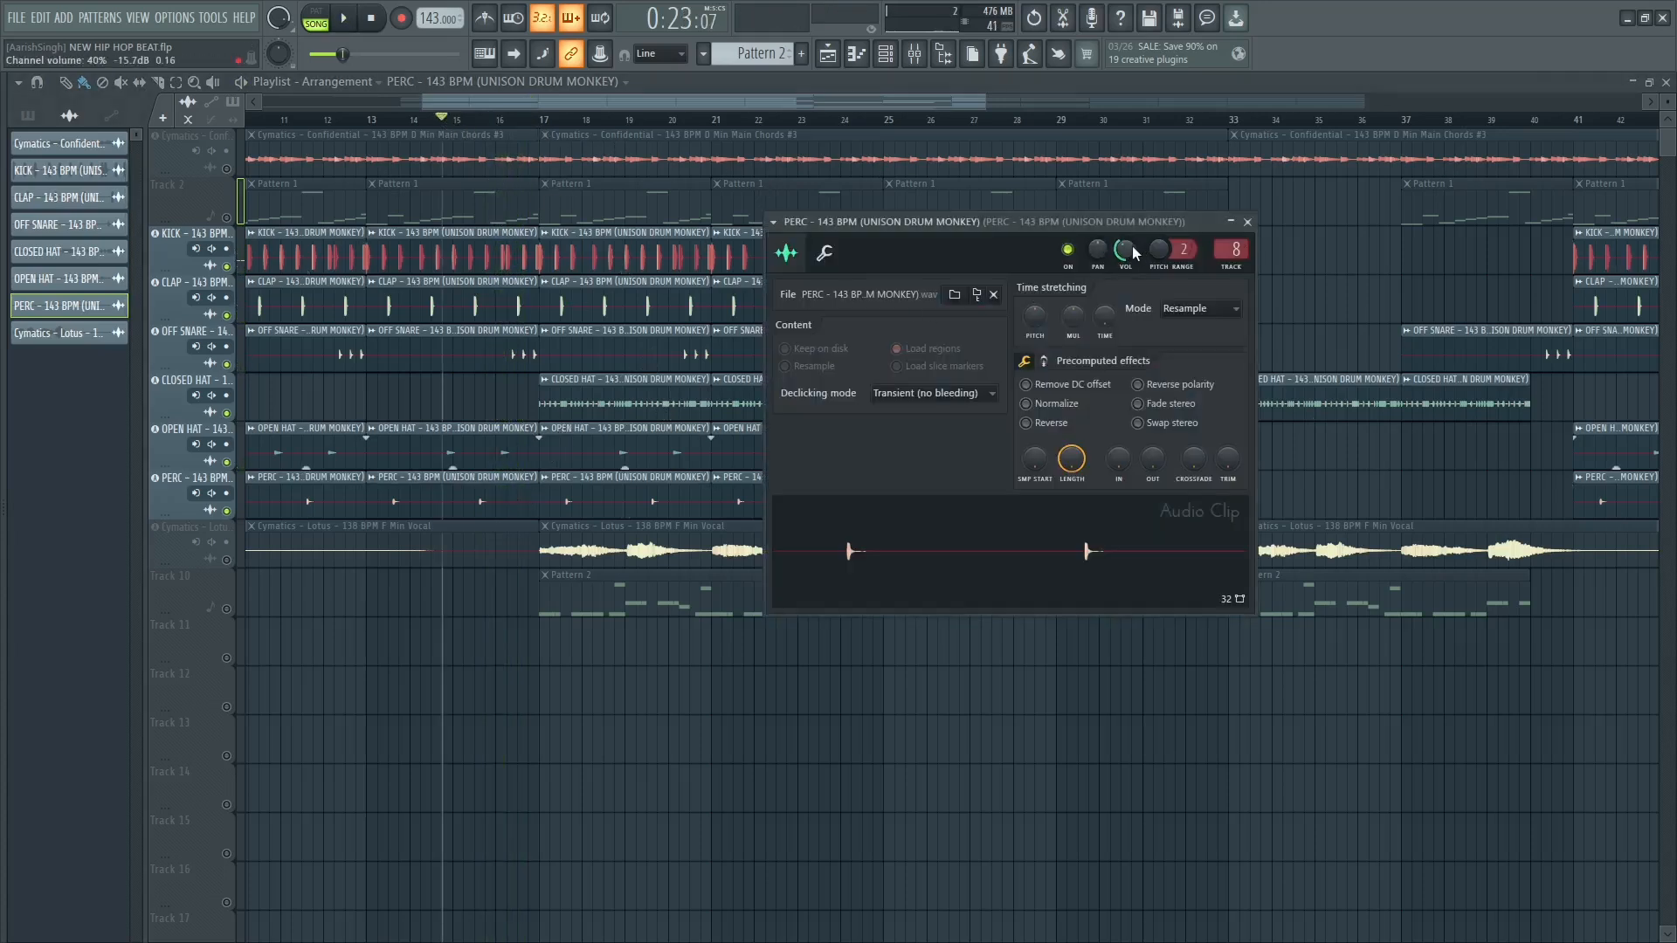
pyautogui.press('space')
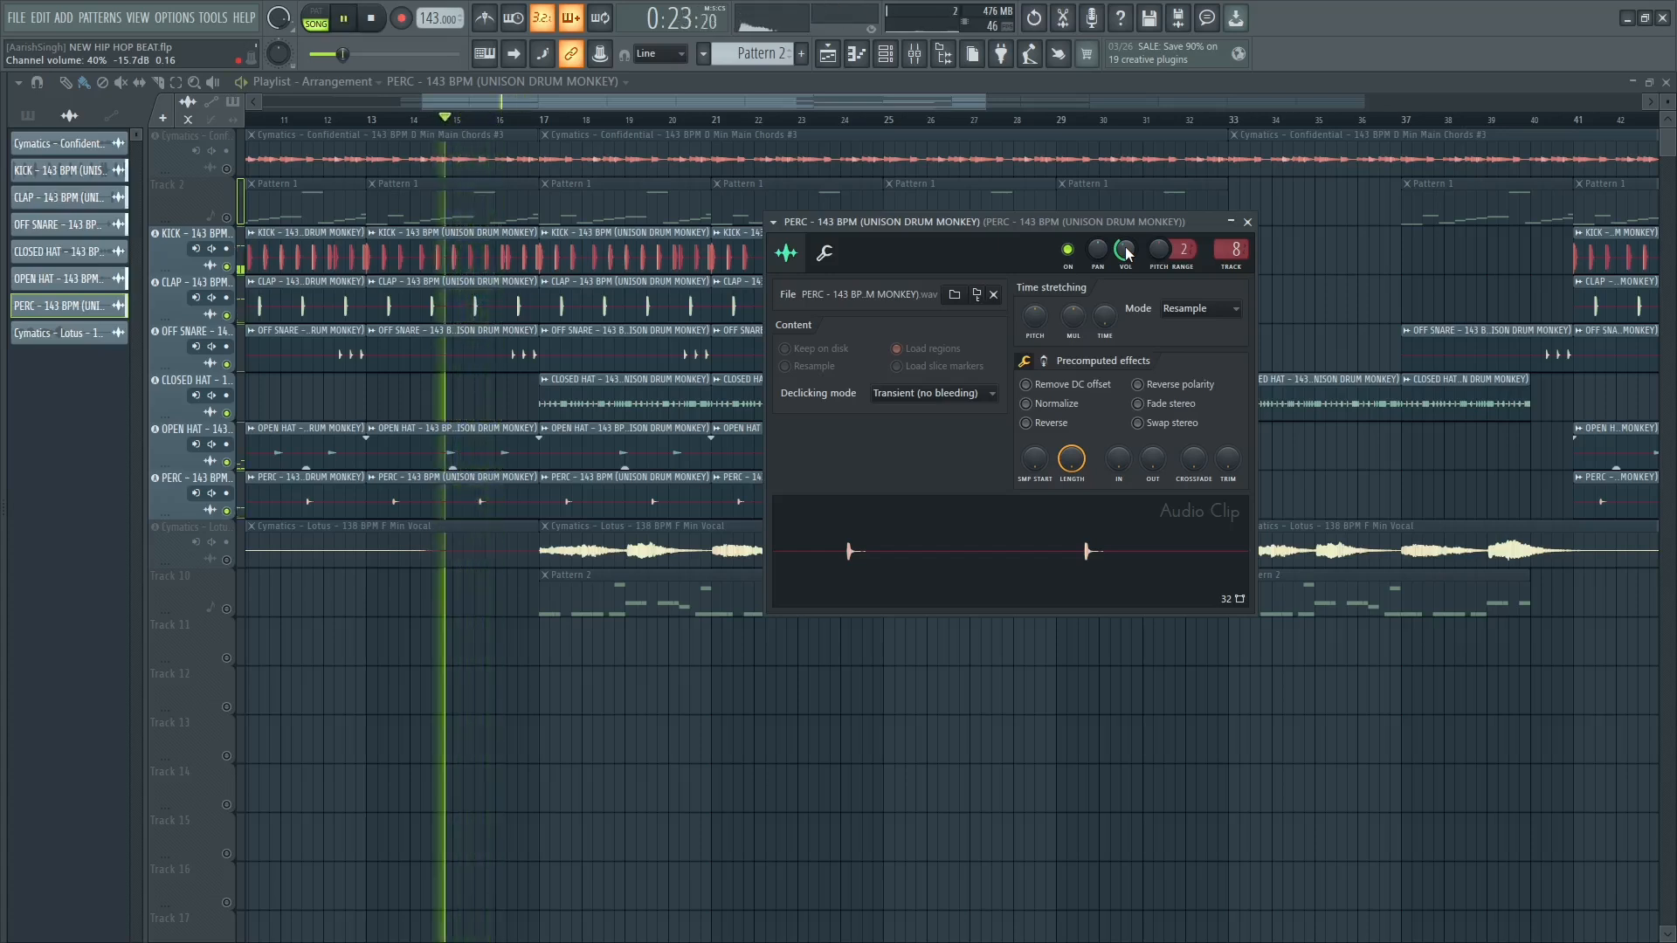
pyautogui.press('space')
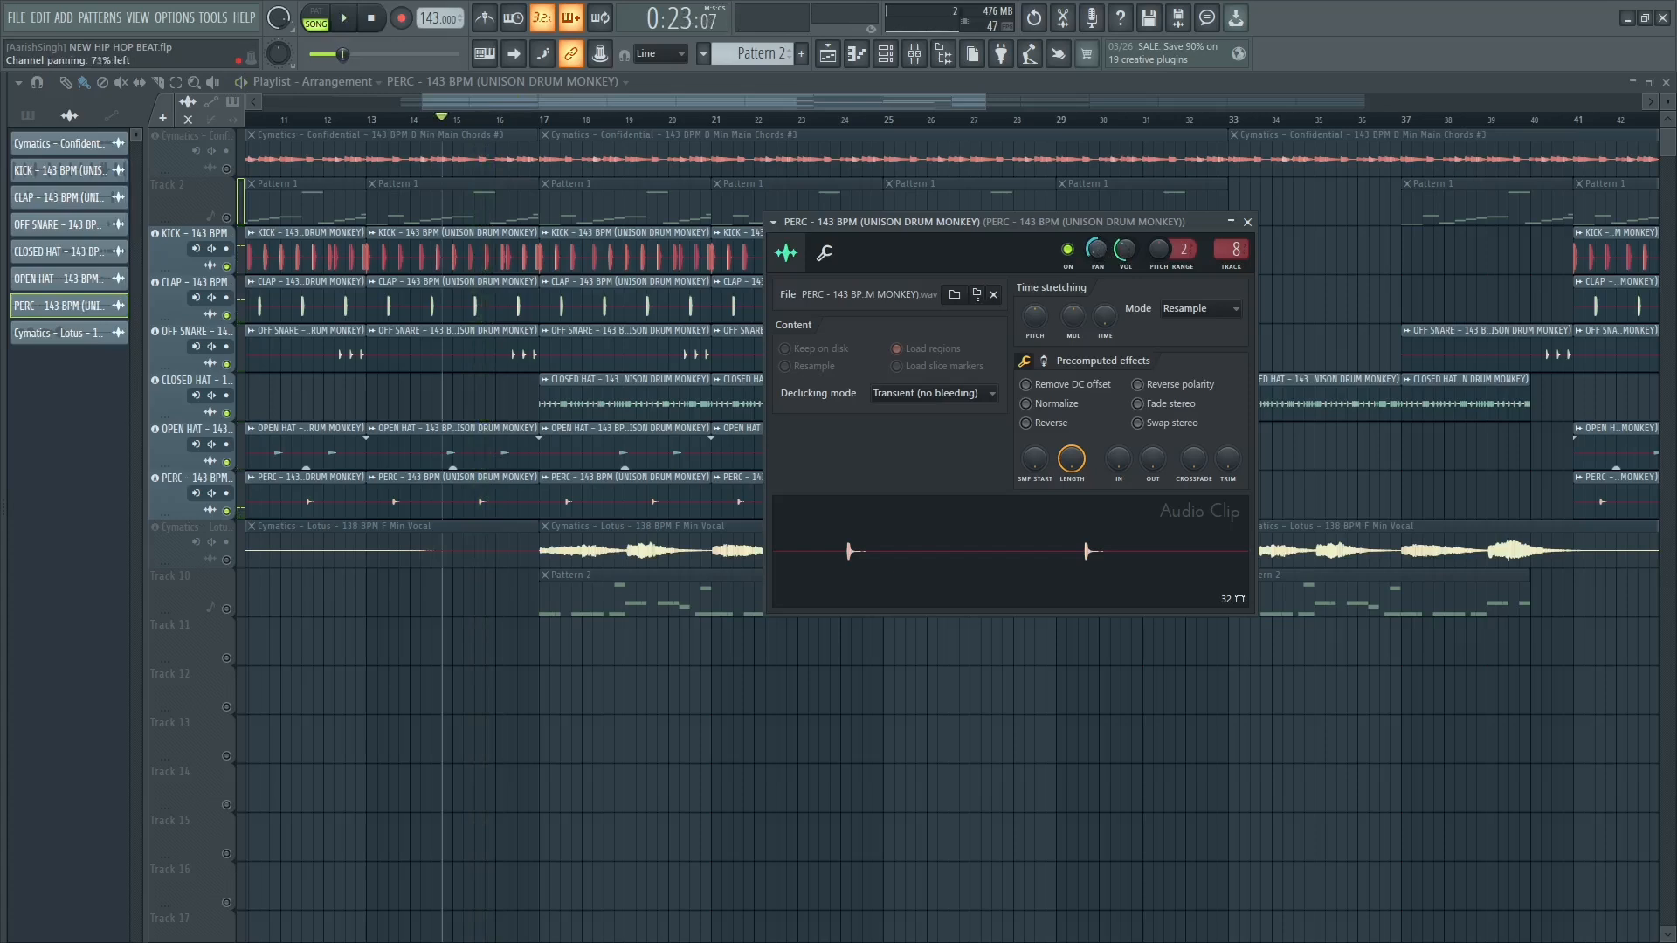
pyautogui.press('space')
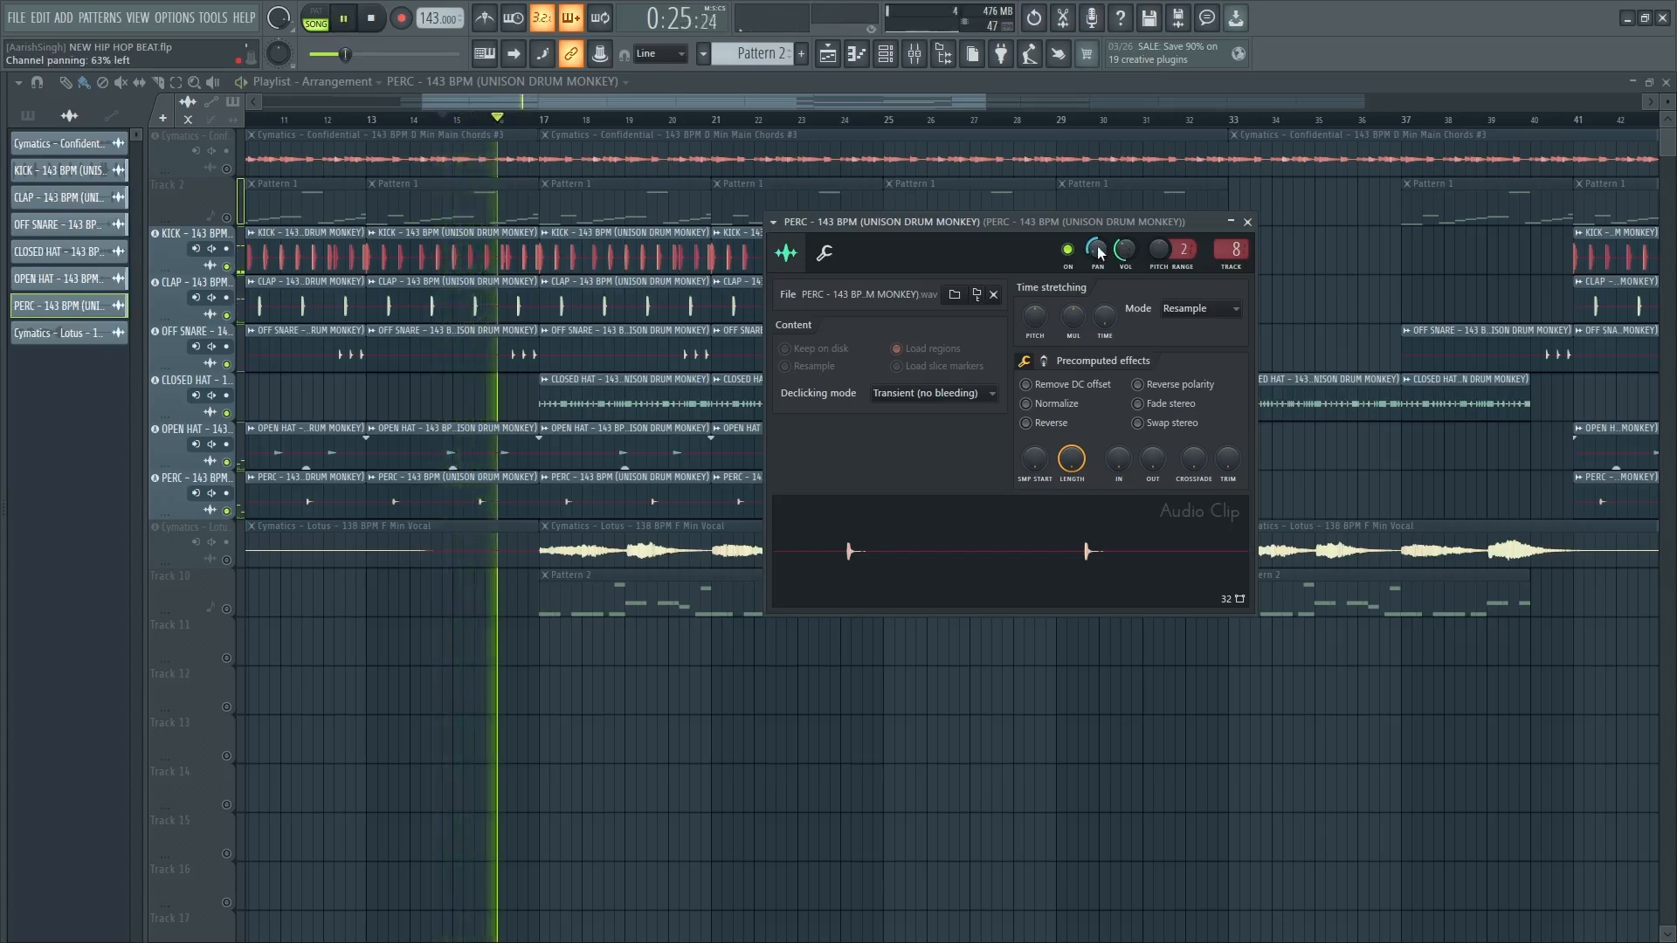
pyautogui.click(1248, 222)
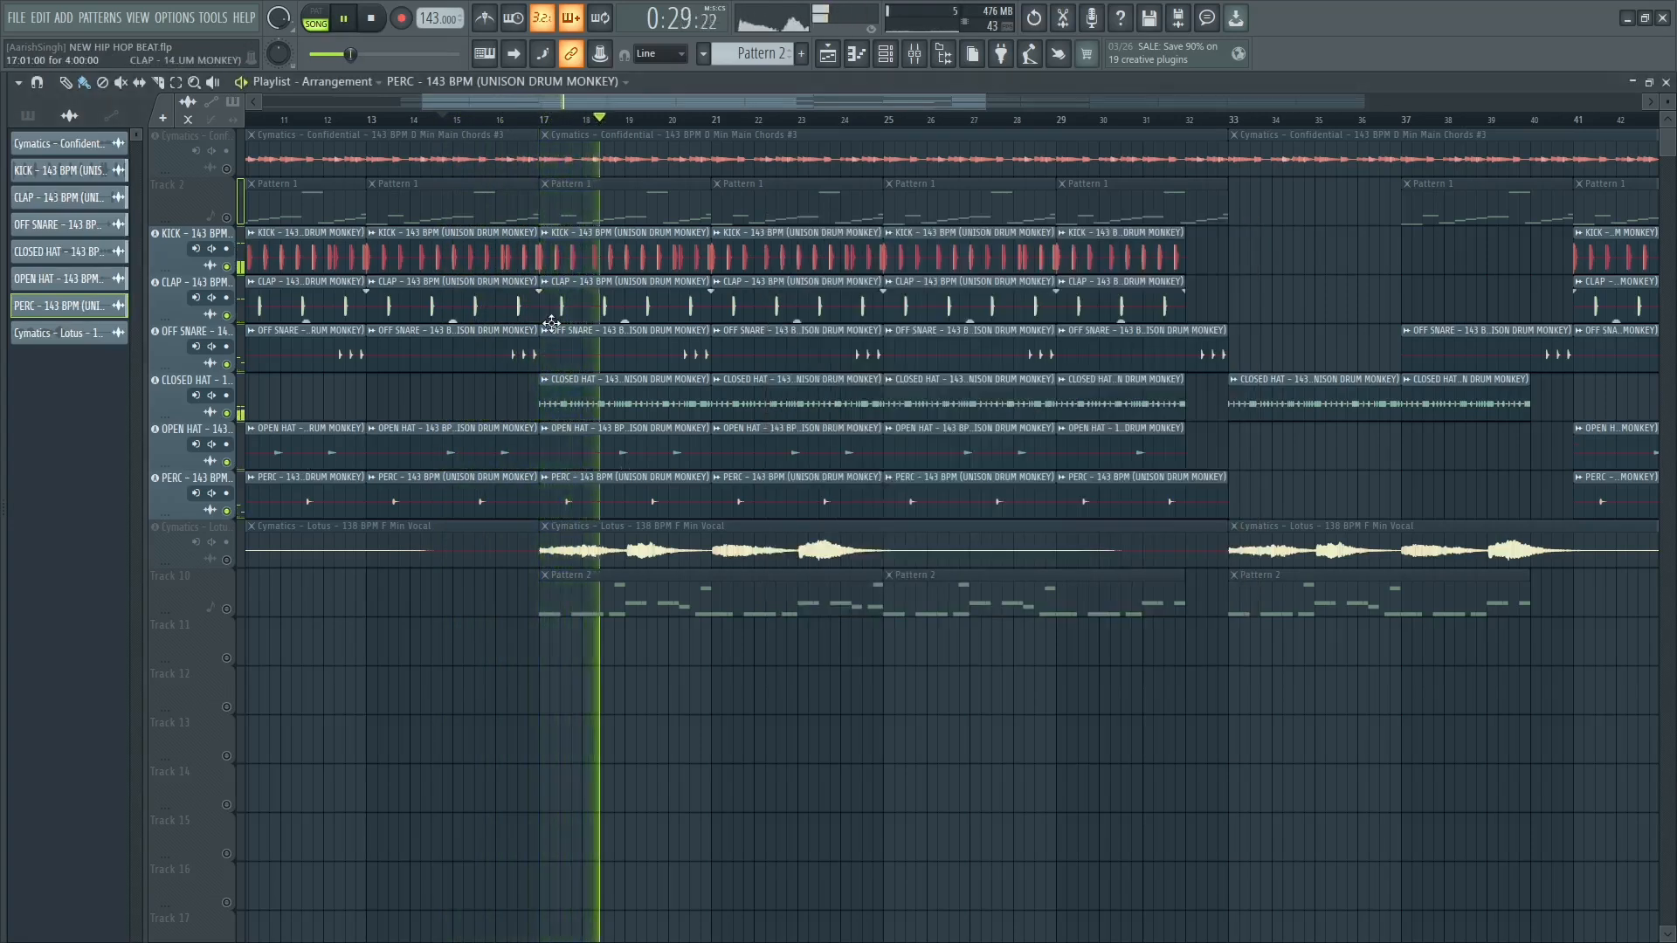
pyautogui.press('space')
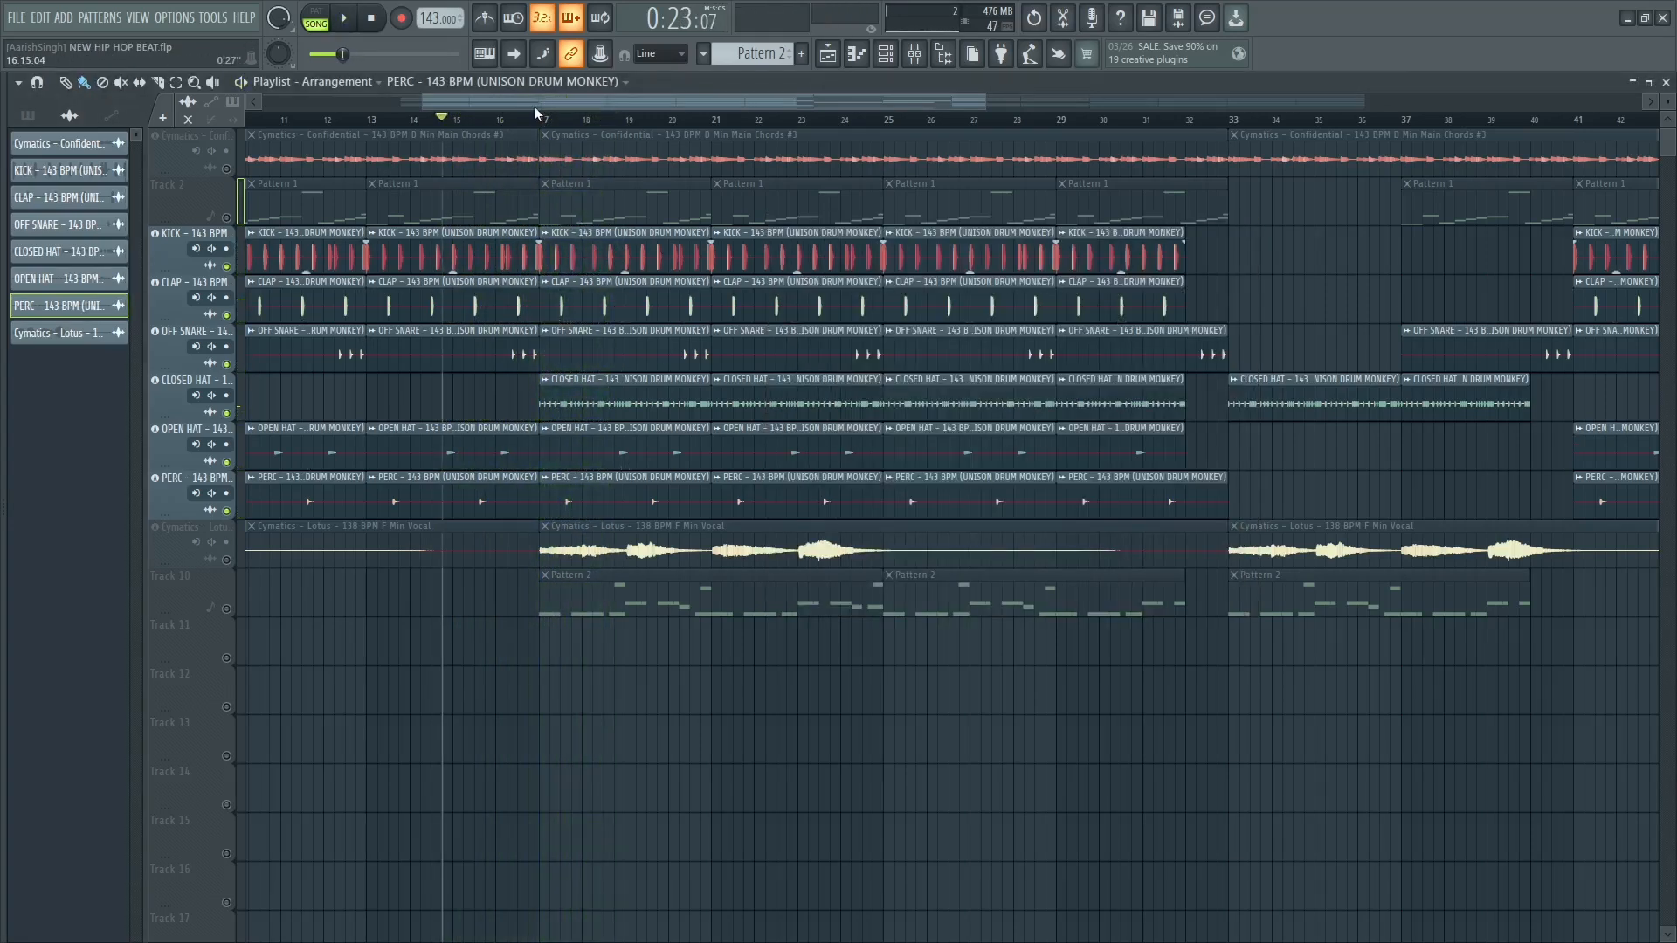
# Play all the drums together from bar 17 and examine the Master level in the mixer.
pyautogui.moveTo(532, 103); pyautogui.dragTo(489, 103)
pyautogui.click(647, 121)
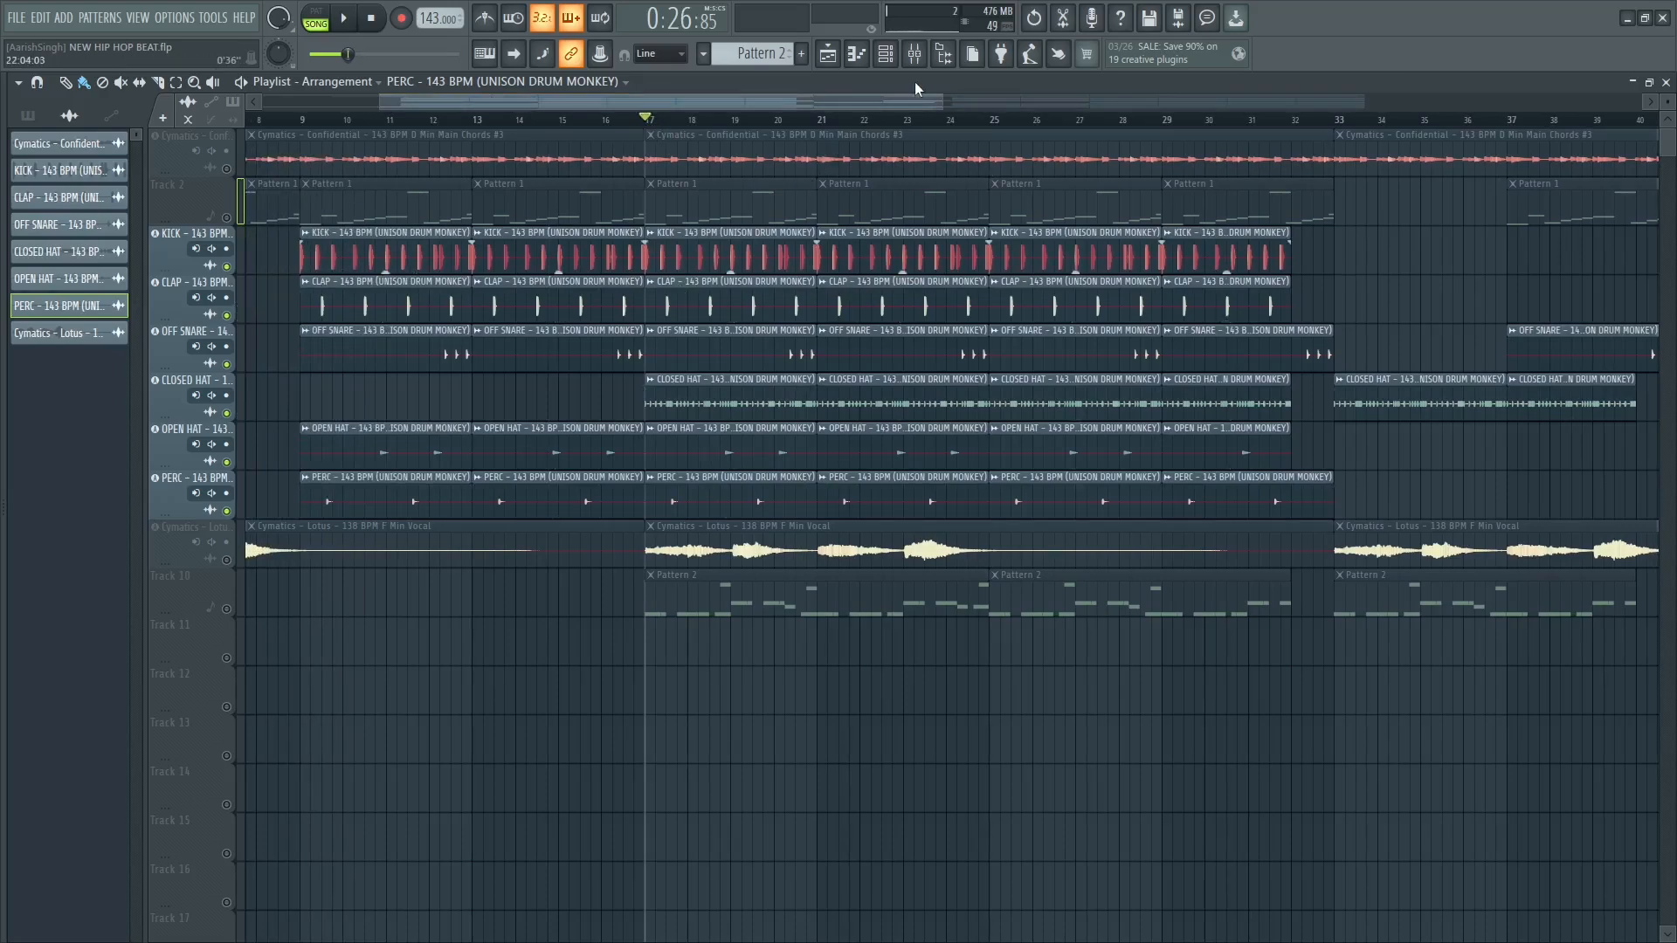
pyautogui.click(915, 53)
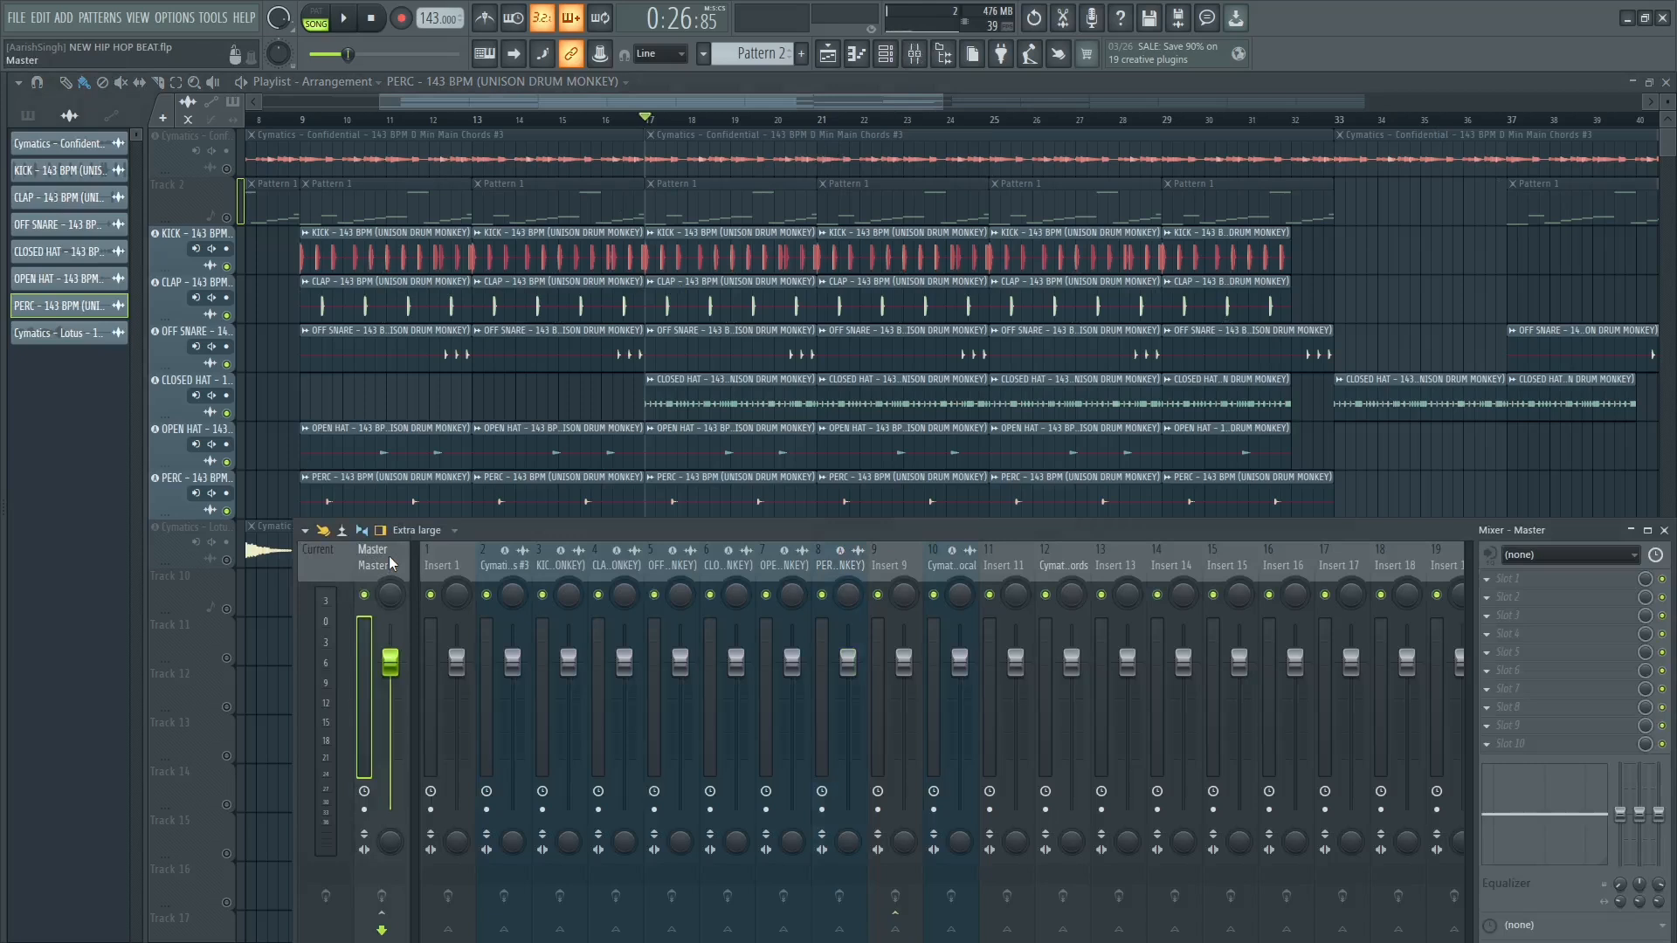
pyautogui.press('space')
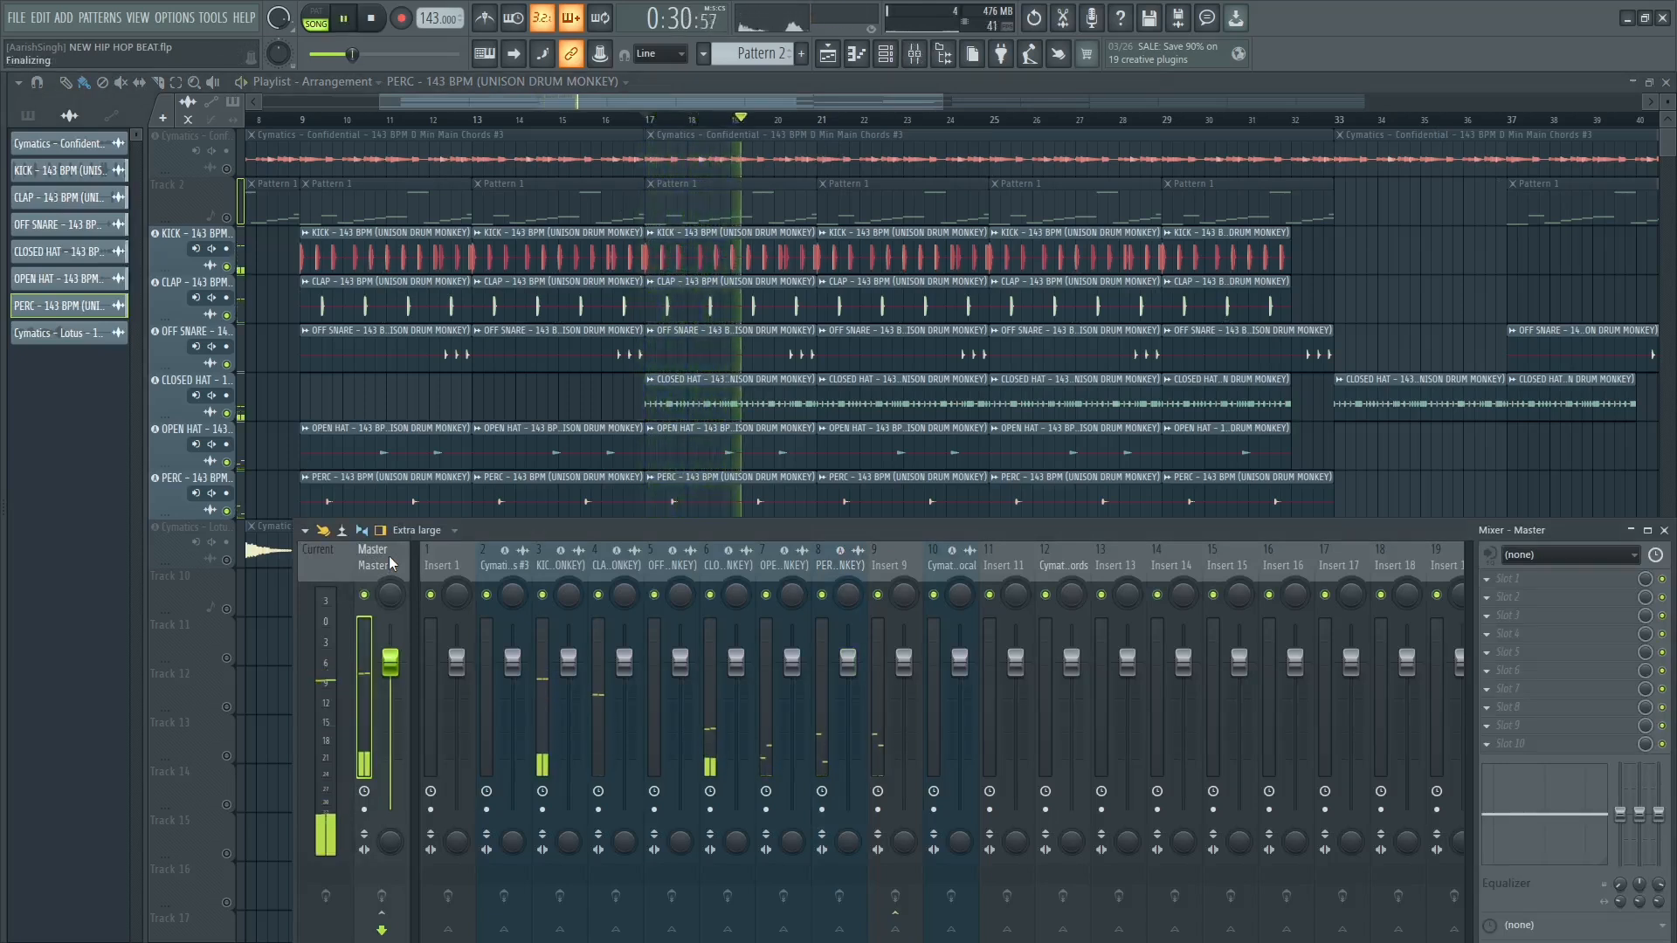
pyautogui.press('space')
pyautogui.press('space')
pyautogui.press('space')
# Set the closed hat's channel volume to about 37% while the drums play, and check the Master level in the mixer.
pyautogui.click(662, 409)
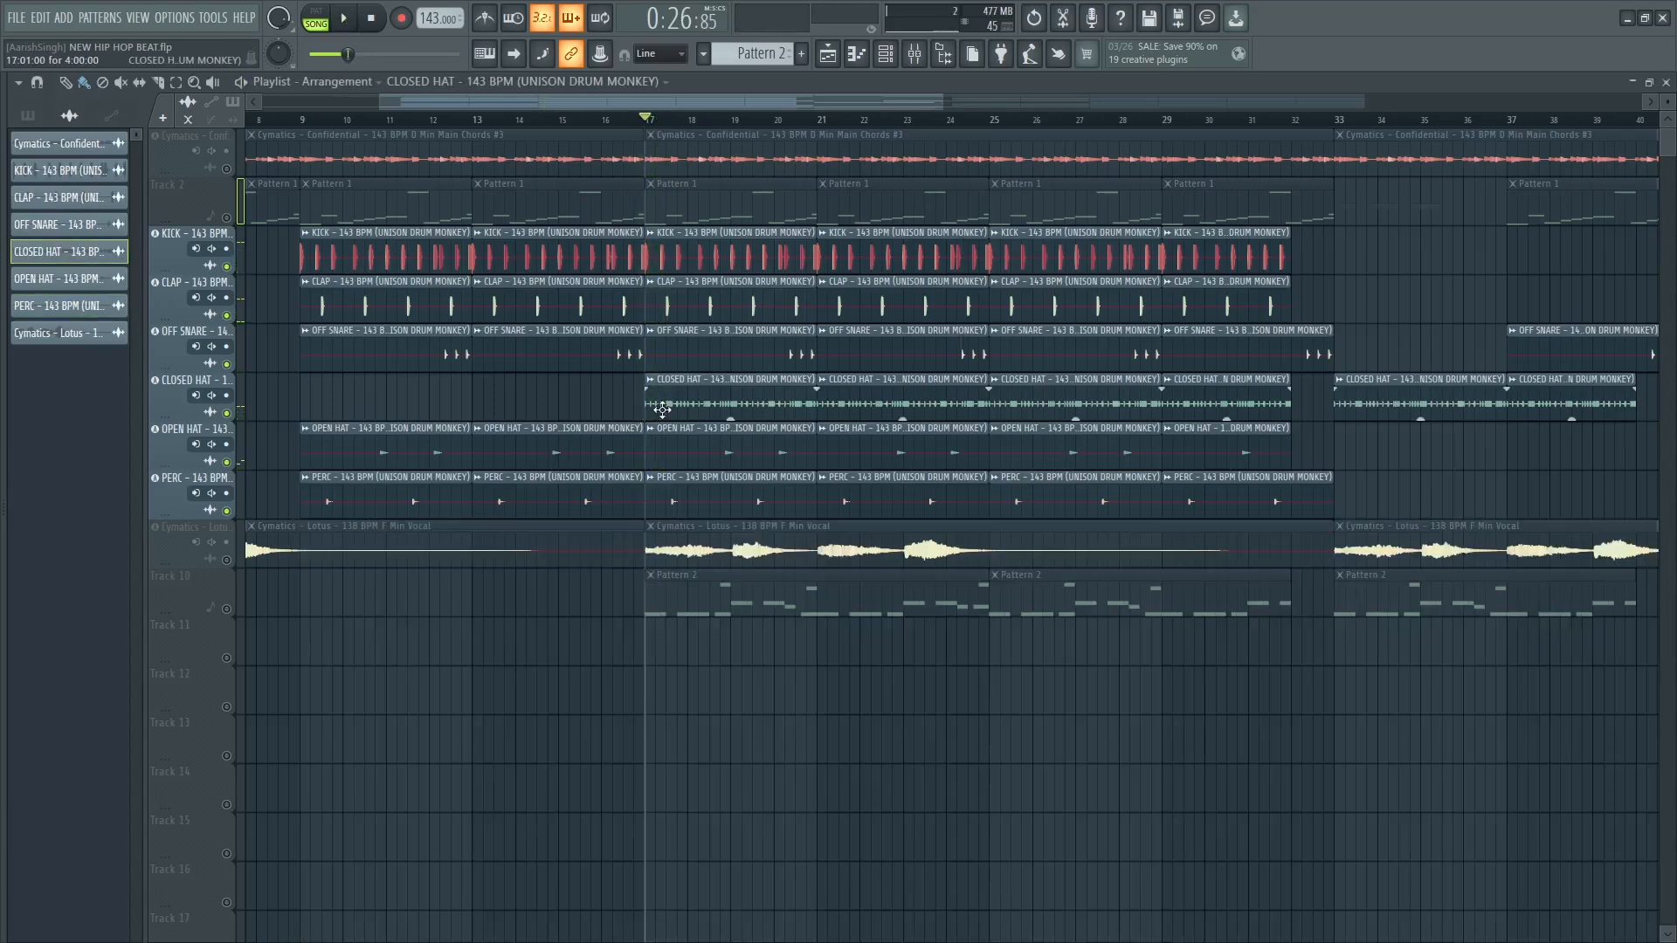
pyautogui.doubleClick(662, 410)
pyautogui.press('space')
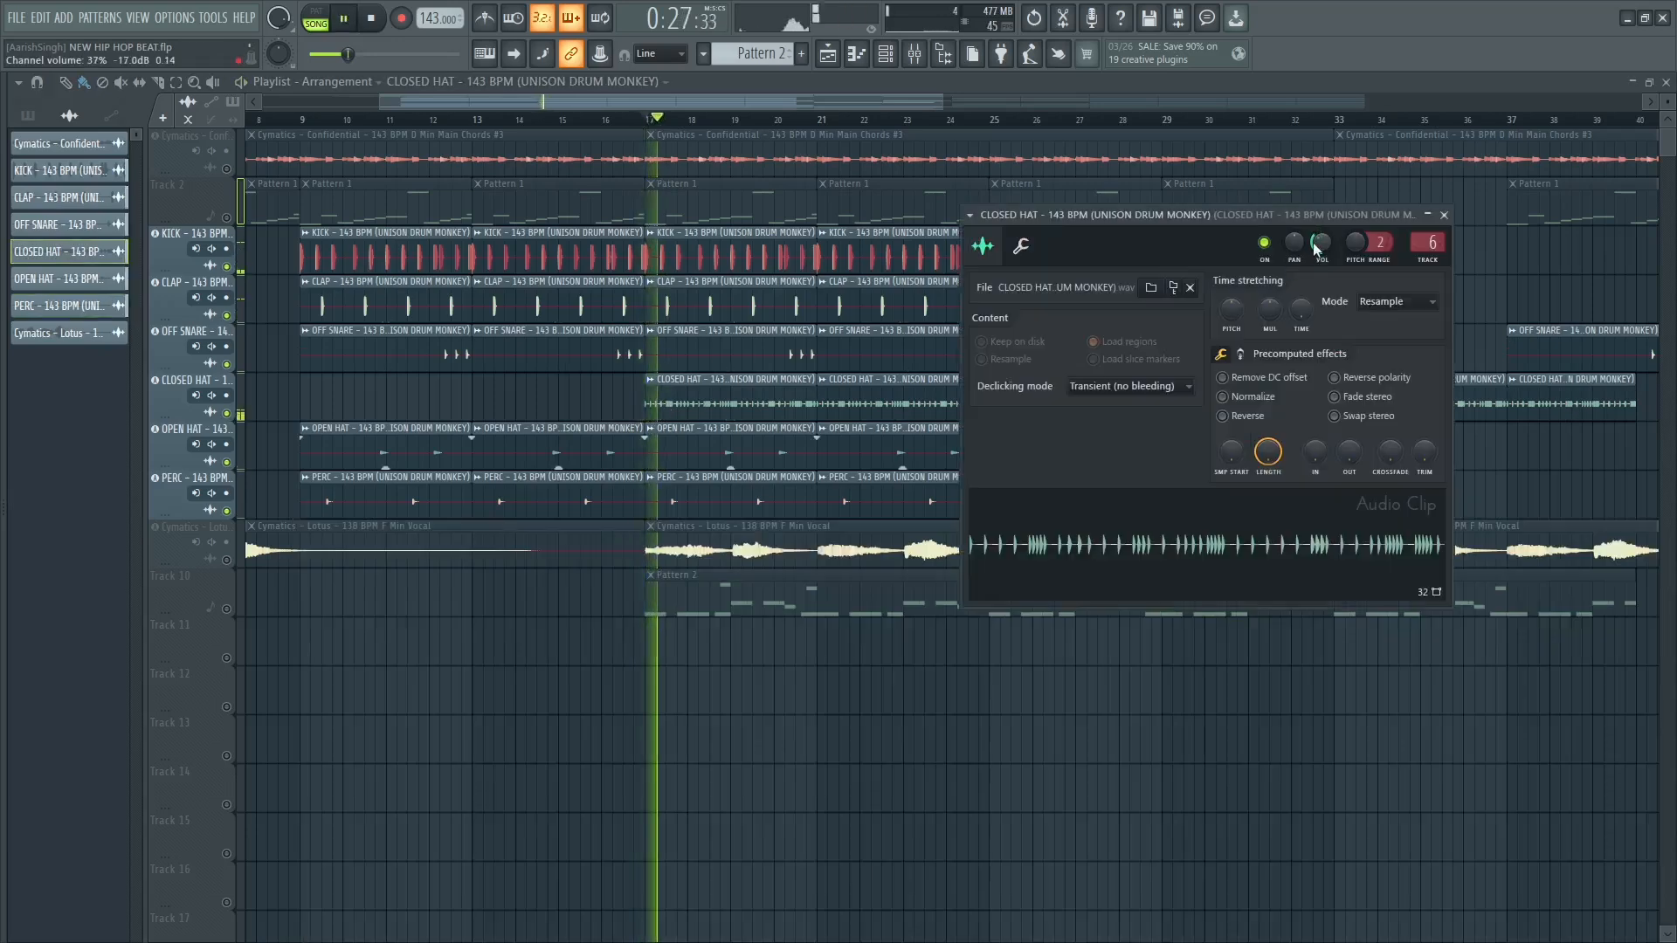
pyautogui.press('F9')
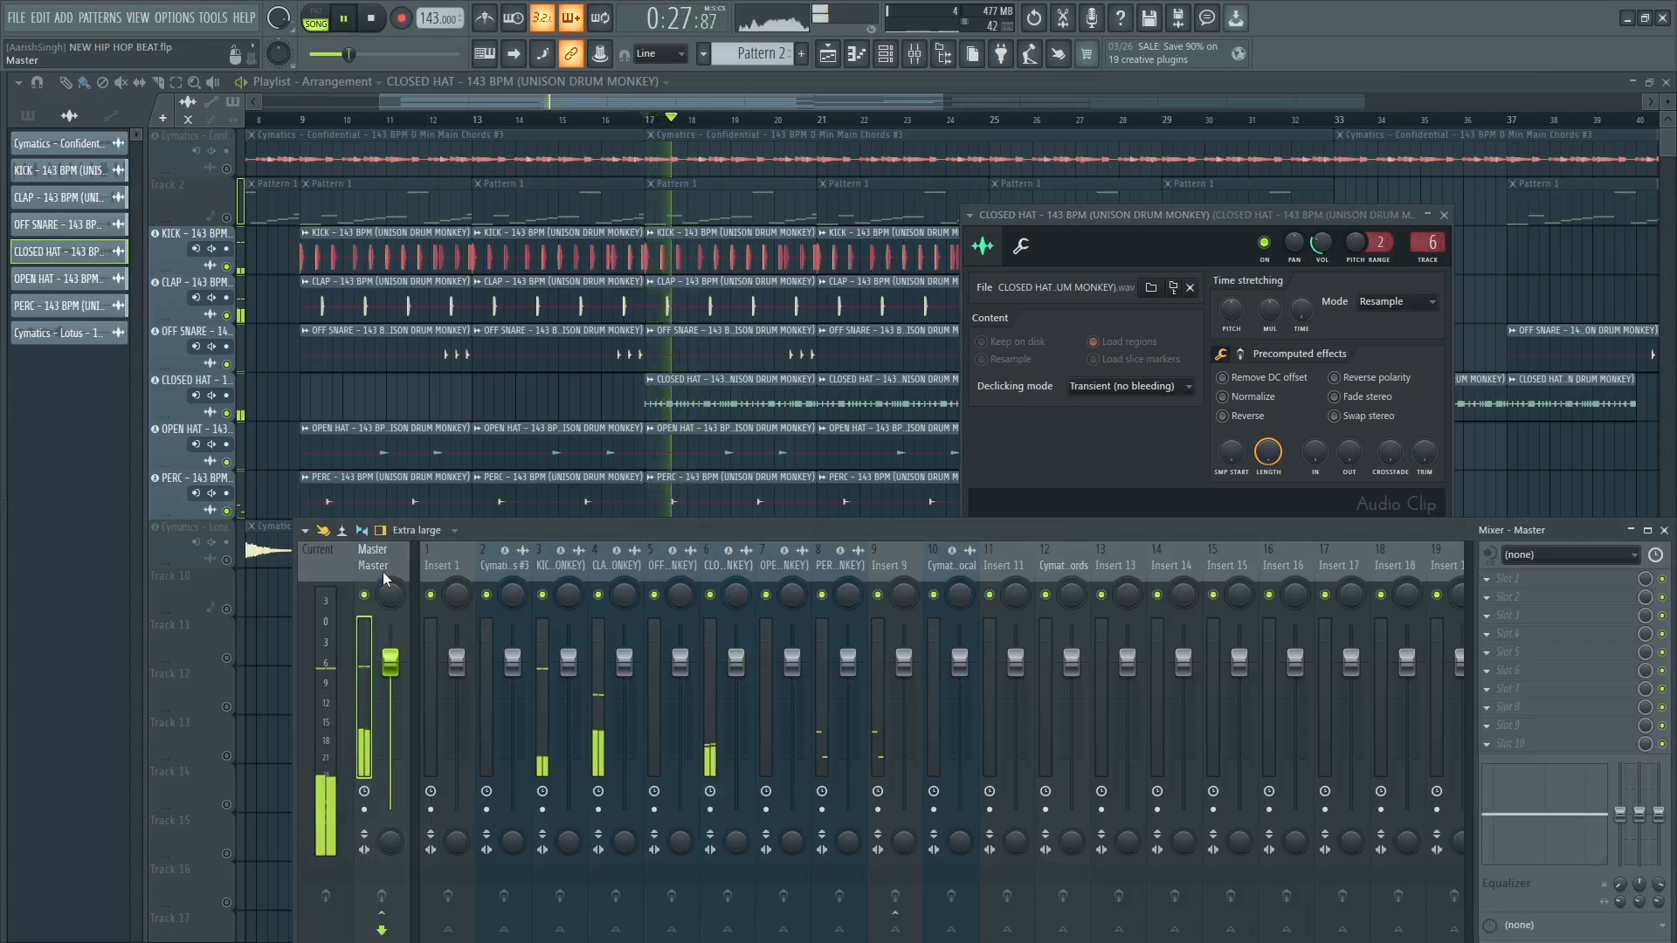
# Set the kick's channel volume to about 48%, close its settings, and recheck the Master level with the mixer during playback.
pyautogui.doubleClick(717, 255)
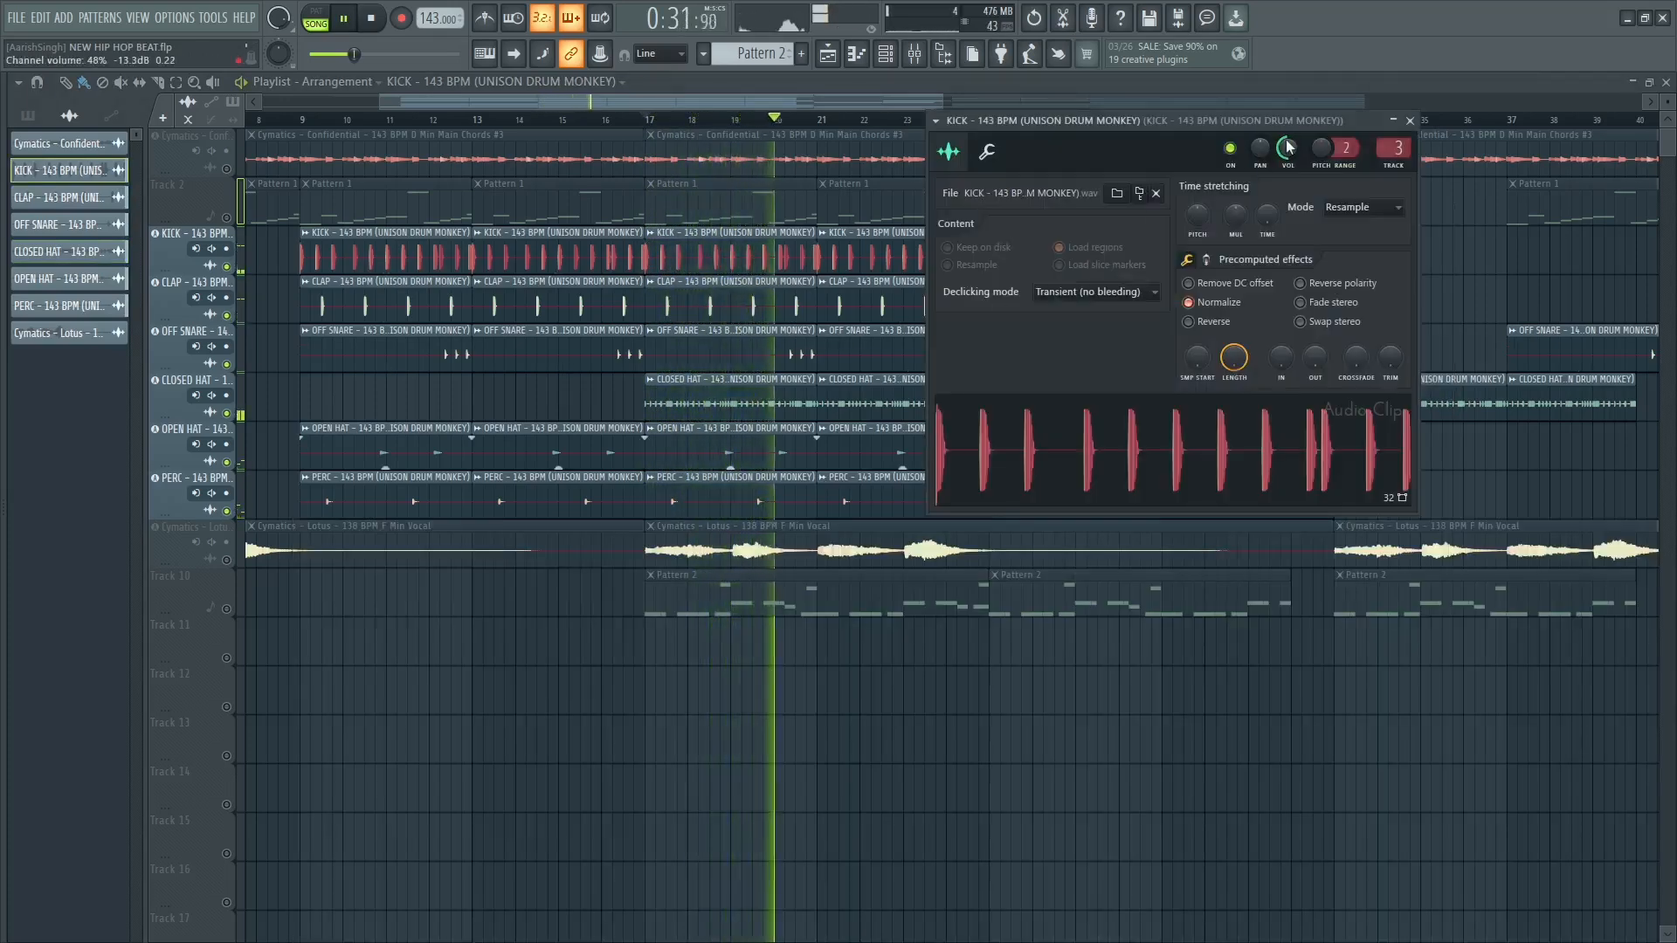
pyautogui.click(1410, 121)
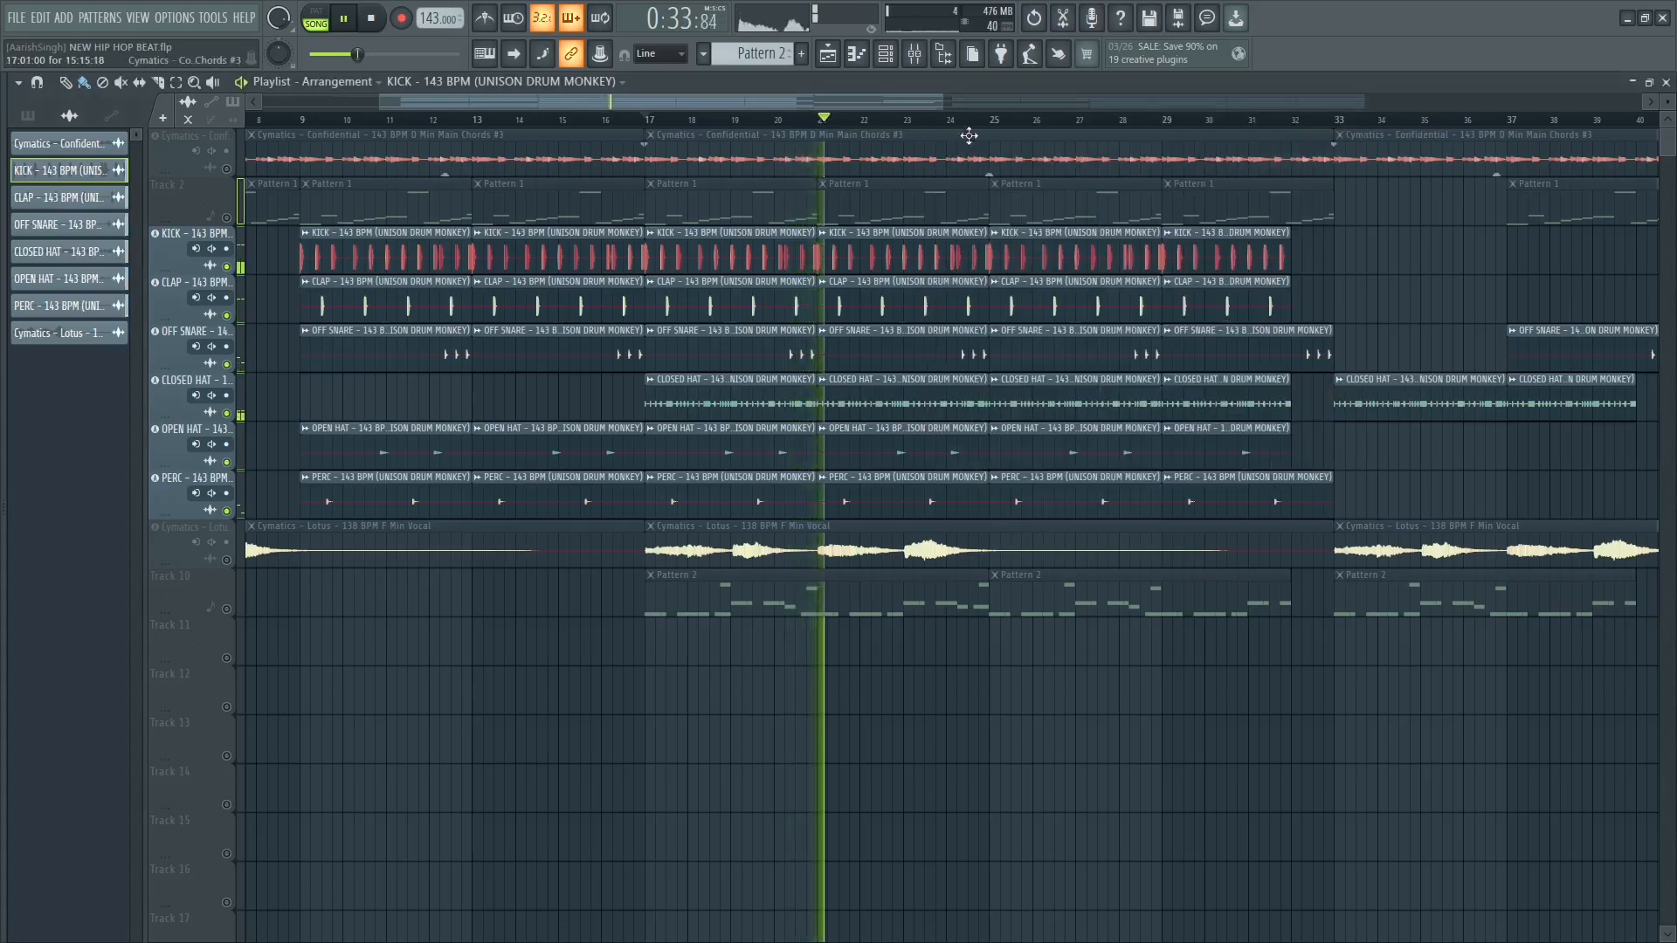
pyautogui.click(915, 53)
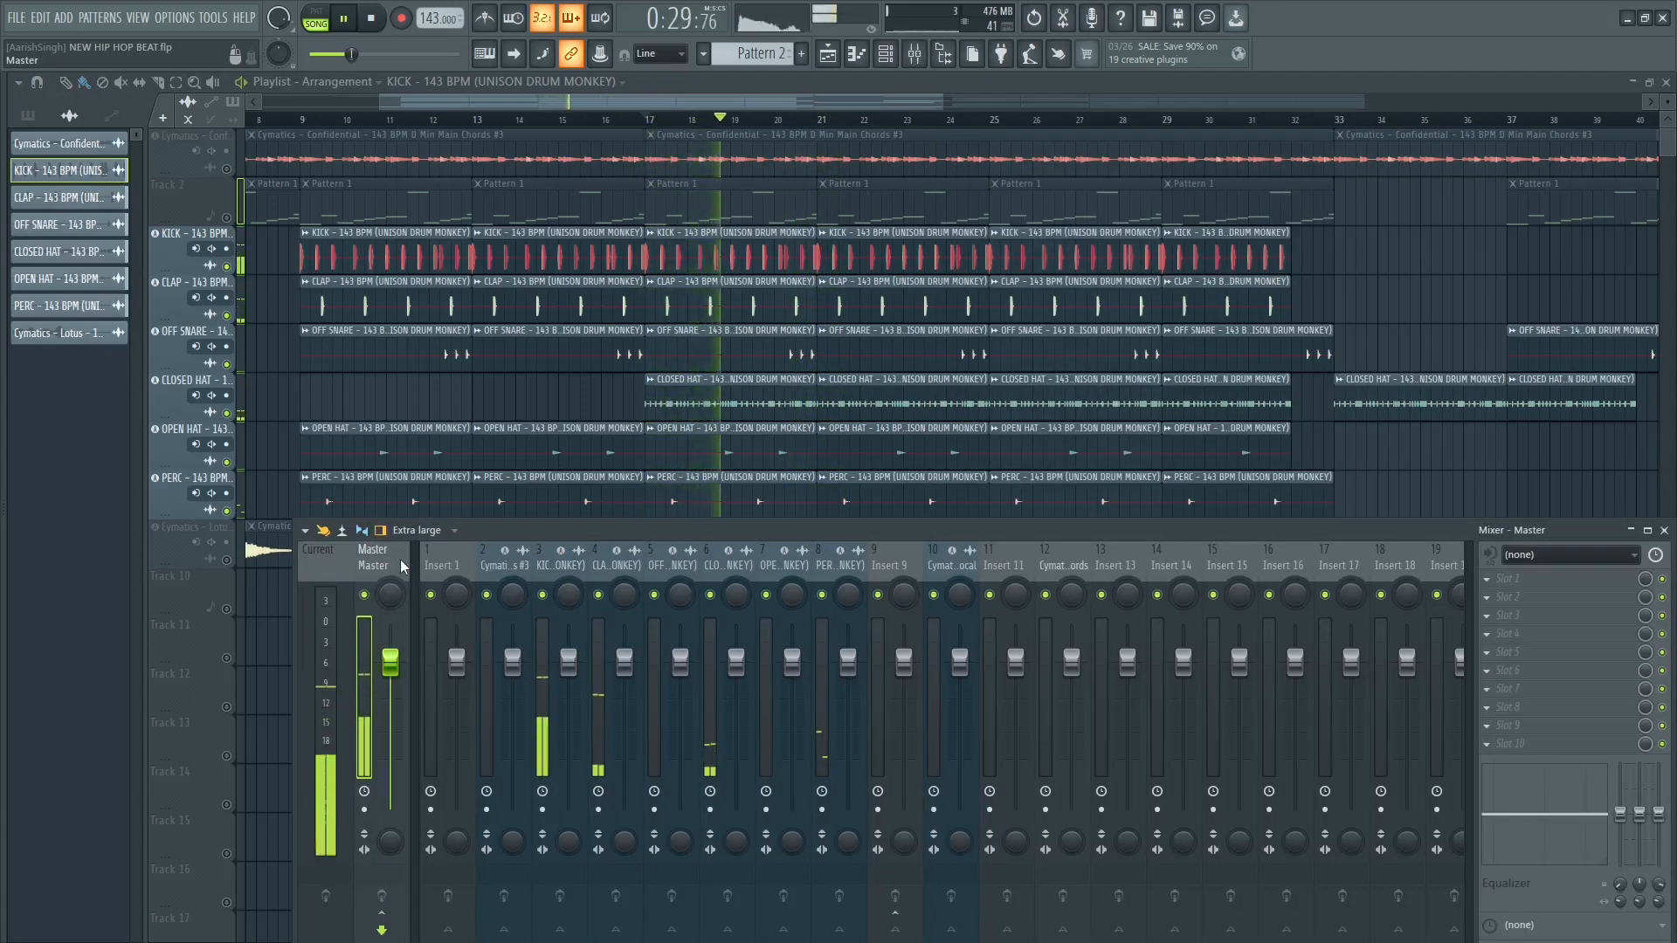
pyautogui.press('space')
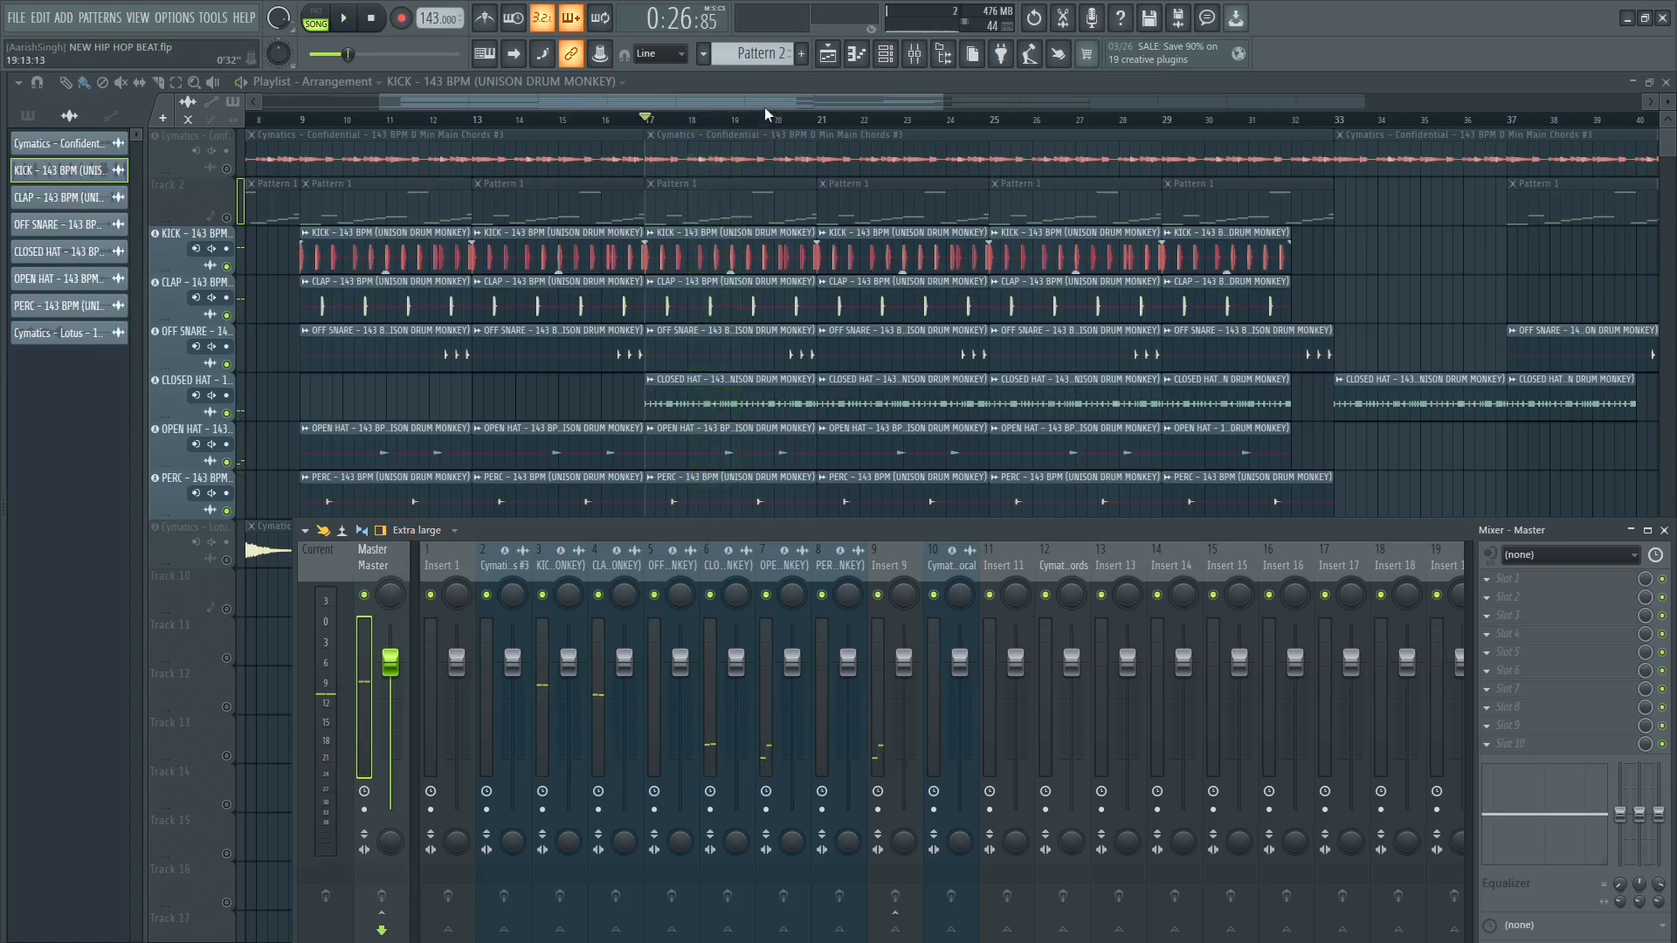
pyautogui.press('F9')
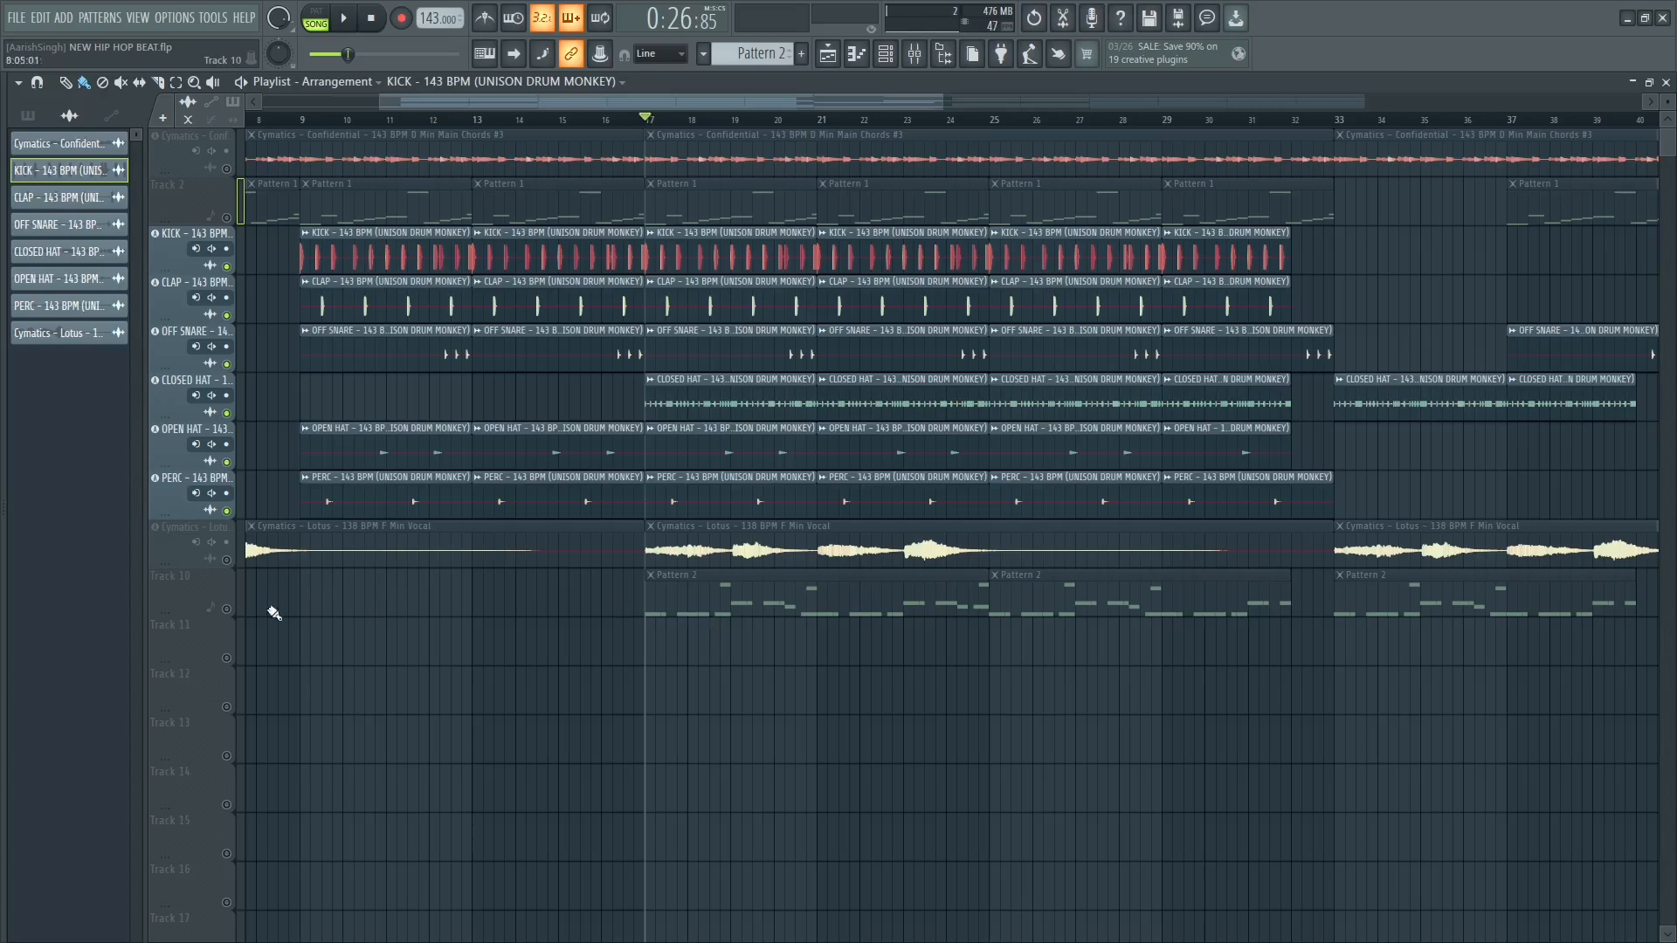
# Solo the KICK track, unmute Track 10 with Pattern 2, and play both while watching their levels in the mixer.
pyautogui.click(220, 605)
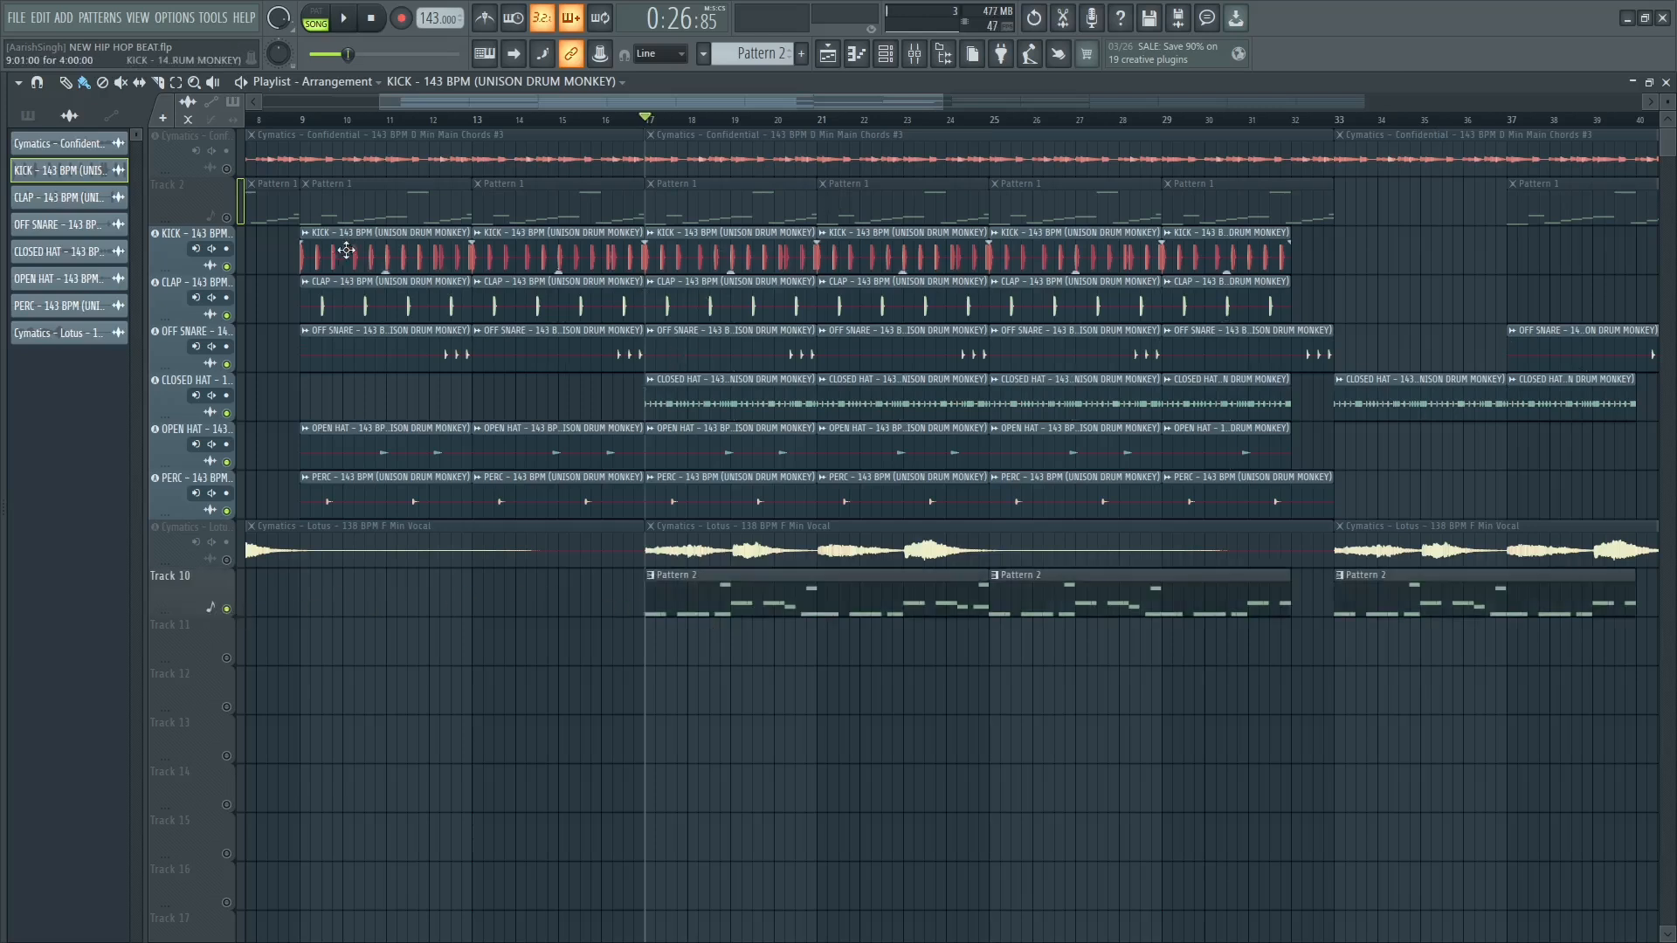
pyautogui.rightClick(227, 267)
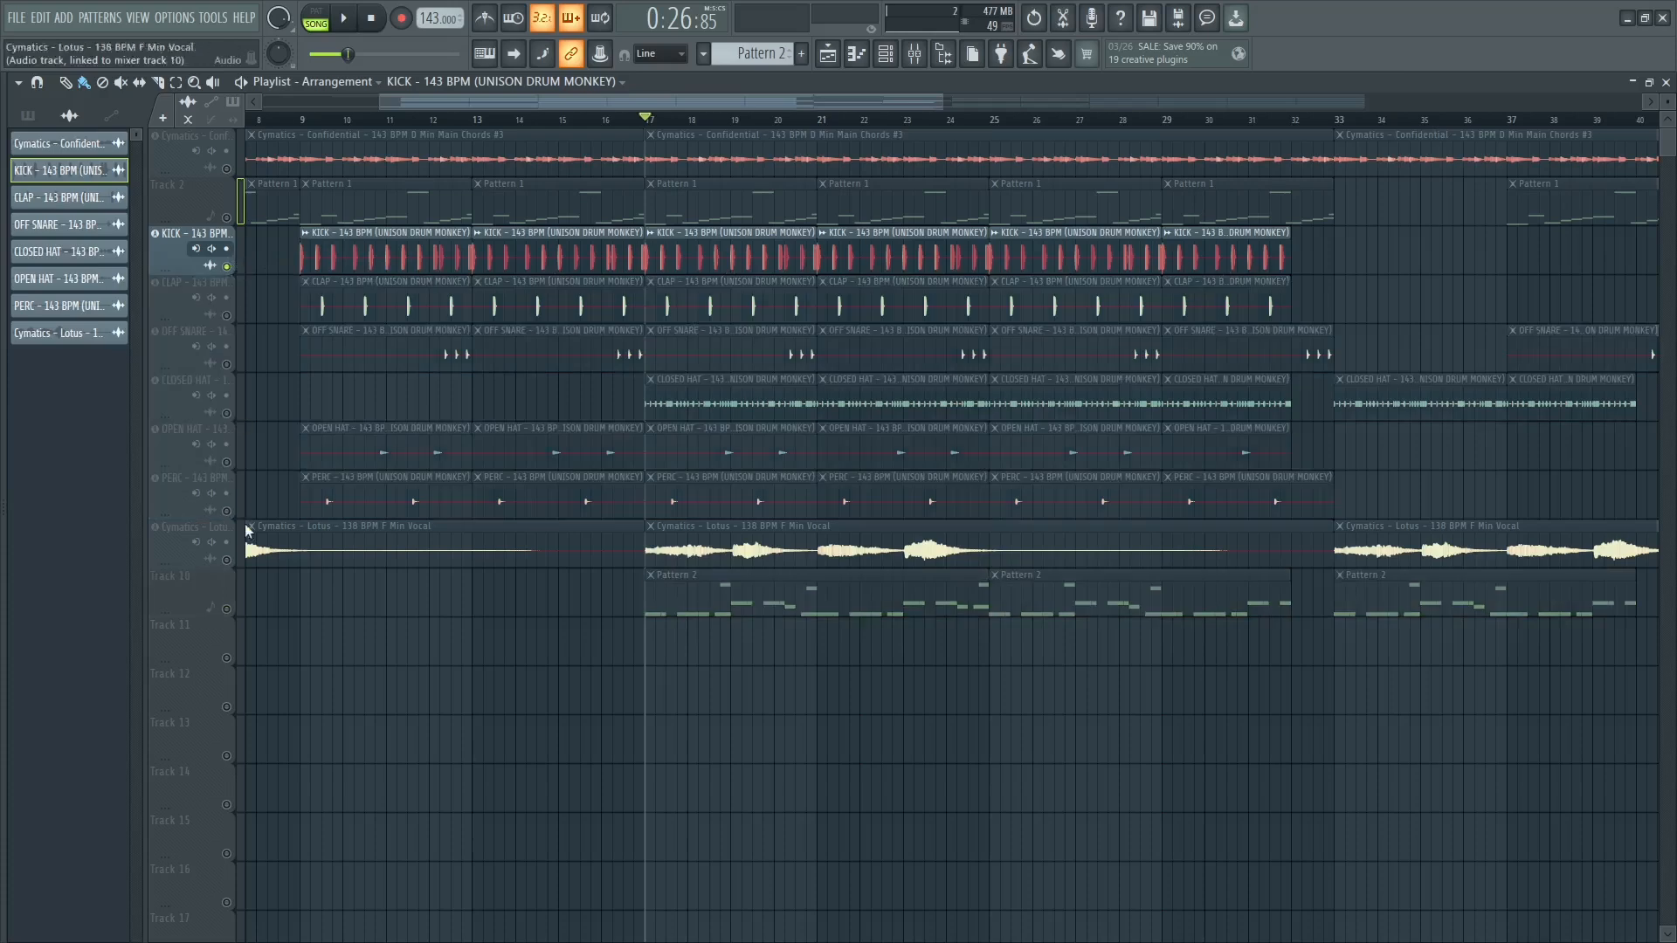
pyautogui.click(229, 609)
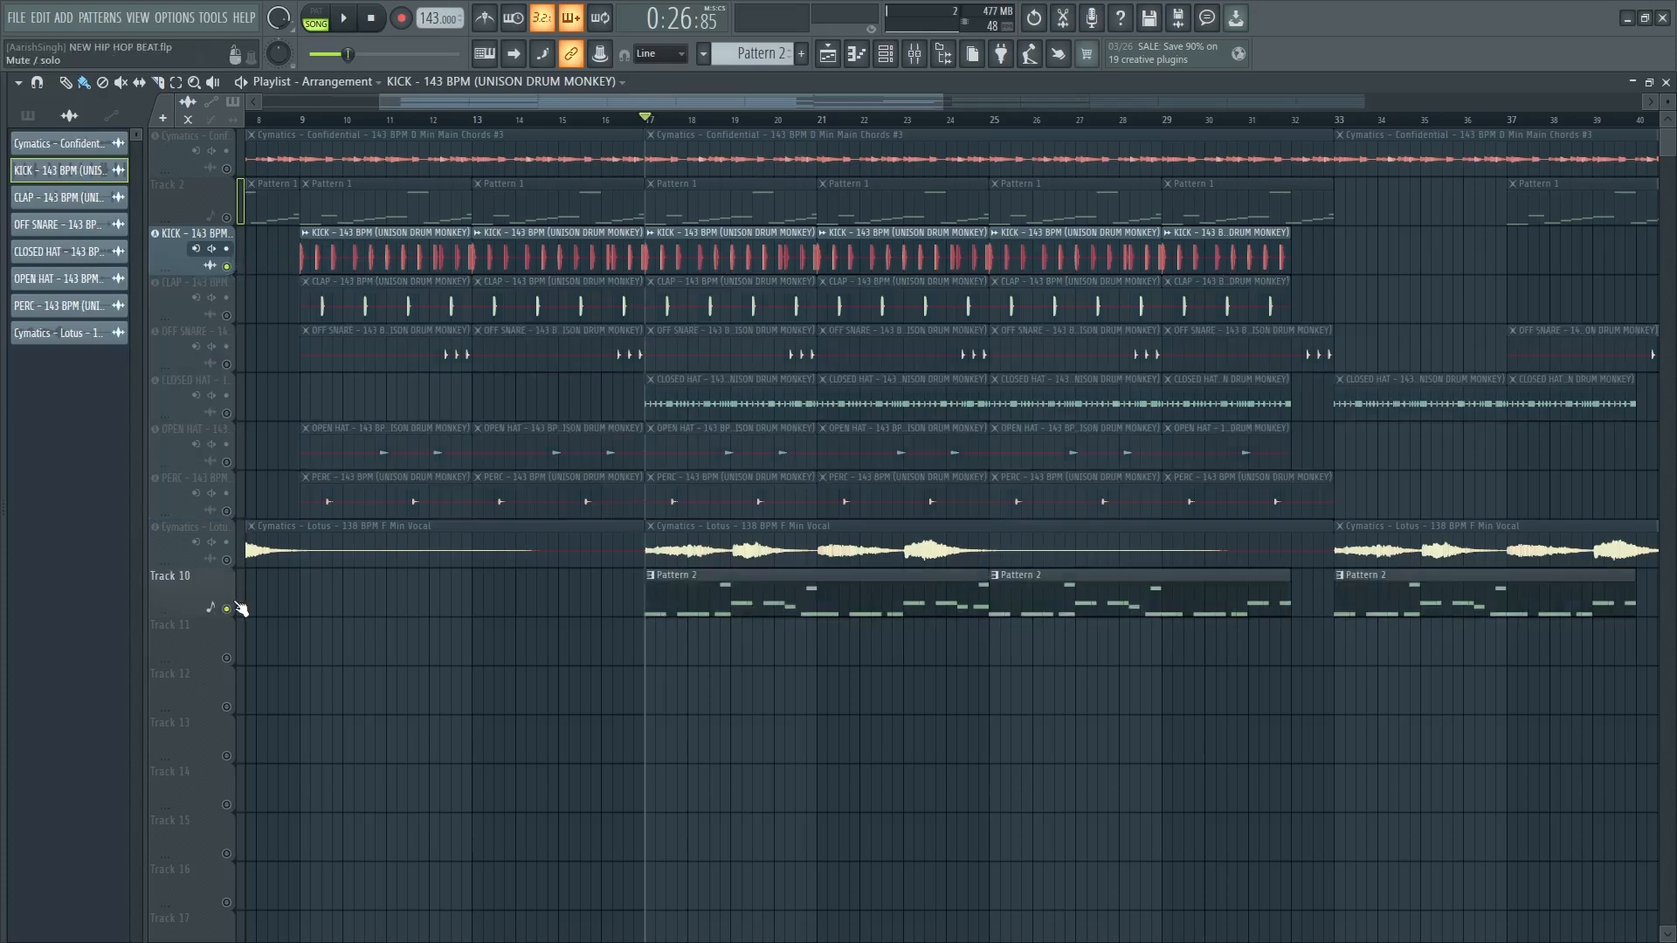
pyautogui.press('space')
pyautogui.click(915, 53)
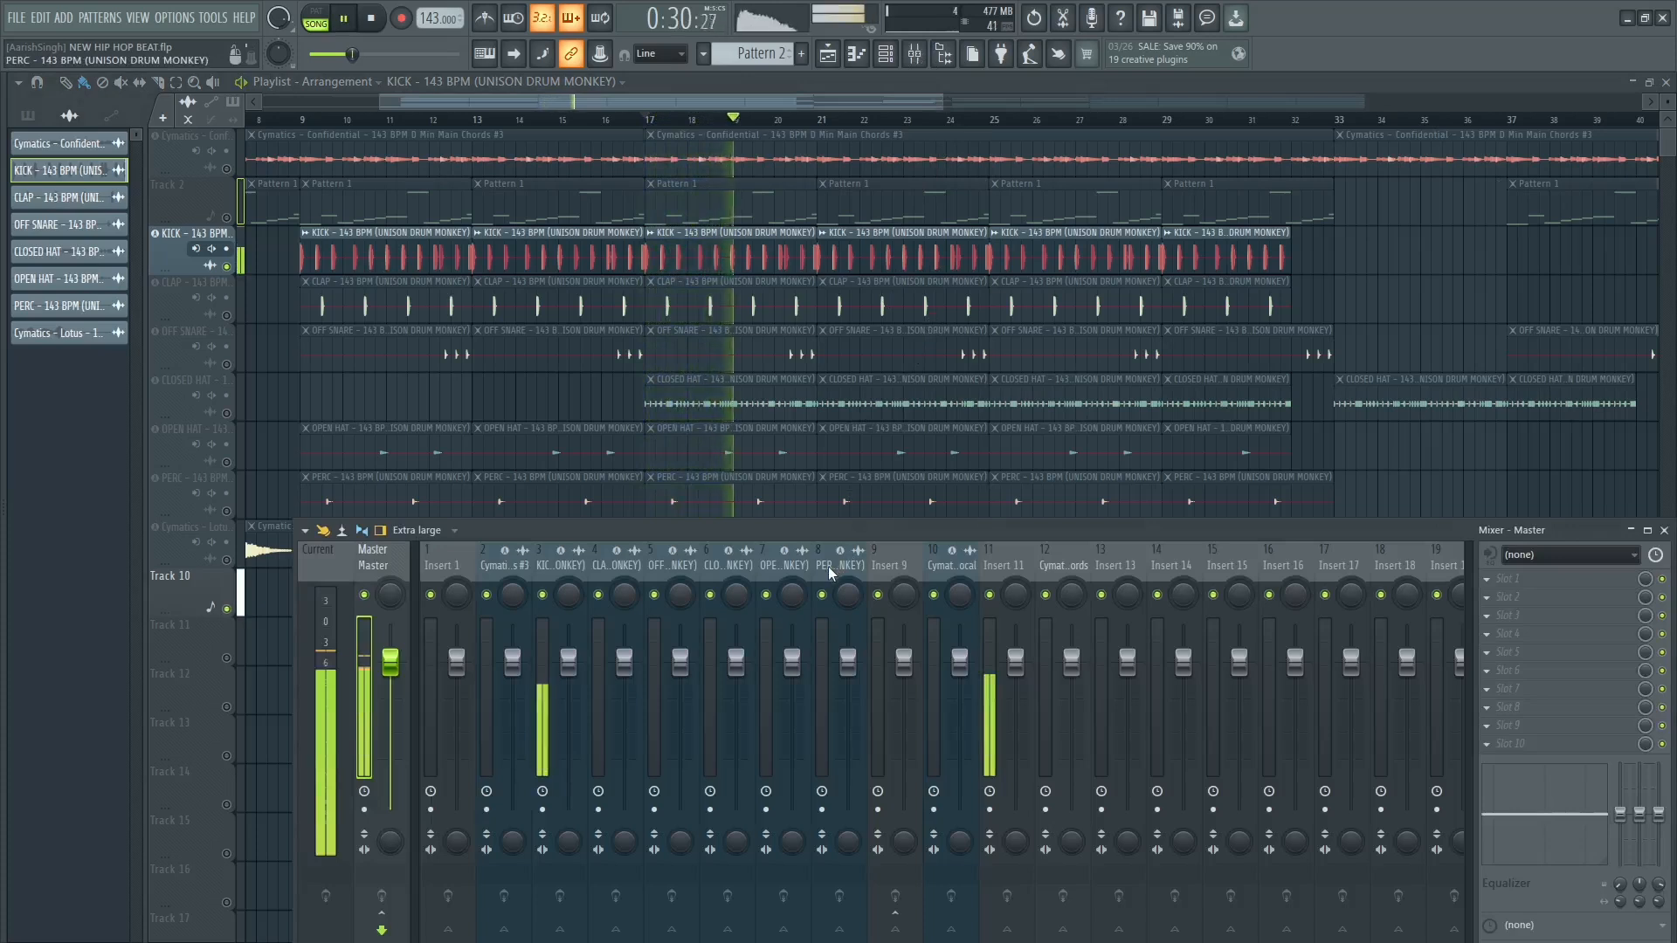
pyautogui.press('space')
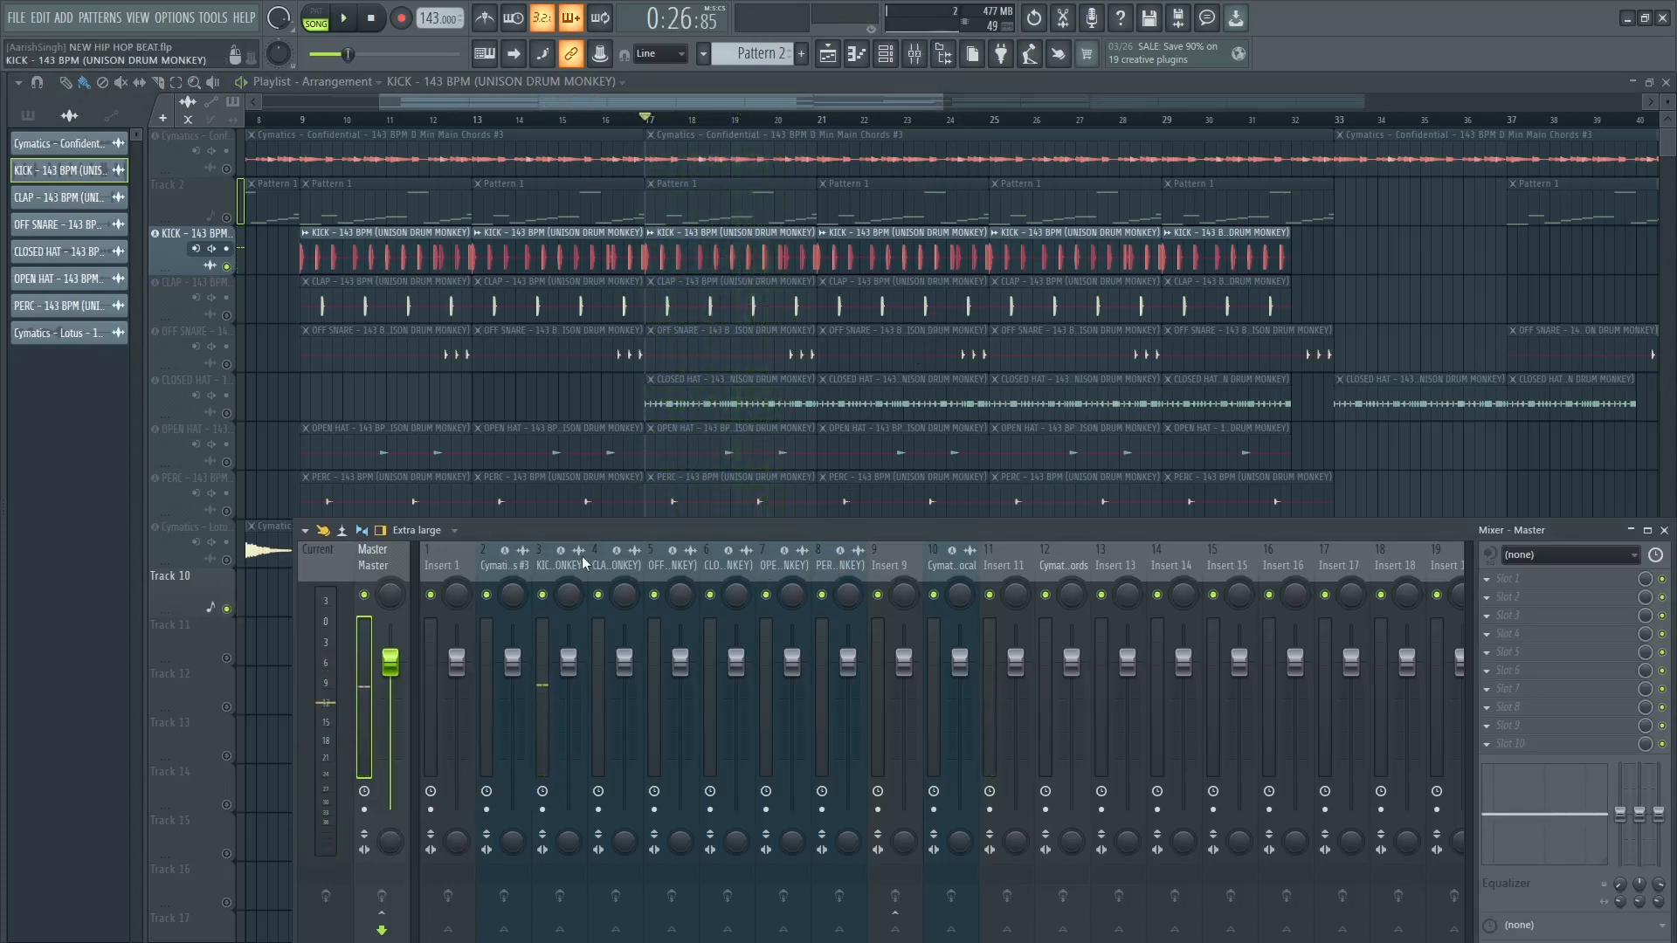
# Play the section with the kick's mixer track selected, examine its level, and hide the mixer.
pyautogui.click(552, 565)
pyautogui.press('space')
pyautogui.press('space')
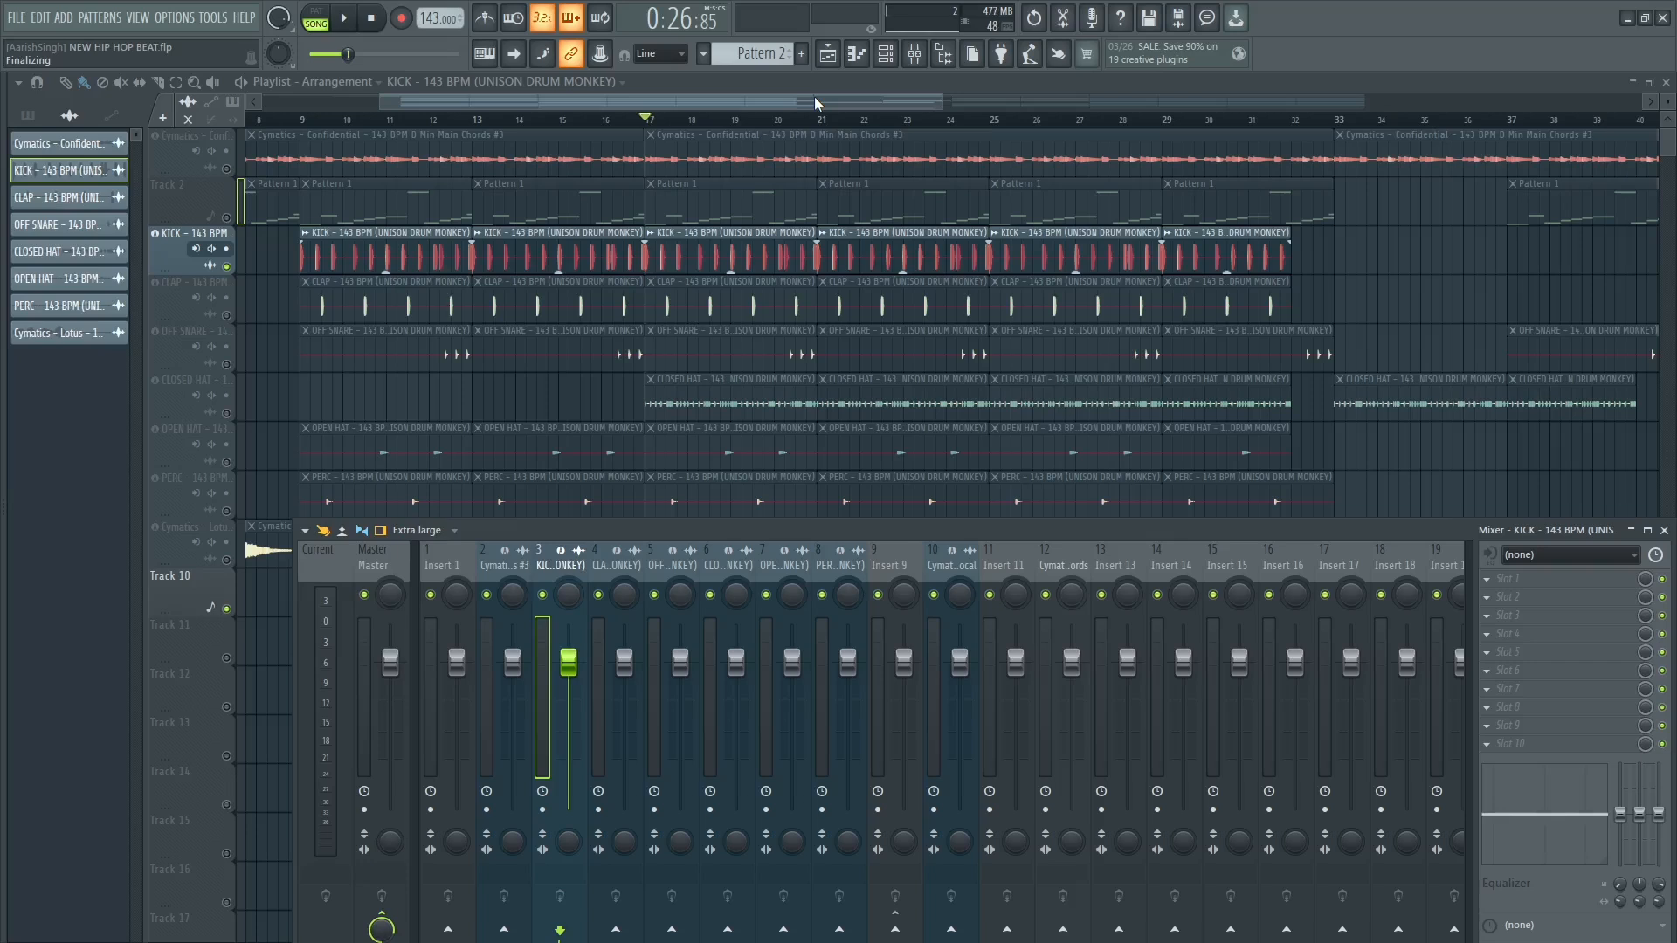
pyautogui.click(861, 102)
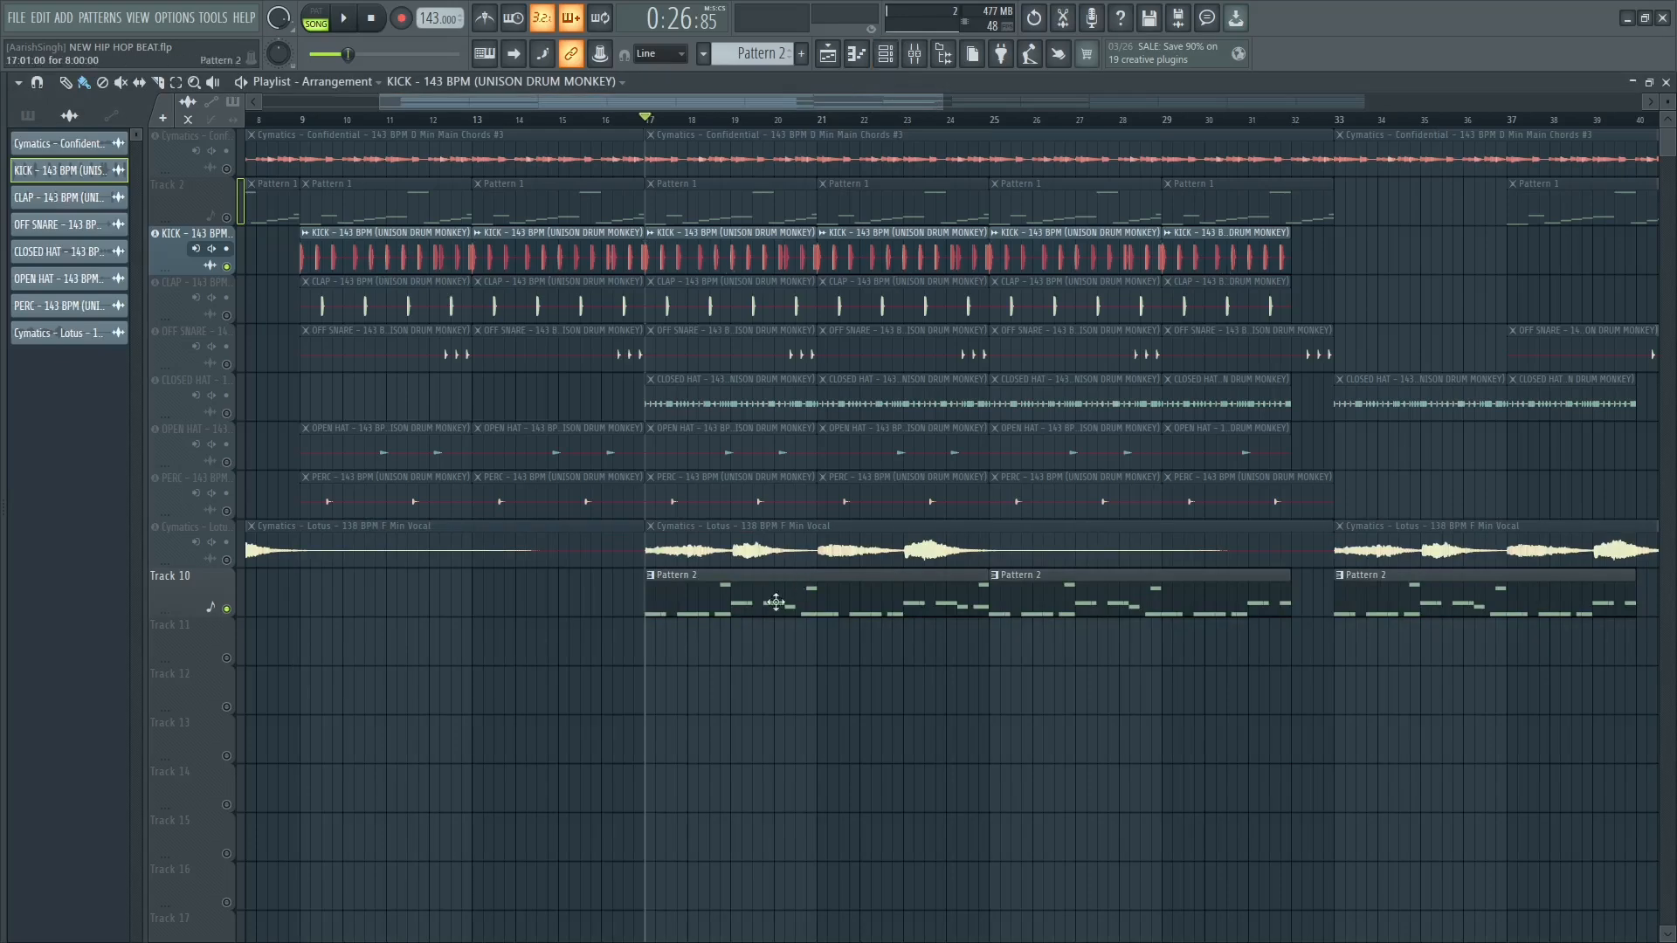
# Set the volume of the channel routed to Insert 11 to about 65% during playback, and check the Master level against the kick.
pyautogui.click(904, 54)
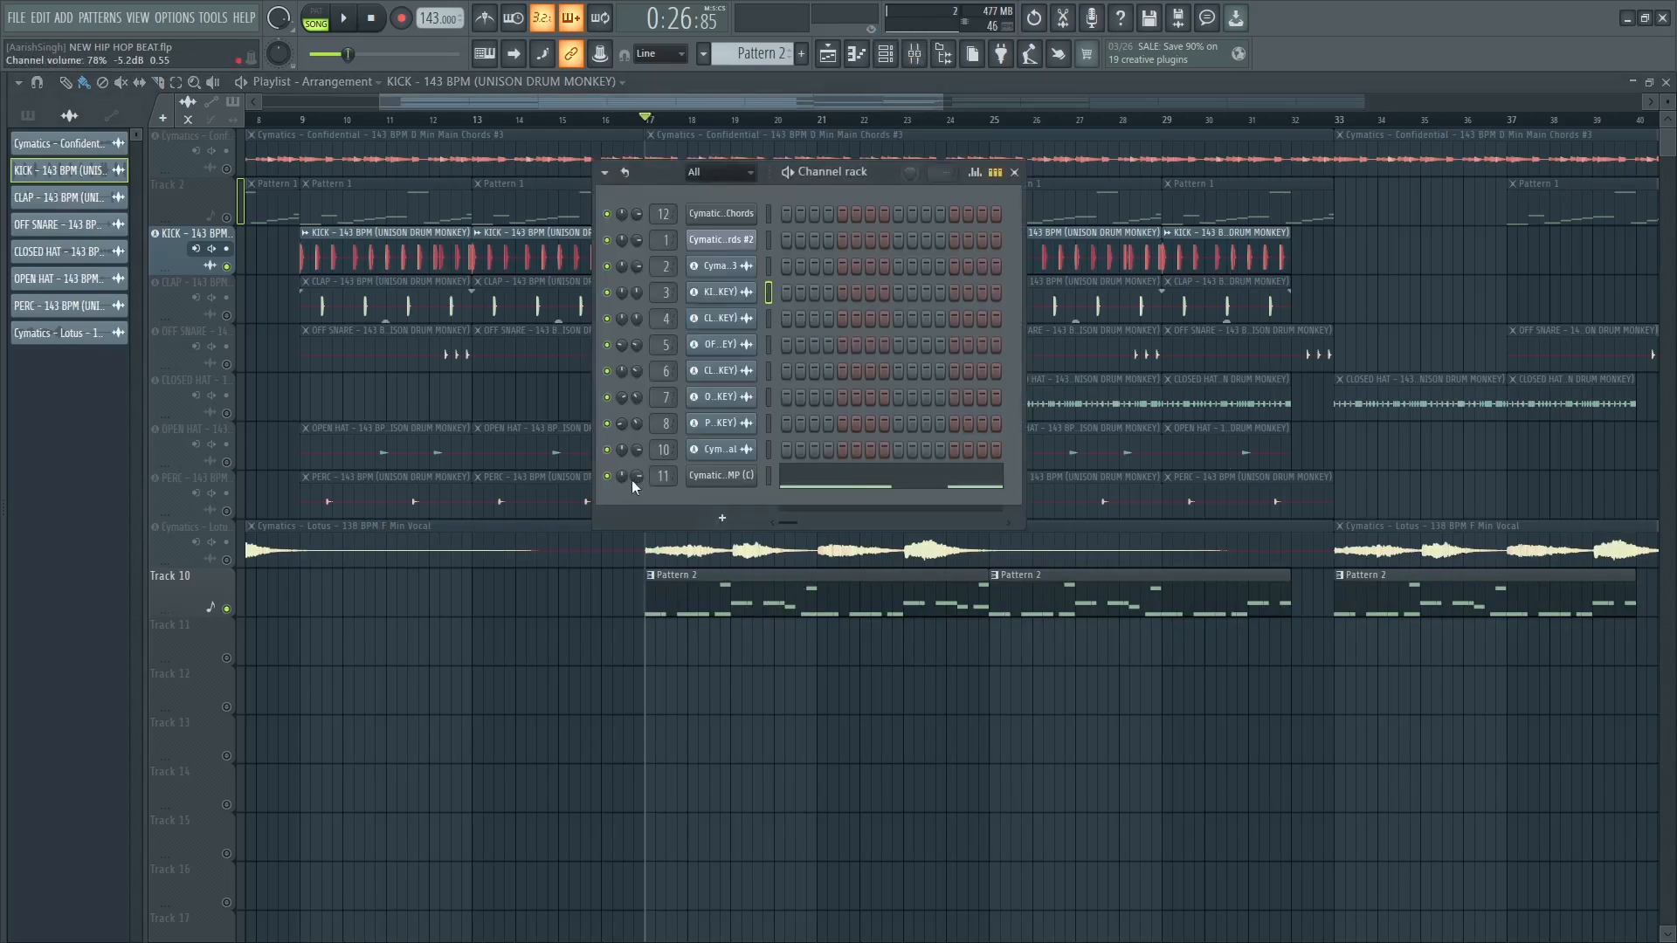
pyautogui.doubleClick(664, 476)
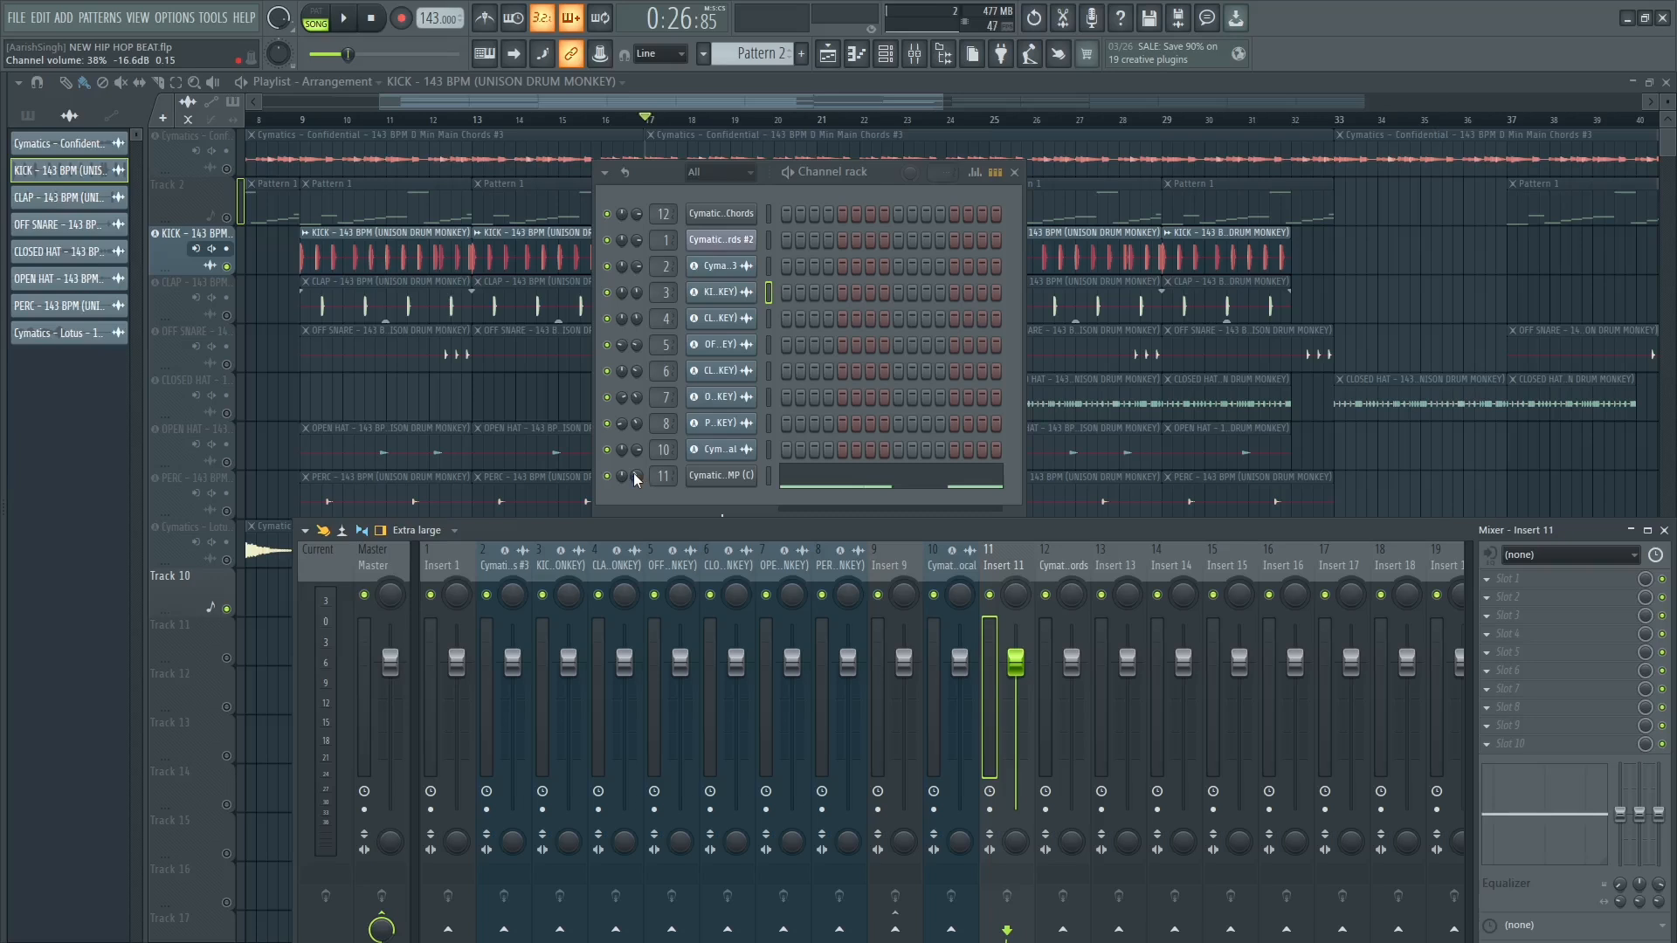
pyautogui.press('space')
pyautogui.moveTo(634, 475); pyautogui.dragTo(634, 446)
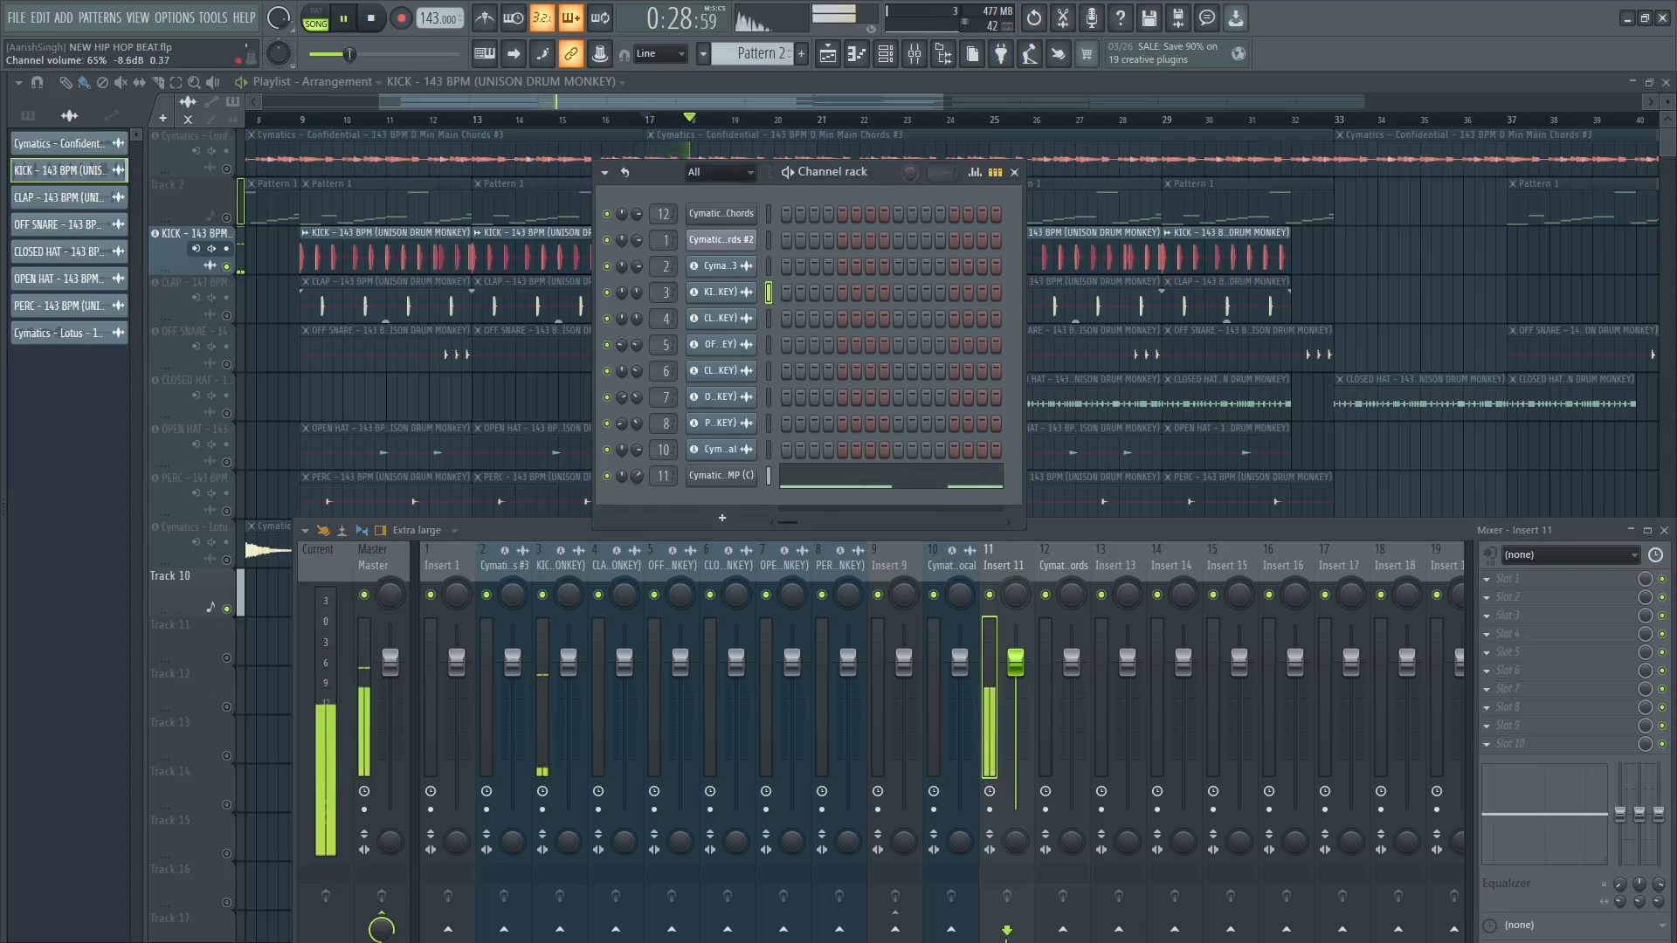
pyautogui.press('space')
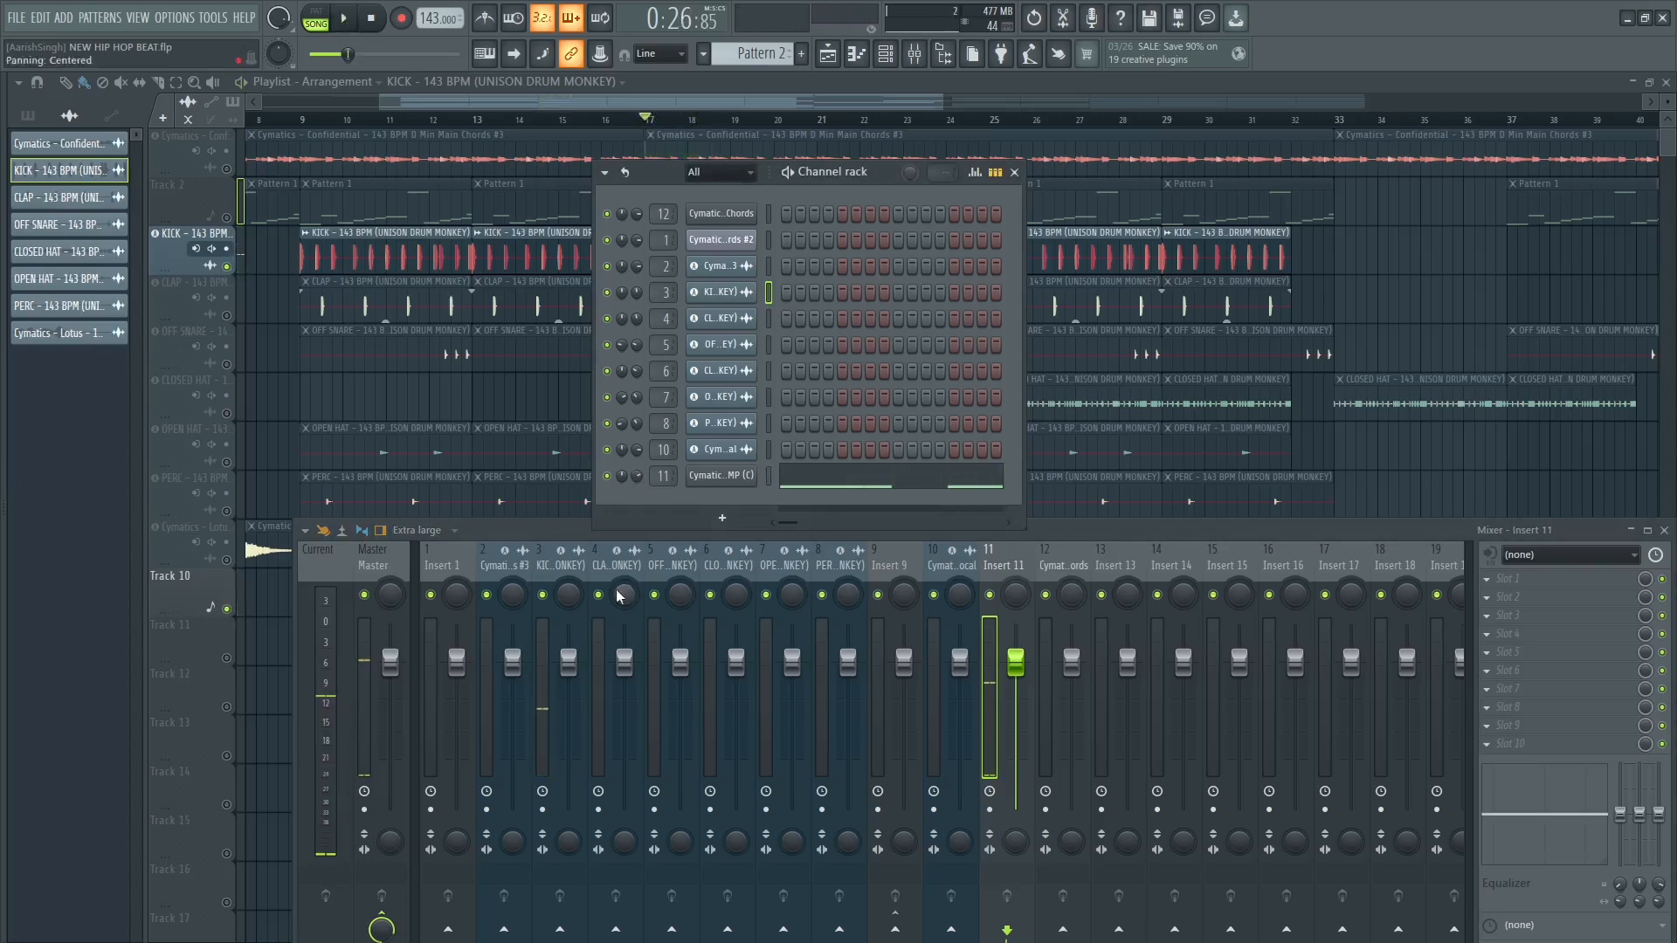
pyautogui.click(388, 564)
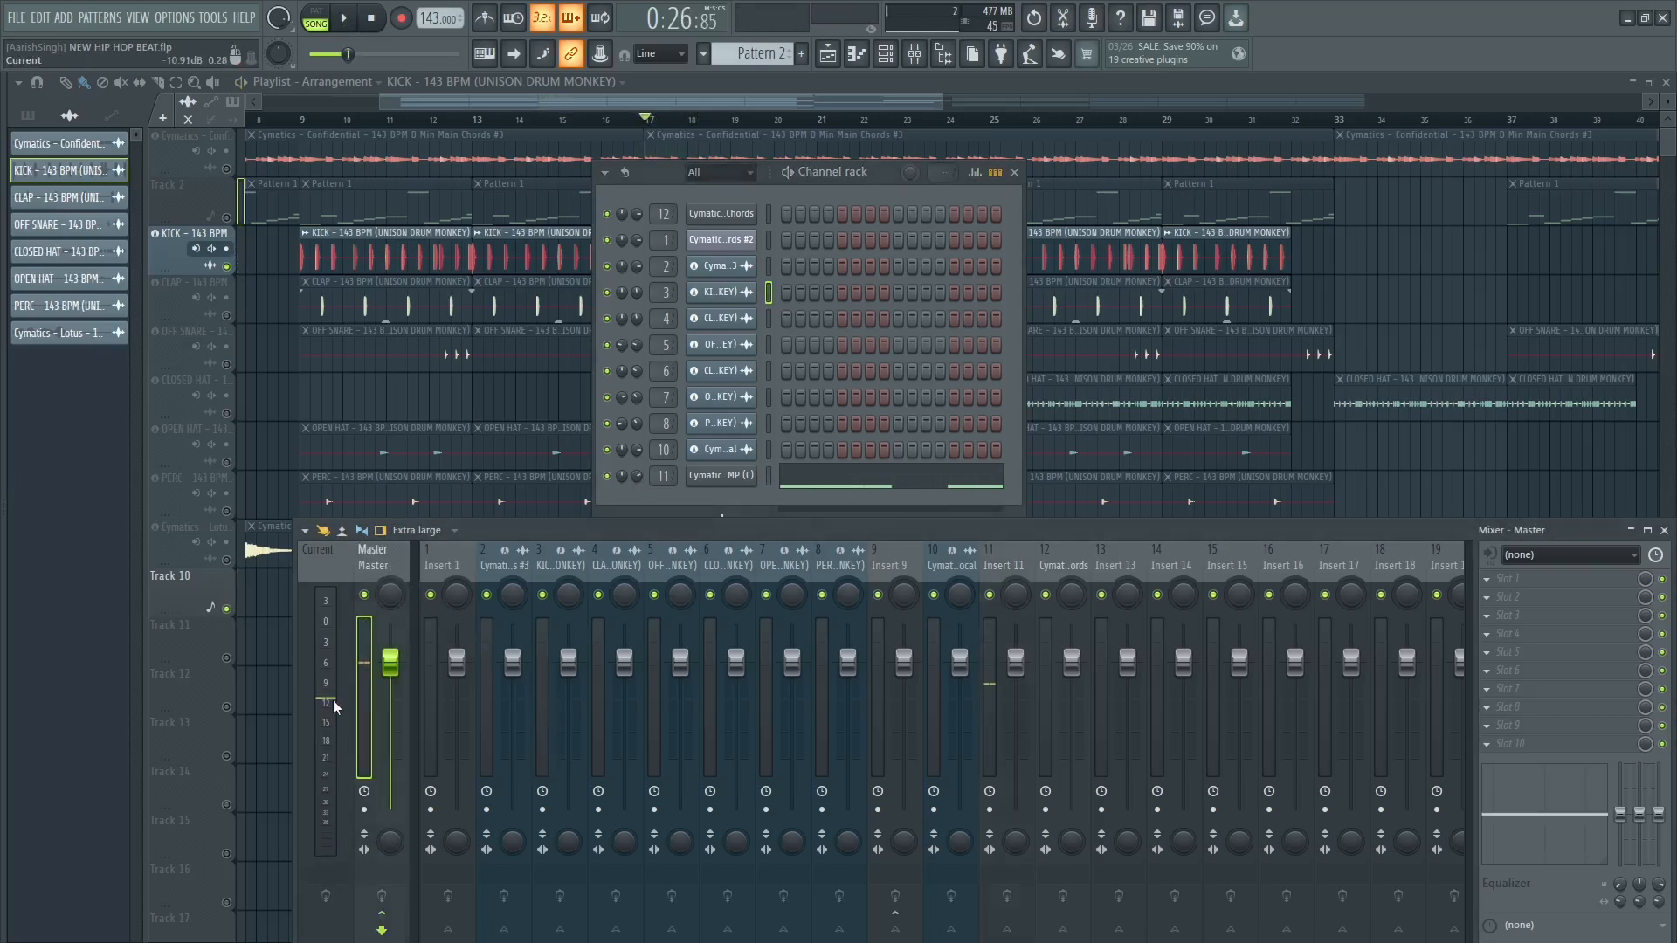
pyautogui.press('space')
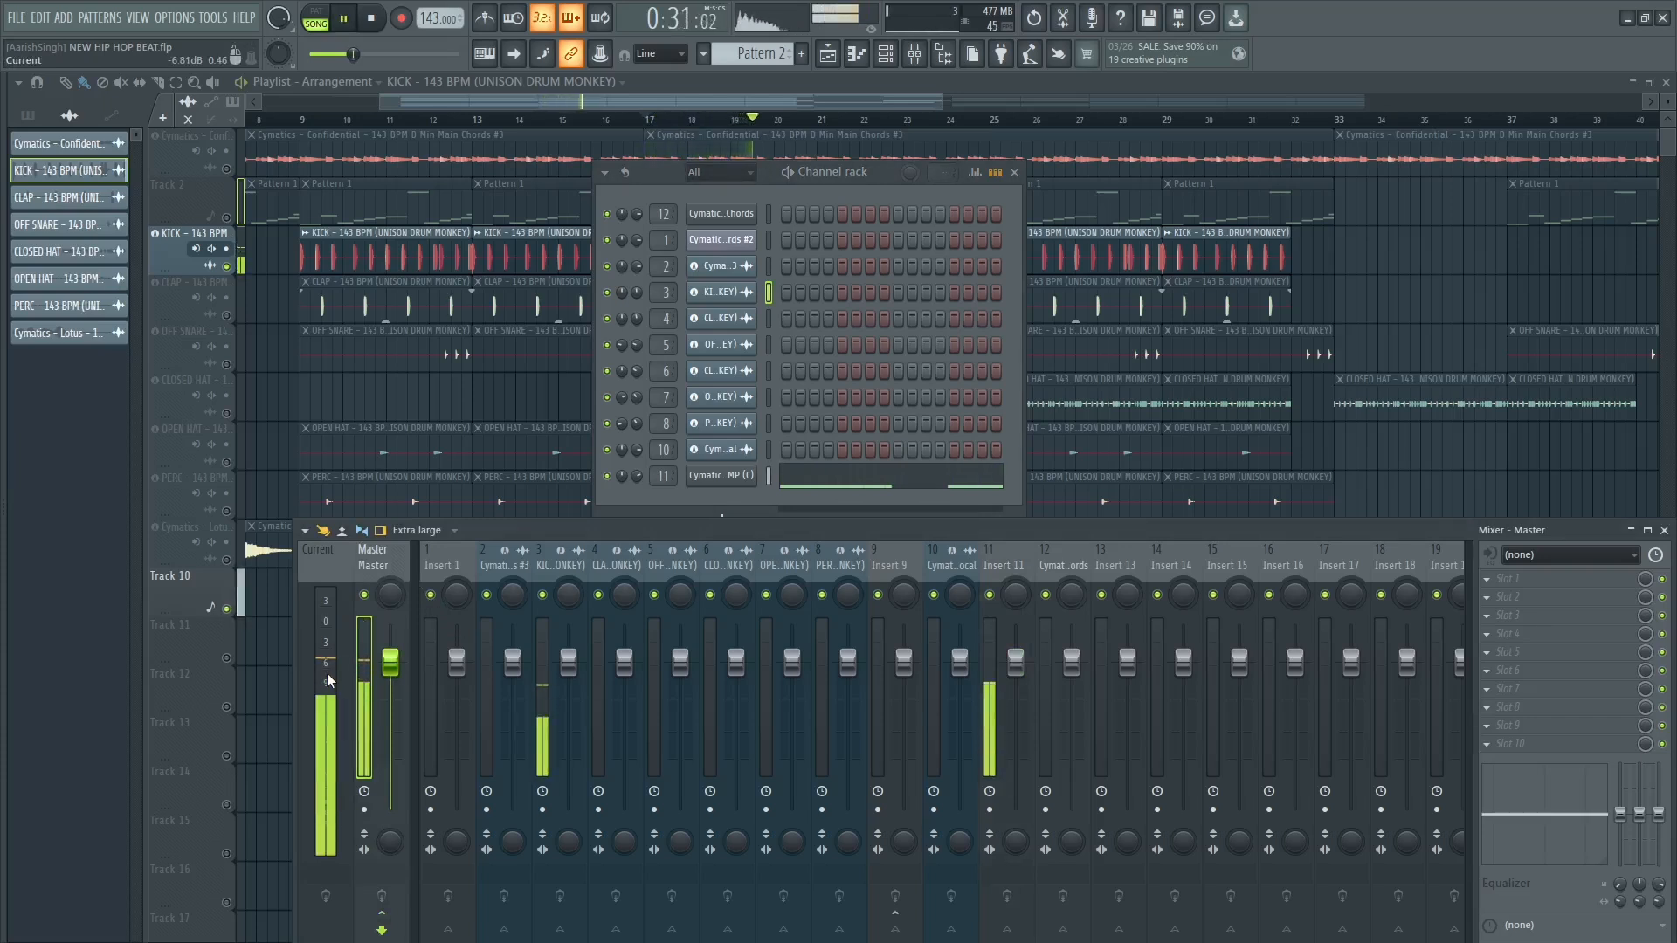
# Turn the volume of the channel routed to Insert 11 nearly off, and raise it to about 51% while playing with the kick.
pyautogui.press('space')
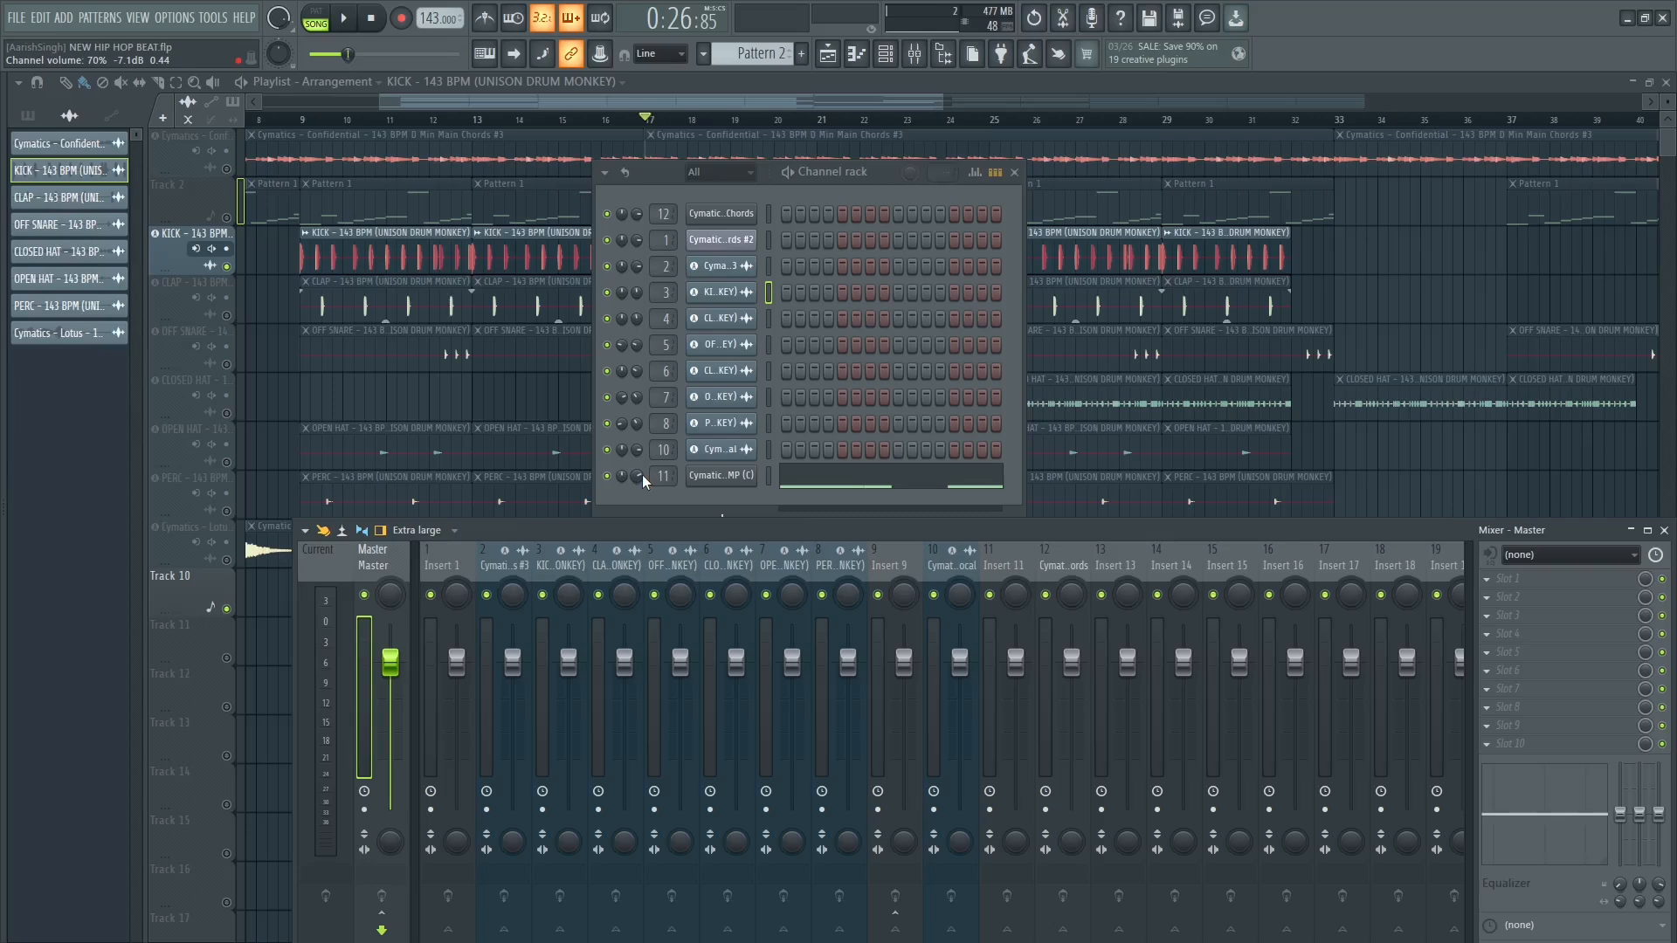
pyautogui.moveTo(637, 476)
pyautogui.mouseDown()
pyautogui.moveTo(638, 498)
pyautogui.moveTo(636, 474)
pyautogui.mouseUp()
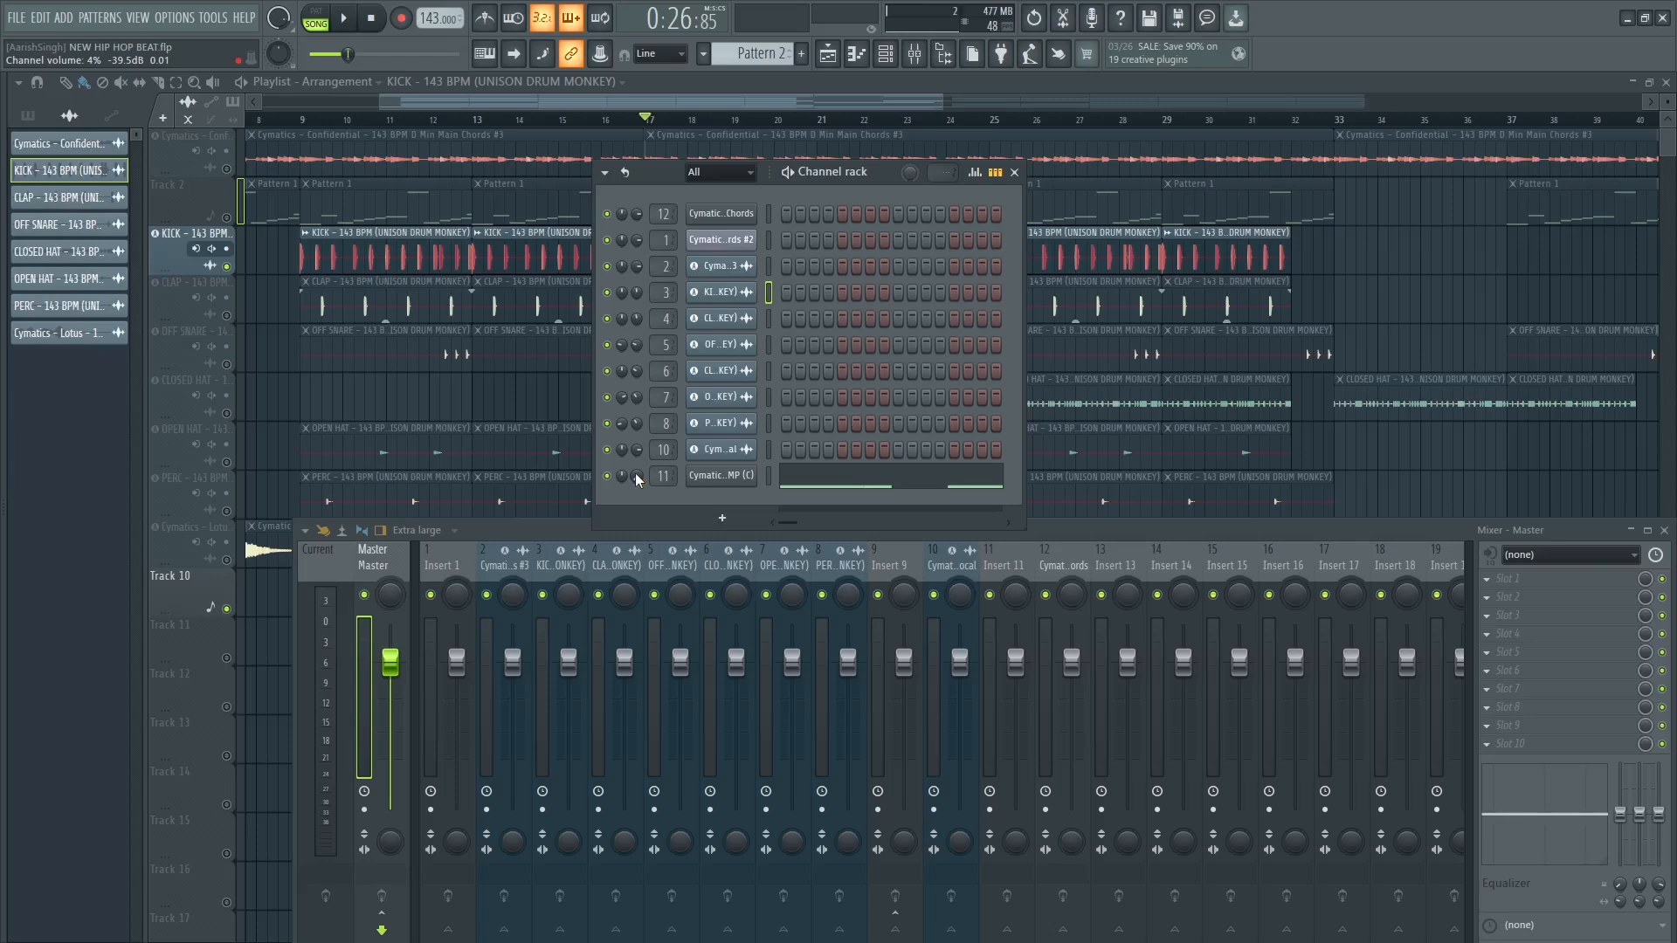
pyautogui.scroll(5, 636, 473)
pyautogui.press('space')
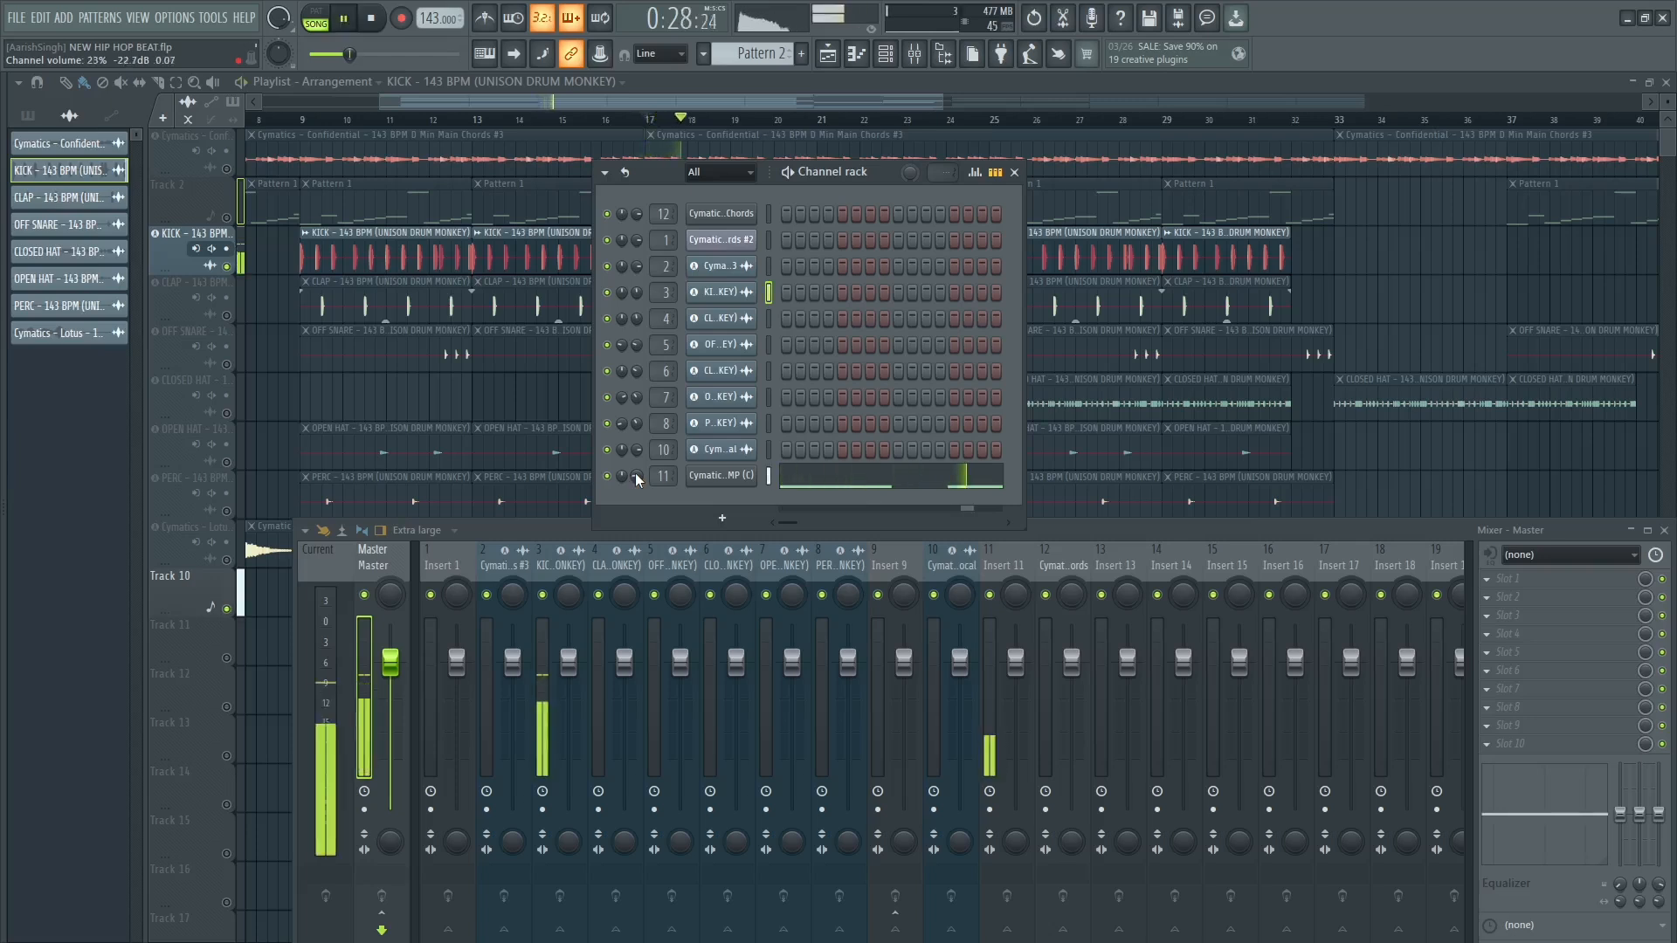
pyautogui.scroll(5, 636, 473)
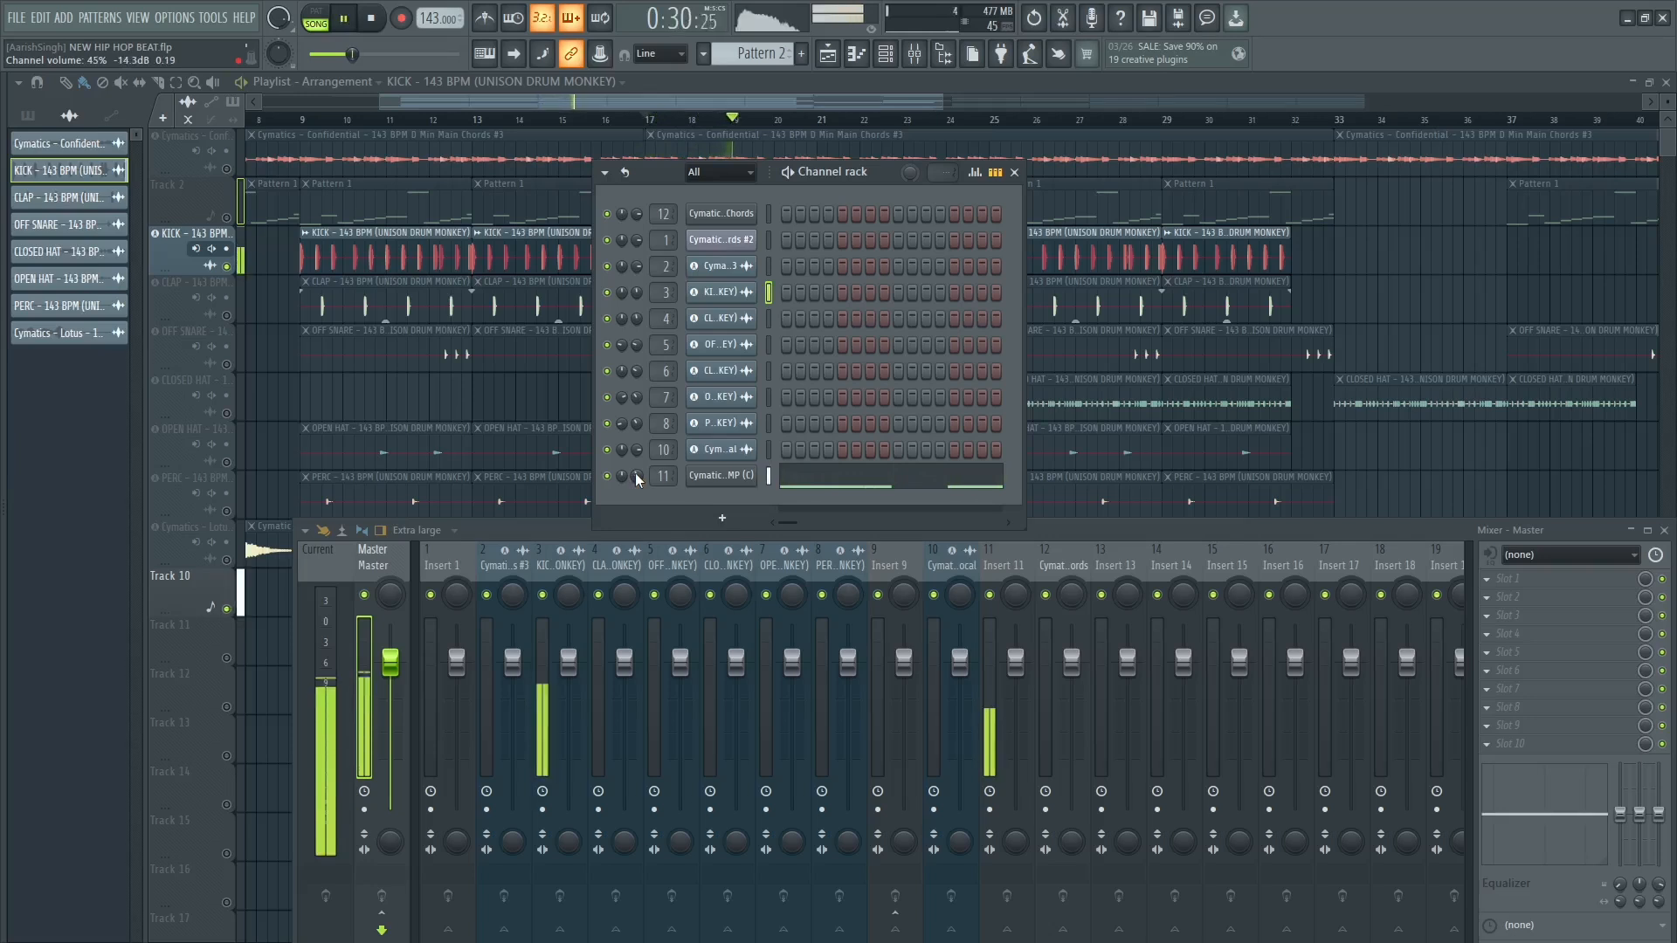
pyautogui.scroll(2, 636, 474)
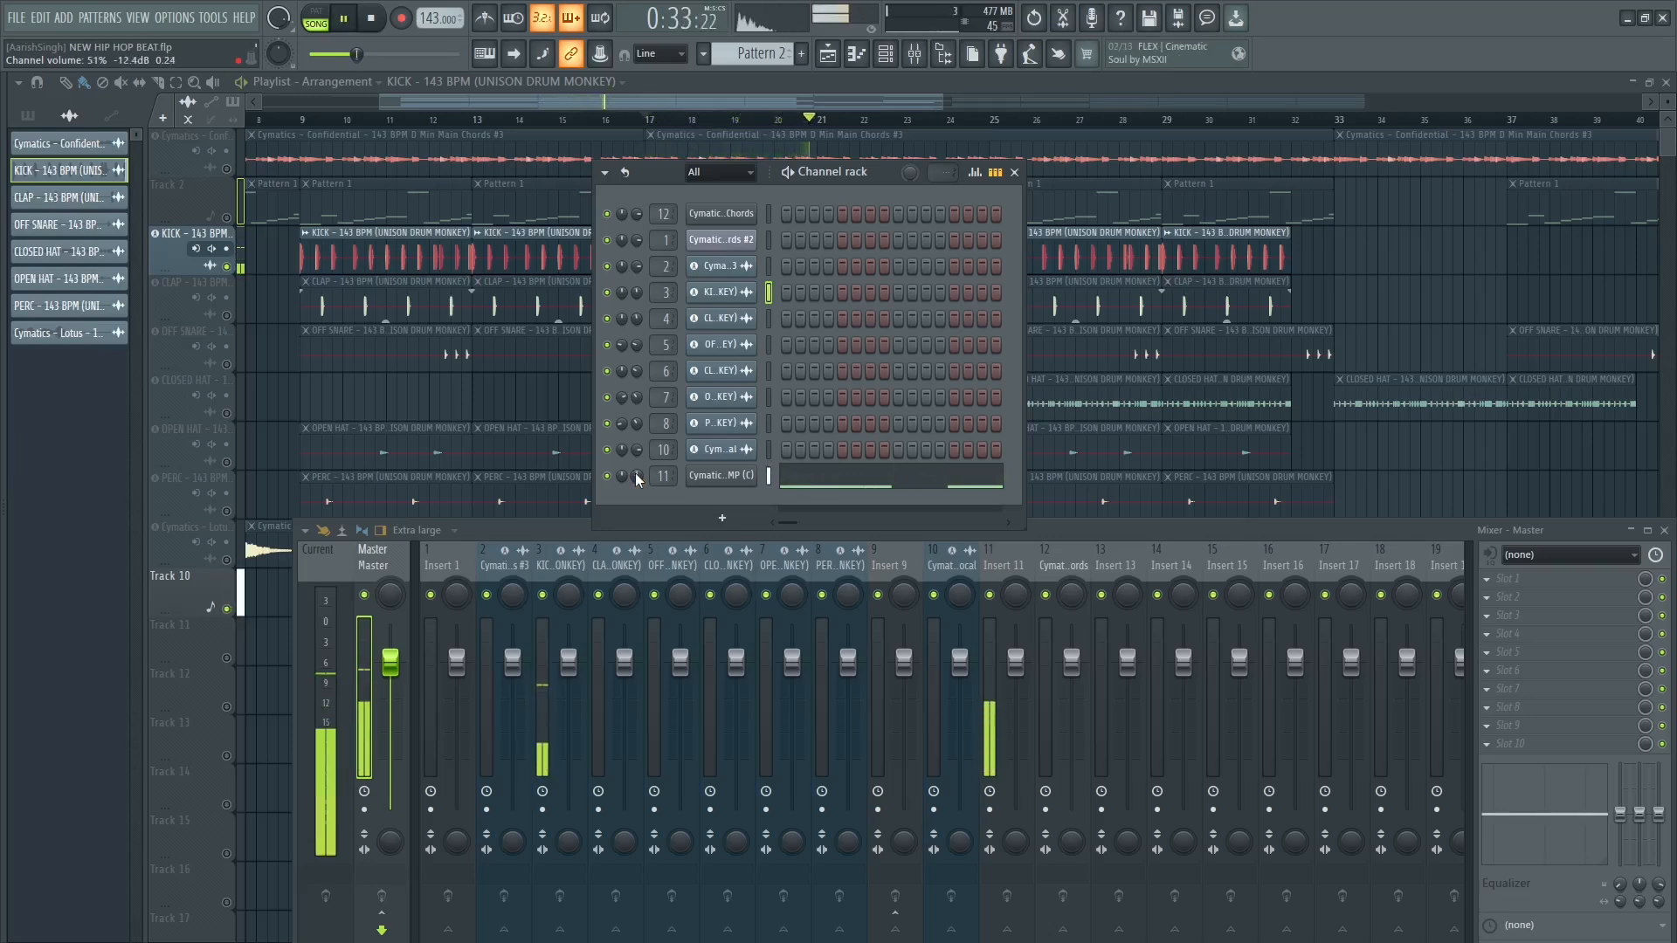
pyautogui.press('space')
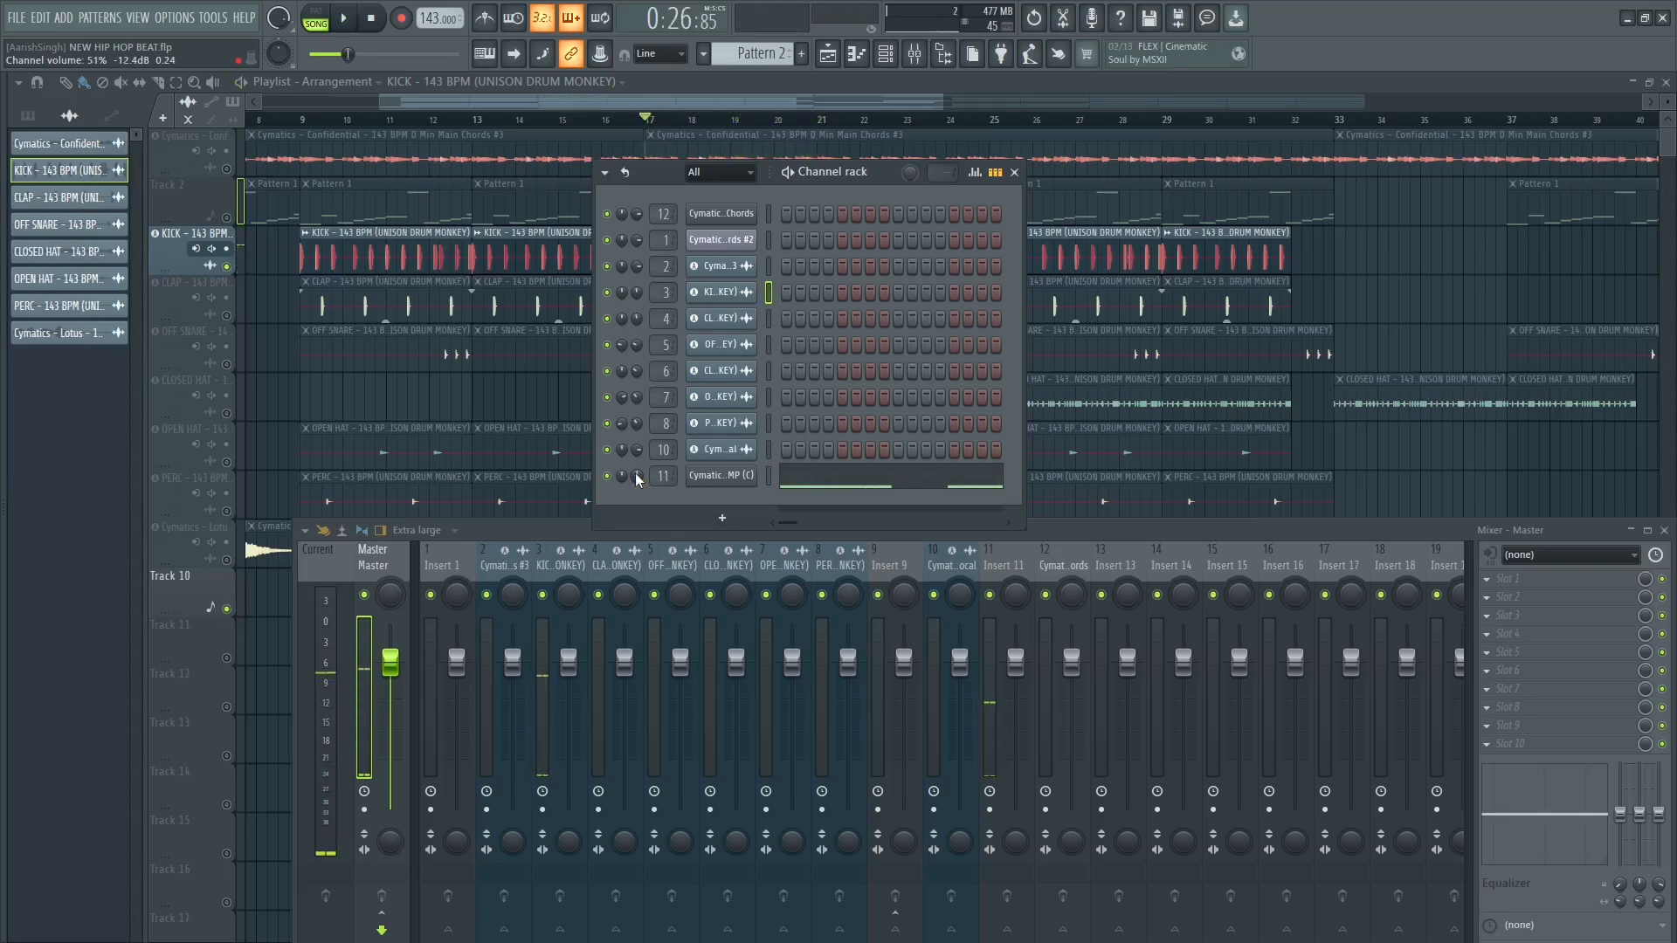
# Set the Insert 11 channel's volume to about 35% during playback, and close the channel rack and mixer.
pyautogui.scroll(-2, 636, 473)
pyautogui.press('space')
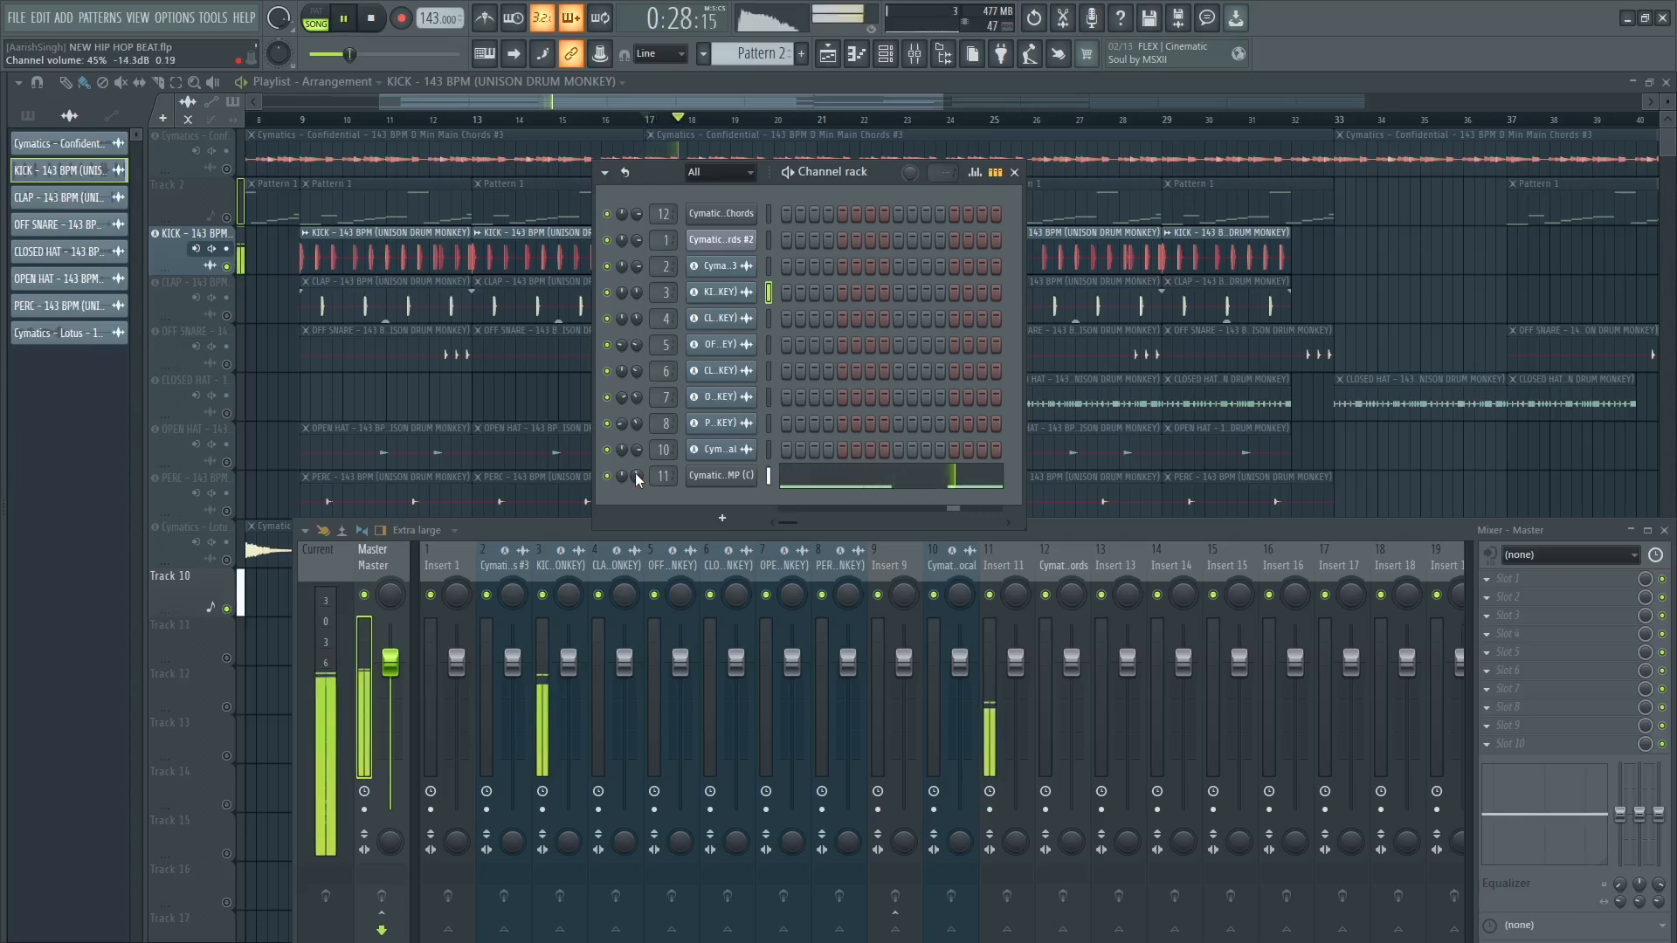
pyautogui.scroll(-3, 636, 473)
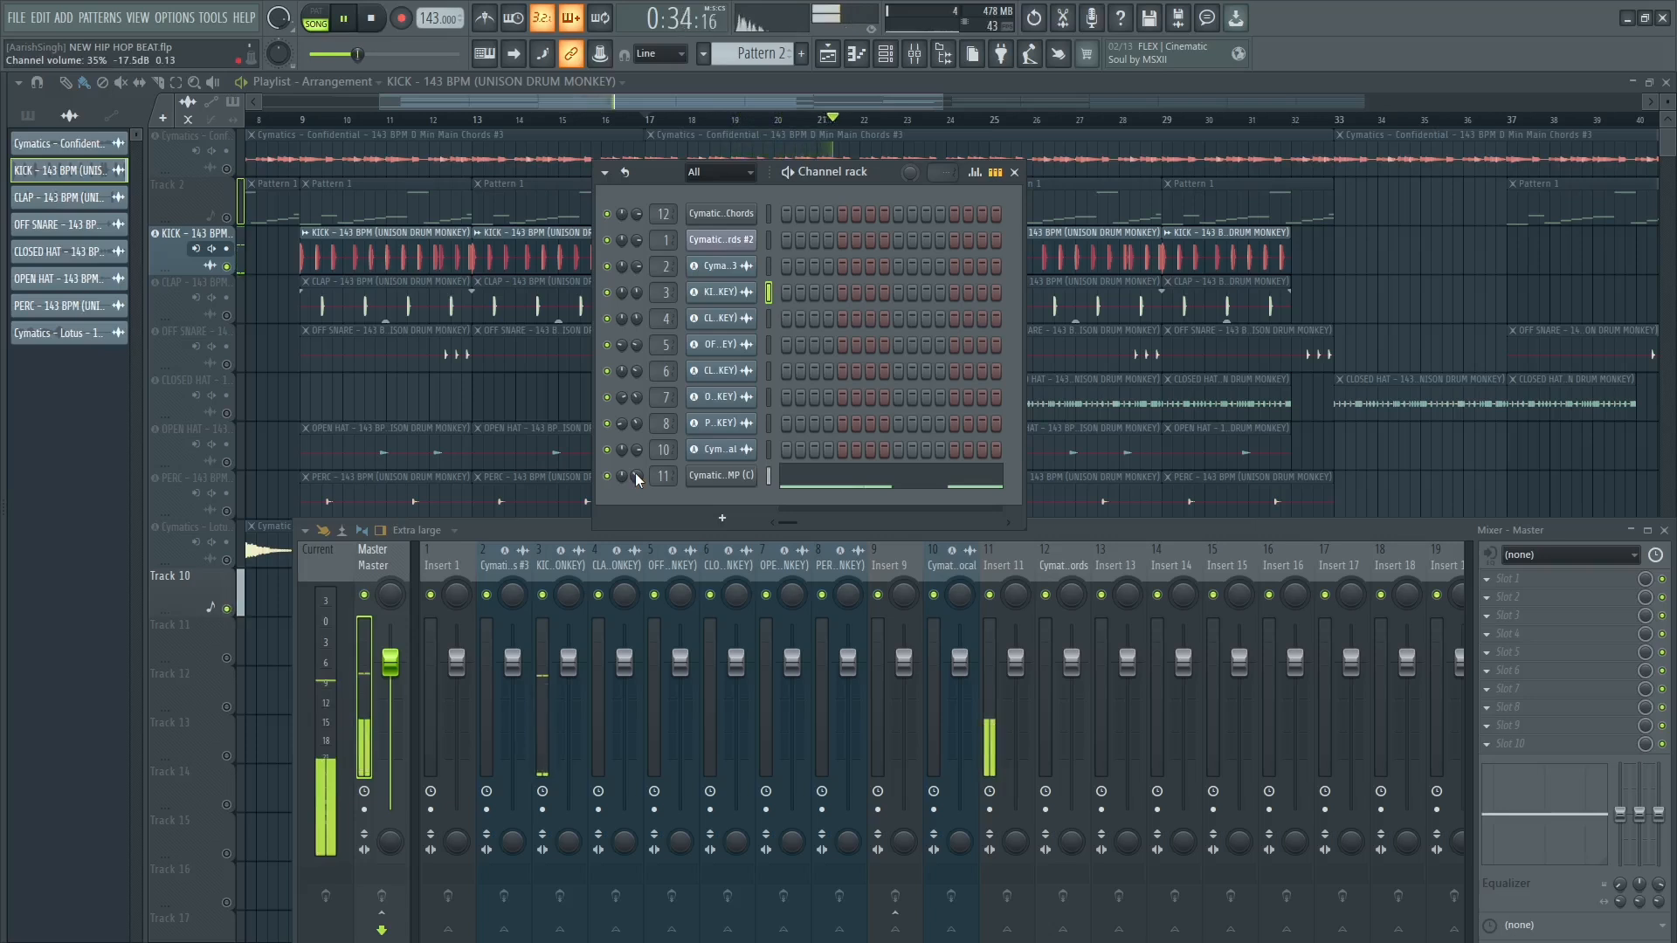
pyautogui.press('space')
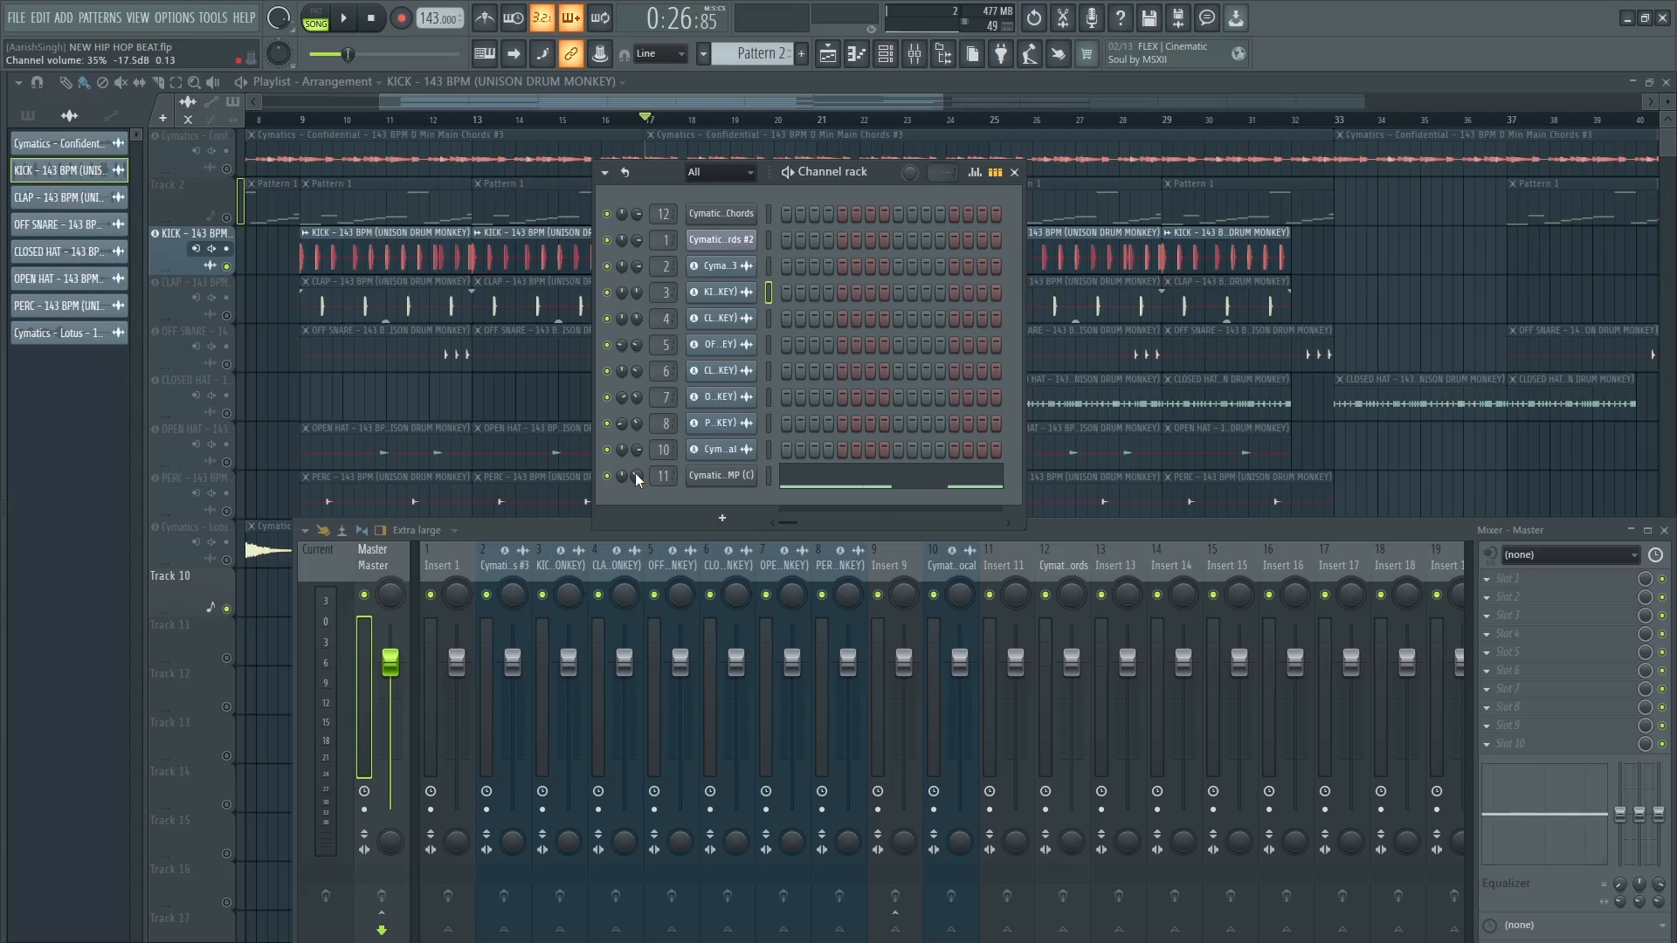
pyautogui.click(1015, 172)
pyautogui.press('F9')
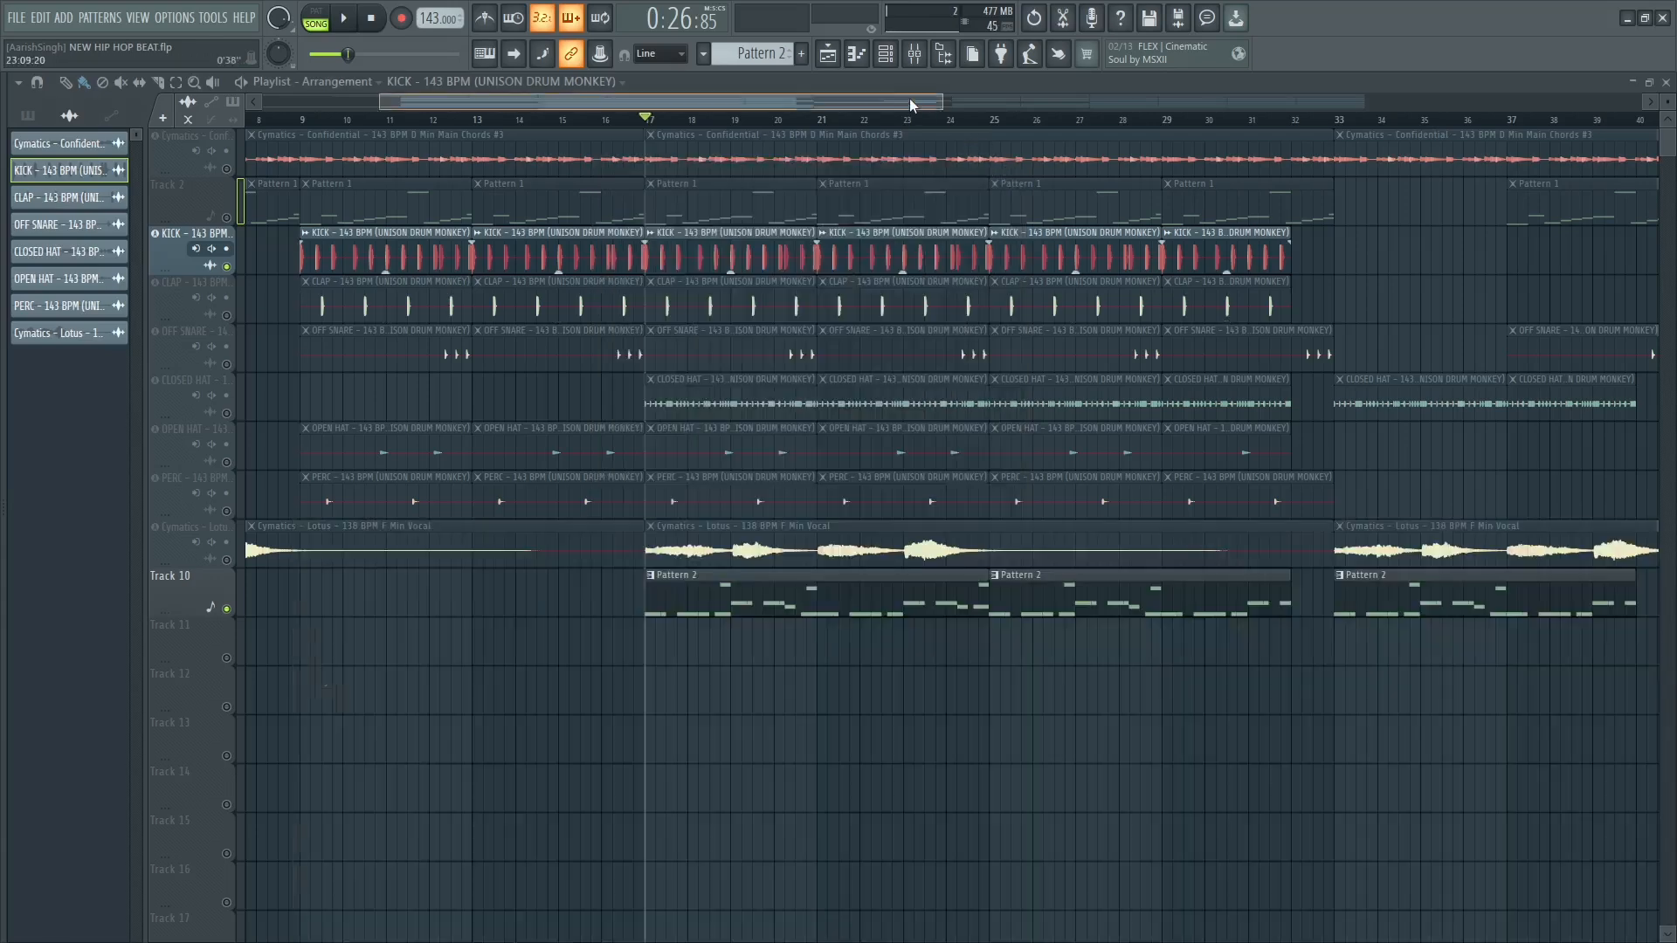
# Unmute the CLAP, OFF SNARE, CLOSED HAT, OPEN HAT, PERC and Cymatics Lotus vocal tracks in the playlist.
pyautogui.click(226, 315)
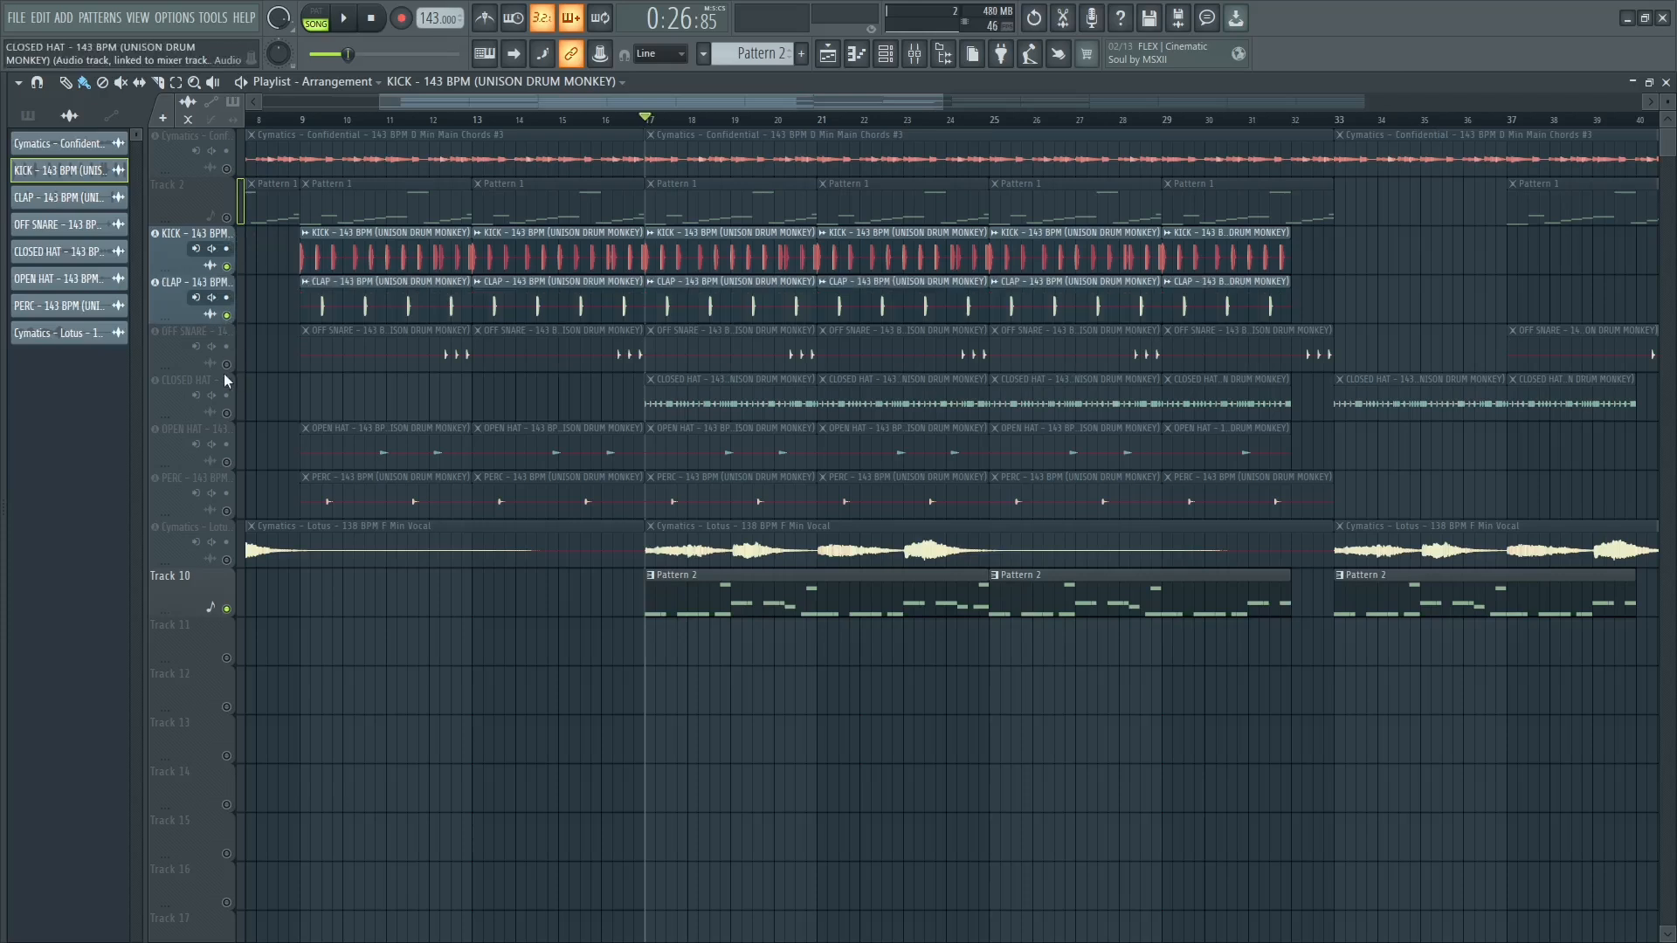
pyautogui.click(227, 364)
pyautogui.click(226, 413)
pyautogui.click(226, 462)
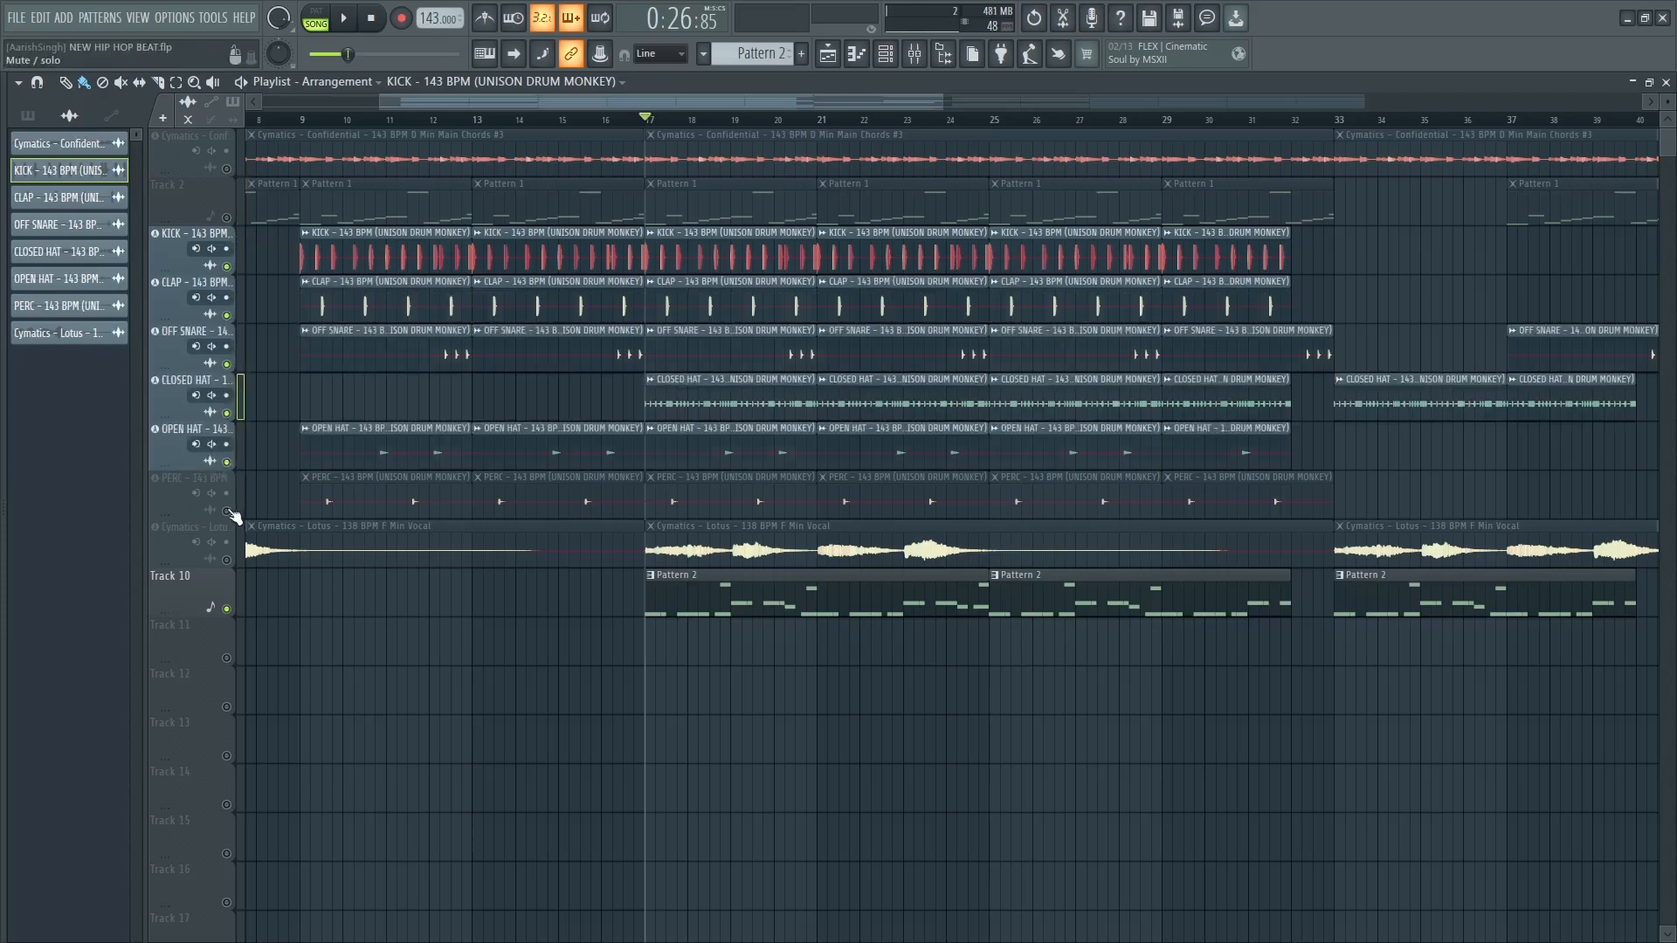
pyautogui.click(227, 511)
pyautogui.click(226, 560)
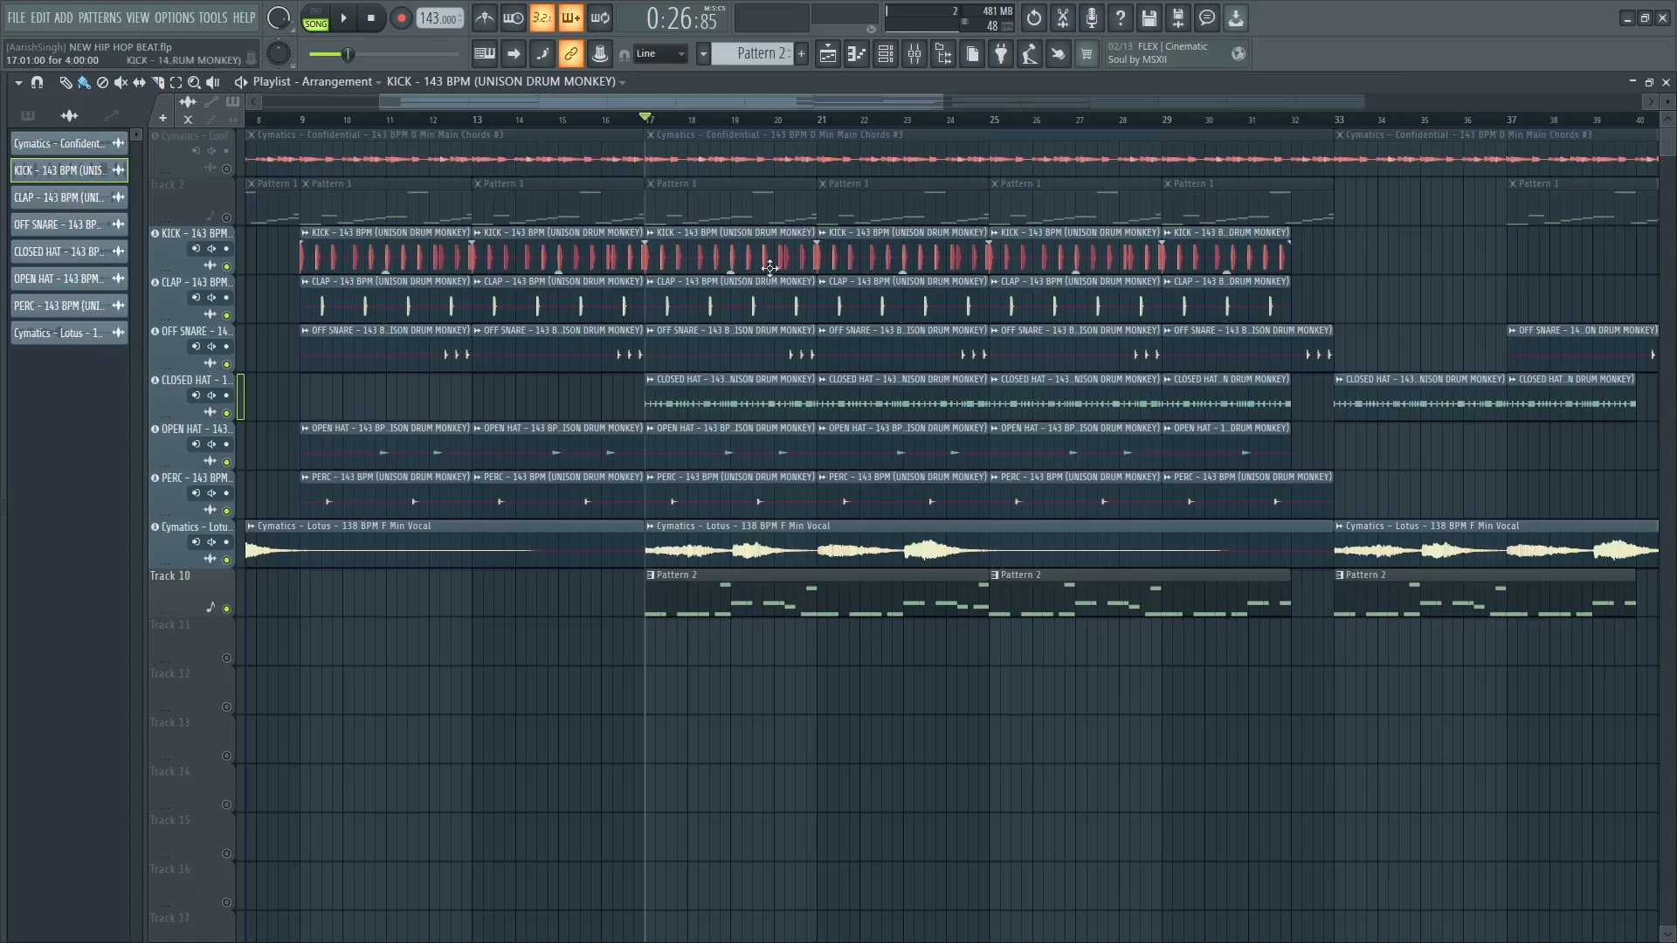
# Open the Lotus vocal clip's channel settings, turn its volume to 0%, and show the mixer with the settings window moved aside.
pyautogui.doubleClick(761, 525)
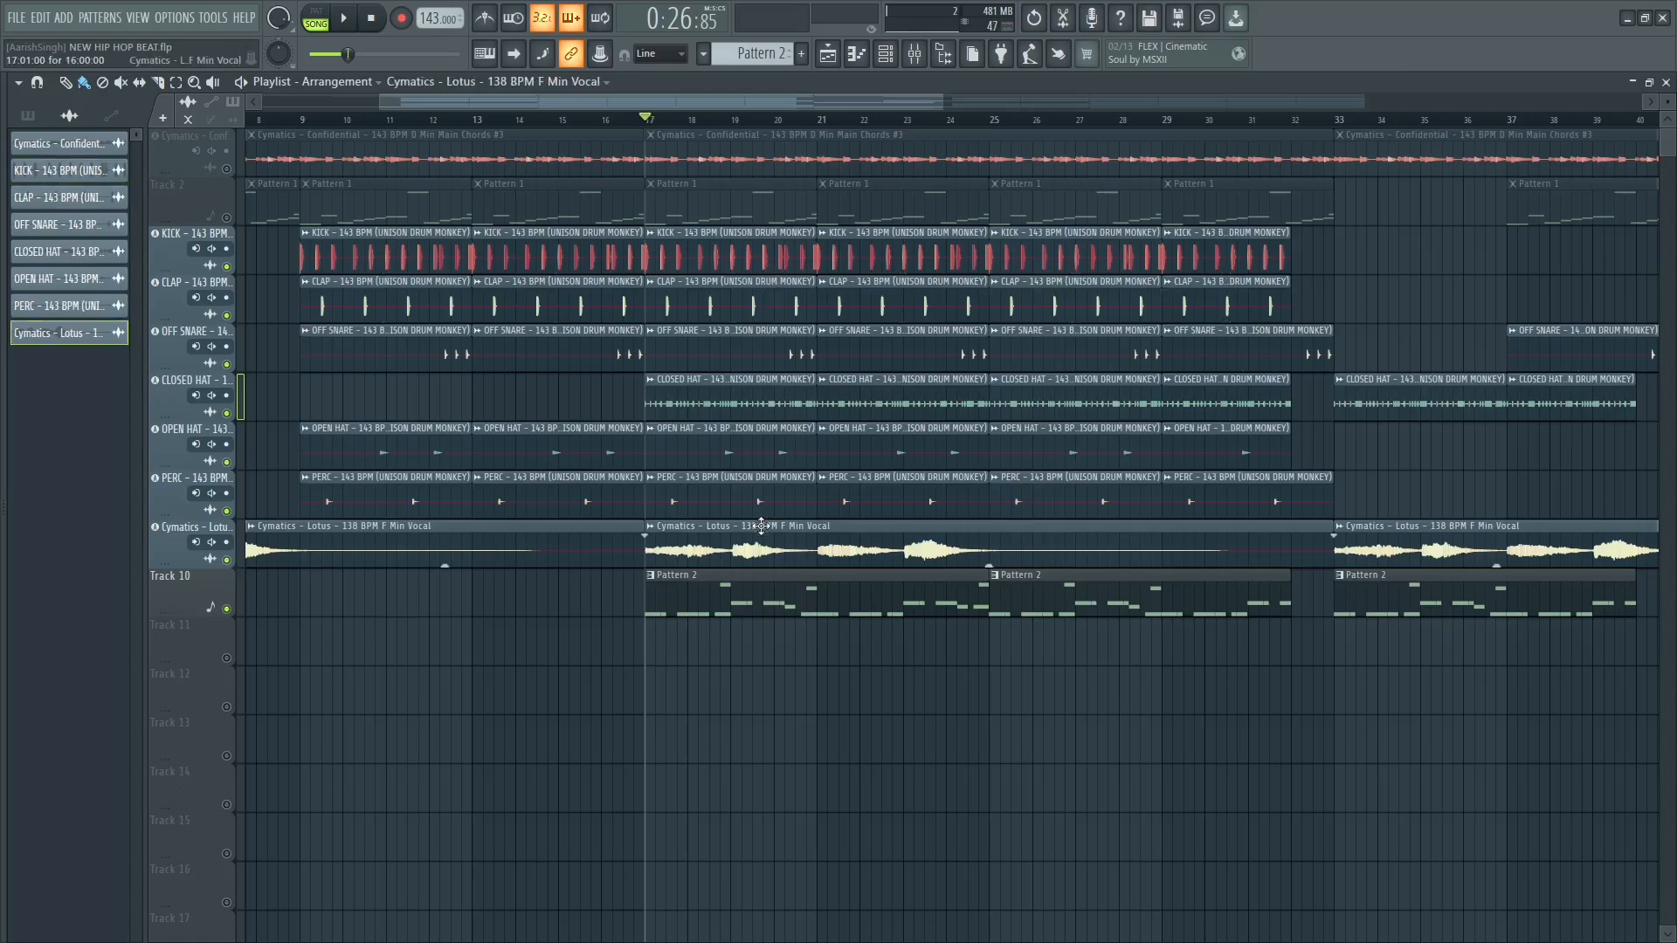
pyautogui.moveTo(492, 305); pyautogui.dragTo(492, 392)
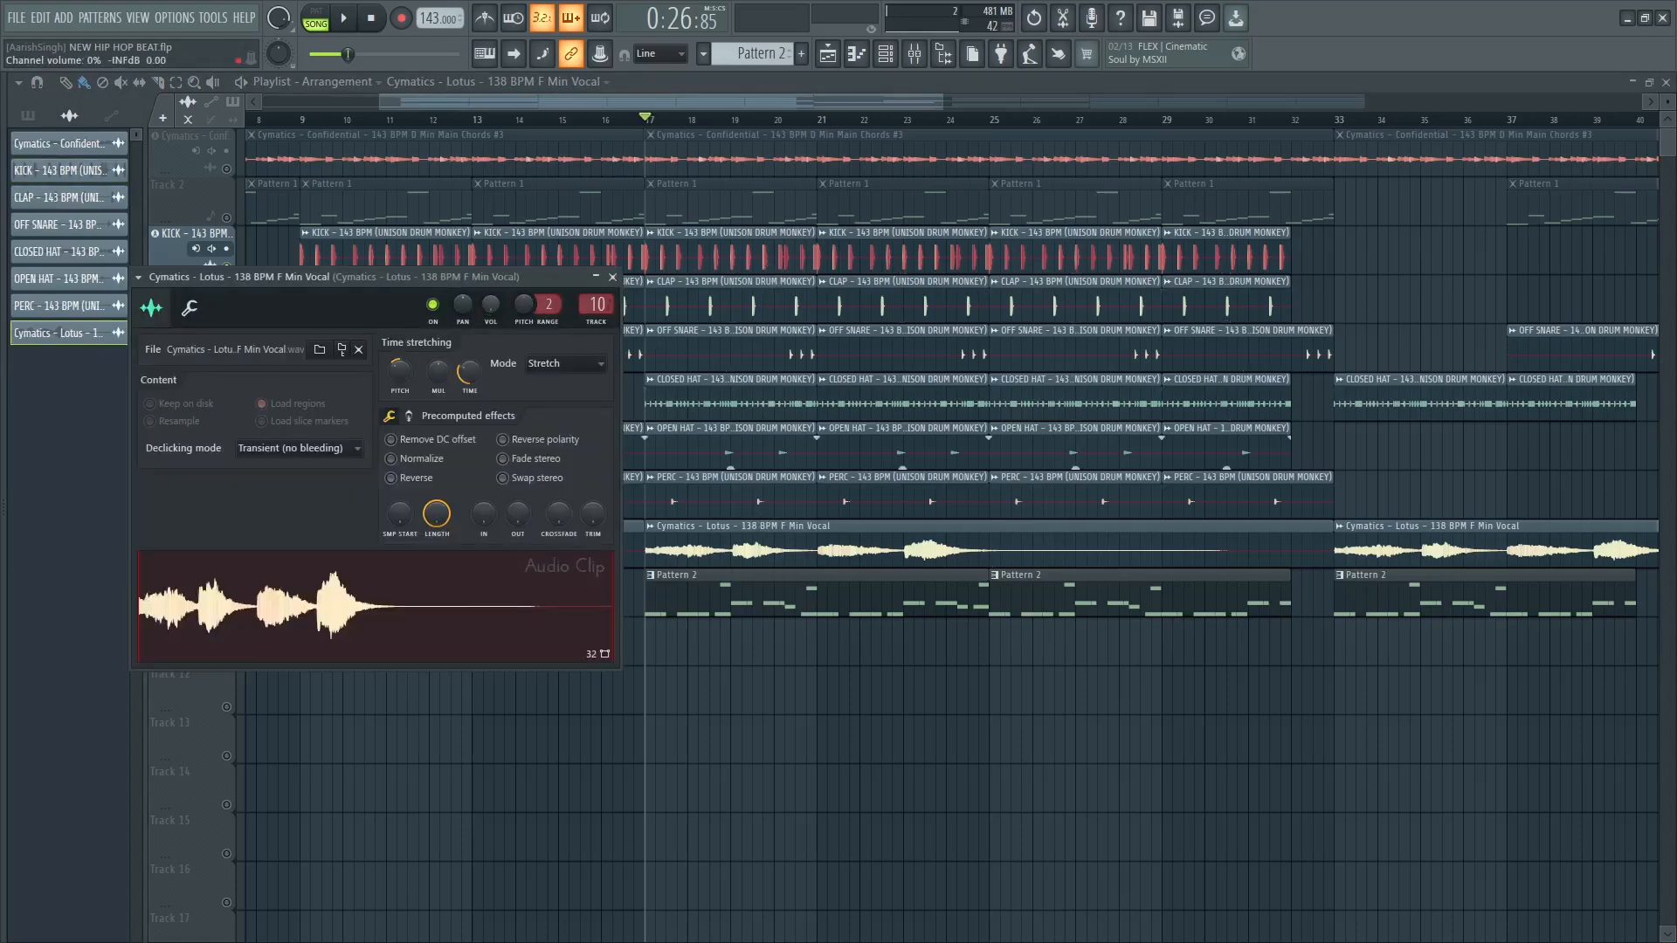
pyautogui.moveTo(507, 276); pyautogui.dragTo(1427, 194)
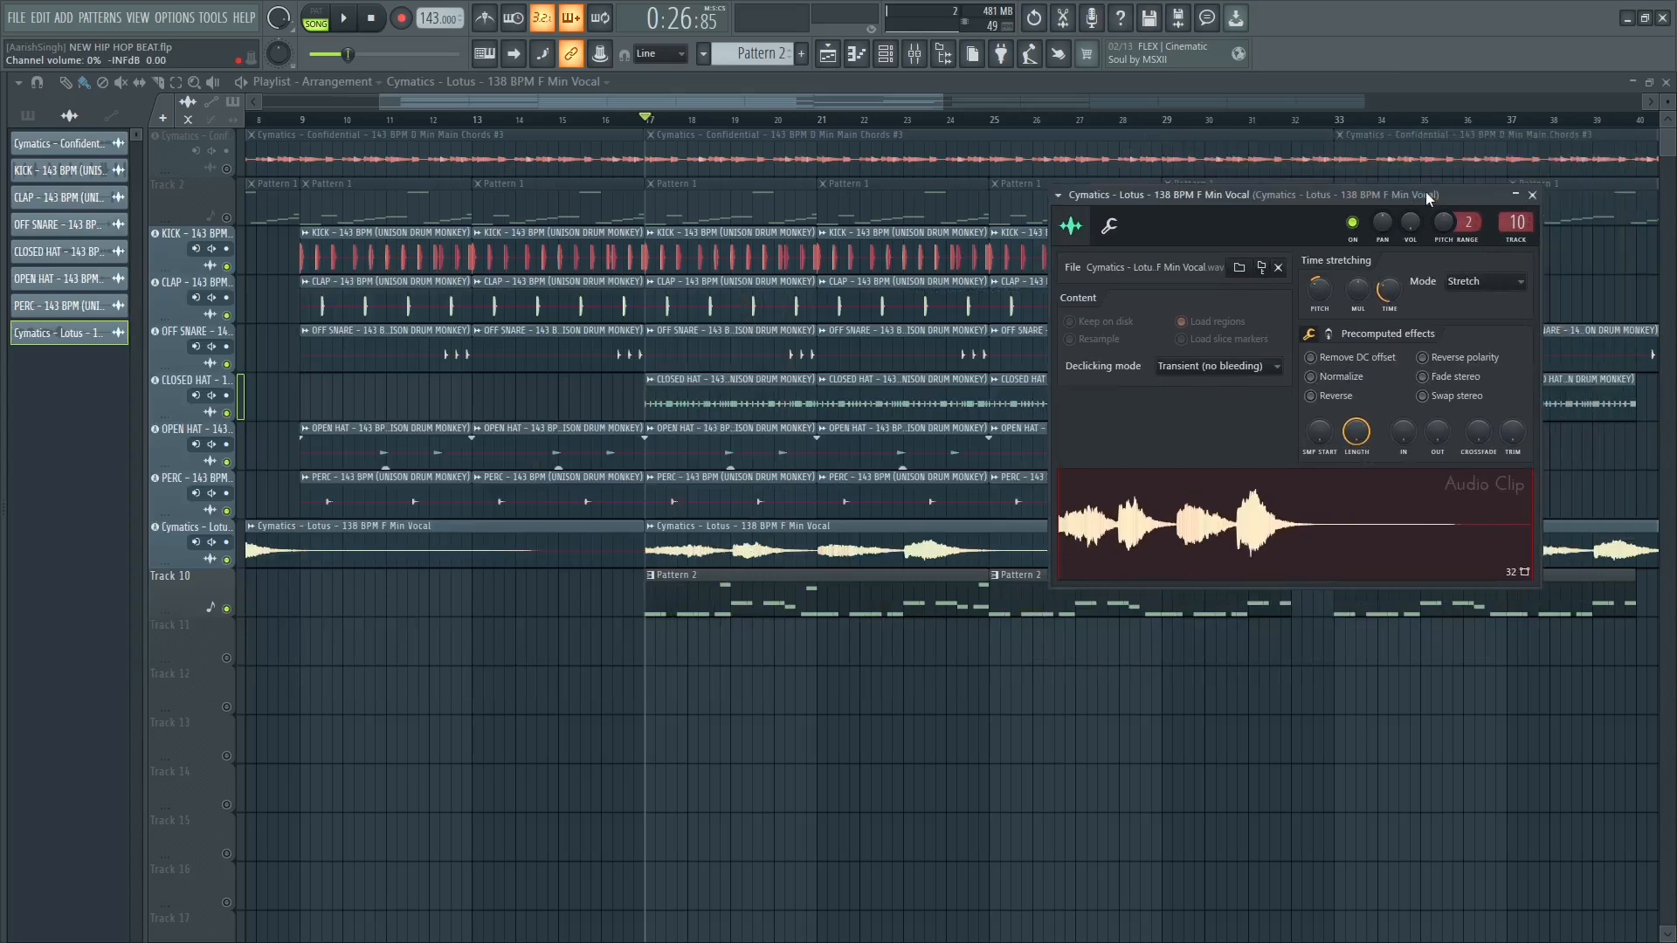
pyautogui.press('F9')
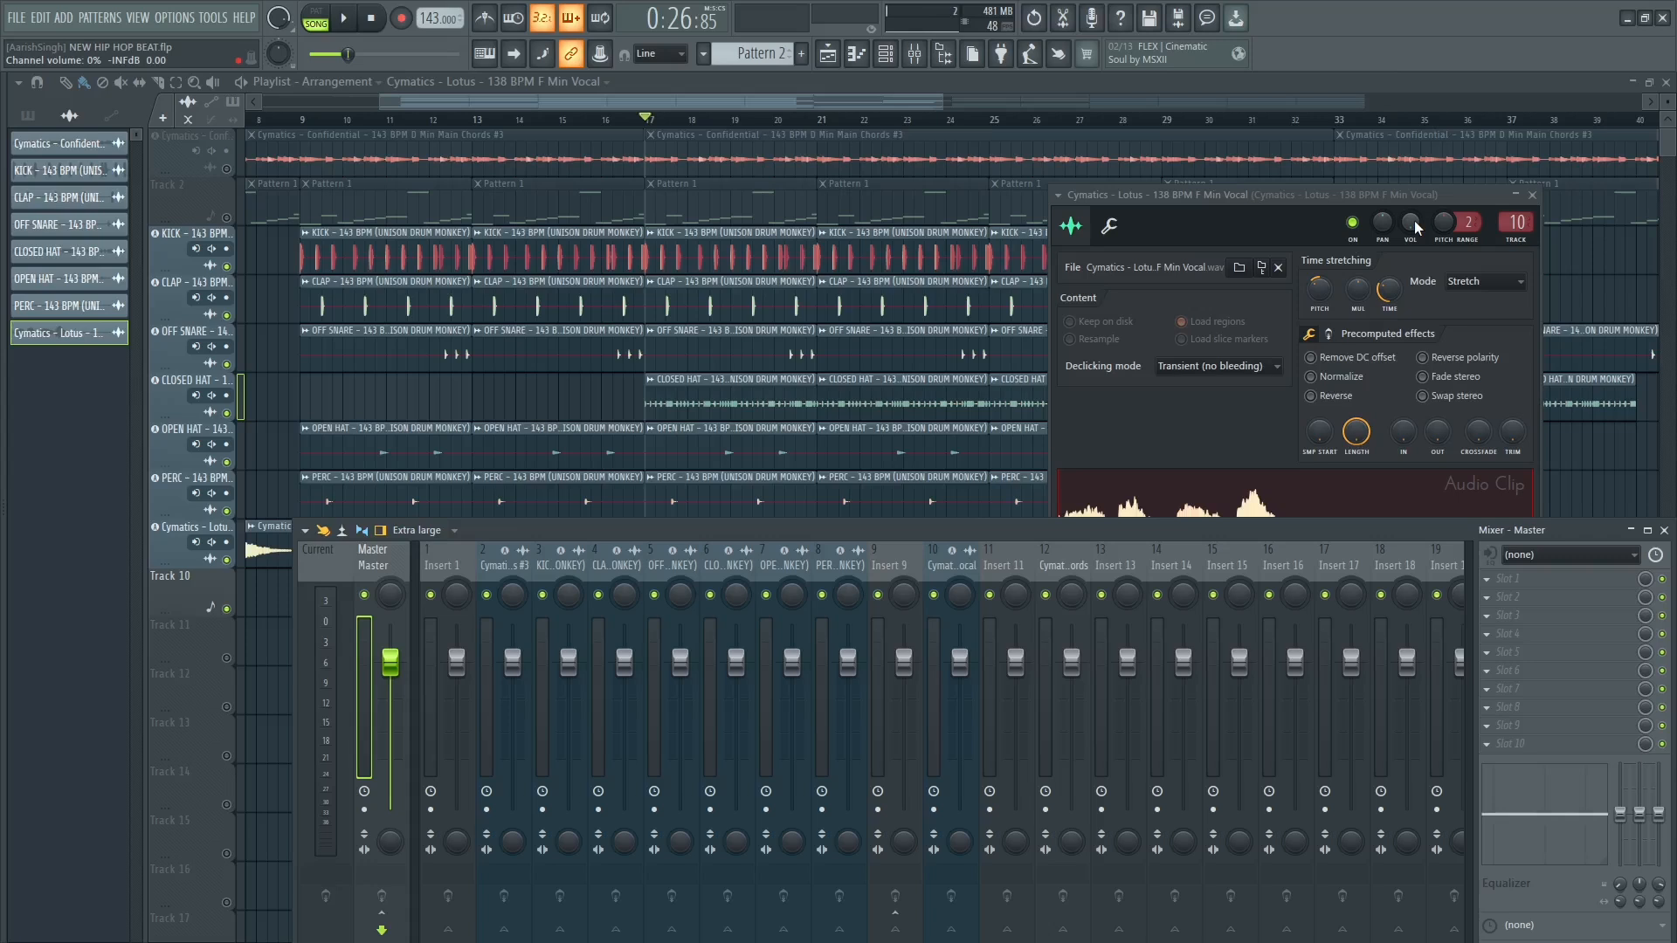
# Raise the Lotus vocal's channel volume to about 47% while the beat plays.
pyautogui.press('space')
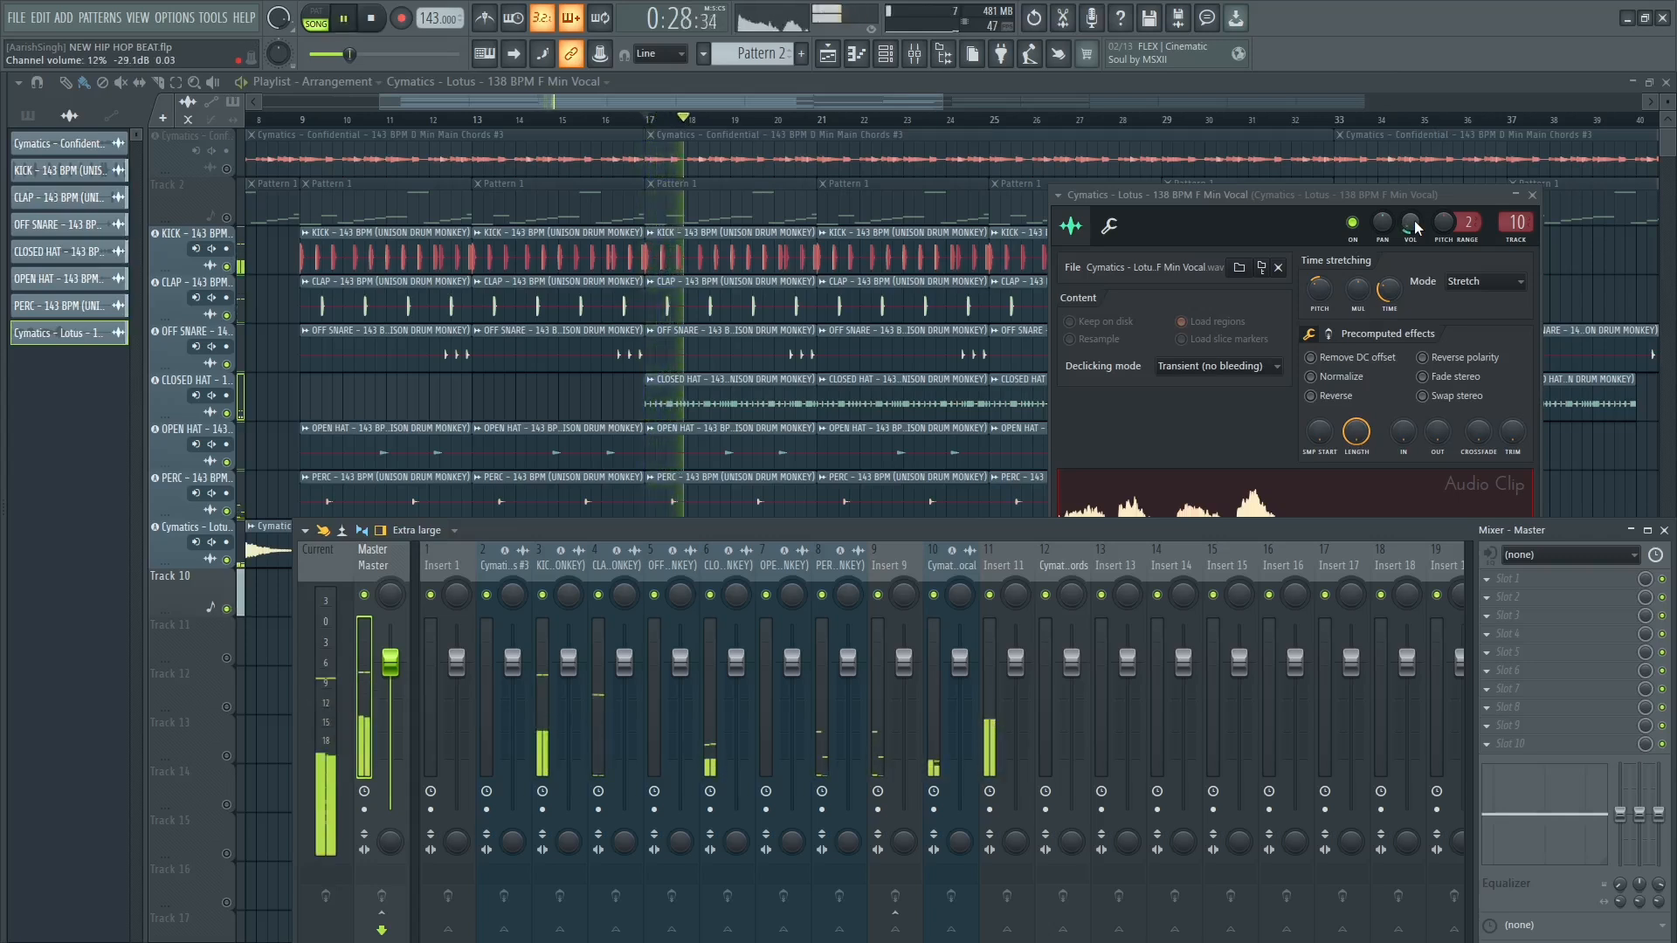
pyautogui.scroll(5, 1417, 228)
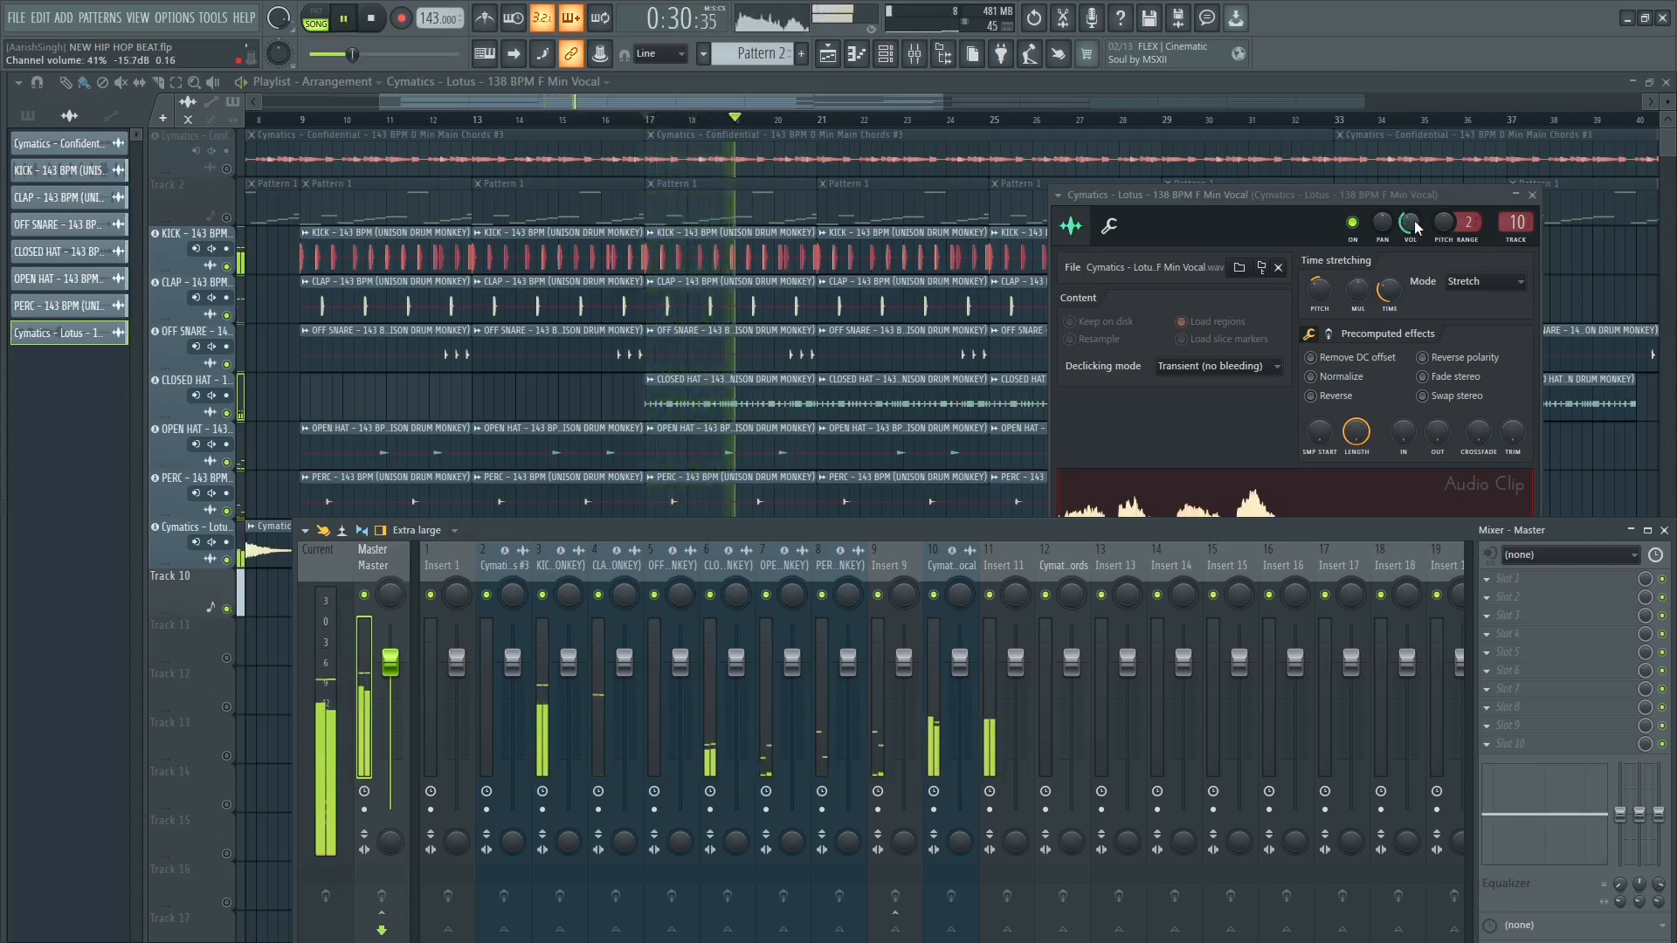
pyautogui.scroll(1, 1417, 229)
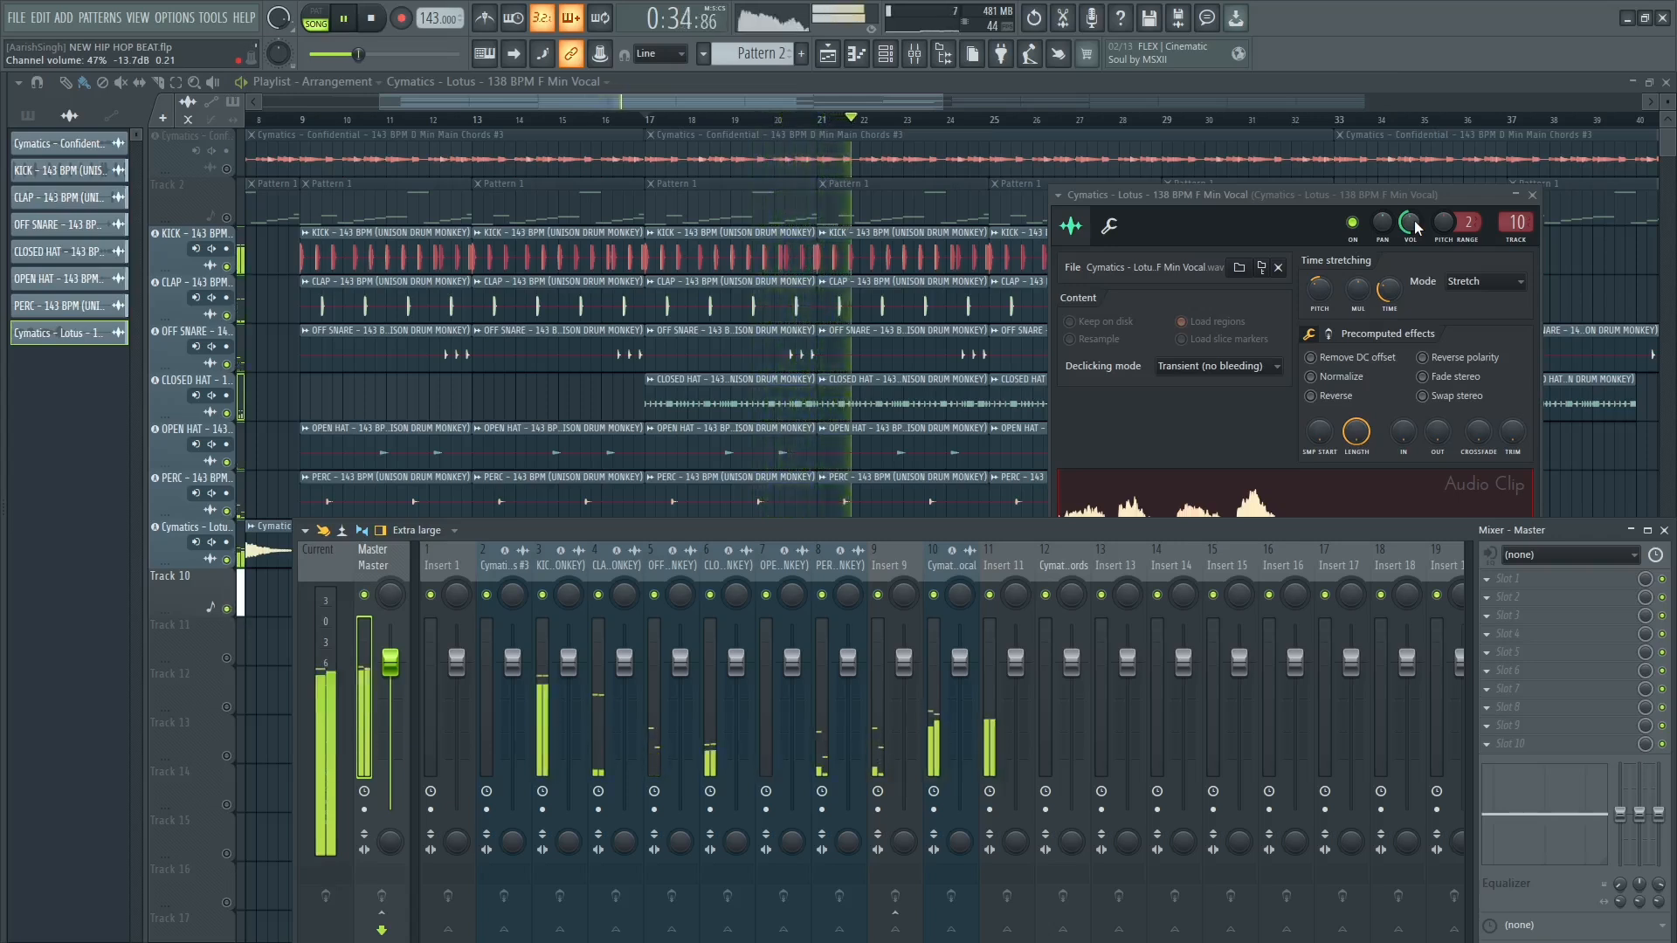
pyautogui.press('space')
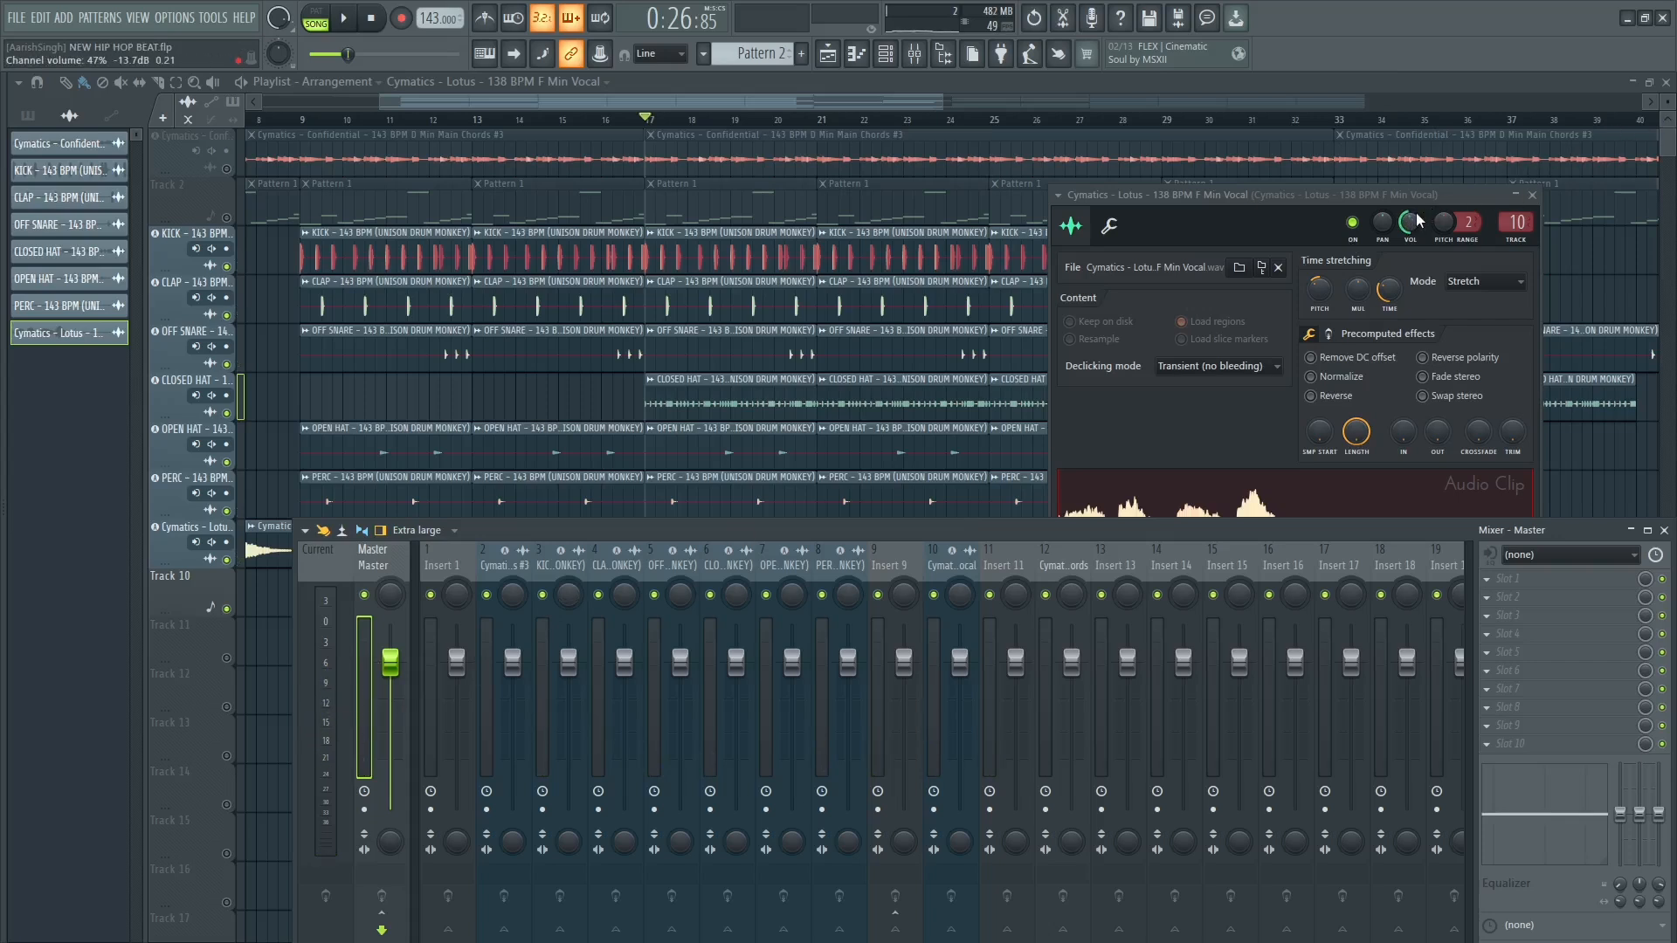
# Lower the Lotus vocal's channel volume to about 28% during playback, and close its settings and the mixer.
pyautogui.press('space')
pyautogui.scroll(-5, 1410, 223)
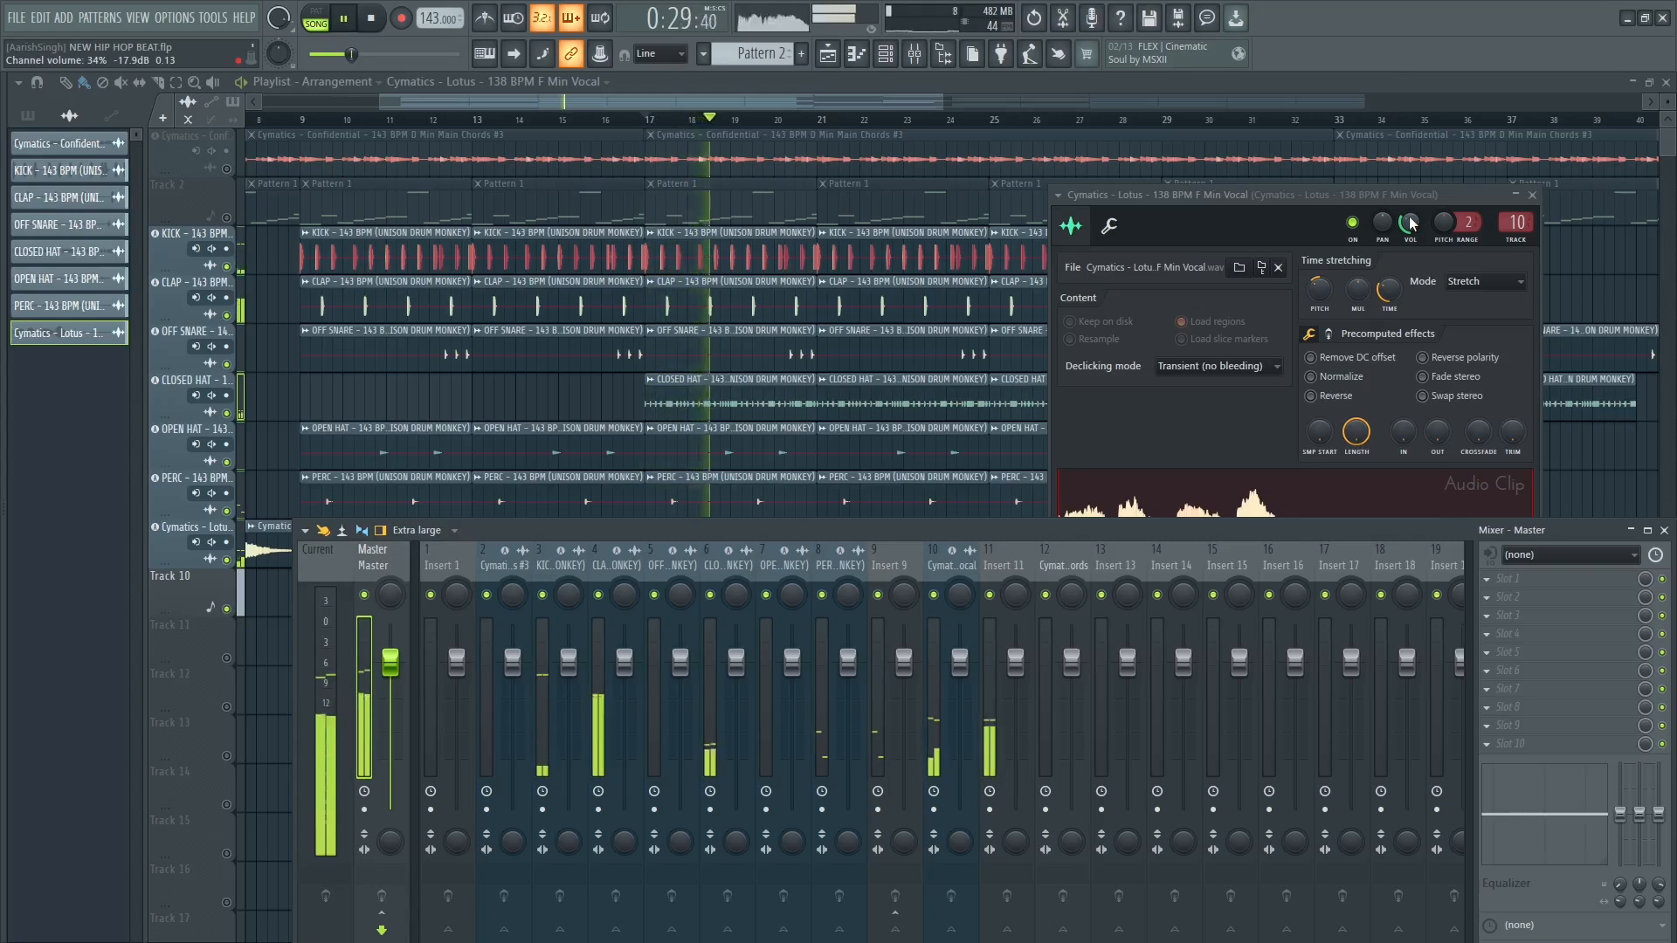
pyautogui.scroll(-1, 1410, 223)
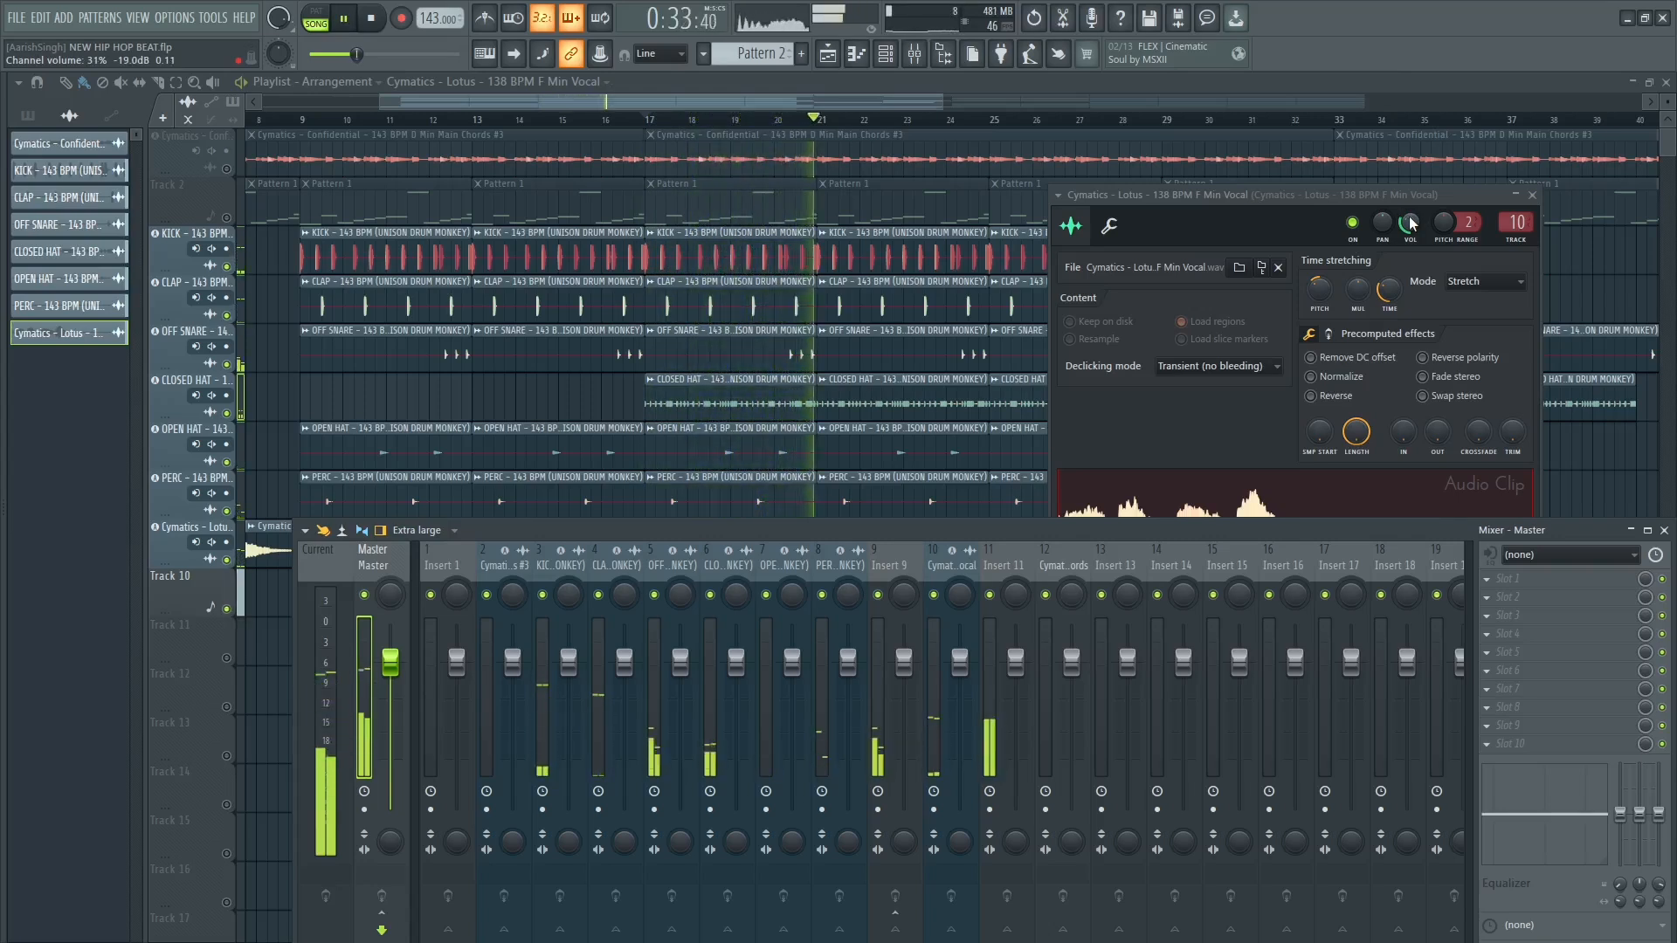
pyautogui.scroll(-1, 1410, 222)
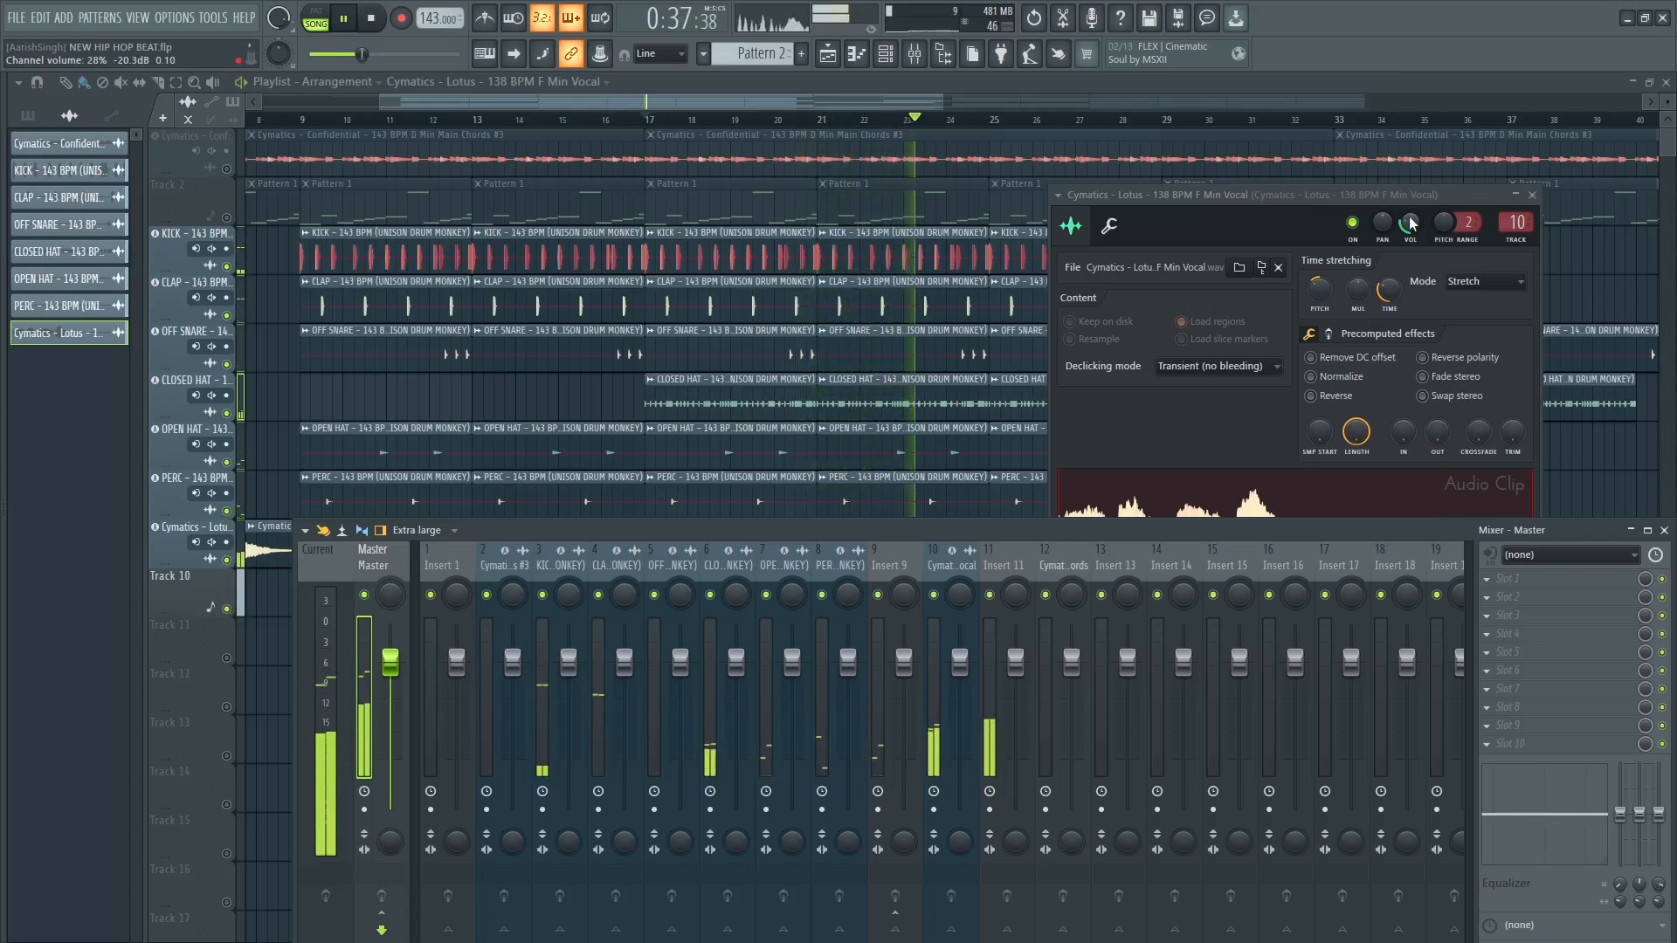
pyautogui.press('space')
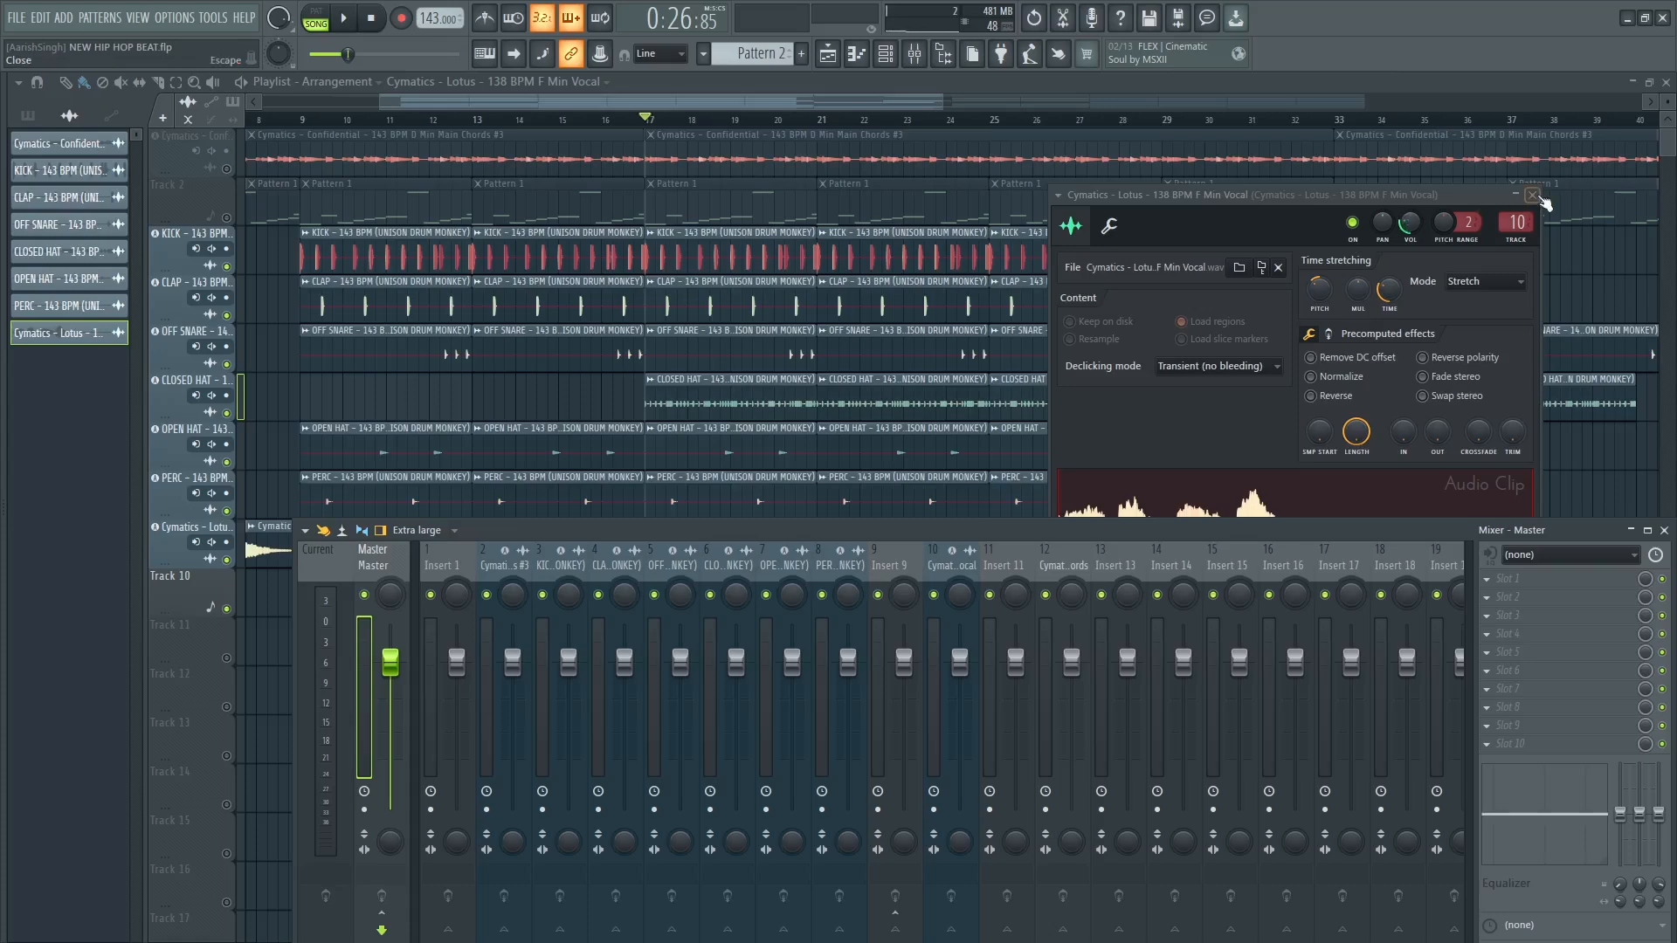
pyautogui.click(1535, 197)
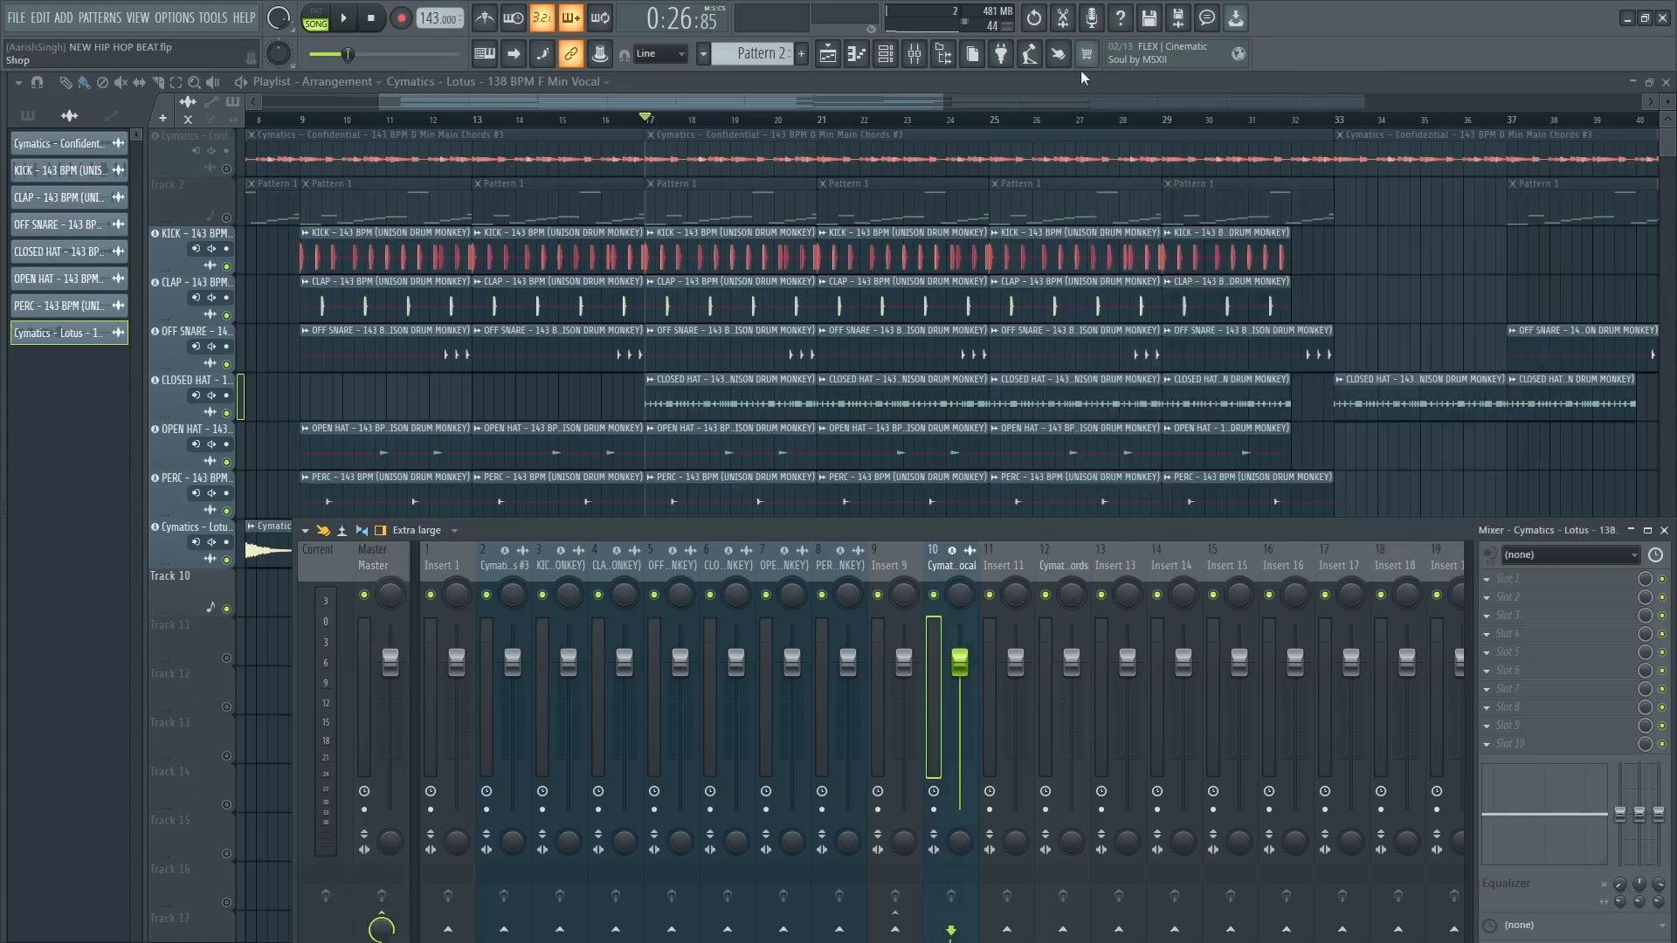
pyautogui.press('F9')
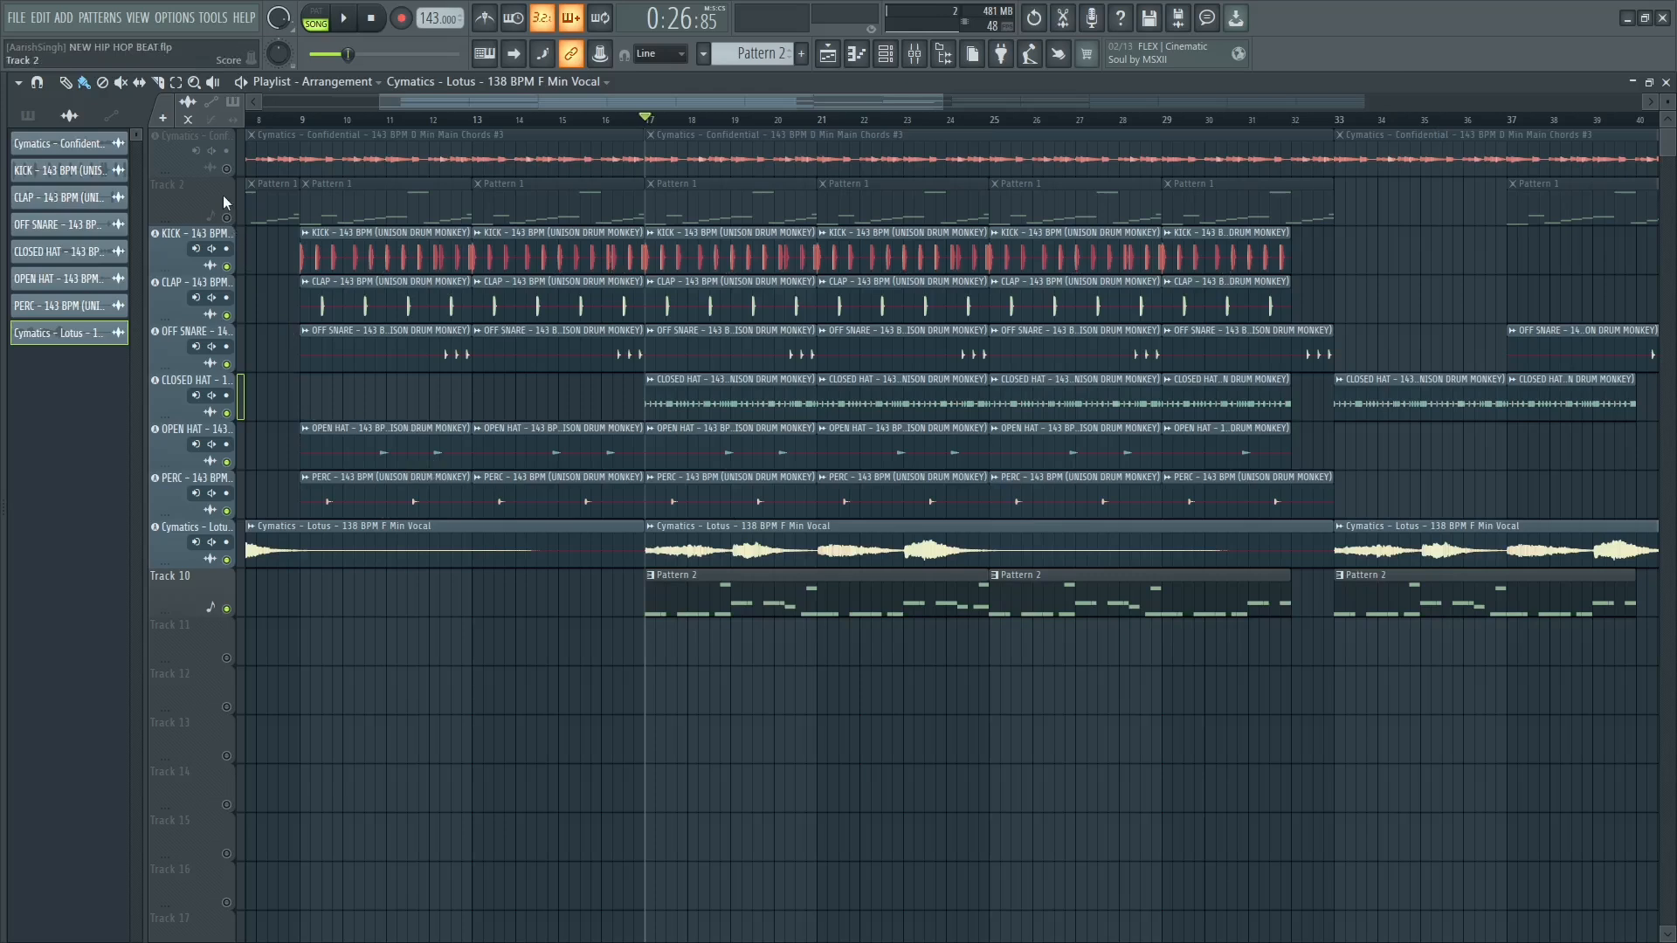
# Unmute the Cymatics Confidential Main Chords track, play the section with it, and open the clip's channel settings.
pyautogui.click(228, 170)
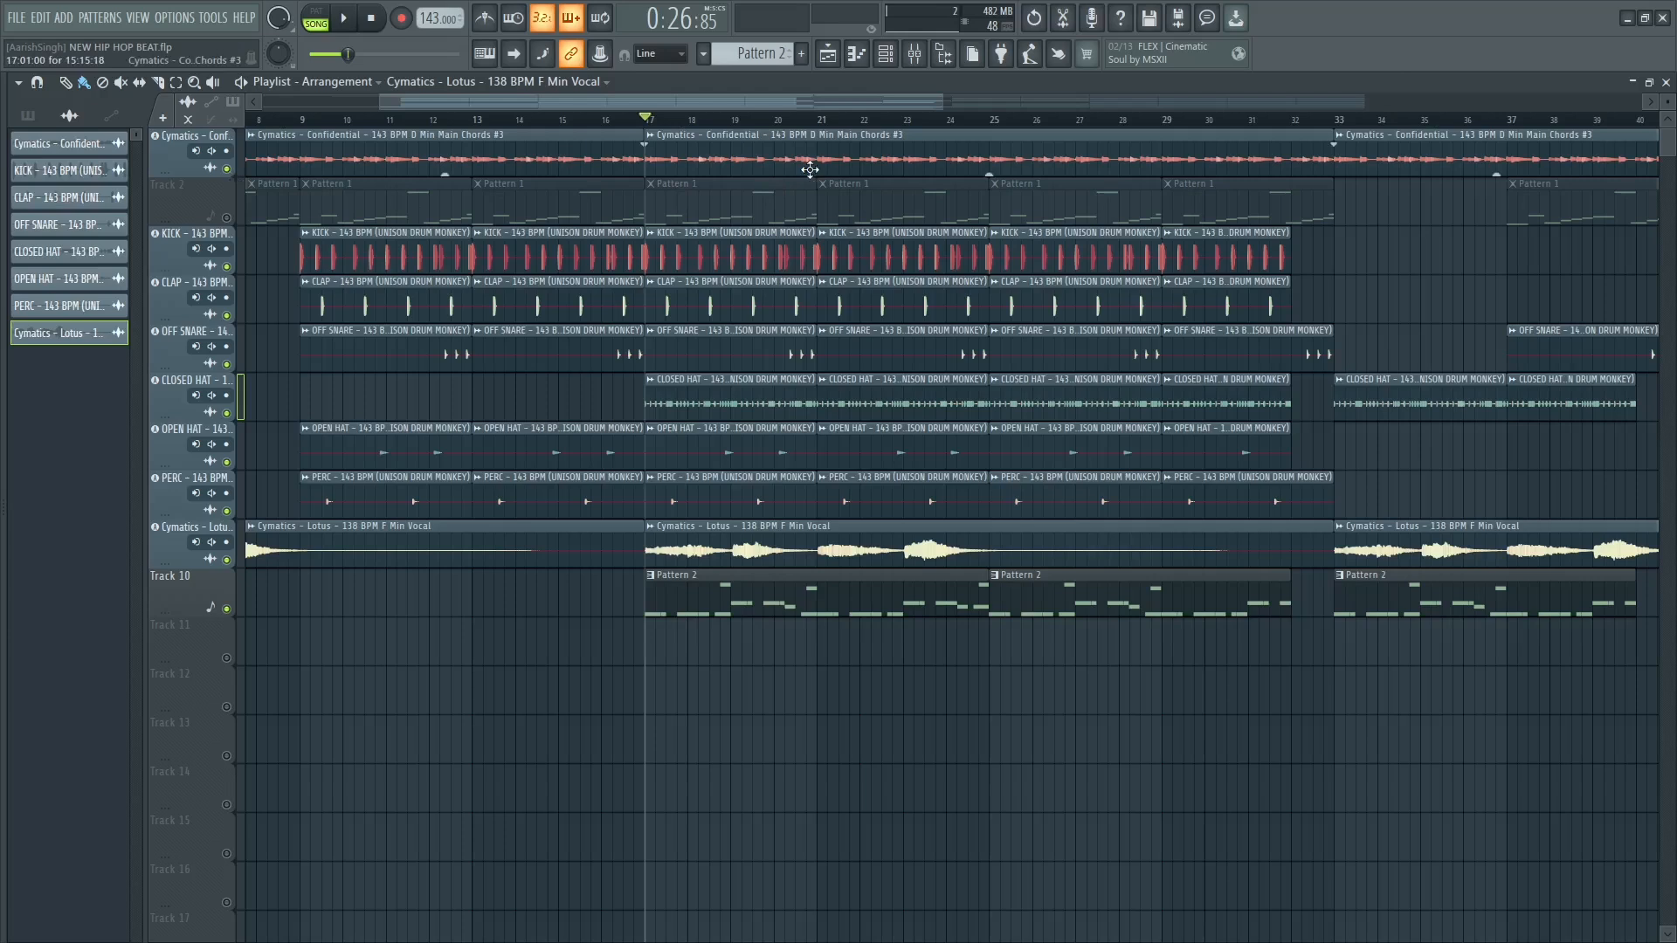
pyautogui.press('space')
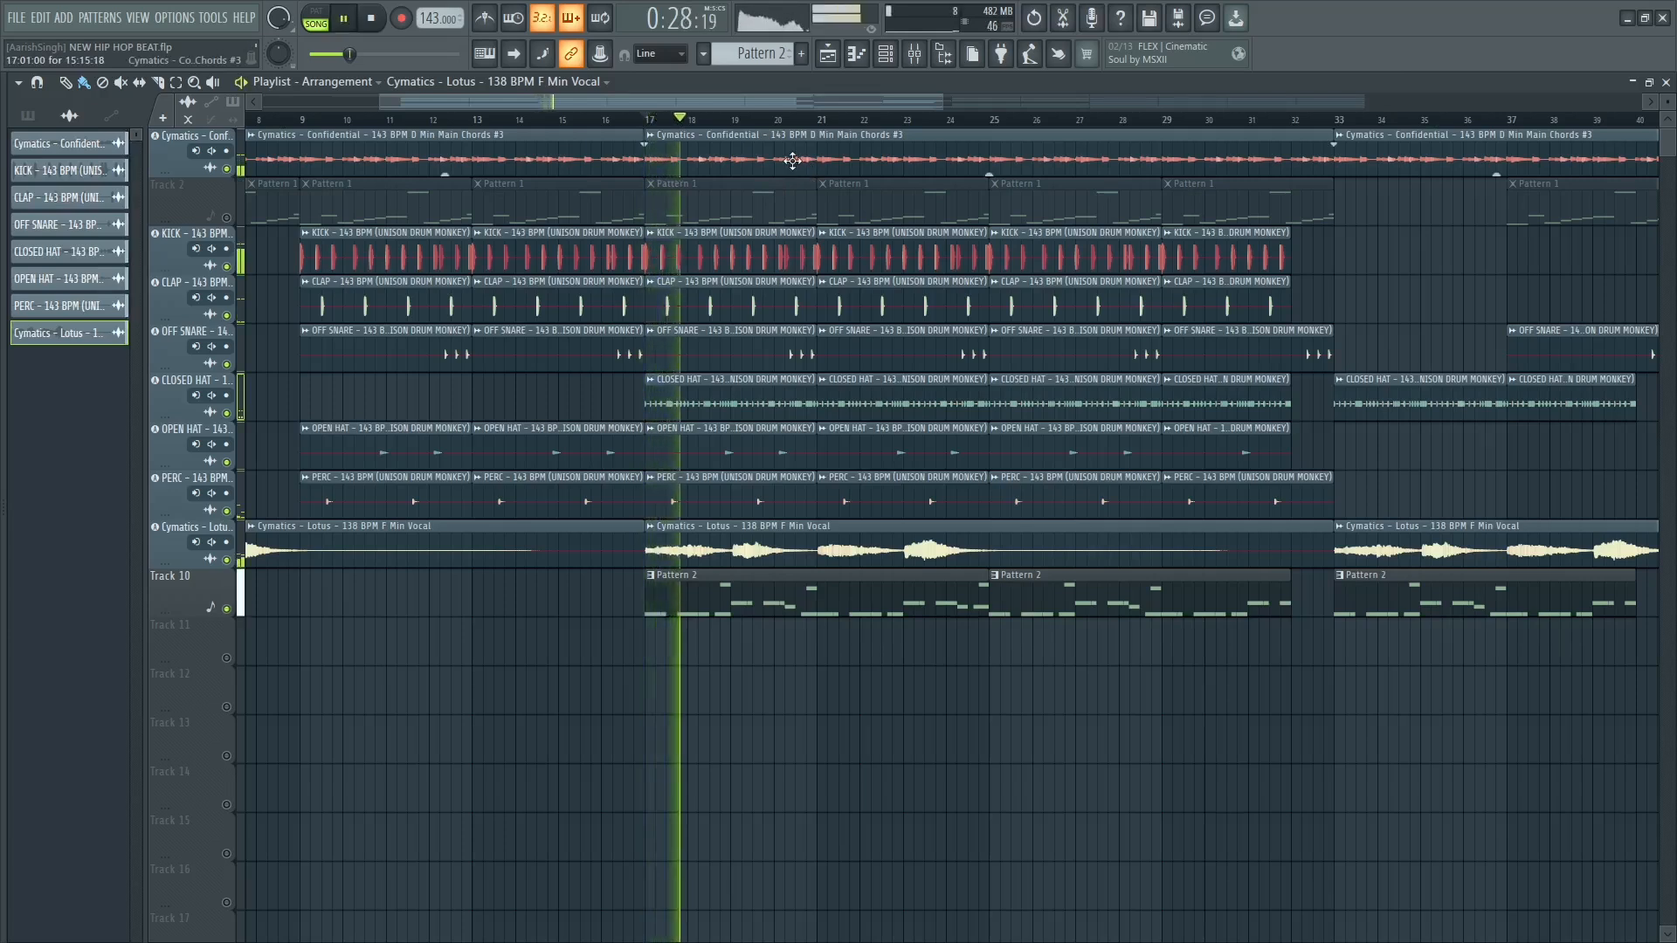
pyautogui.doubleClick(793, 161)
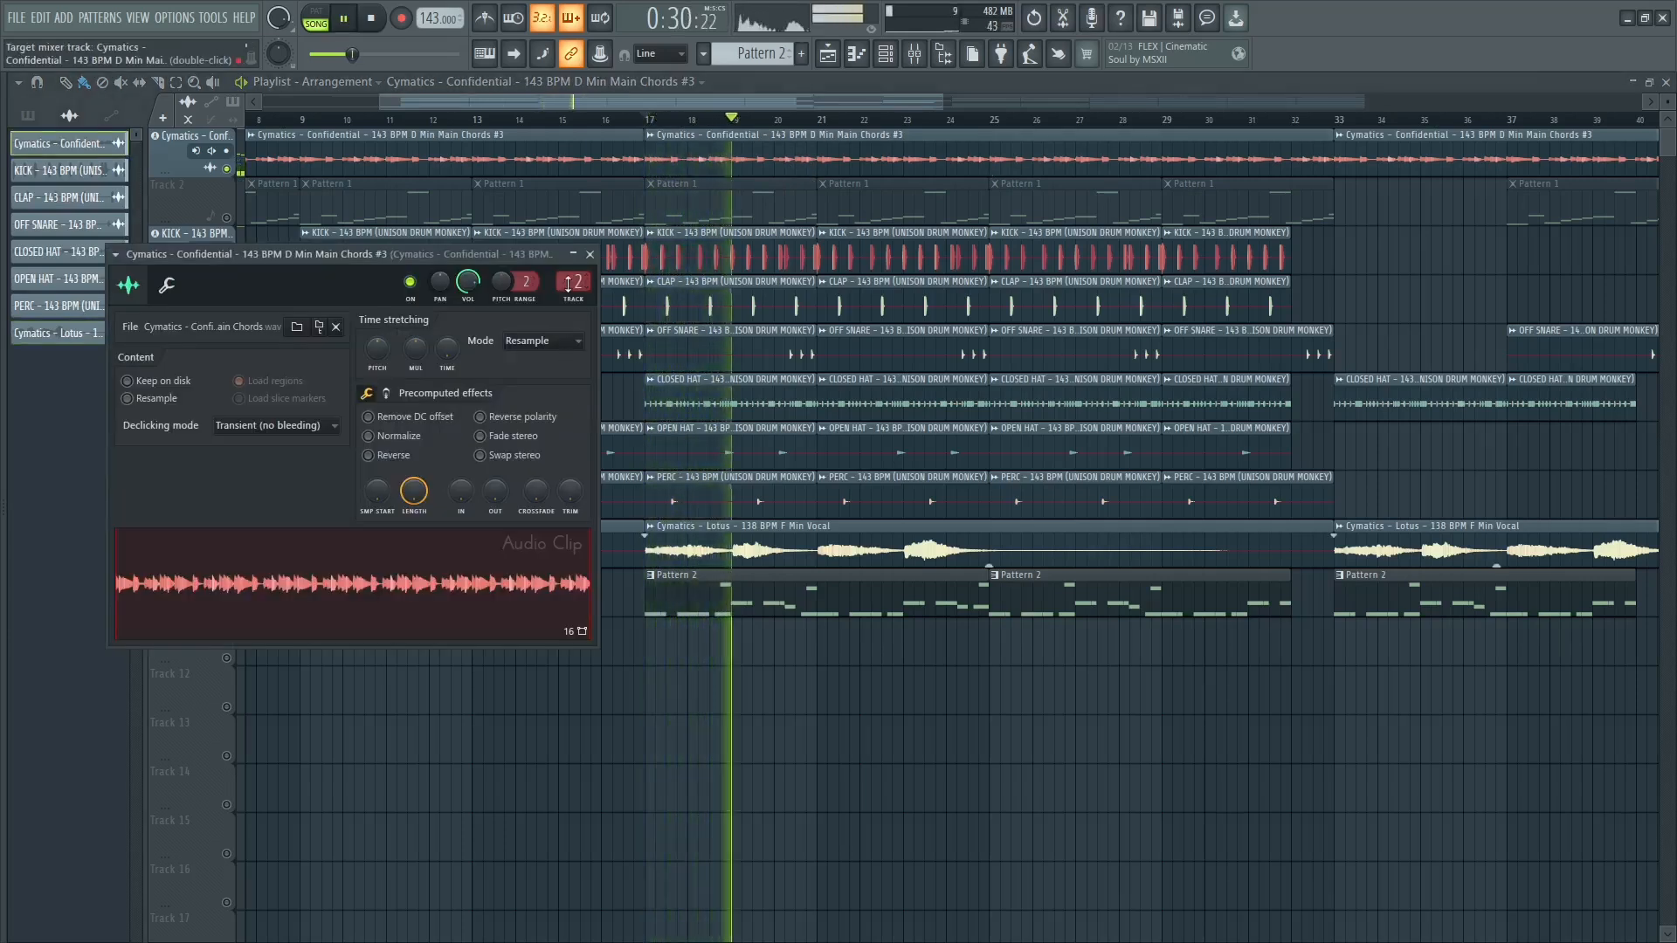
pyautogui.press('space')
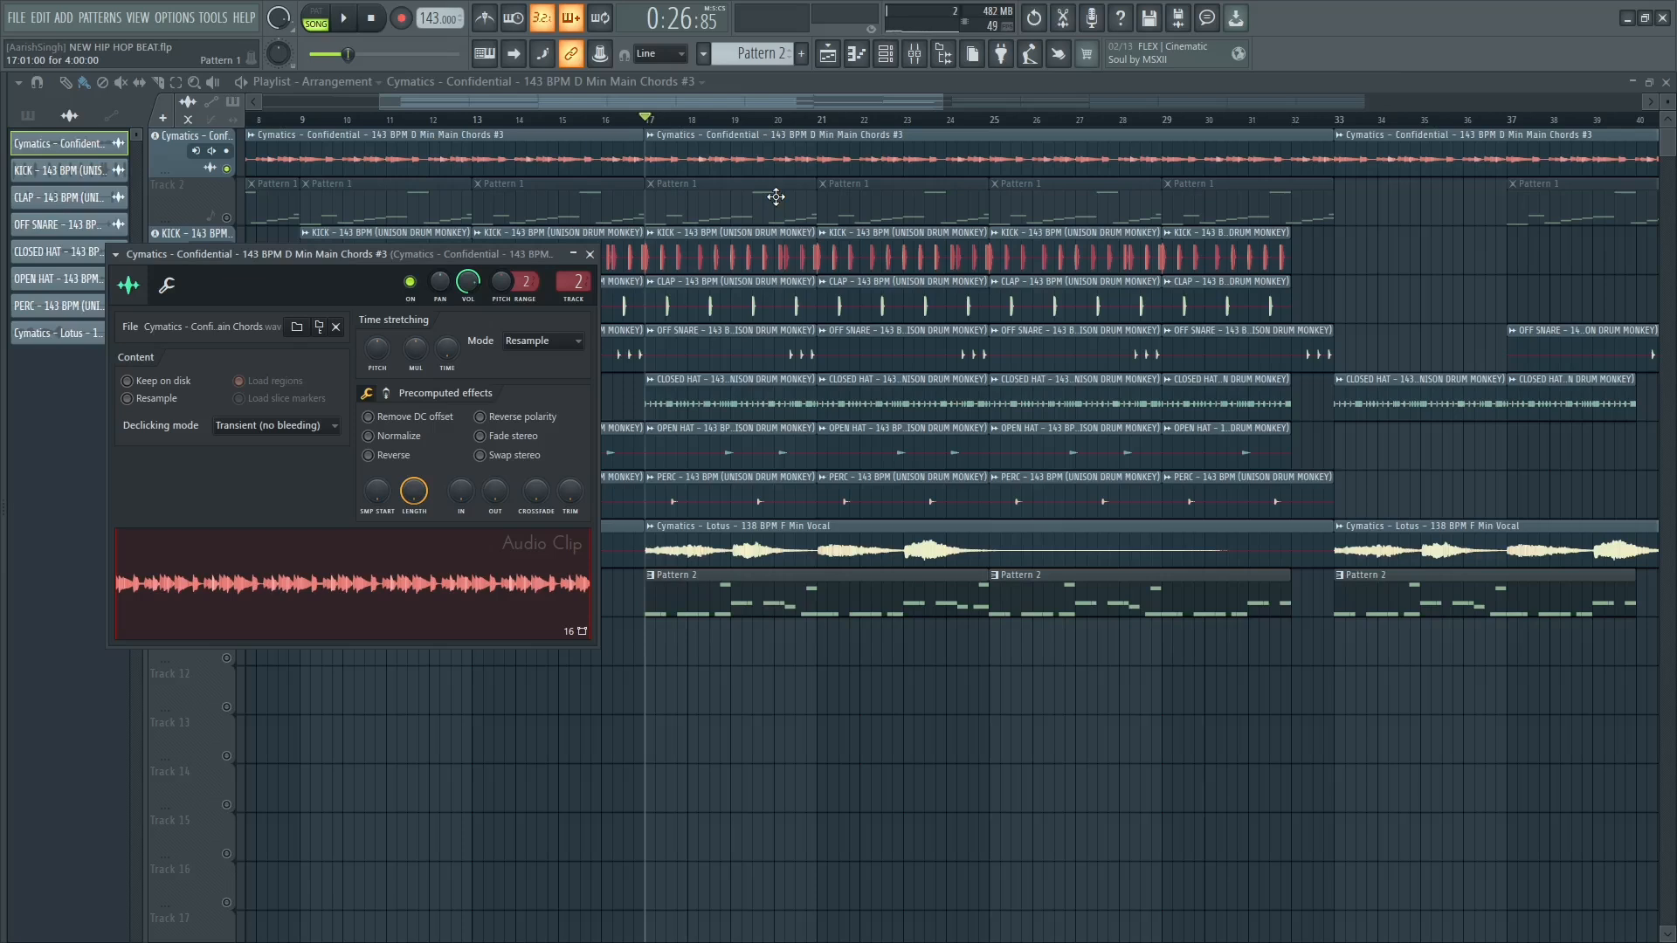
# Play the section from bar 17 and lower the main chords clip's channel volume to 50% during playback.
pyautogui.press('space')
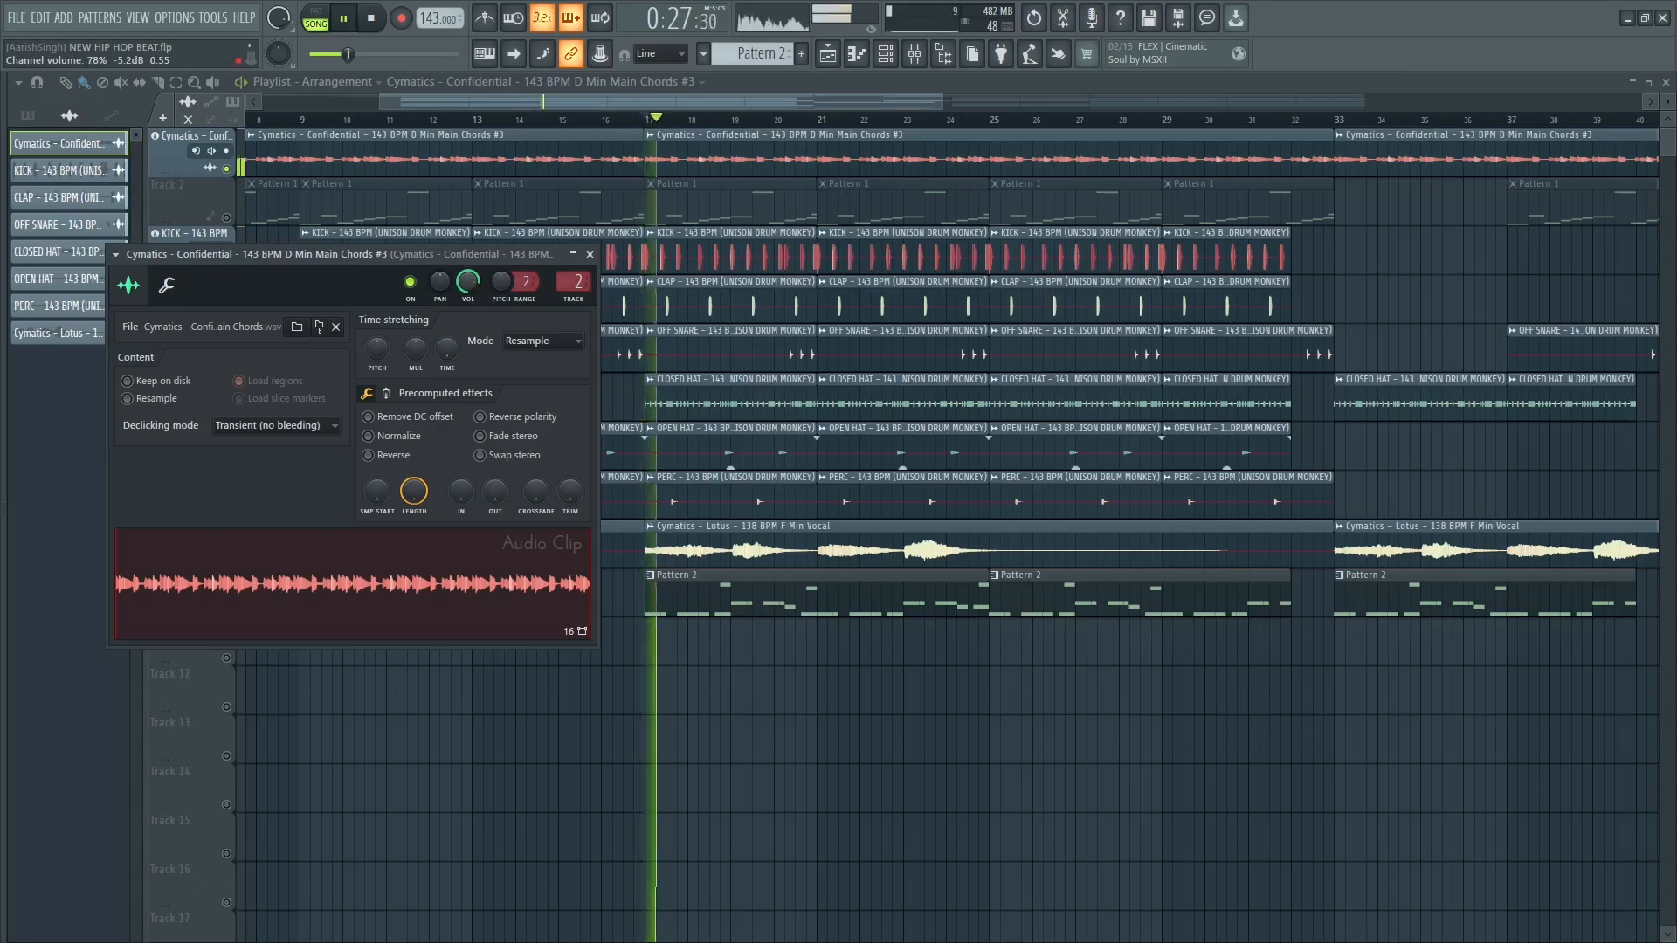
pyautogui.press('space')
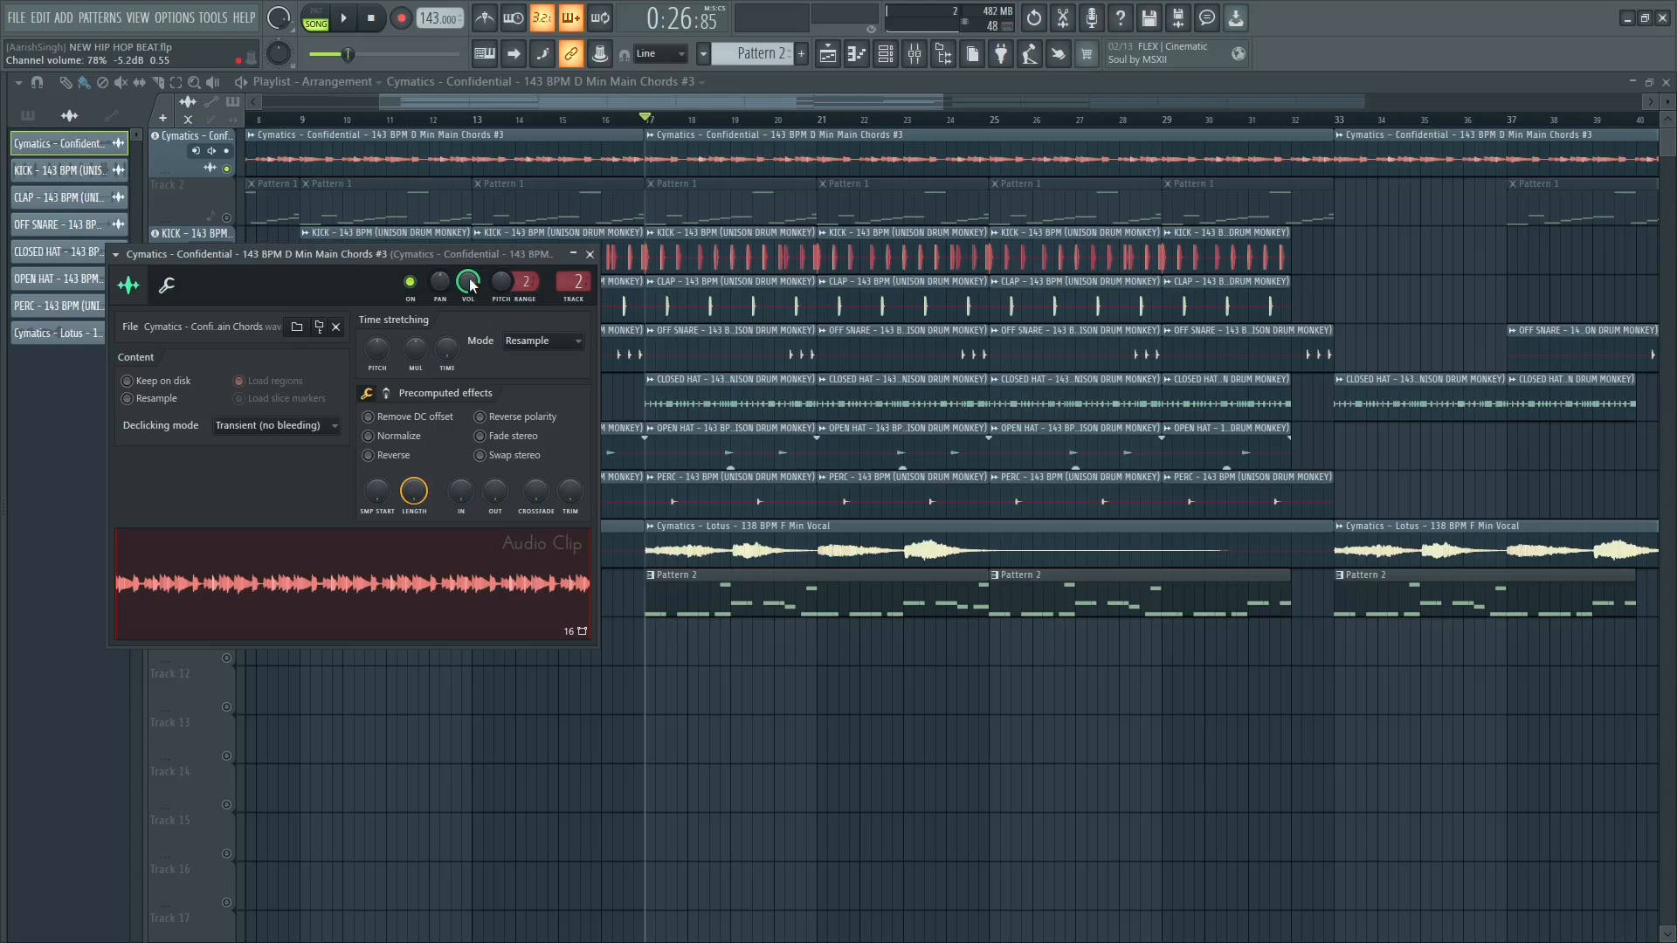
pyautogui.press('space')
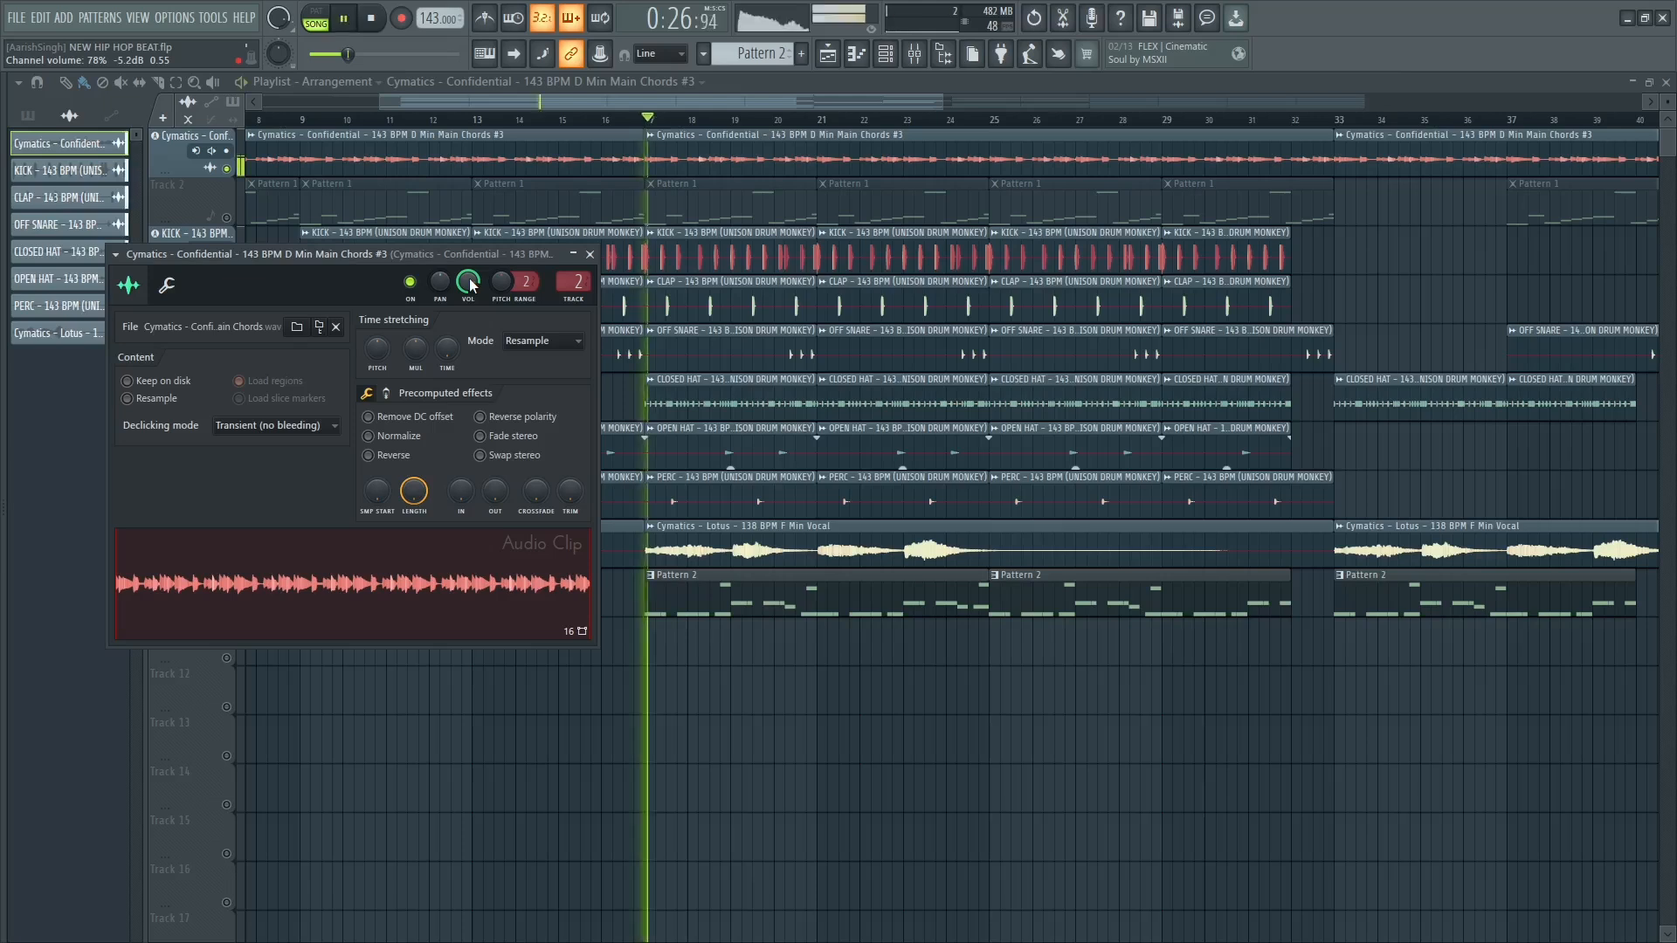
pyautogui.scroll(-5, 470, 284)
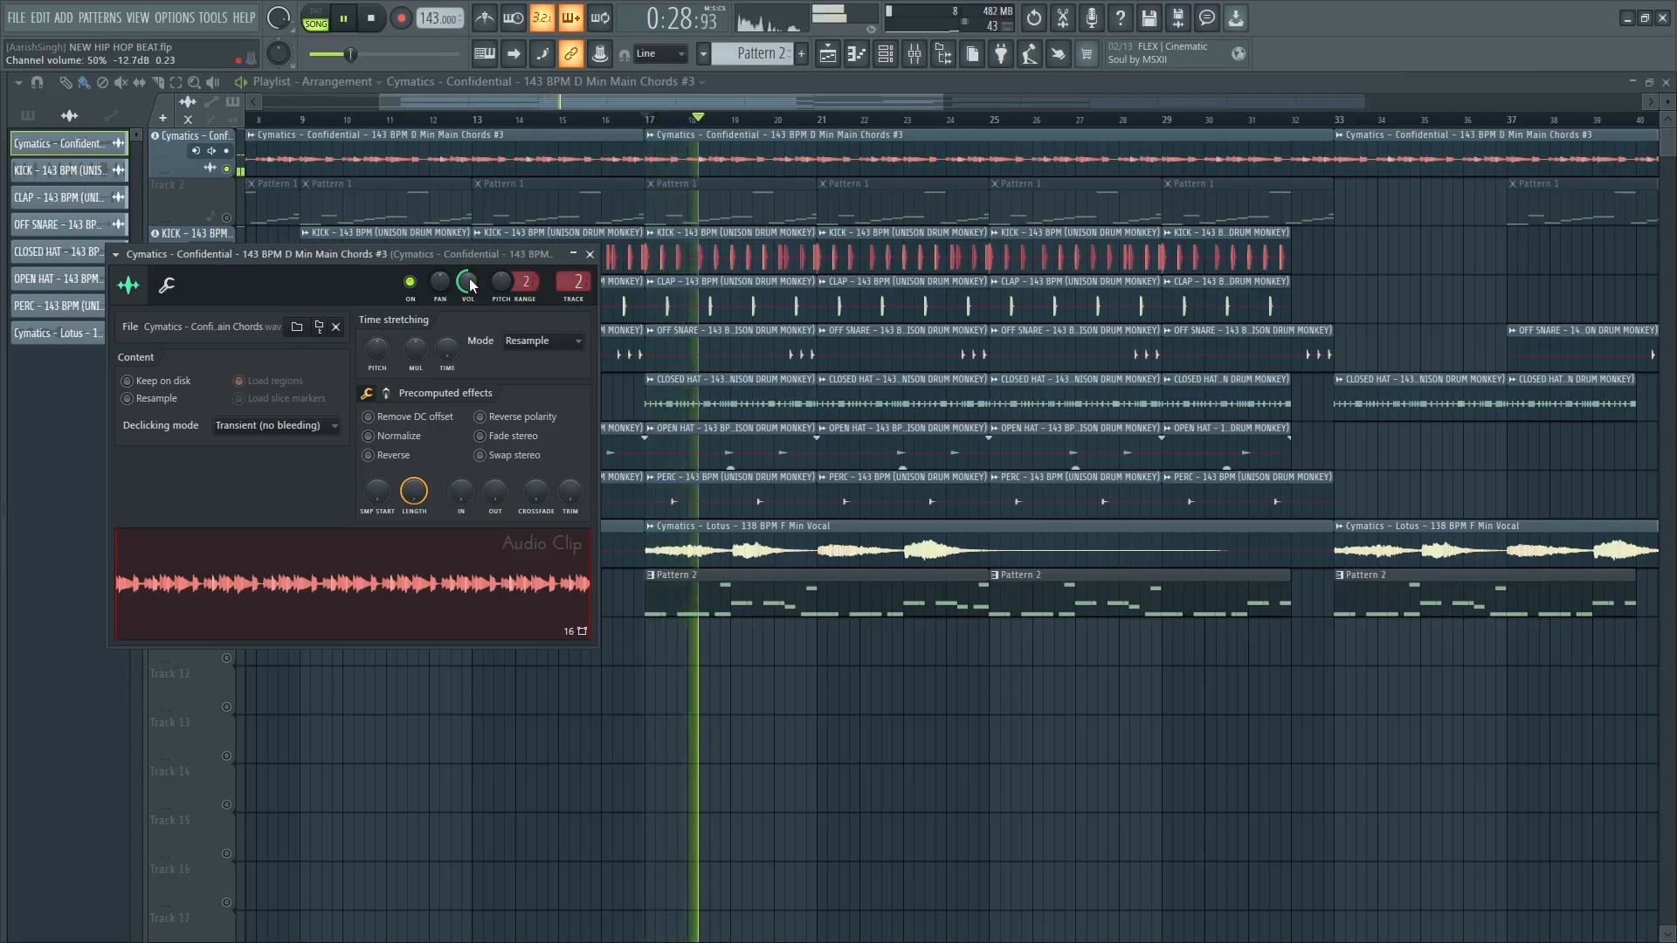
# Replay the section and raise the main chords clip's channel volume to about 56%.
pyautogui.press('space')
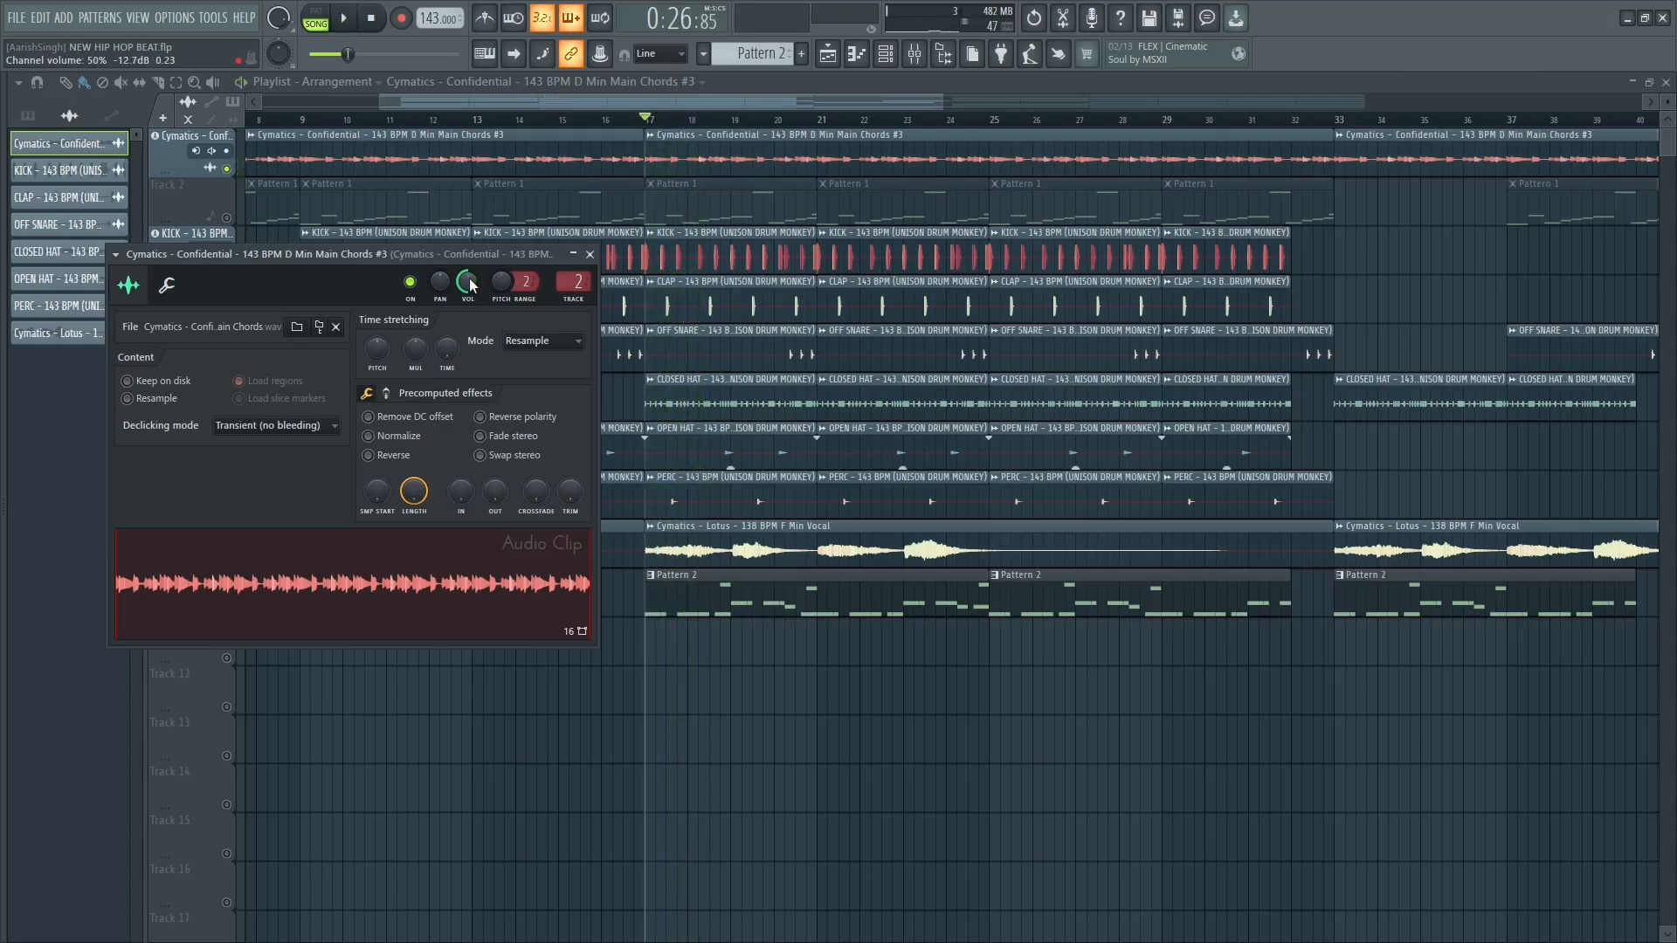
pyautogui.press('space')
pyautogui.scroll(1, 470, 284)
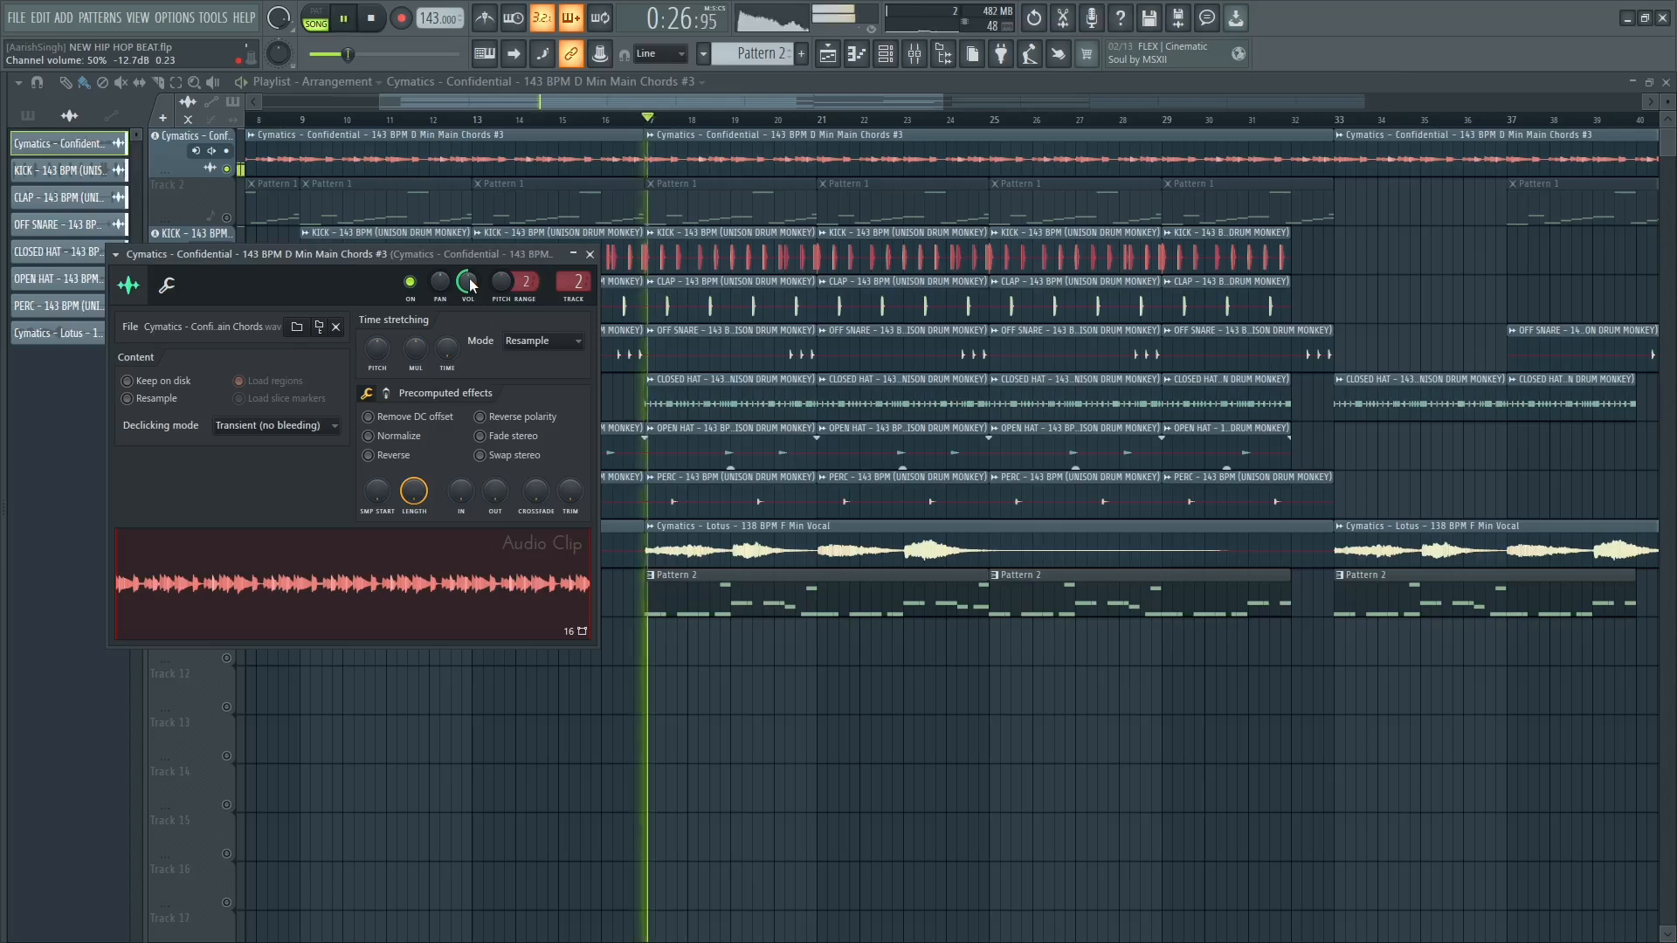
pyautogui.moveTo(469, 285); pyautogui.dragTo(469, 290)
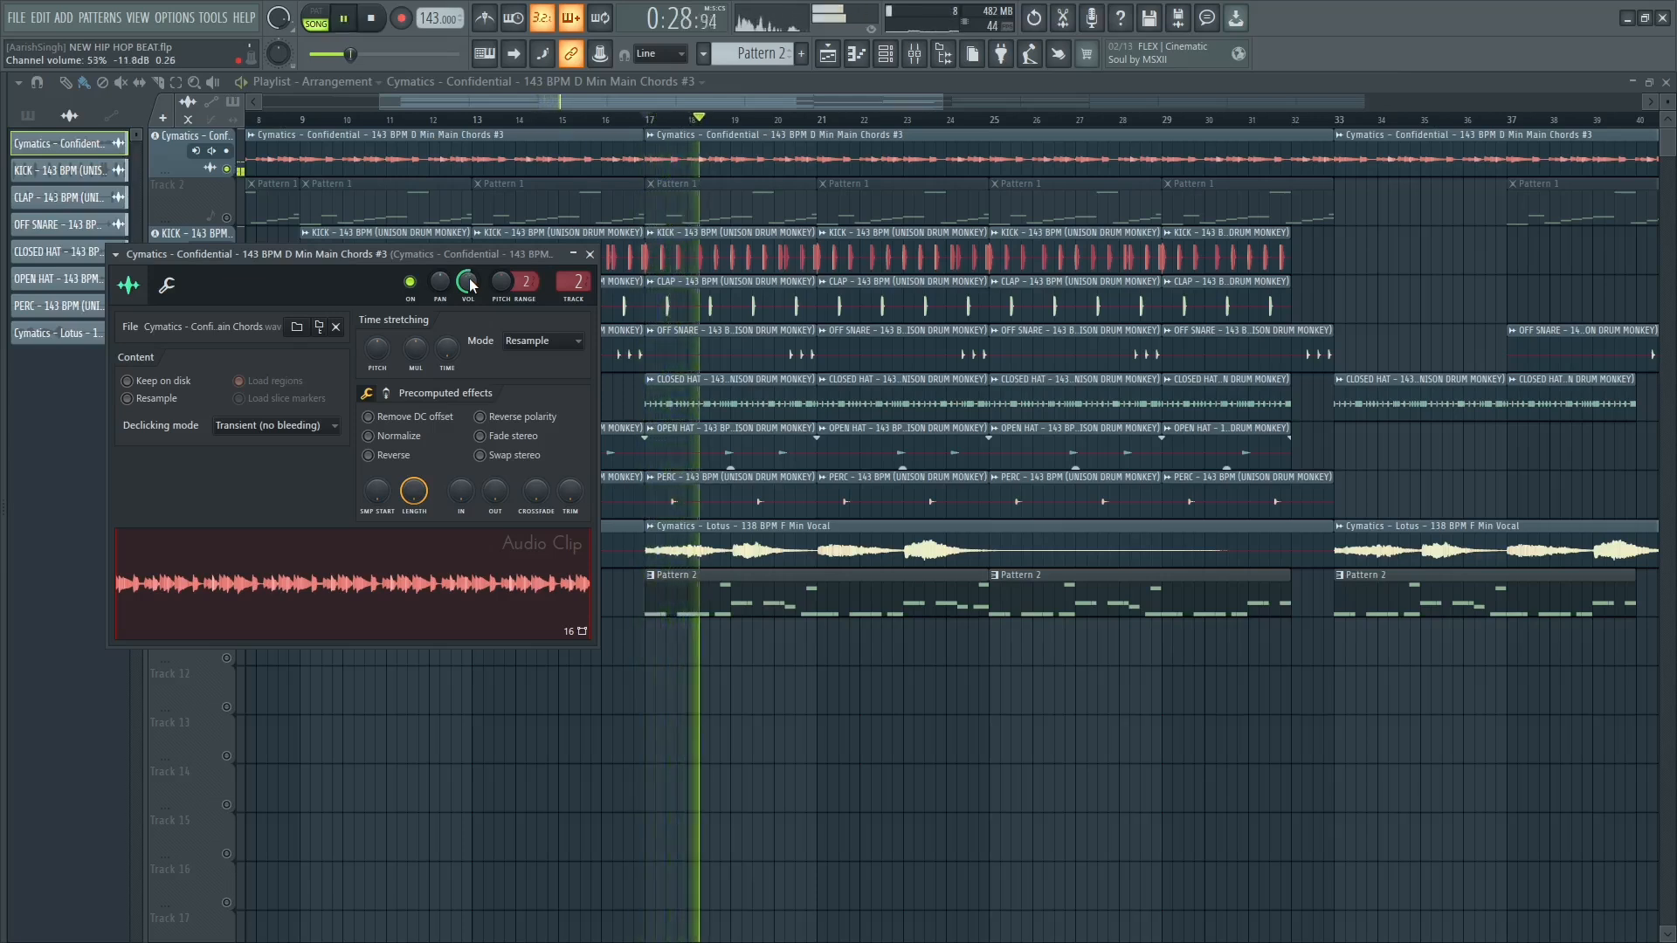
pyautogui.scroll(1, 469, 285)
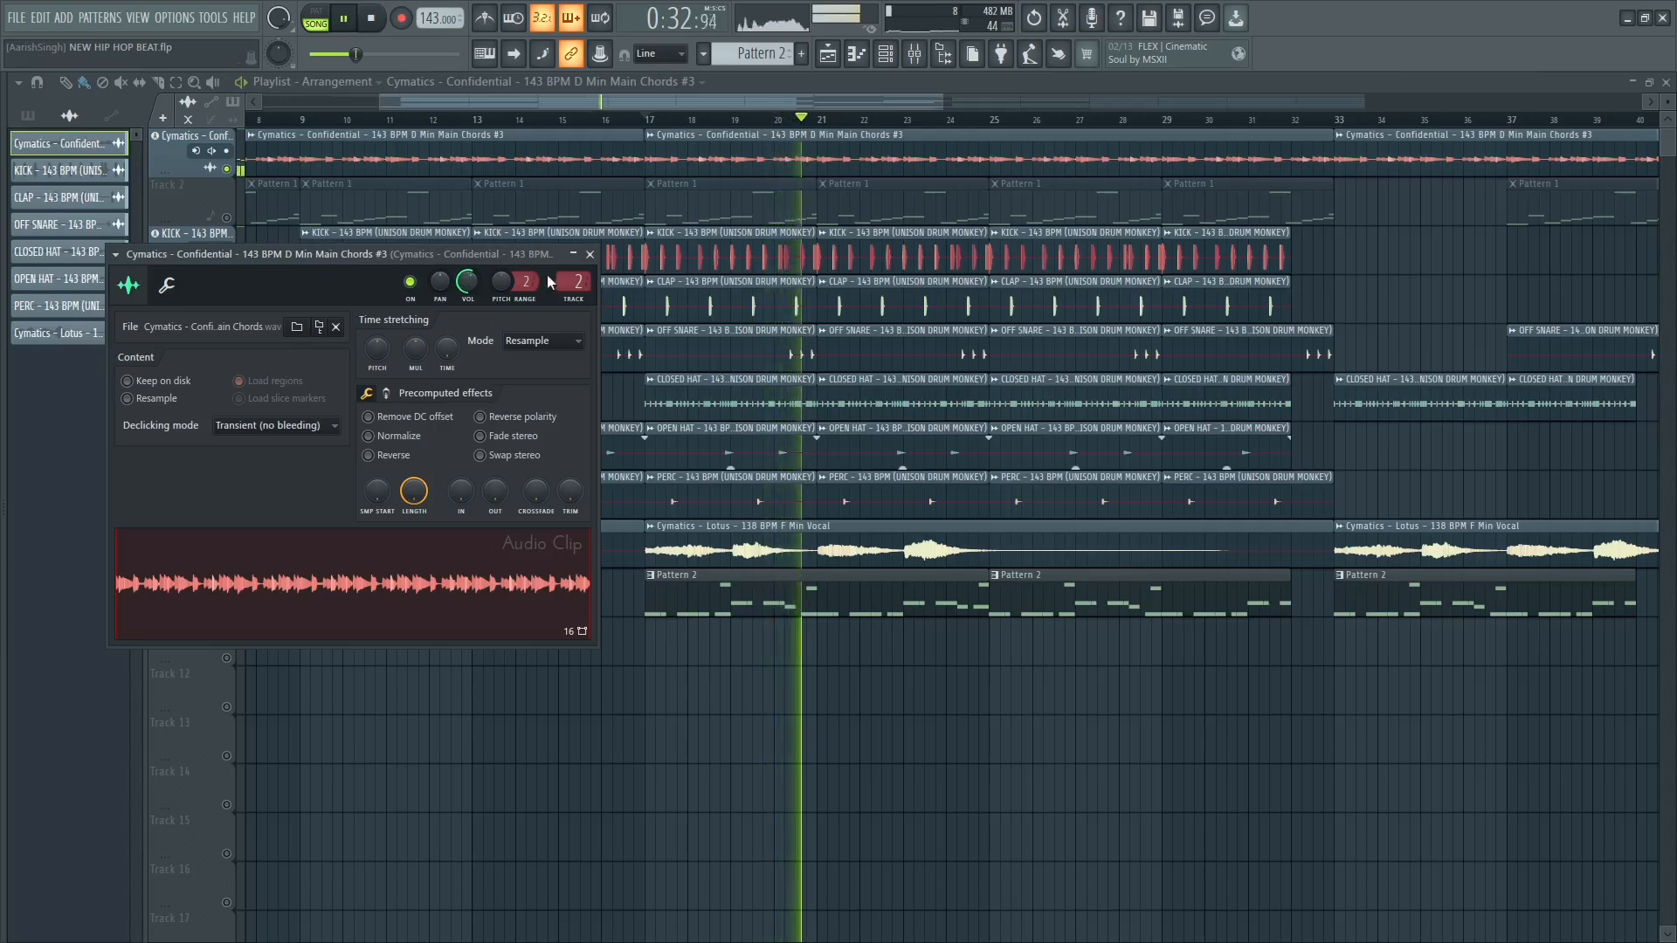
# Lower the main chords' channel volume further while watching the Master track in the mixer, and close both windows with playback stopped.
pyautogui.press('F9')
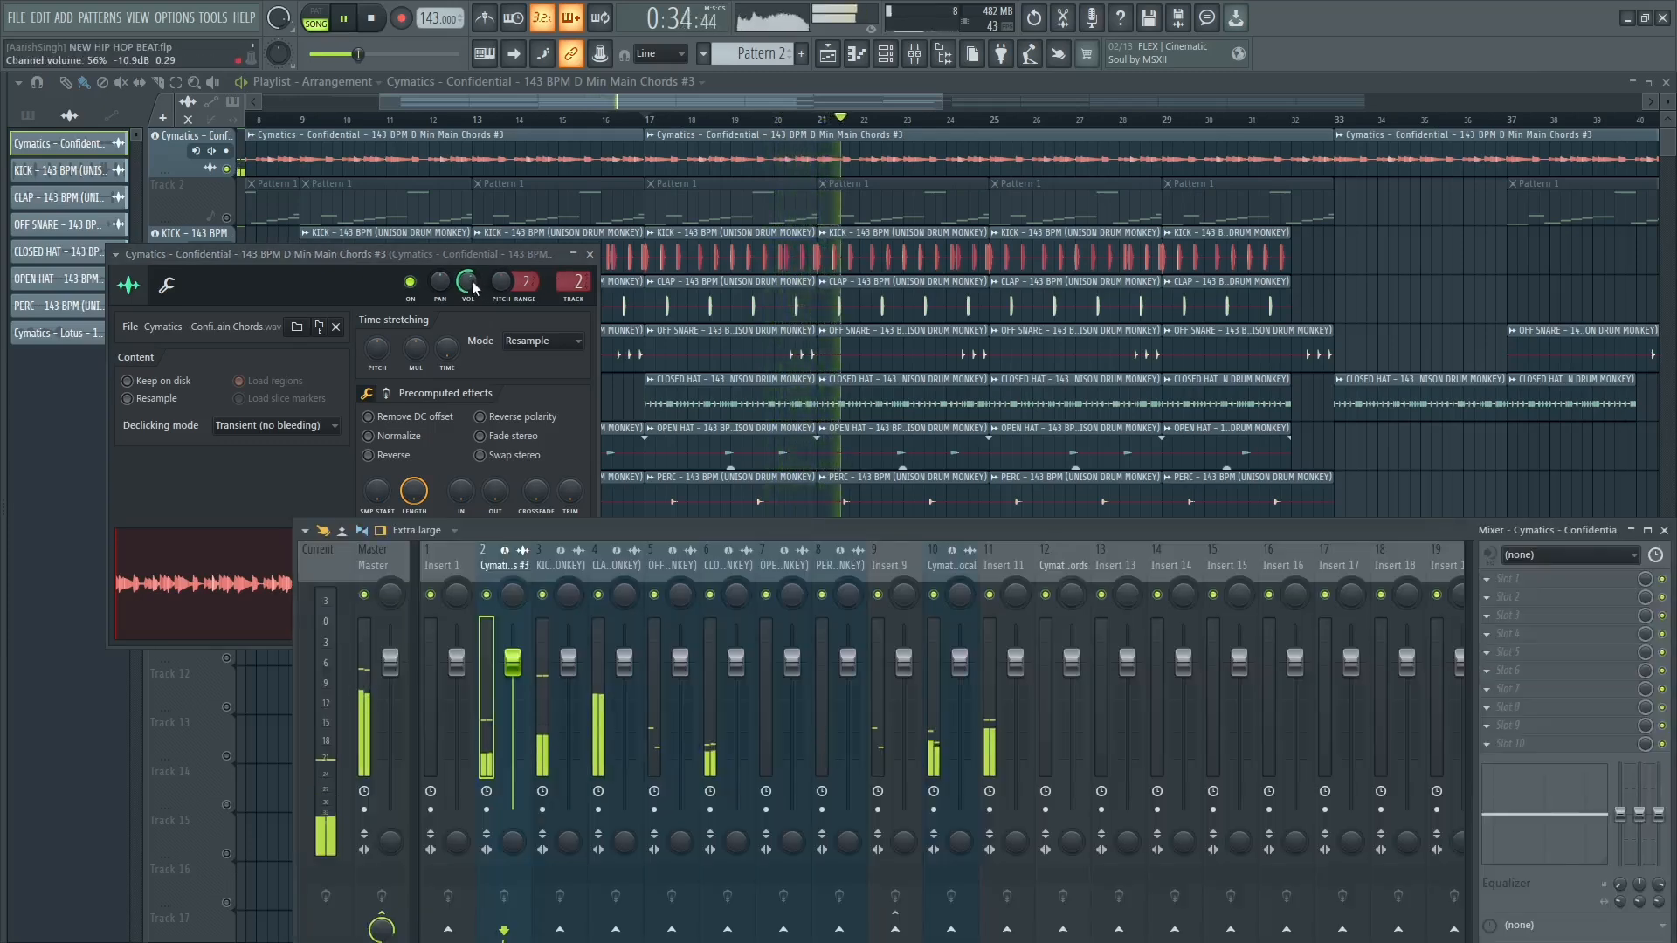
pyautogui.click(376, 569)
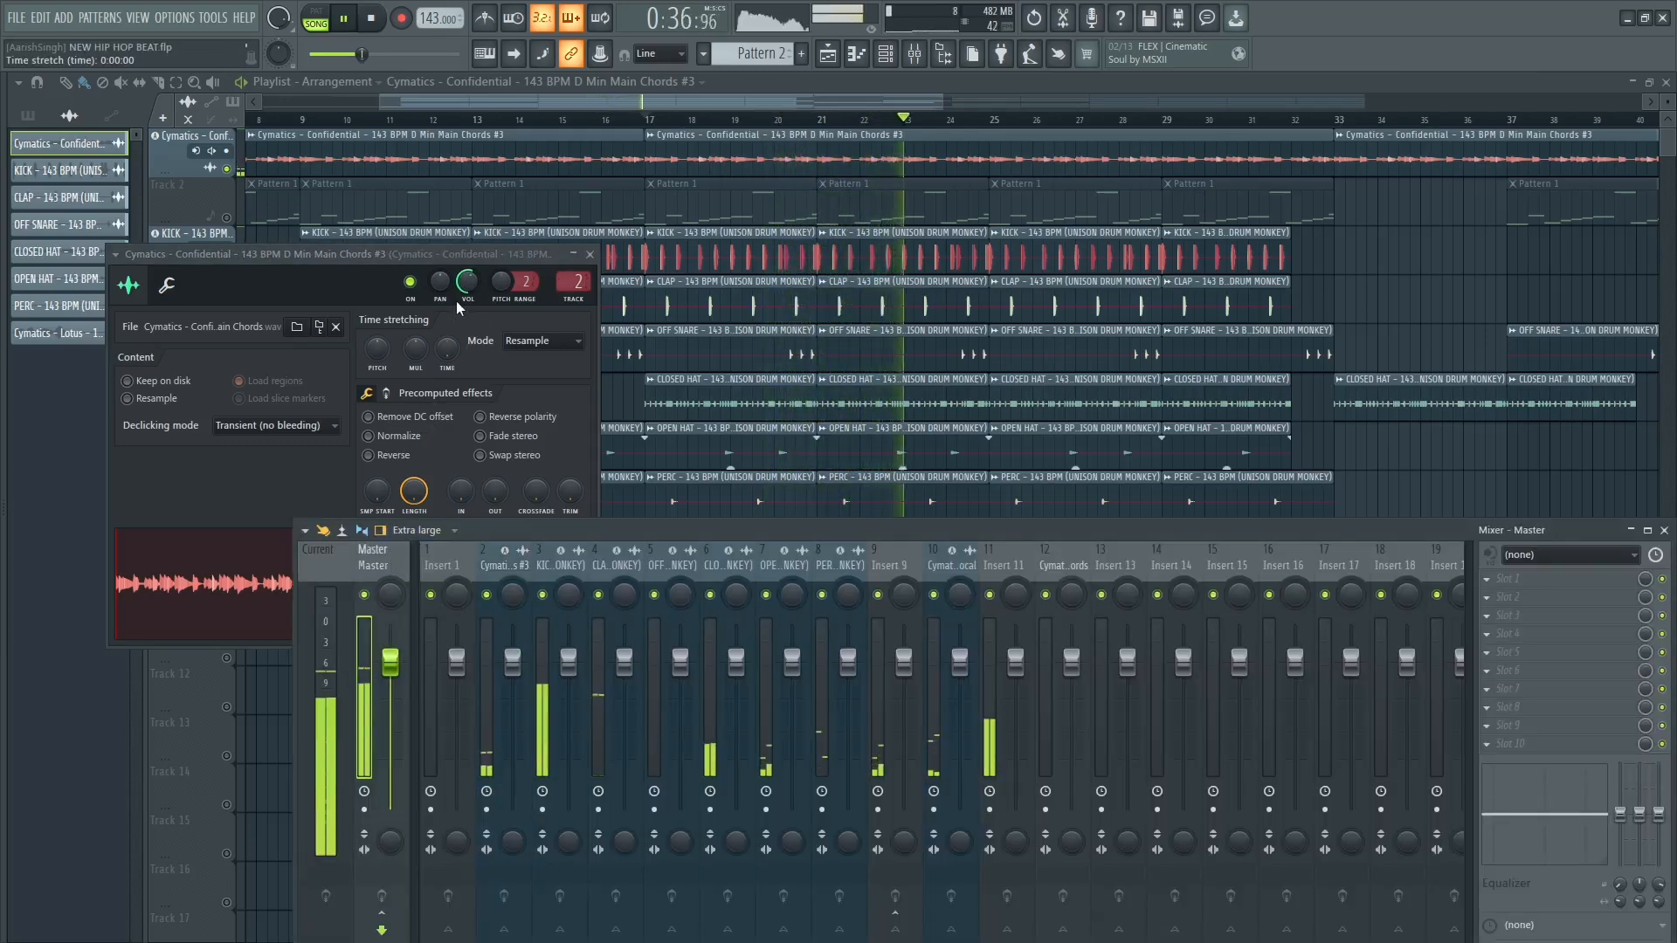
pyautogui.scroll(-6, 474, 272)
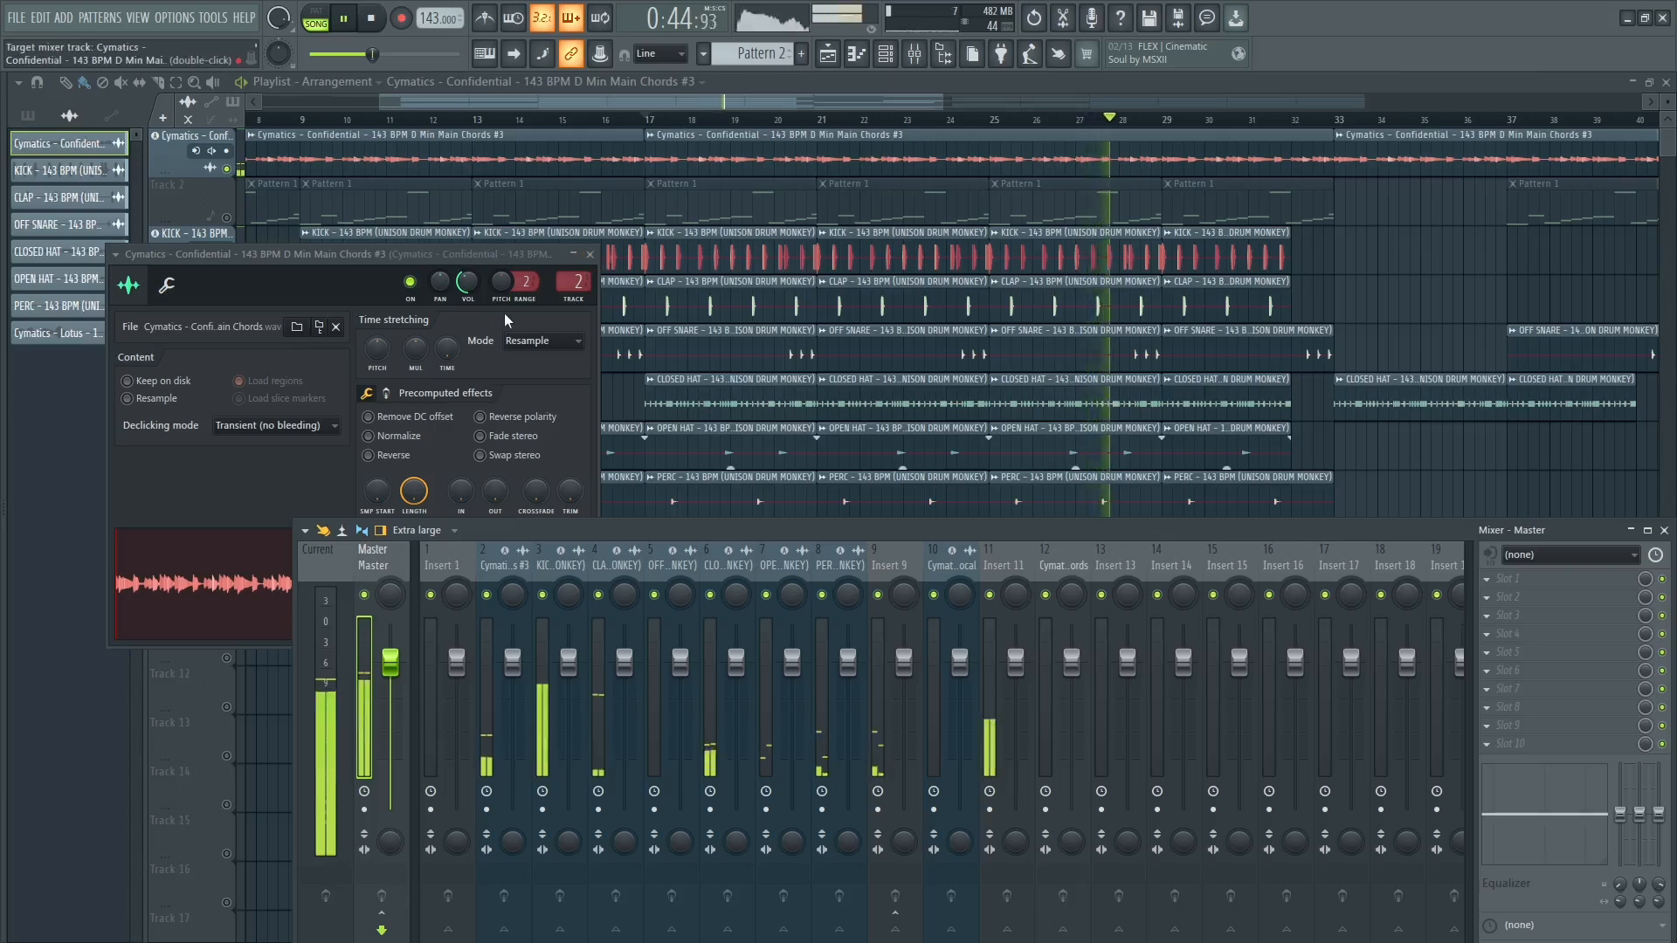
pyautogui.click(590, 255)
pyautogui.press('space')
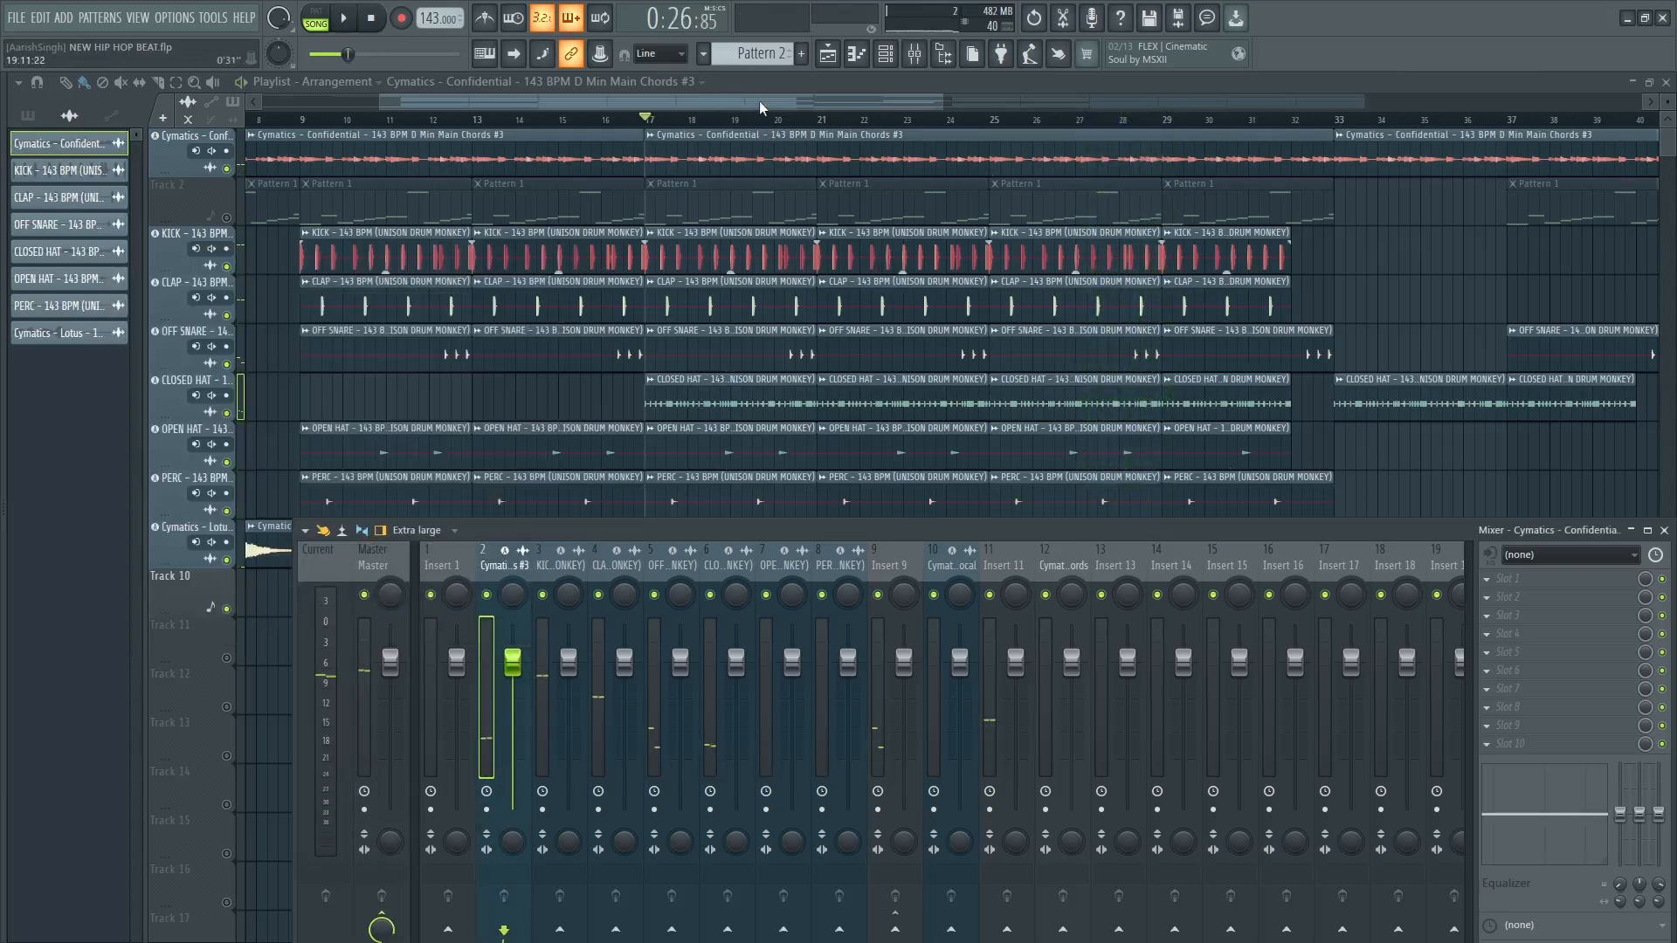
pyautogui.press('F9')
# Unmute Track 2 and show Pattern 1's channels in the Channel rack, moved over the middle of the playlist.
pyautogui.click(229, 219)
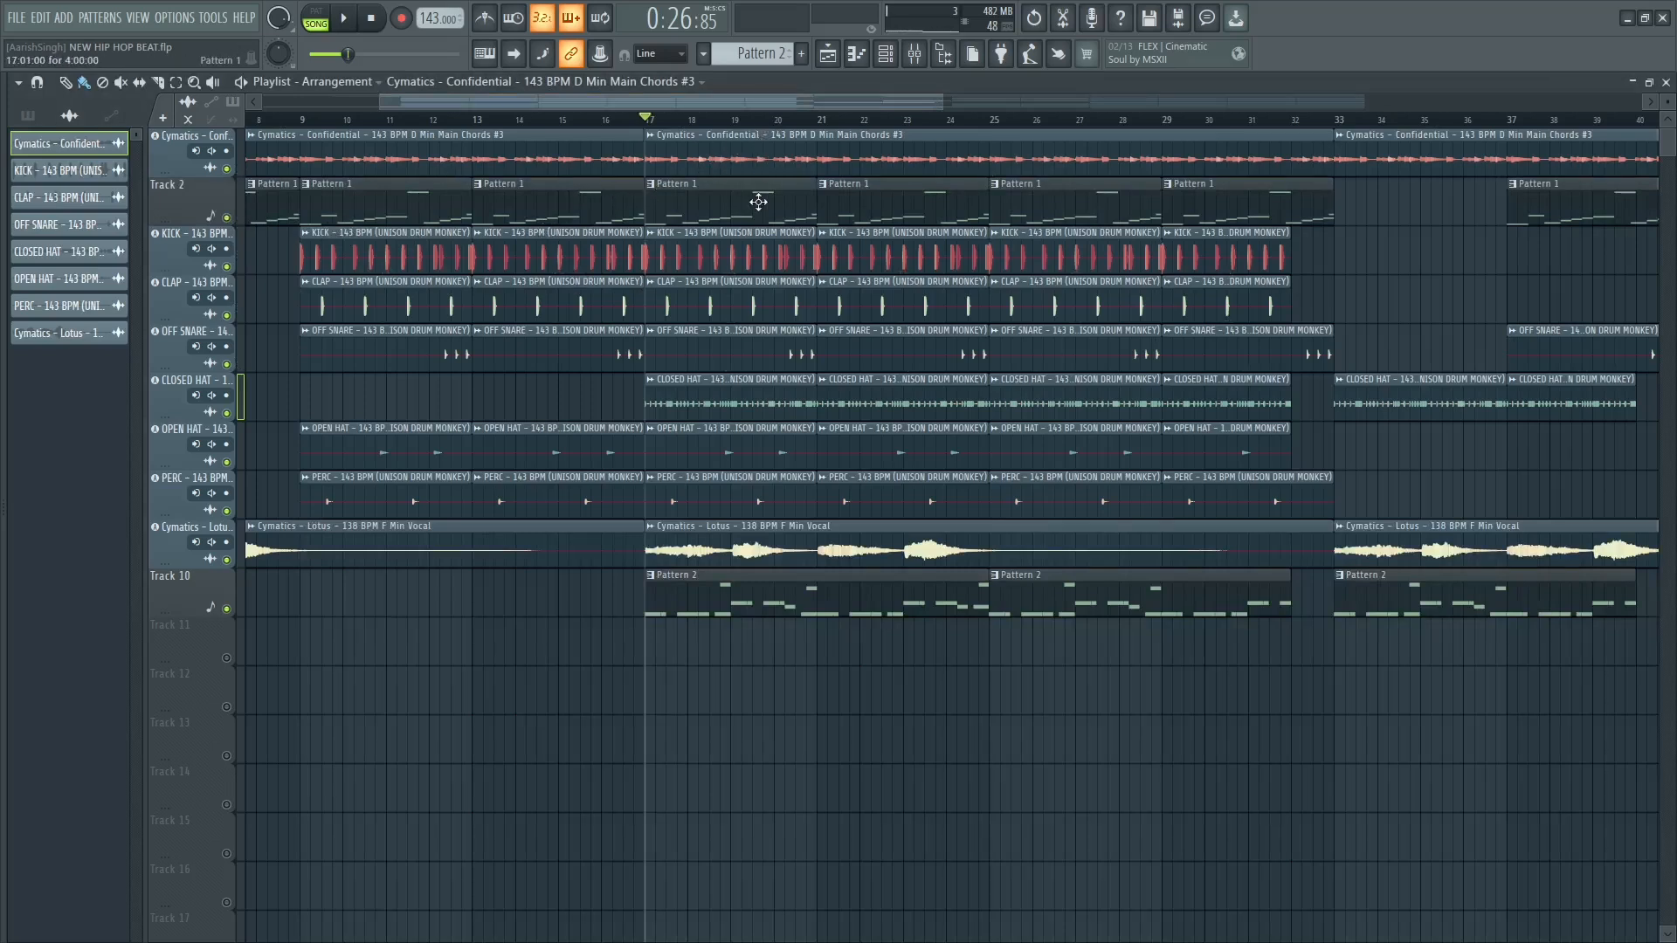
pyautogui.click(885, 54)
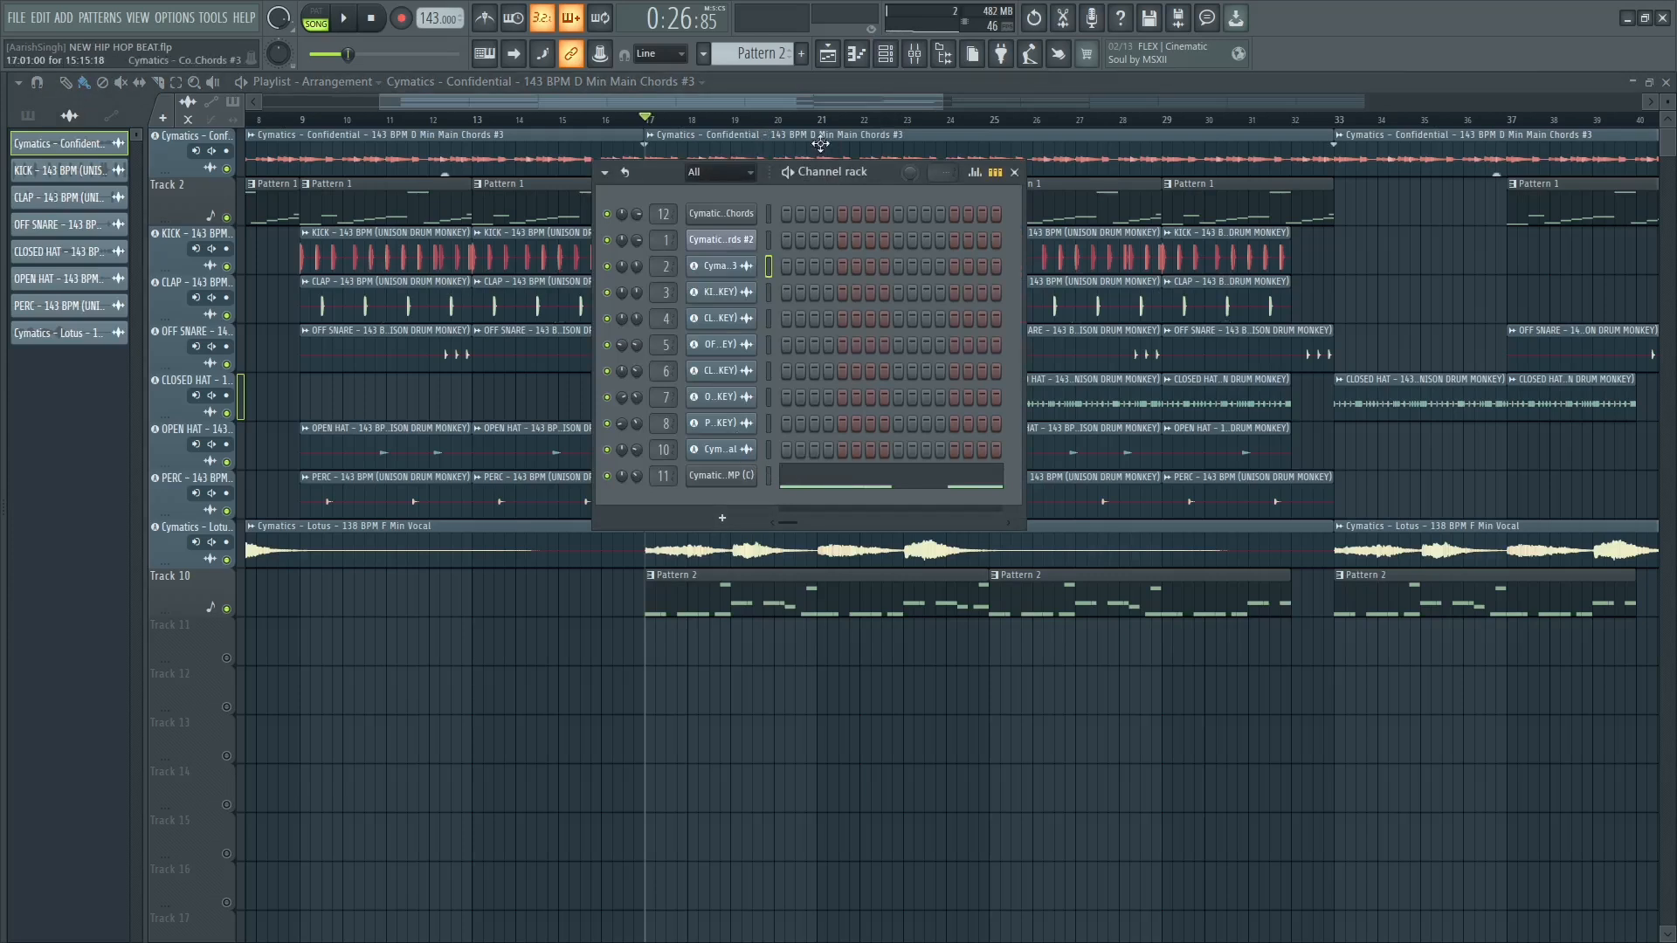
pyautogui.click(885, 53)
pyautogui.click(752, 198)
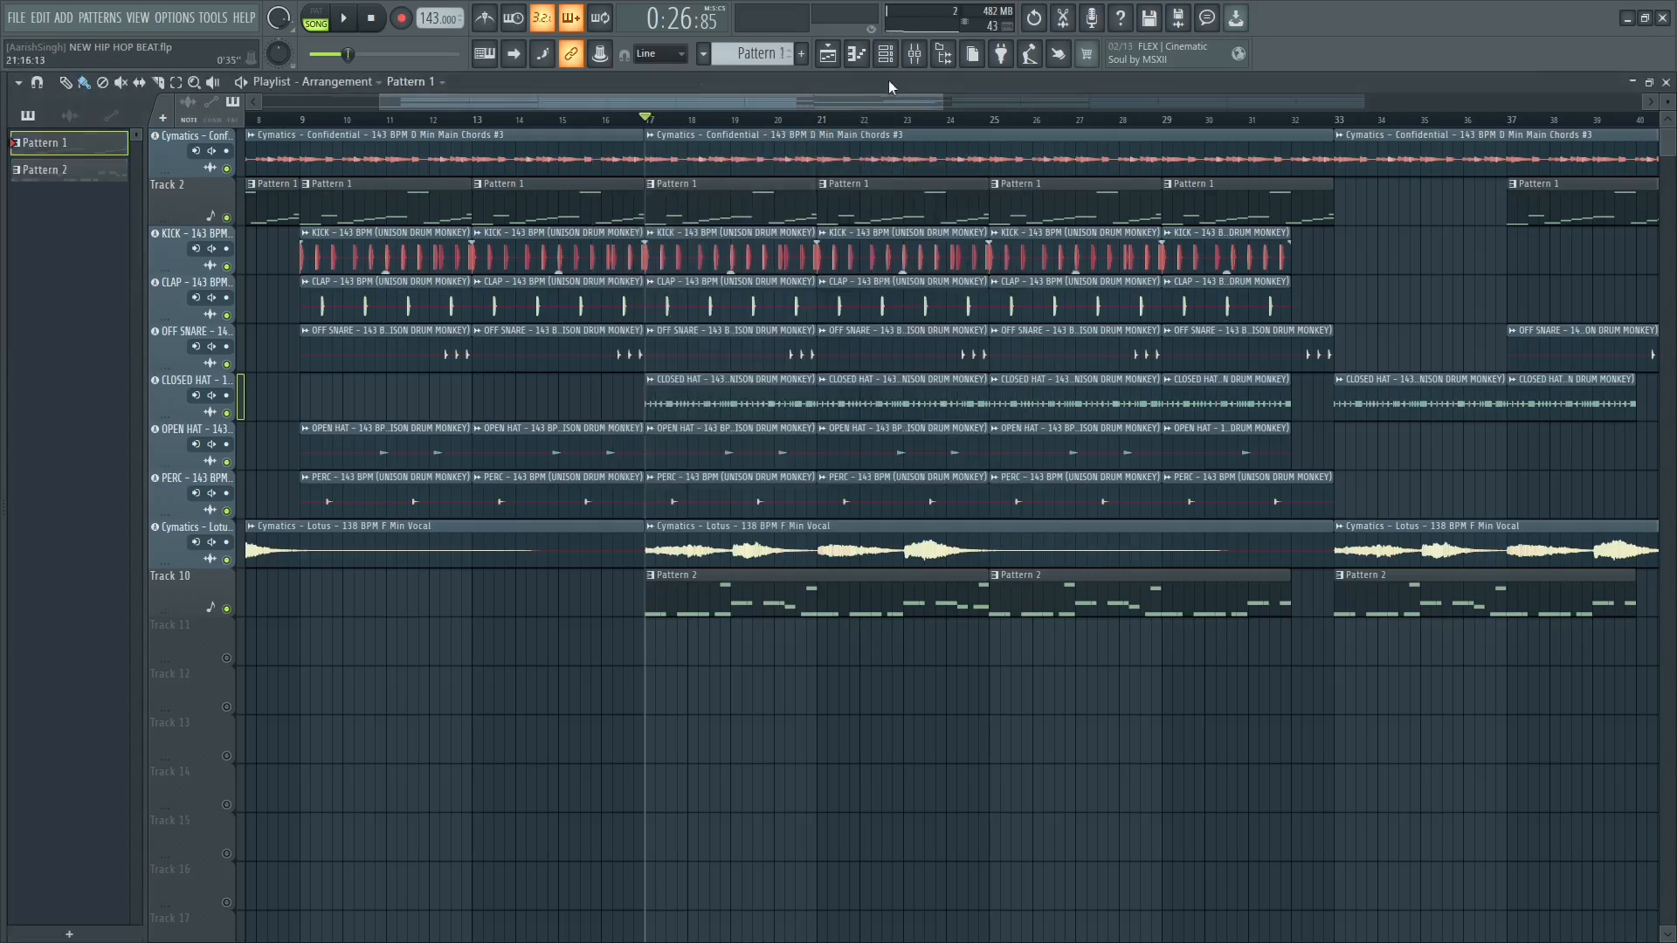
pyautogui.click(885, 53)
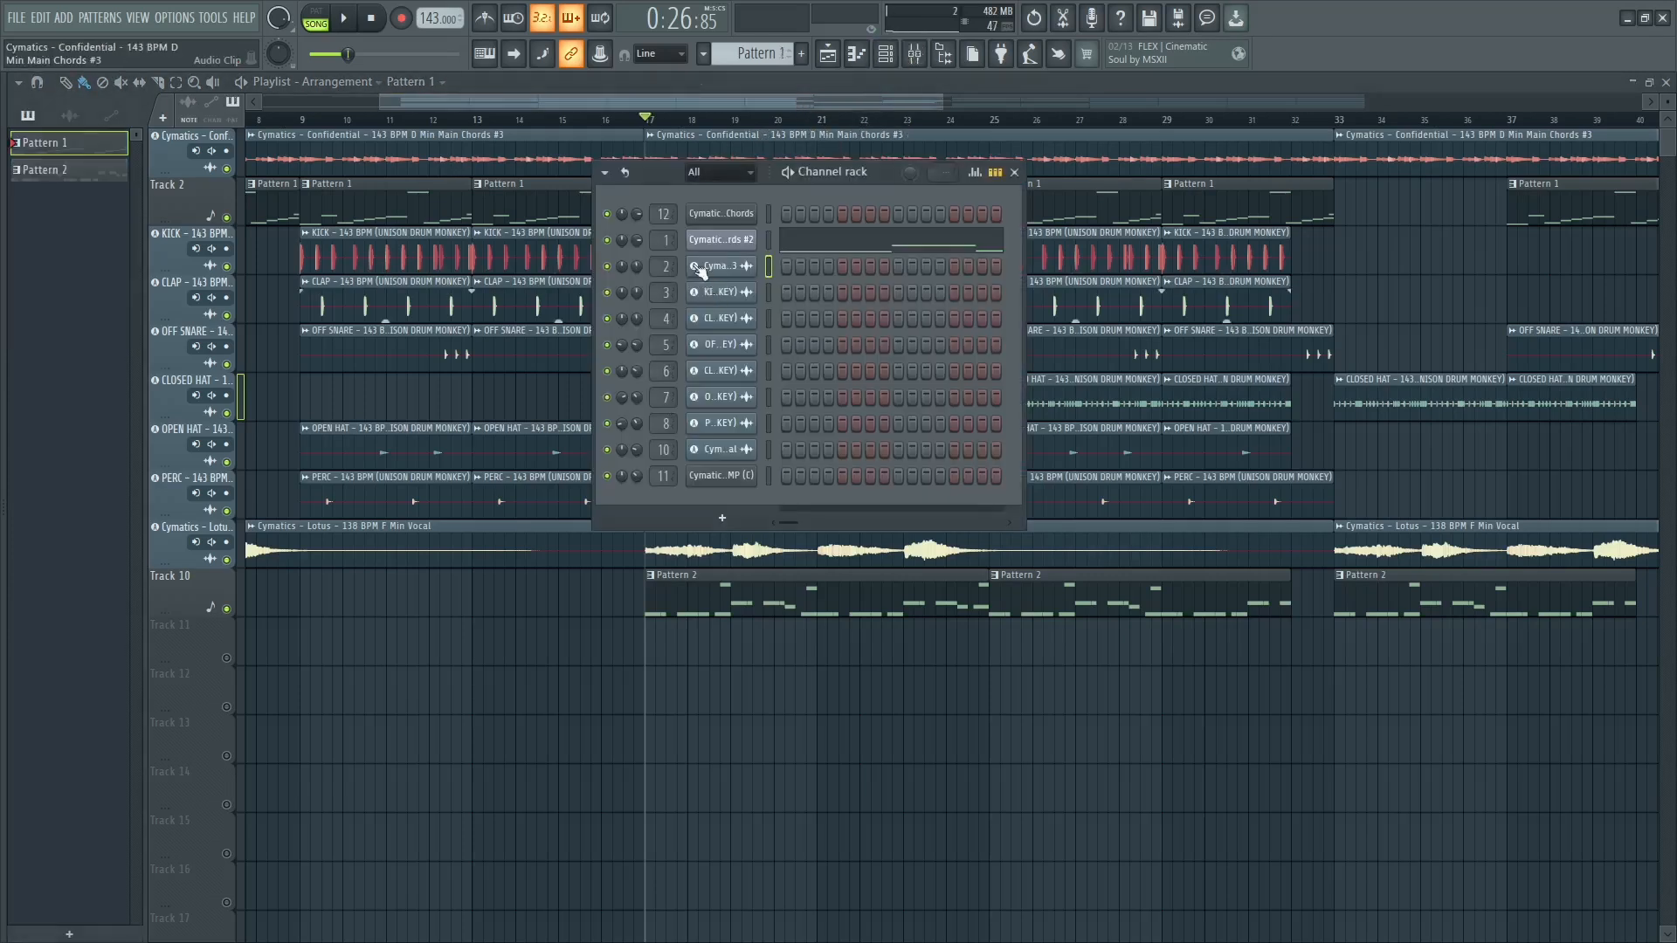
pyautogui.moveTo(836, 180); pyautogui.dragTo(977, 275)
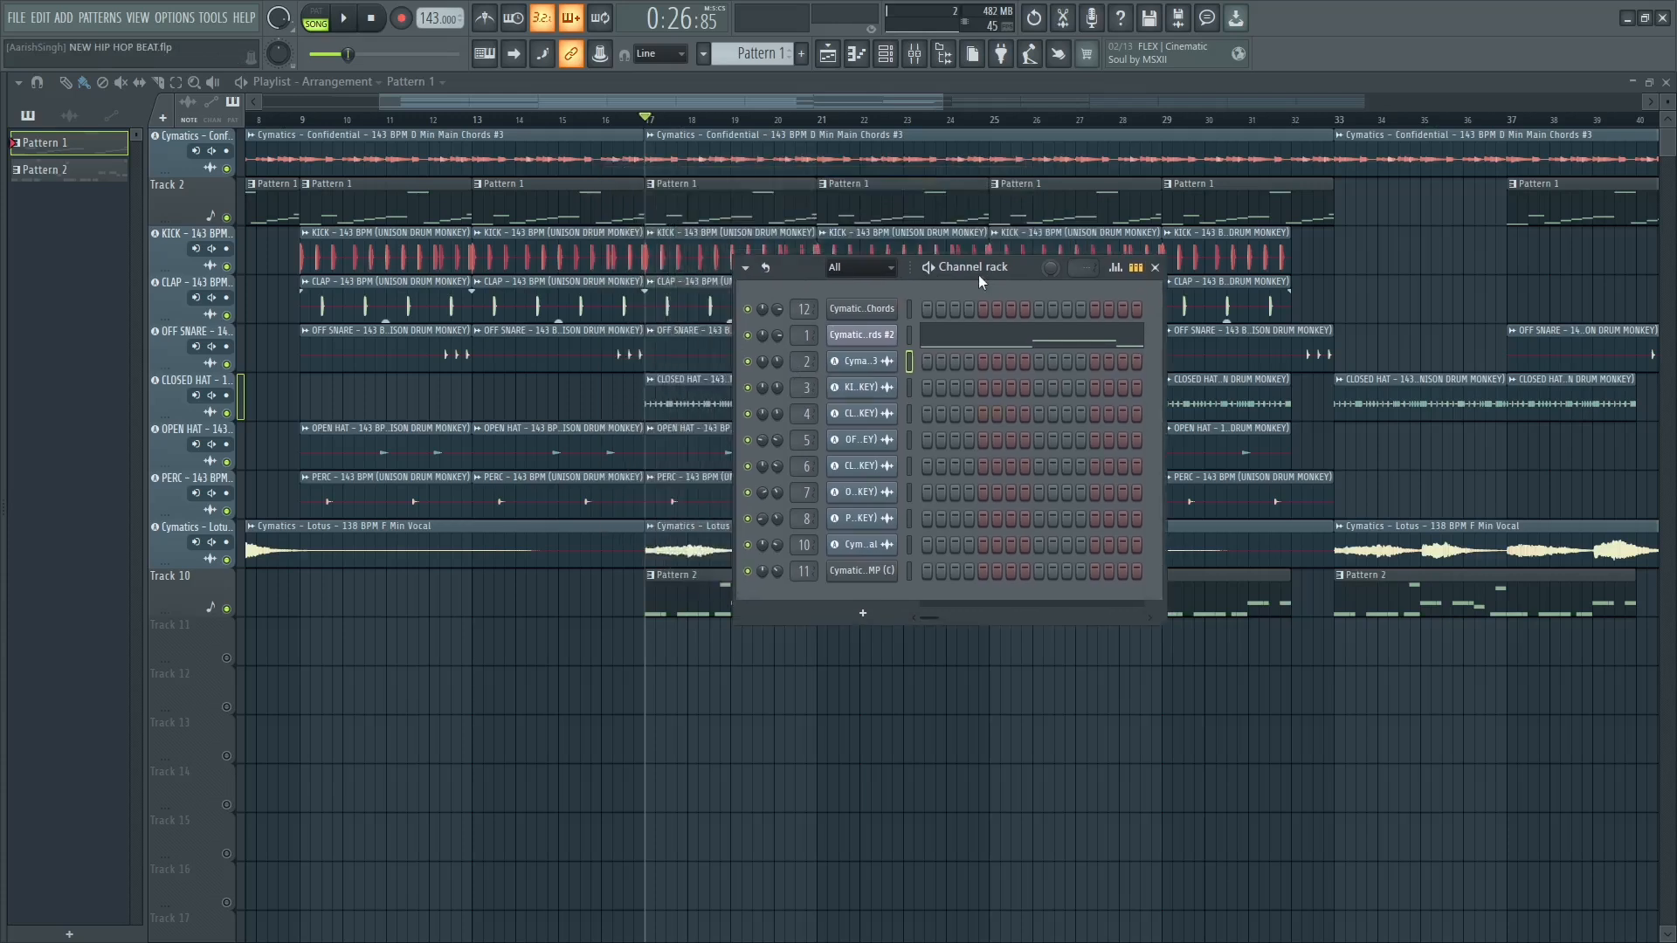
# Play the section and lower the volume of the chords #2 channel used by Pattern 1 to 50%.
pyautogui.press('space')
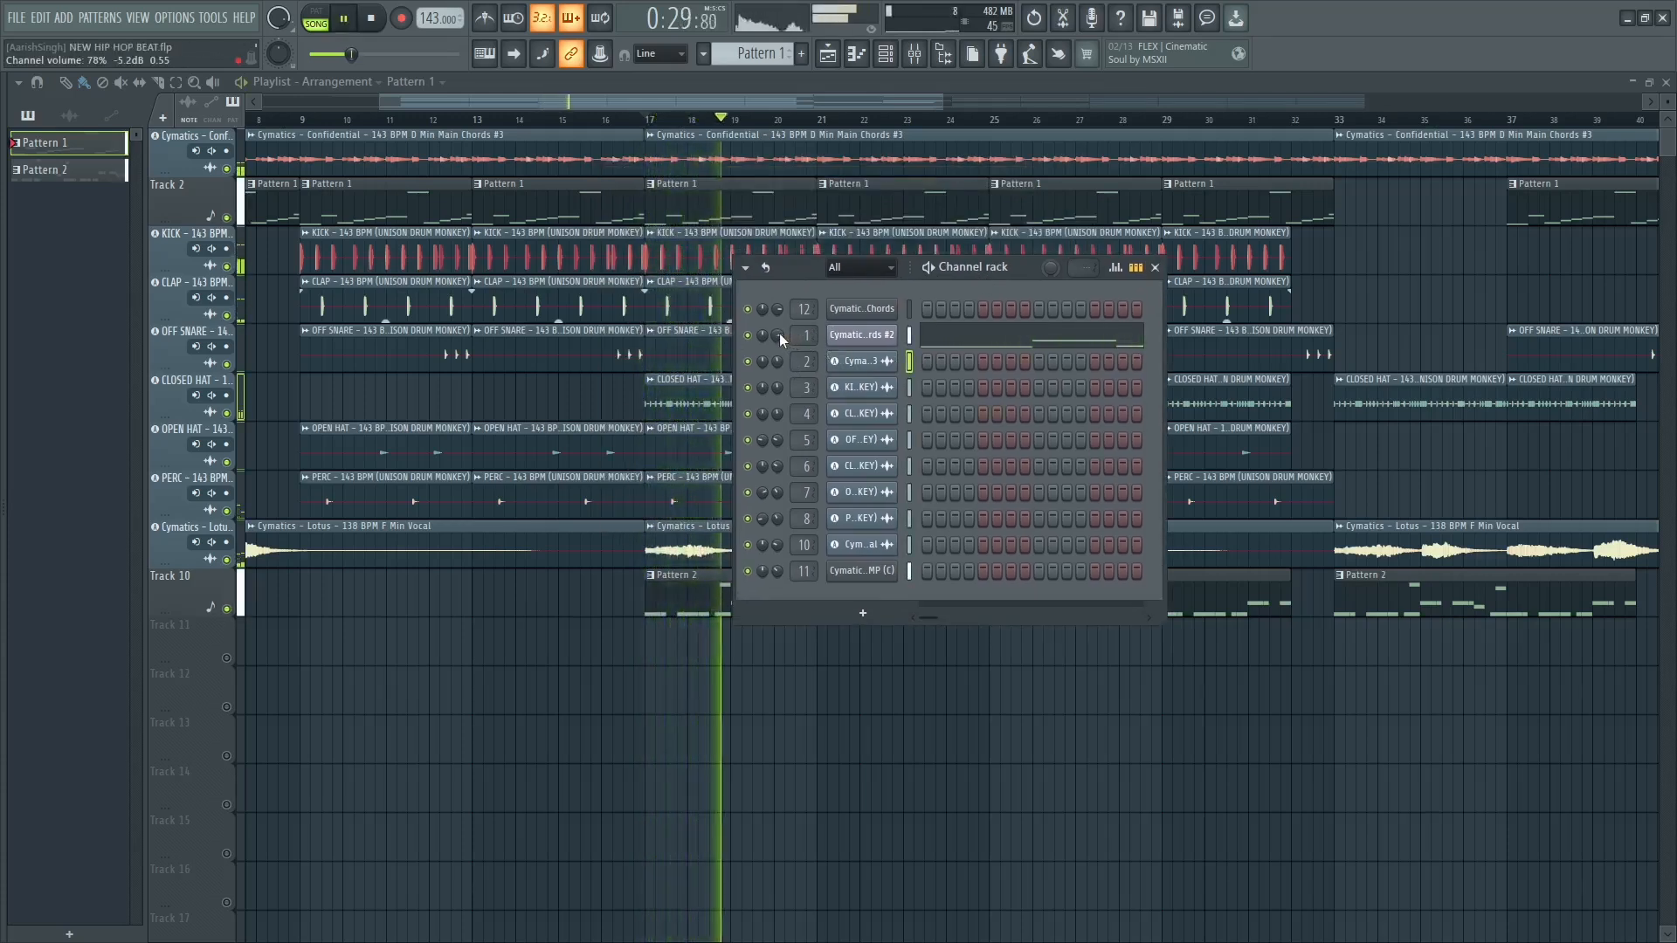
pyautogui.moveTo(779, 332)
pyautogui.mouseDown()
pyautogui.moveTo(779, 367)
pyautogui.moveTo(779, 337)
pyautogui.mouseUp()
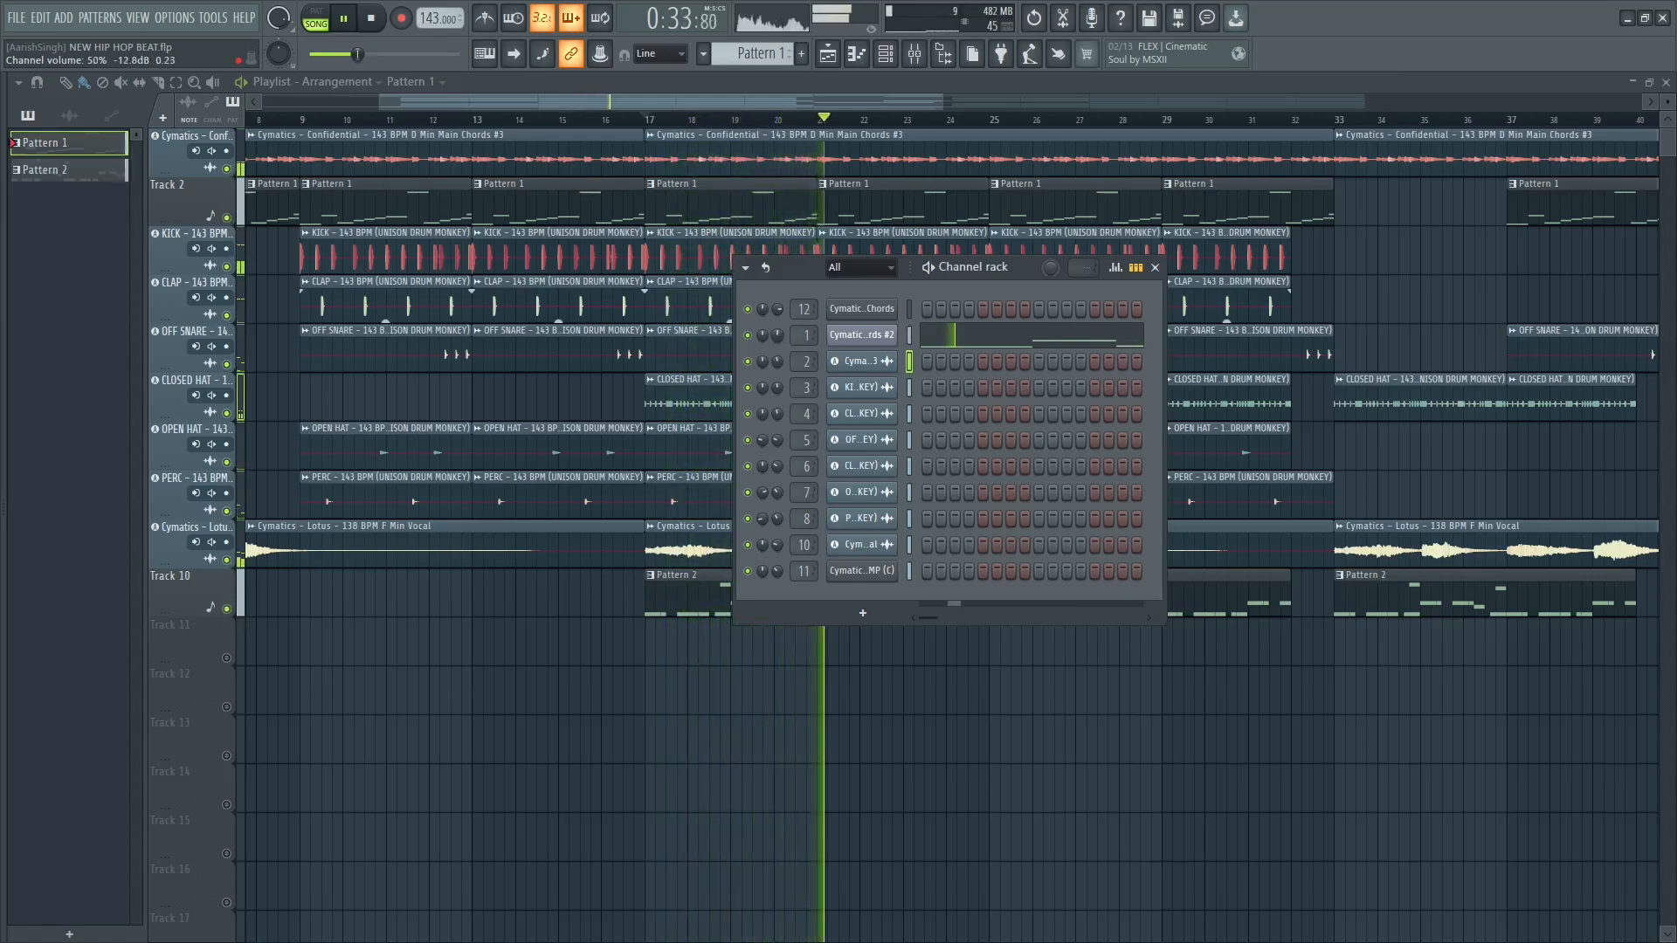
pyautogui.press('space')
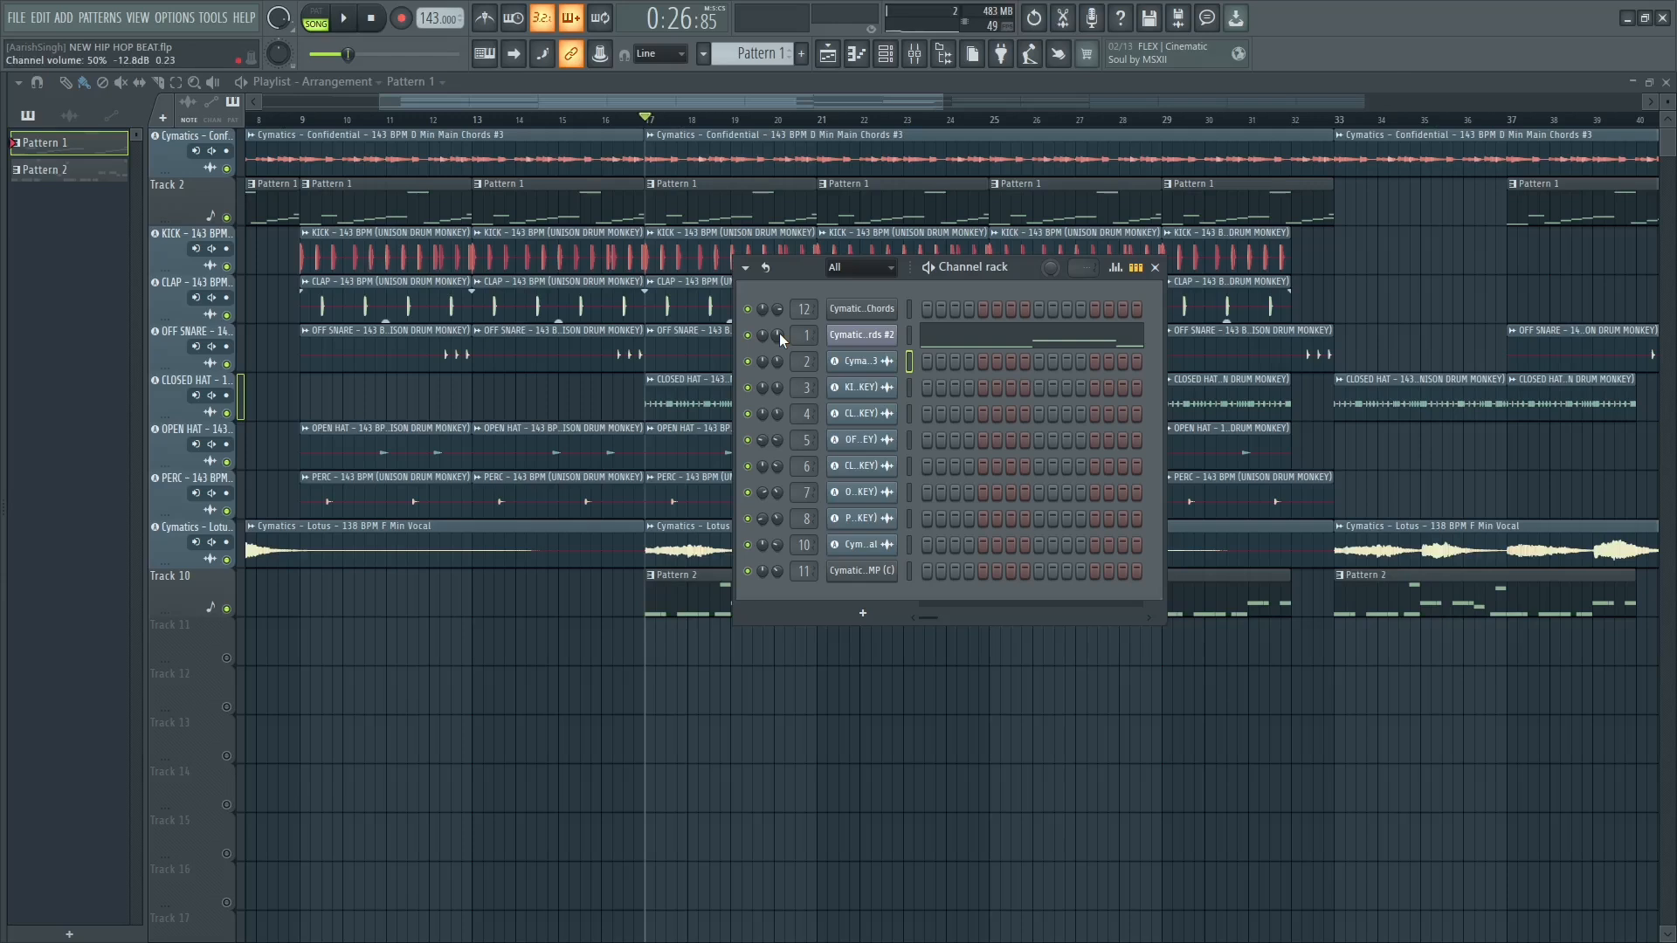
# Replay the section, reduce the chords #2 channel volume to 45%, and close the Channel rack.
pyautogui.press('space')
pyautogui.moveTo(779, 332); pyautogui.dragTo(779, 340)
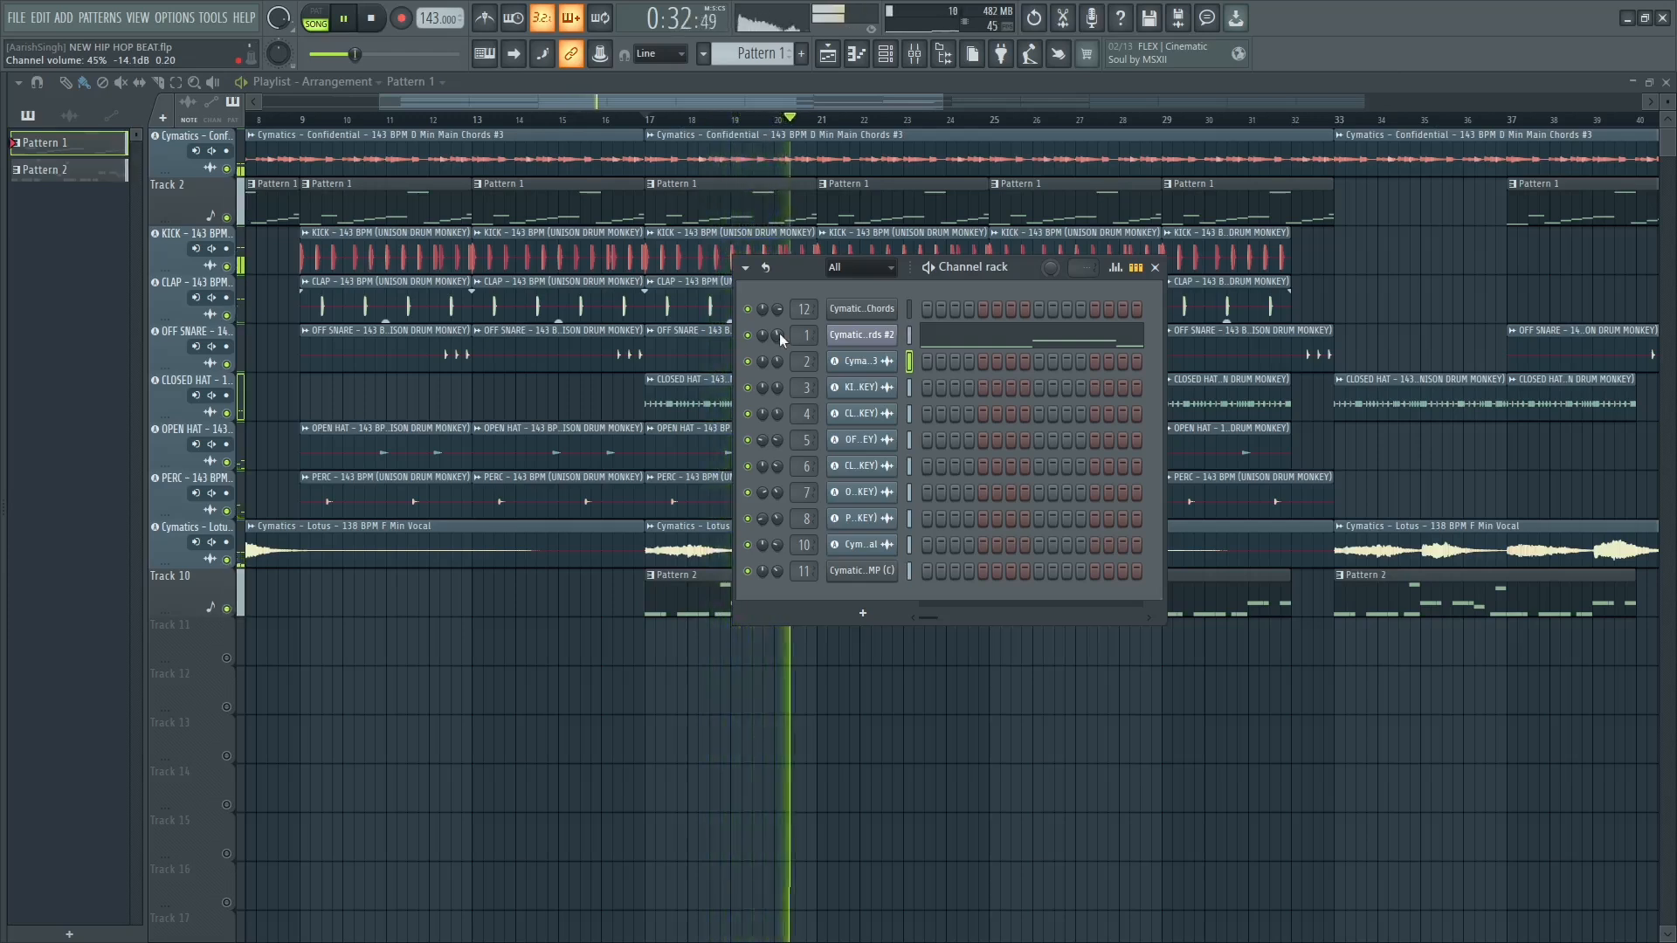
pyautogui.click(1155, 267)
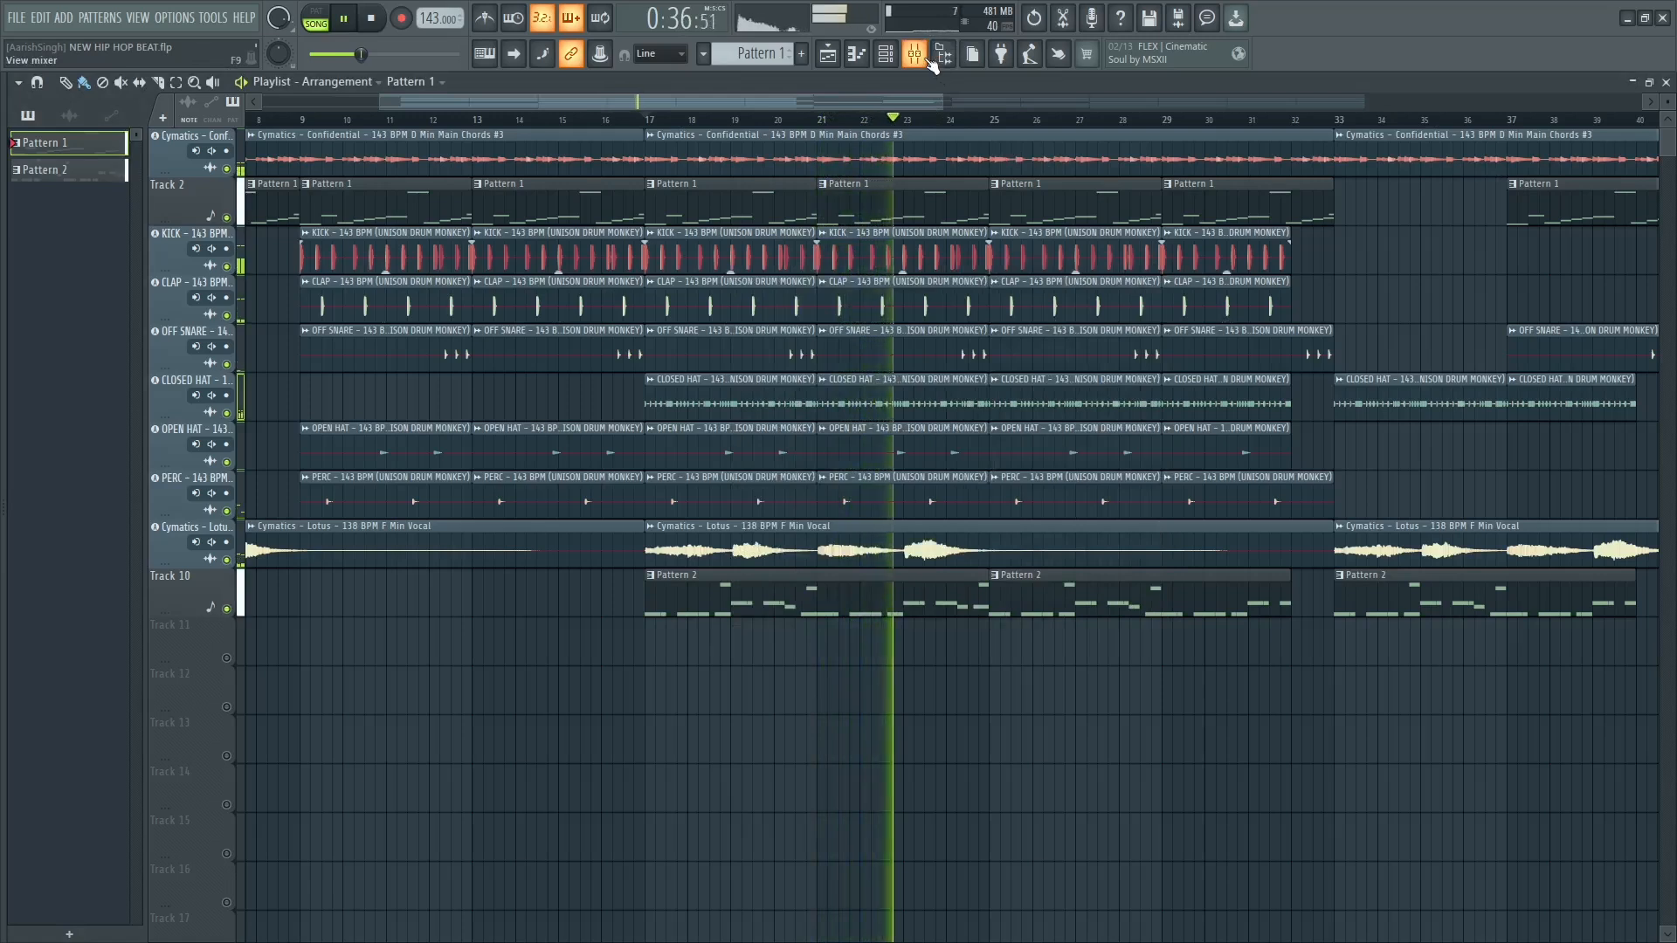
pyautogui.press('space')
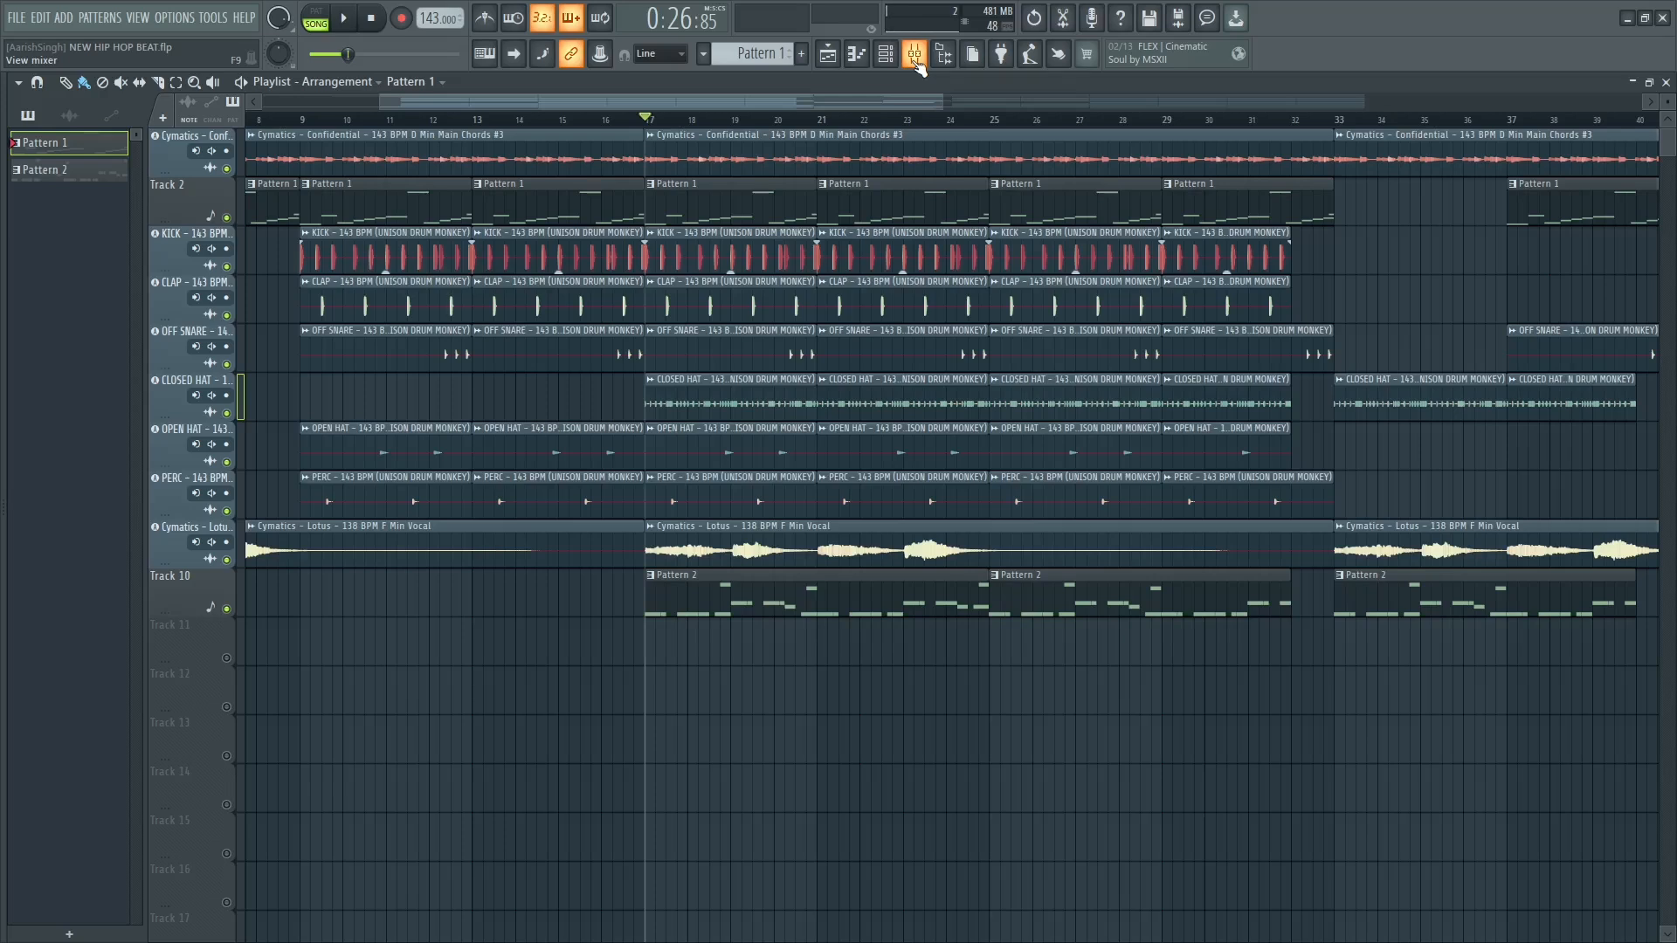
pyautogui.click(917, 63)
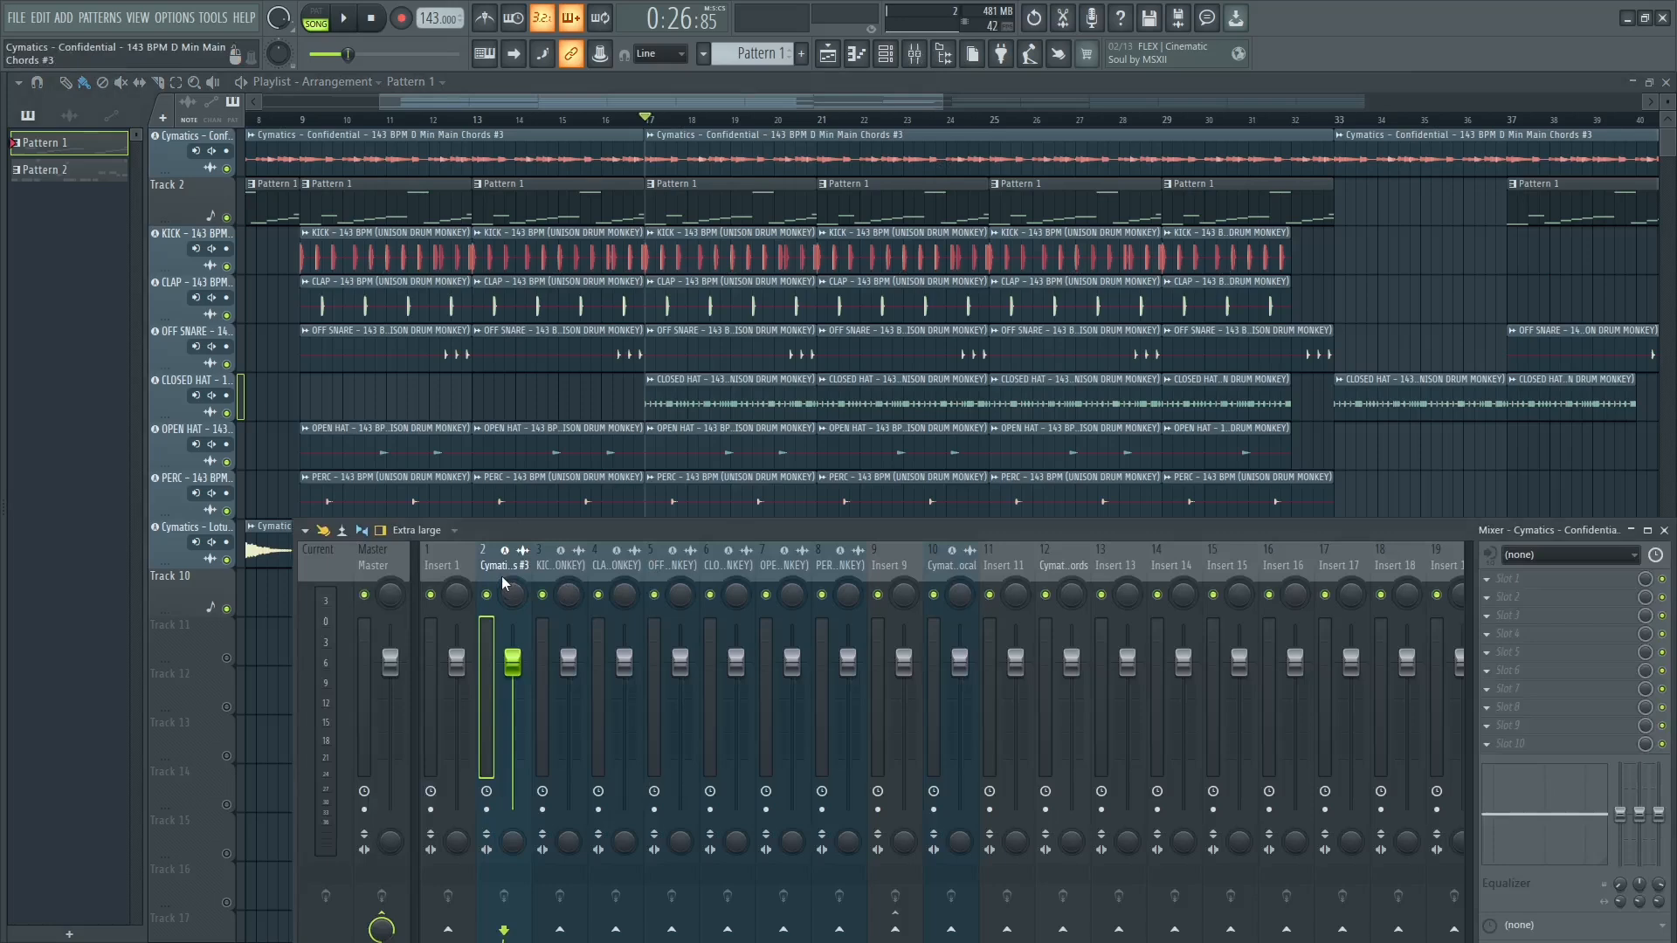
pyautogui.click(847, 102)
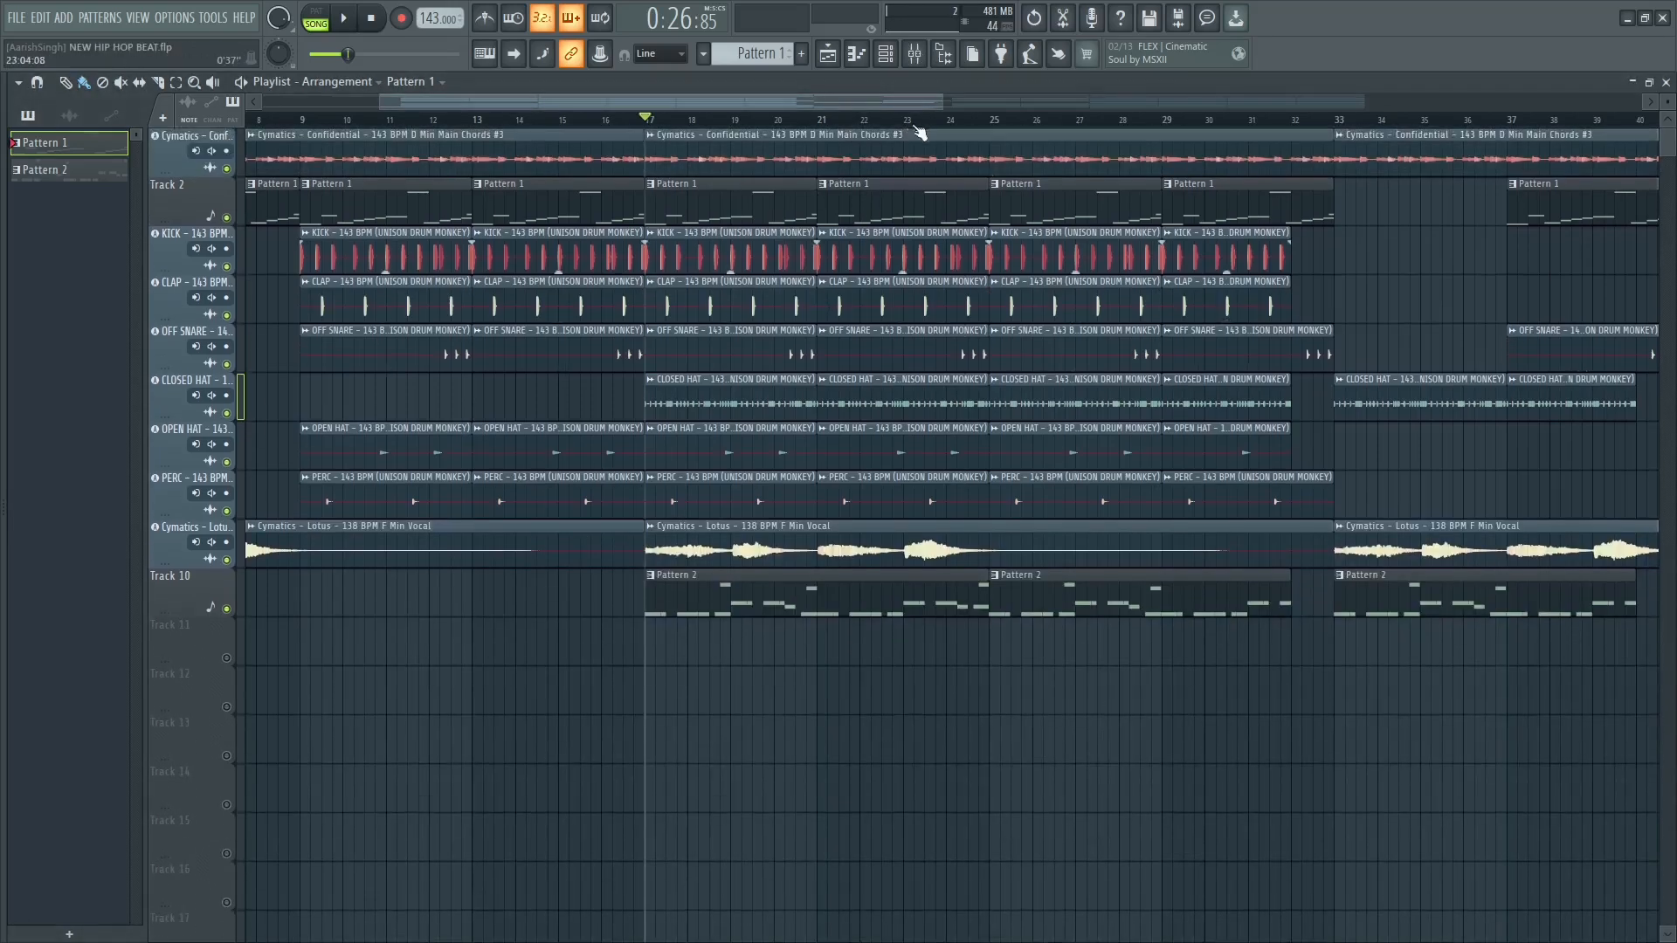
pyautogui.click(914, 56)
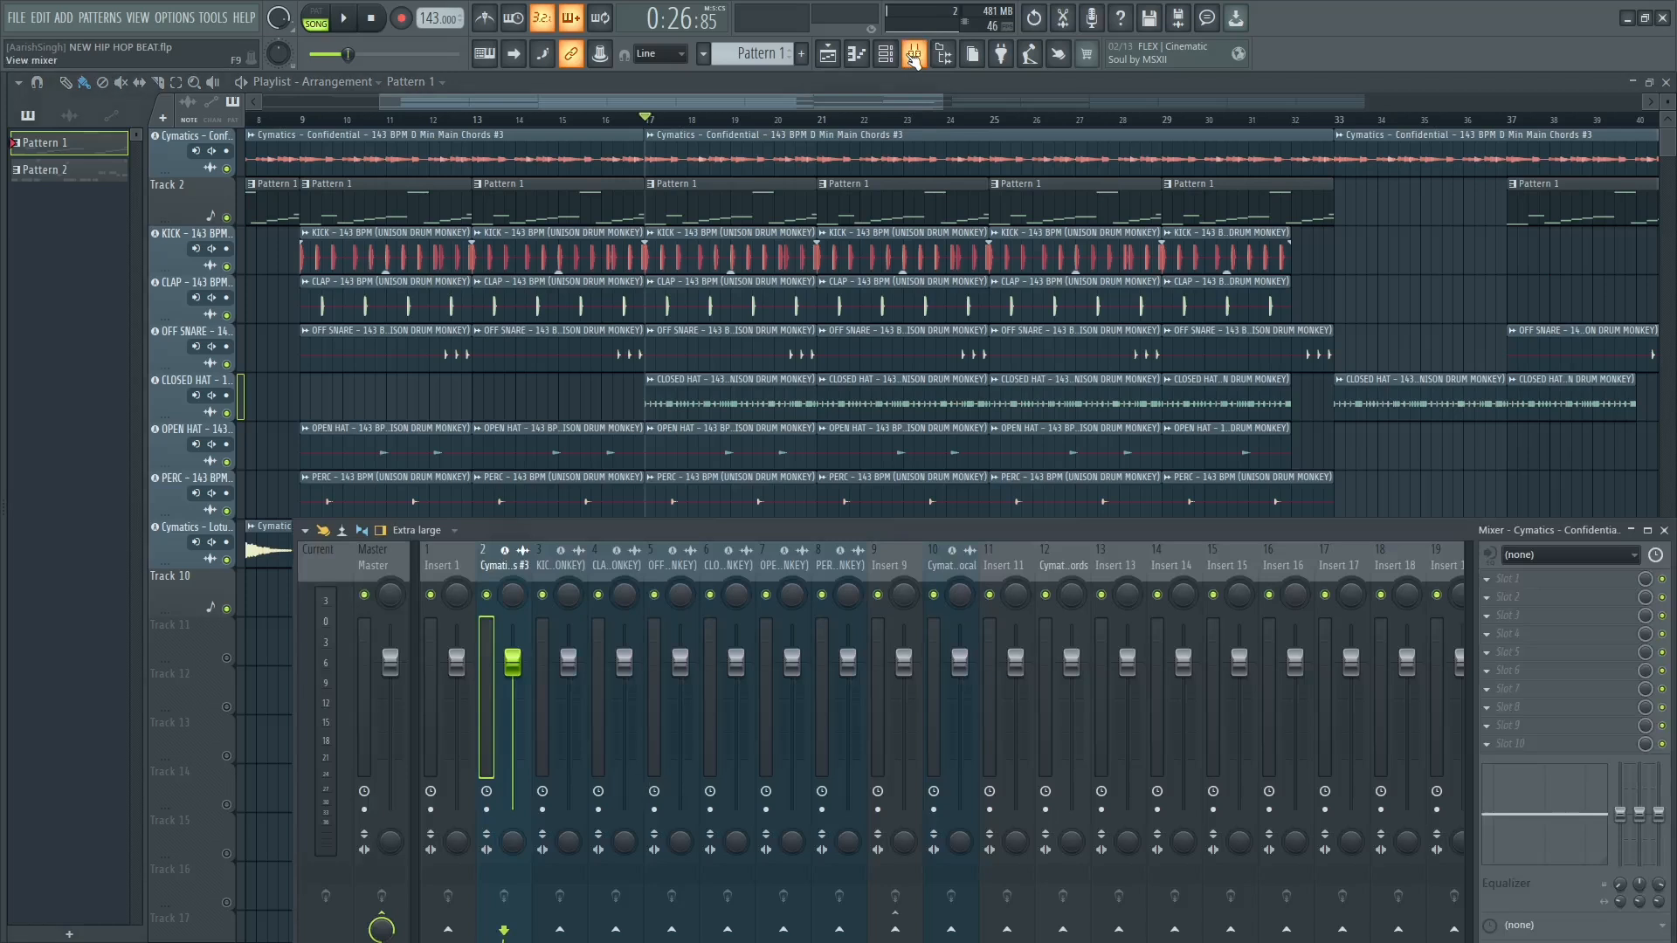
pyautogui.click(796, 102)
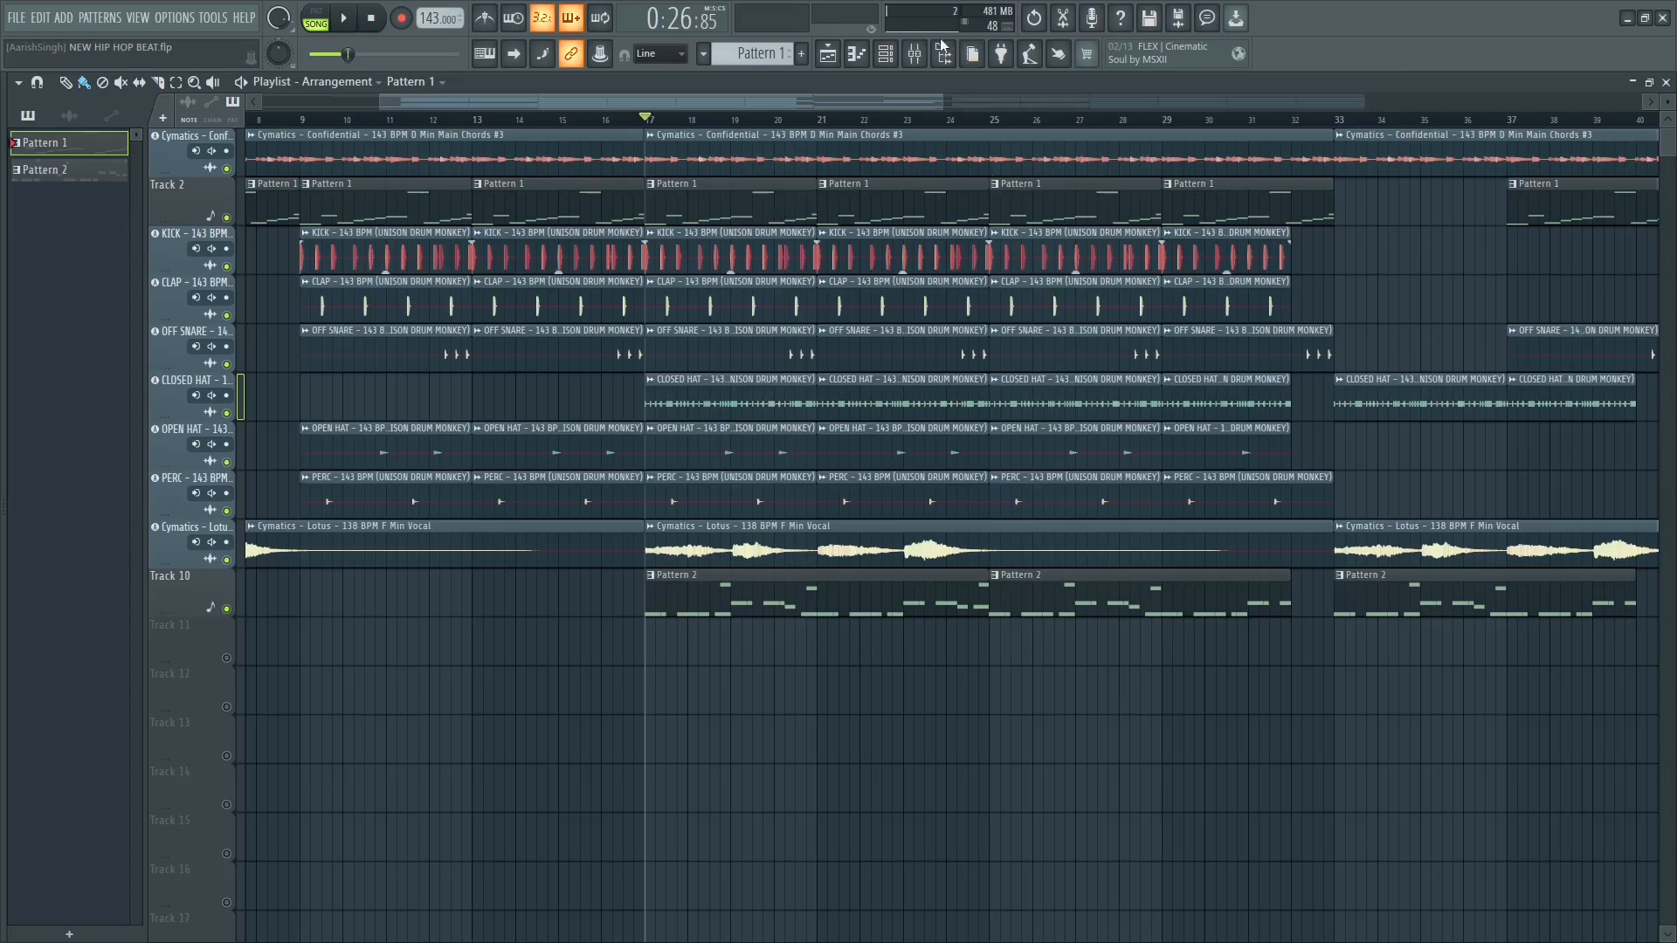
# Show the mixer with the Master track selected and play the section to check the overall level.
pyautogui.click(918, 54)
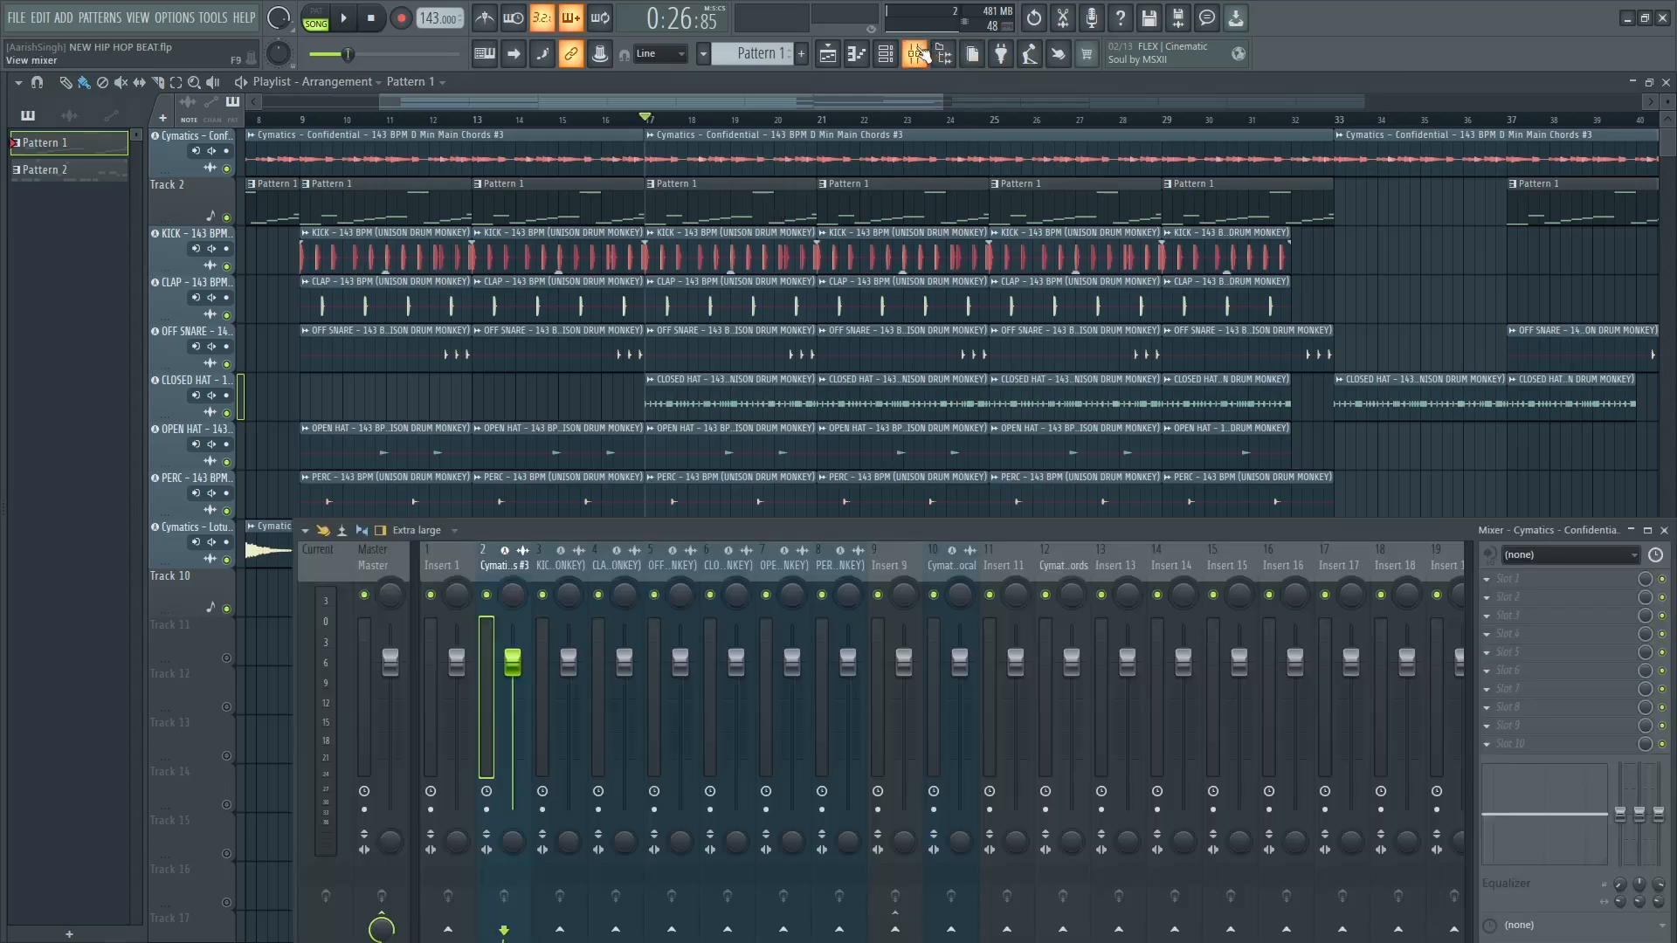
pyautogui.click(374, 564)
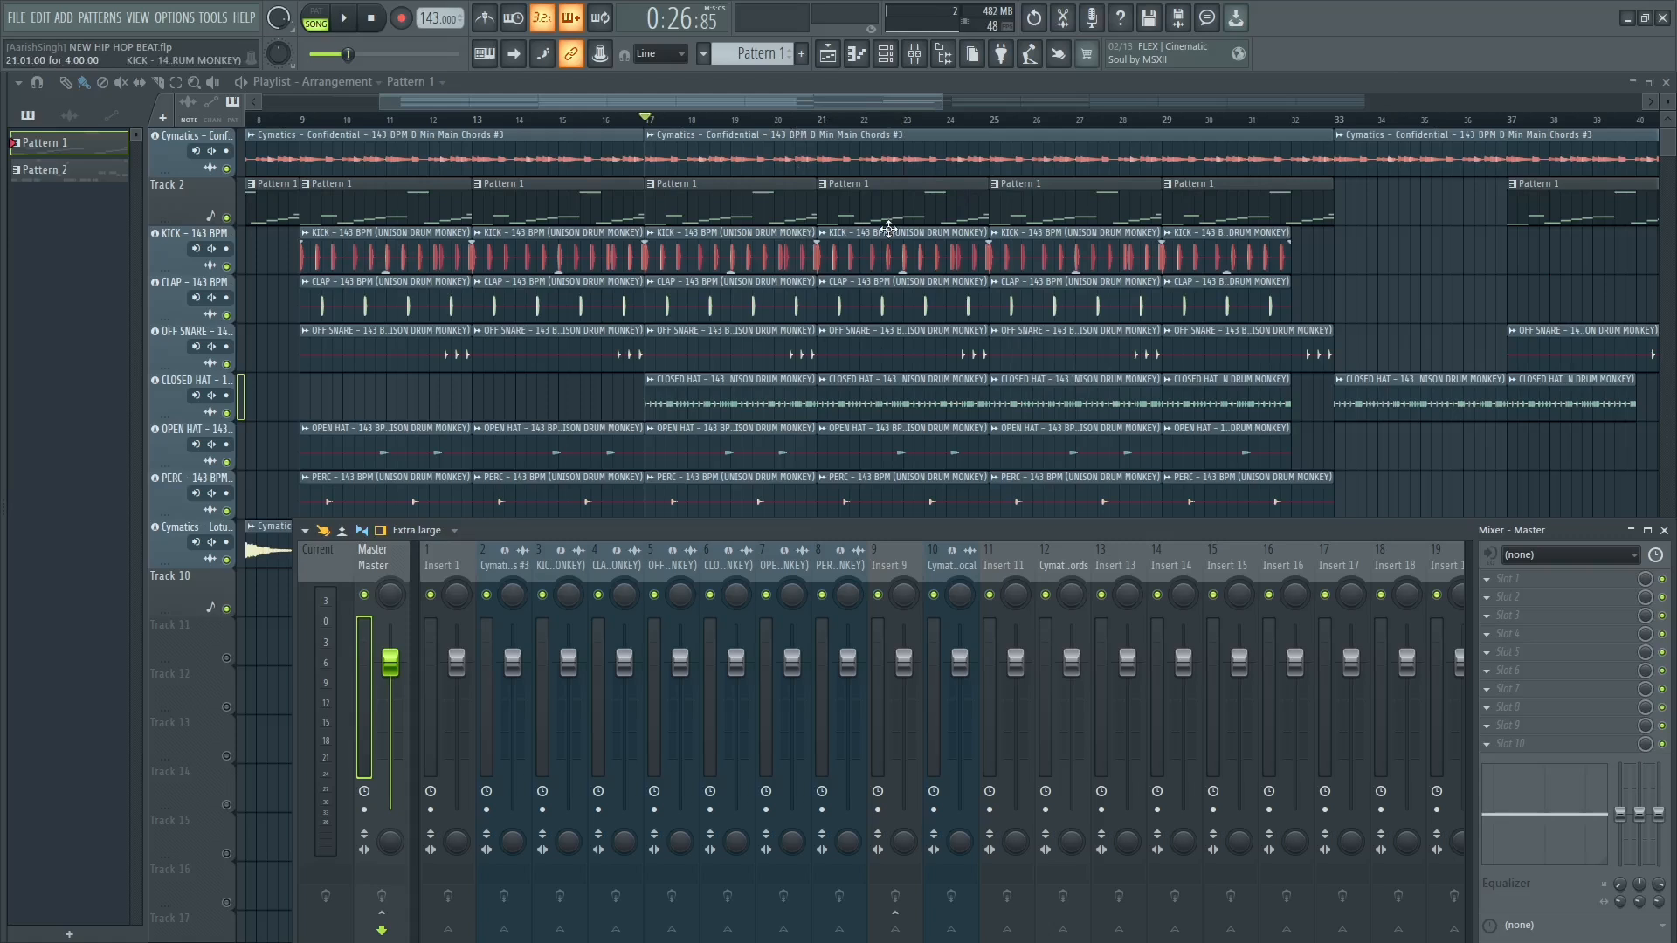
pyautogui.press('space')
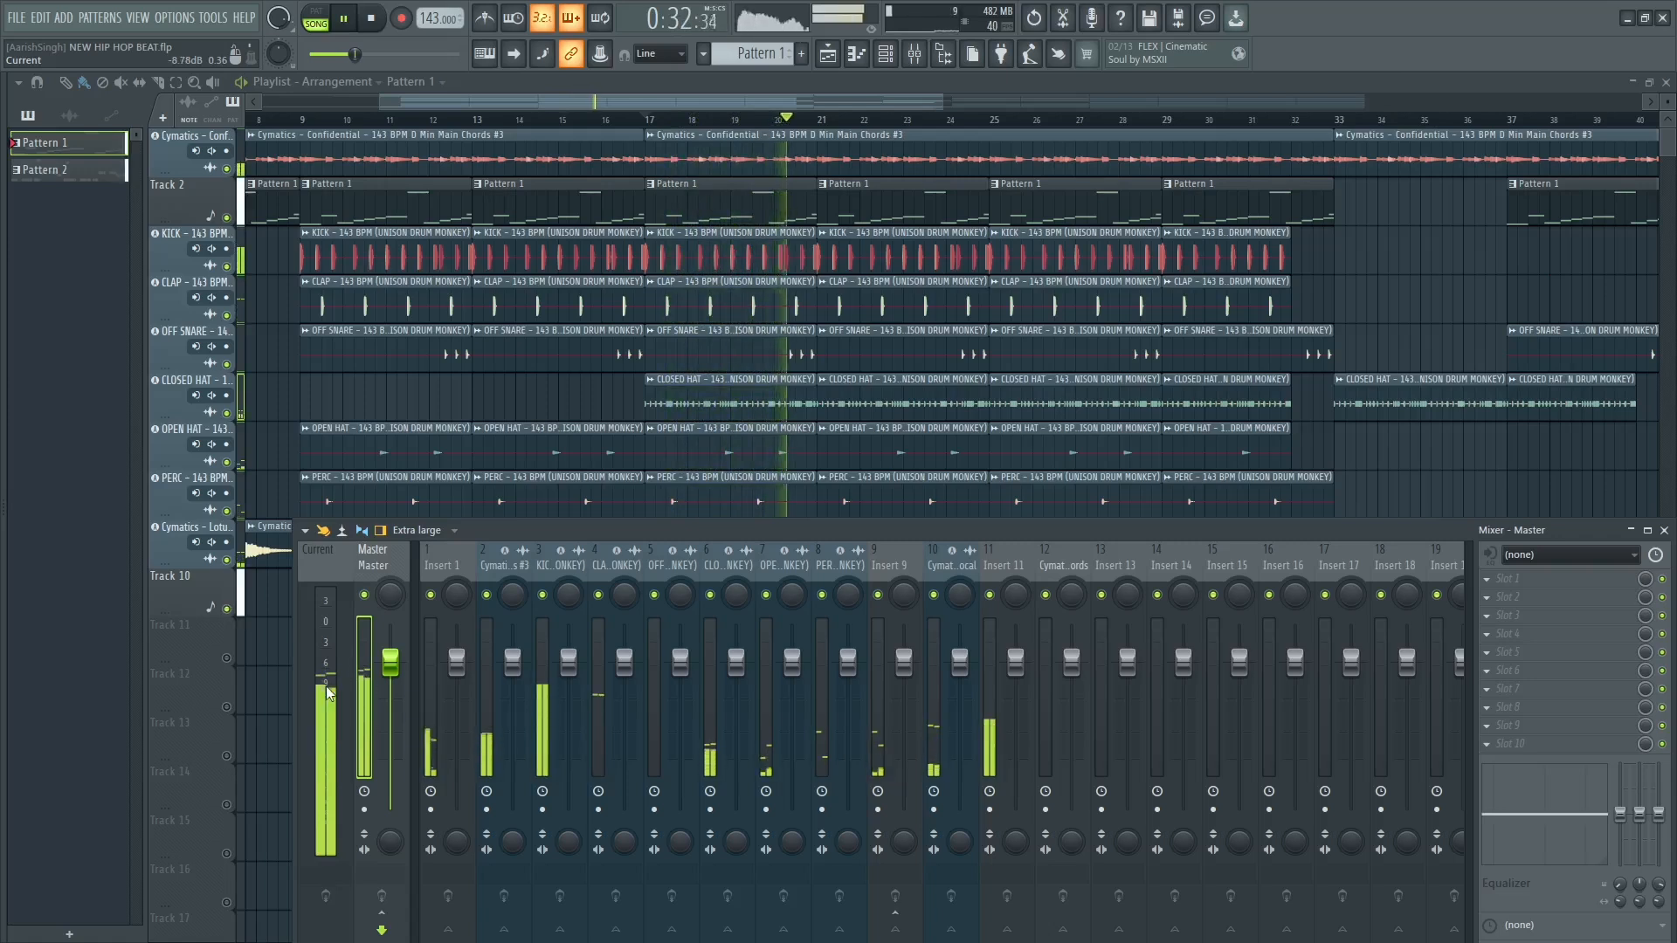
pyautogui.press('space')
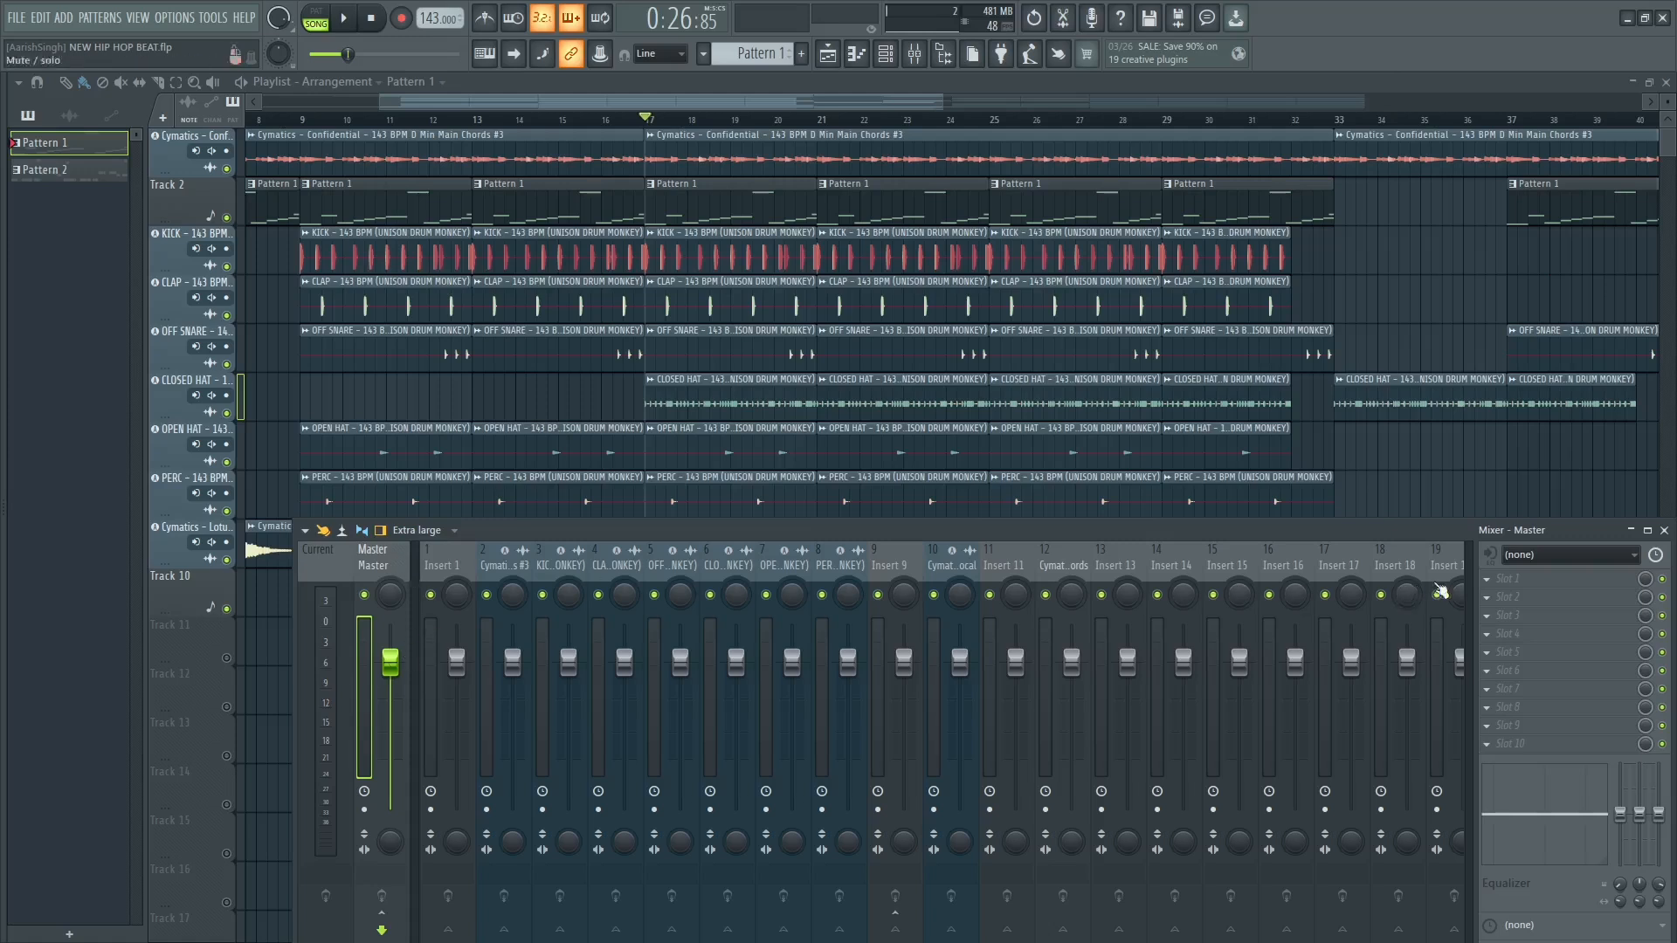
# Load Fruity Limiter into the Master track's first effect slot and move its window to the middle above the mixer.
pyautogui.click(1513, 580)
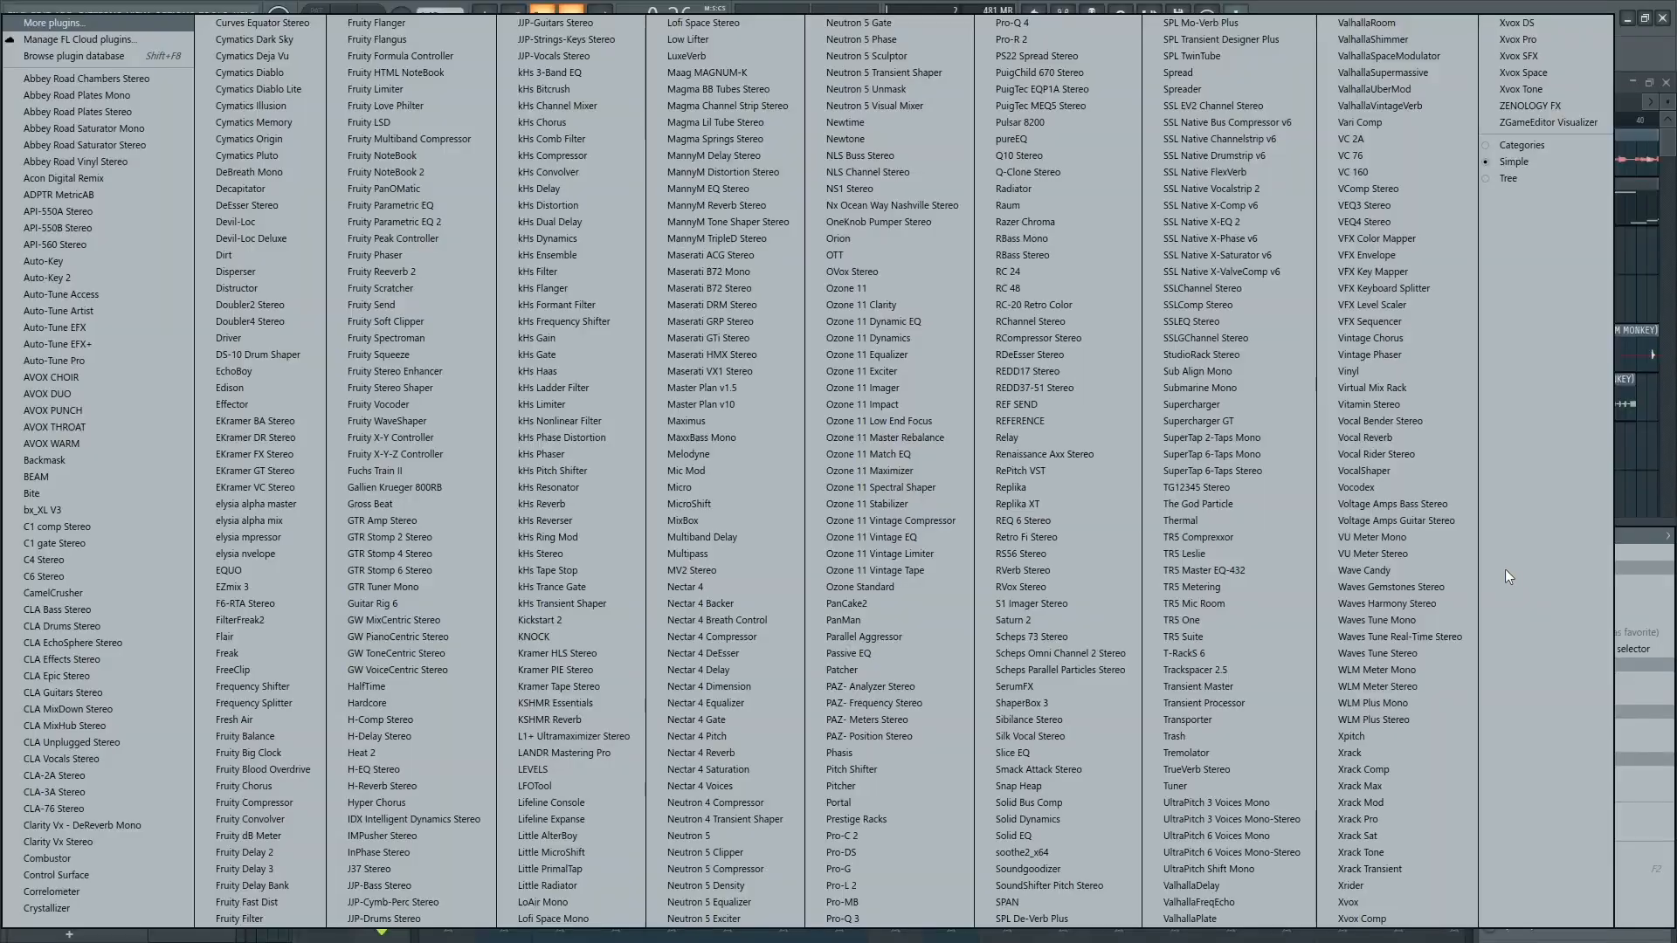
pyautogui.click(422, 88)
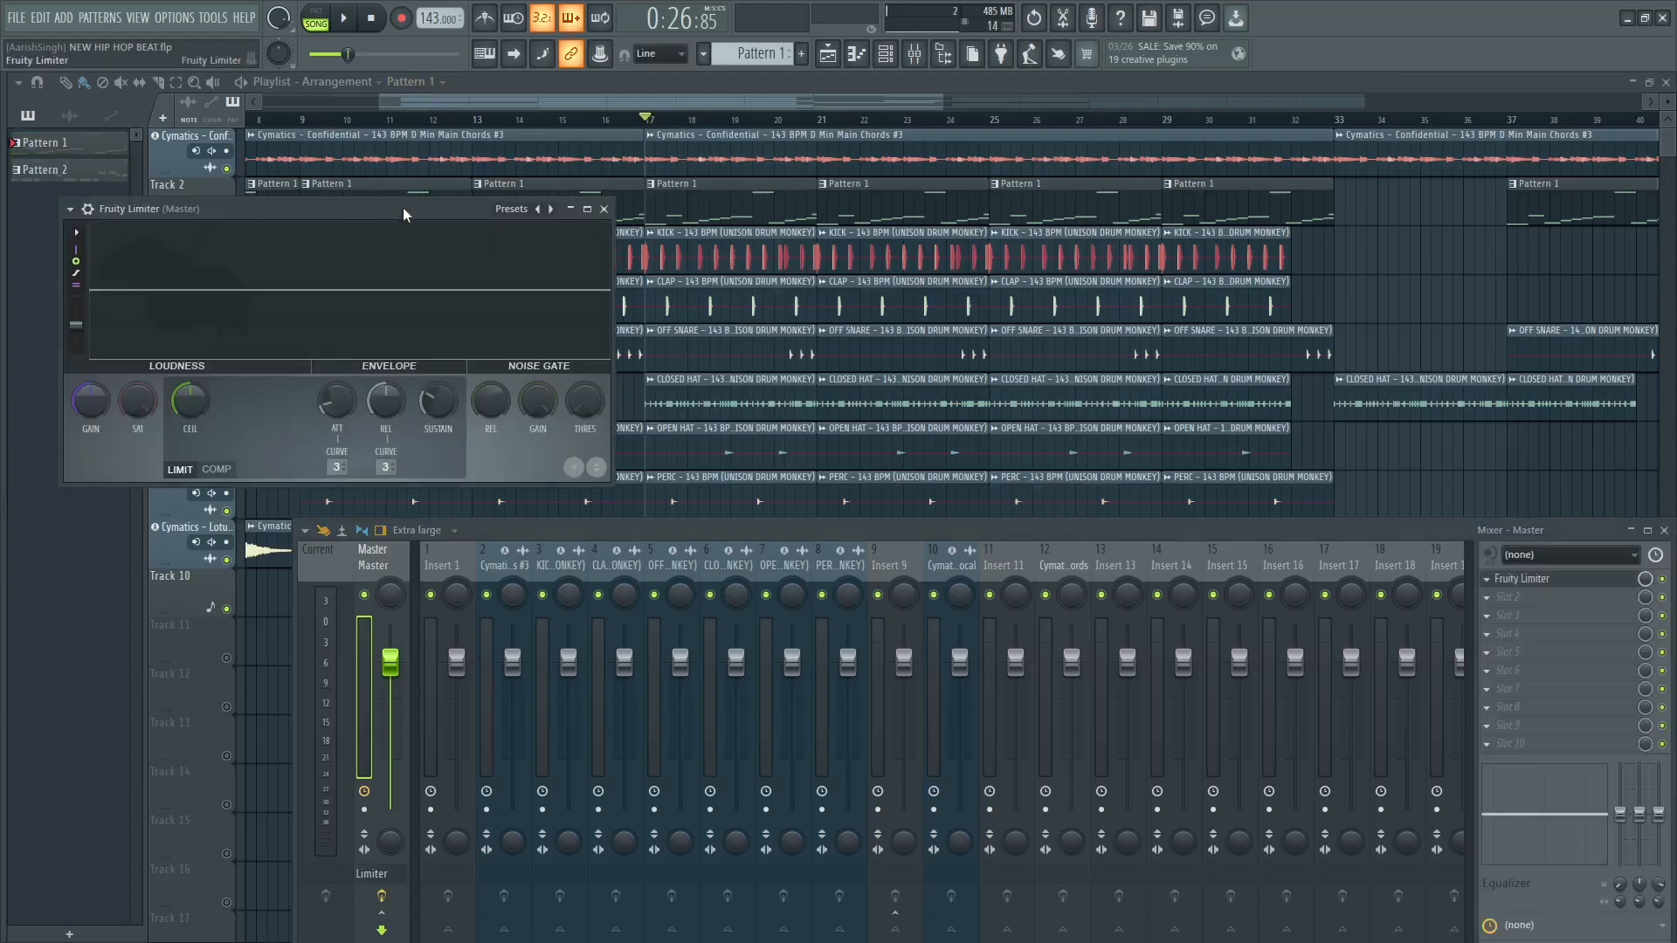
pyautogui.moveTo(402, 207); pyautogui.dragTo(760, 236)
# Look at Fruity Limiter's compressor controls and return to its limiter mode.
pyautogui.click(587, 498)
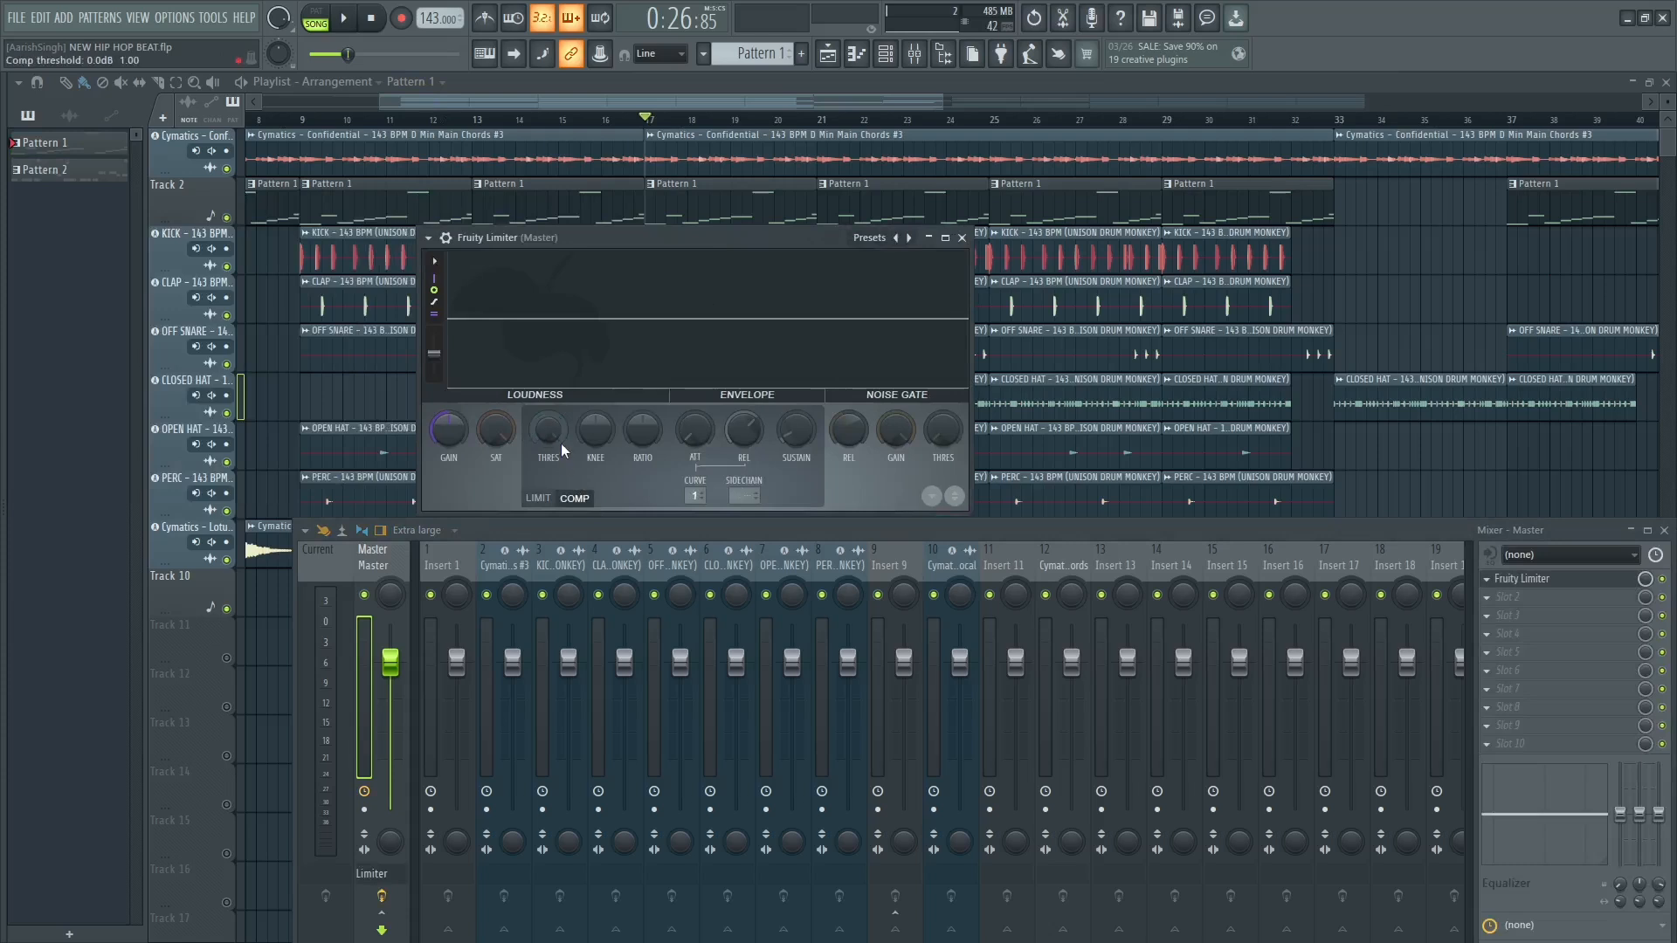
pyautogui.moveTo(504, 430); pyautogui.dragTo(504, 442)
pyautogui.click(543, 498)
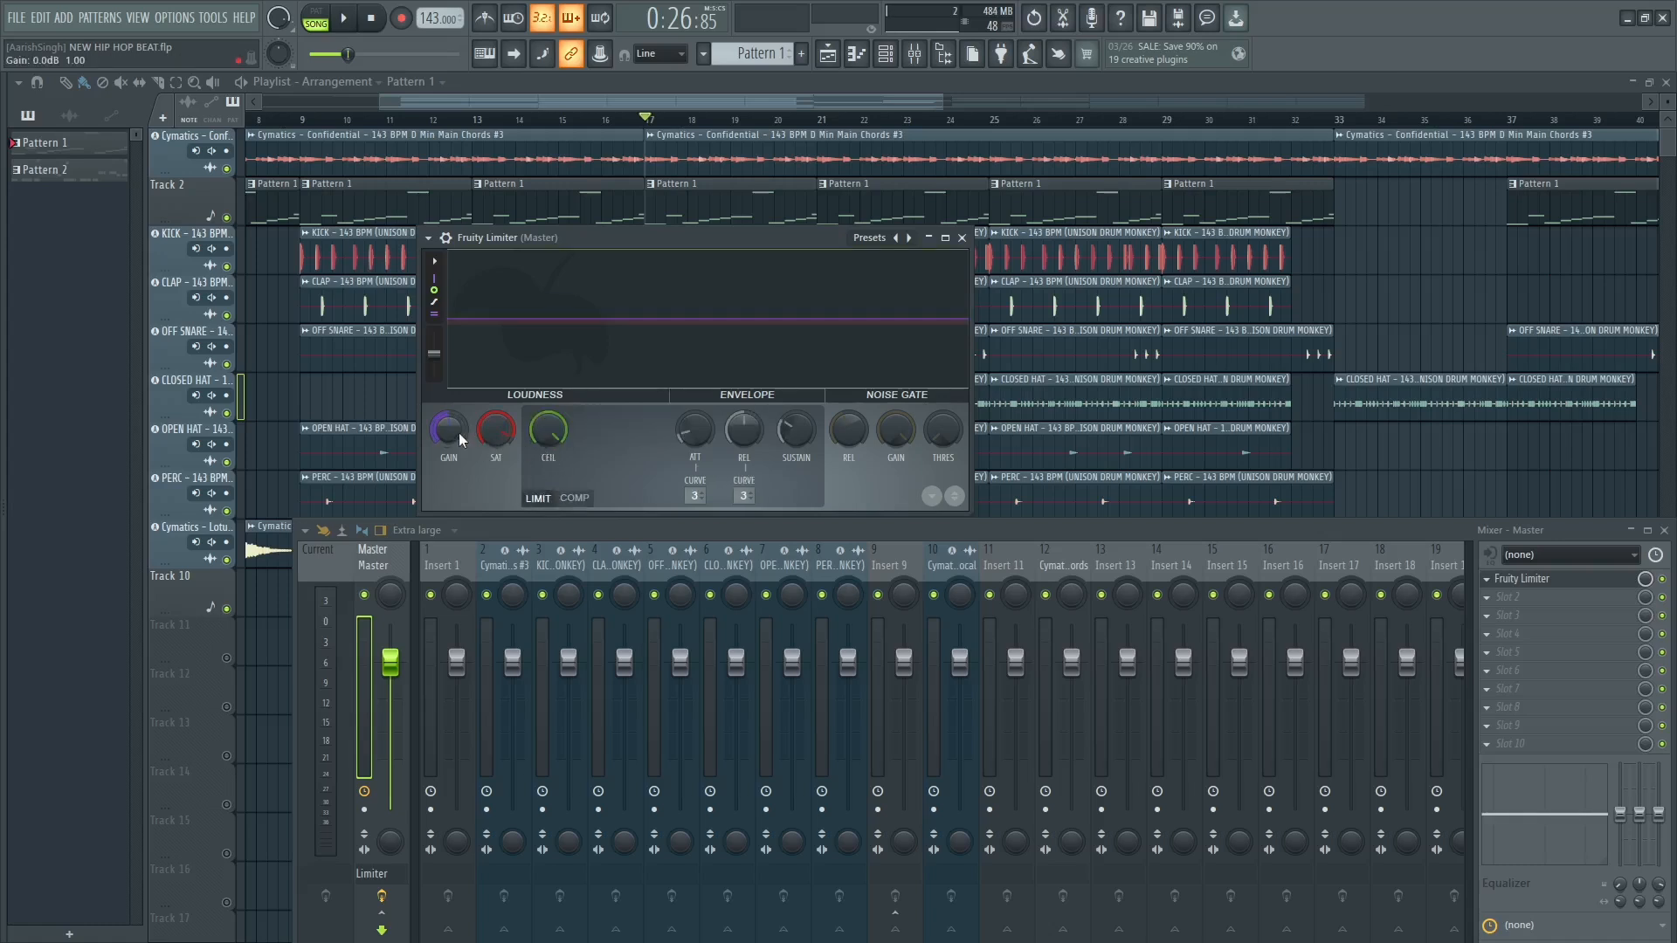
# While the section plays, set Fruity Limiter's gain to about 11.7 dB and its saturation threshold to about -0.2 dB, close it and stop playback.
pyautogui.press('space')
pyautogui.moveTo(444, 437); pyautogui.dragTo(444, 356)
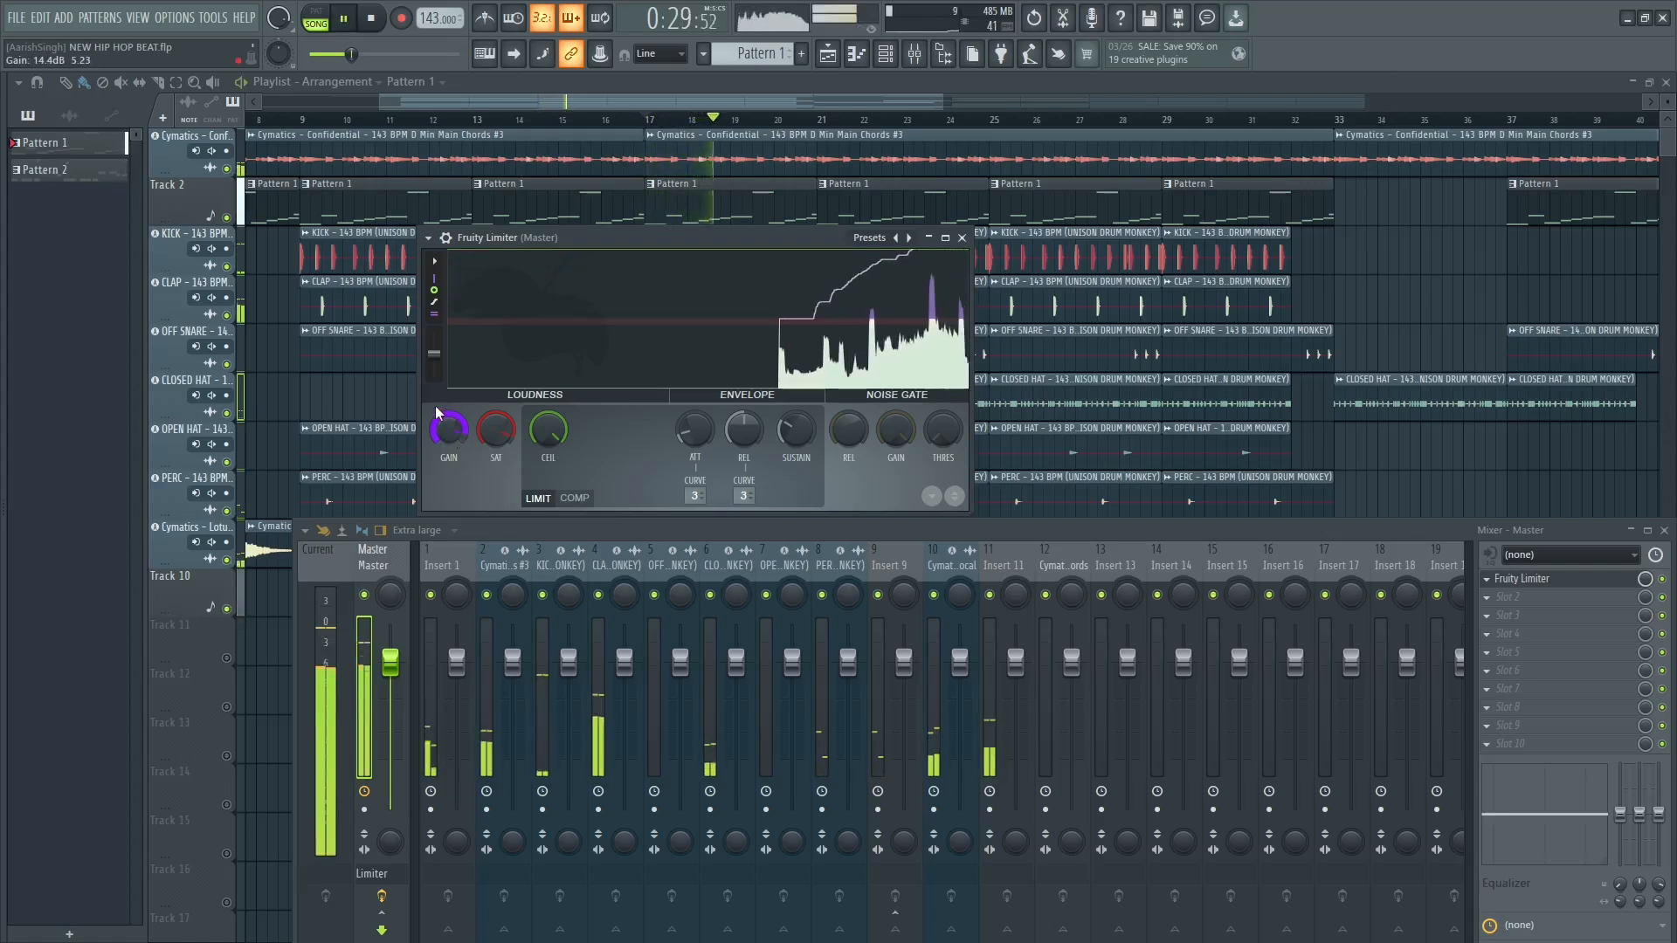
pyautogui.moveTo(443, 426); pyautogui.dragTo(443, 431)
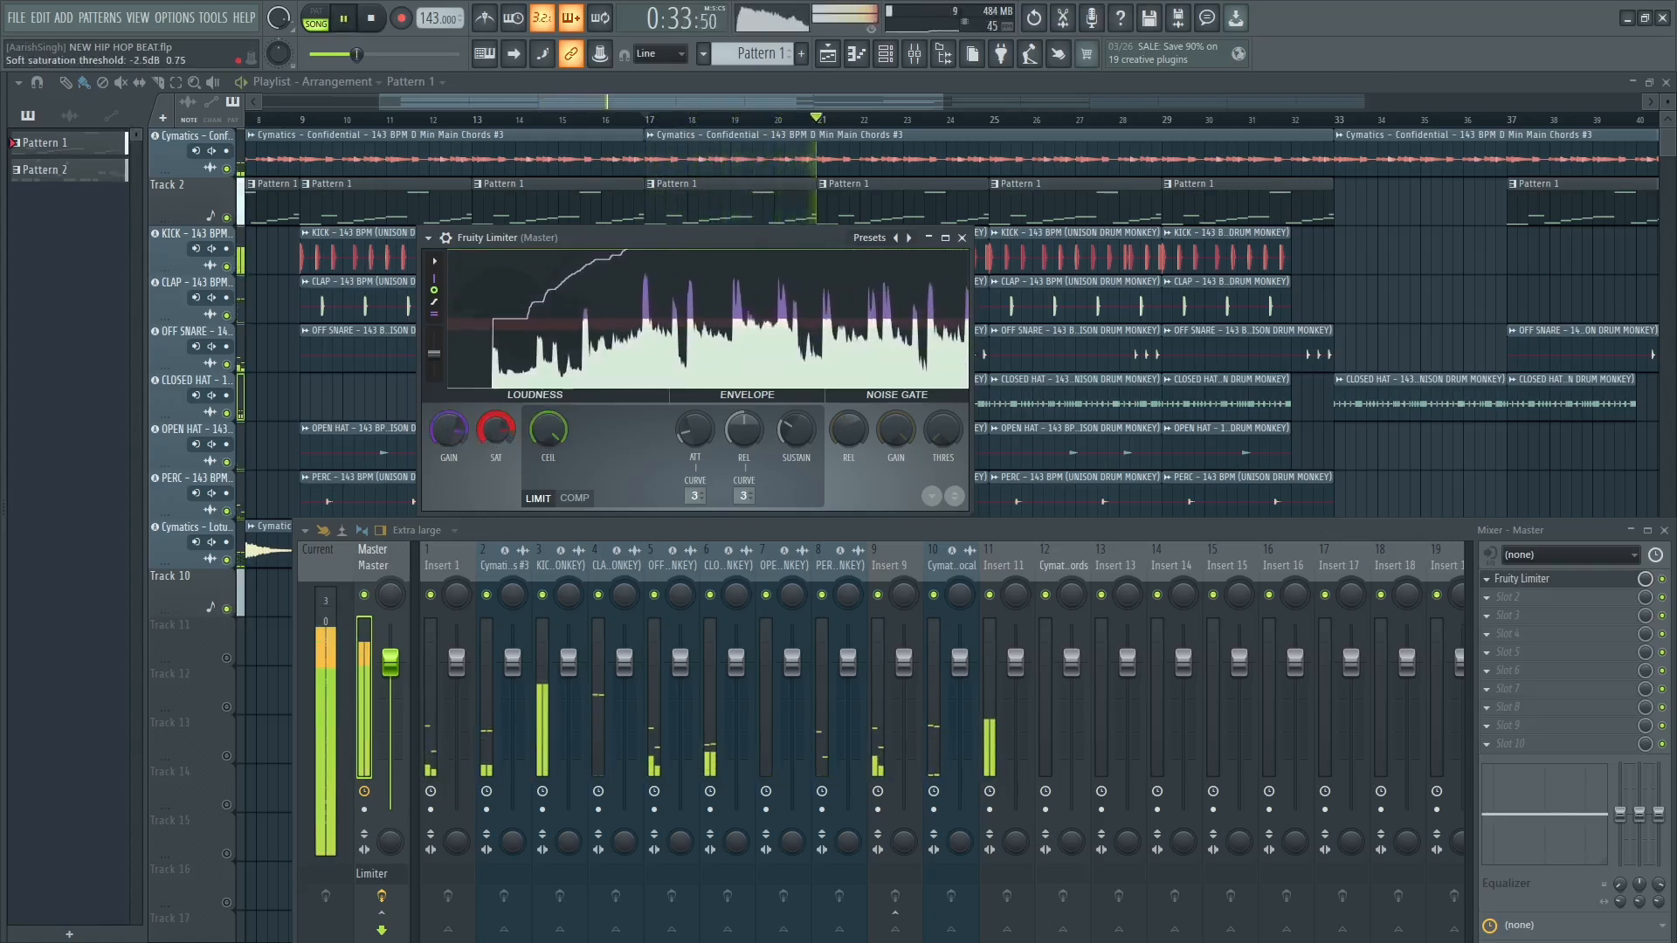
pyautogui.moveTo(496, 430); pyautogui.dragTo(497, 412)
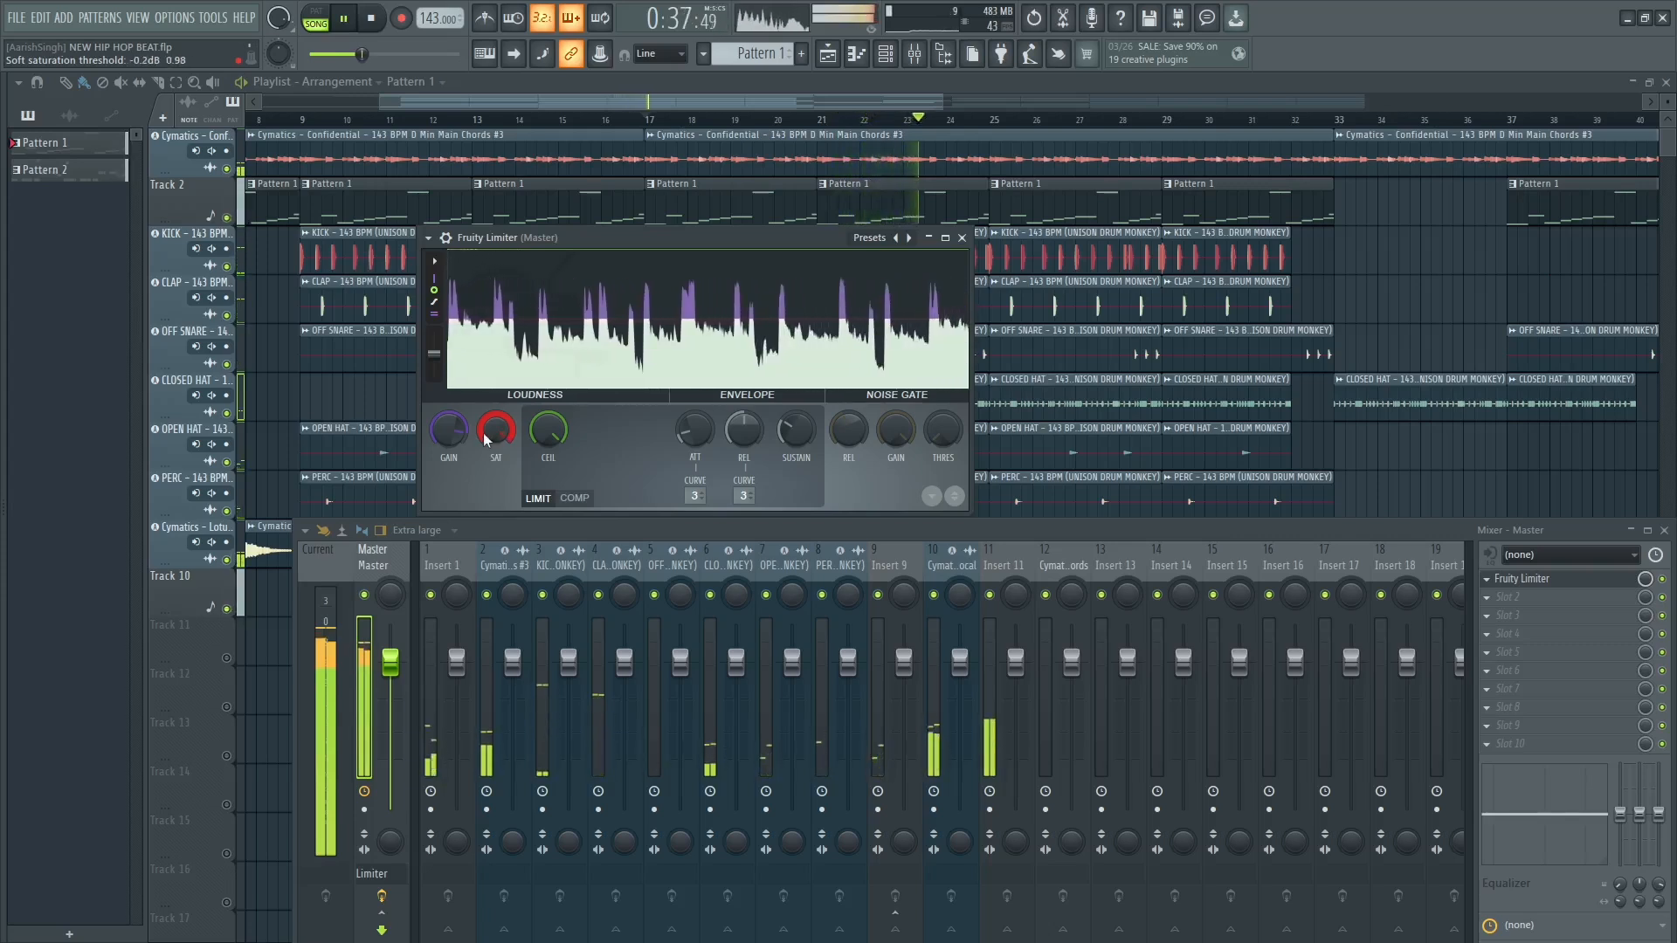
pyautogui.moveTo(453, 431); pyautogui.dragTo(452, 445)
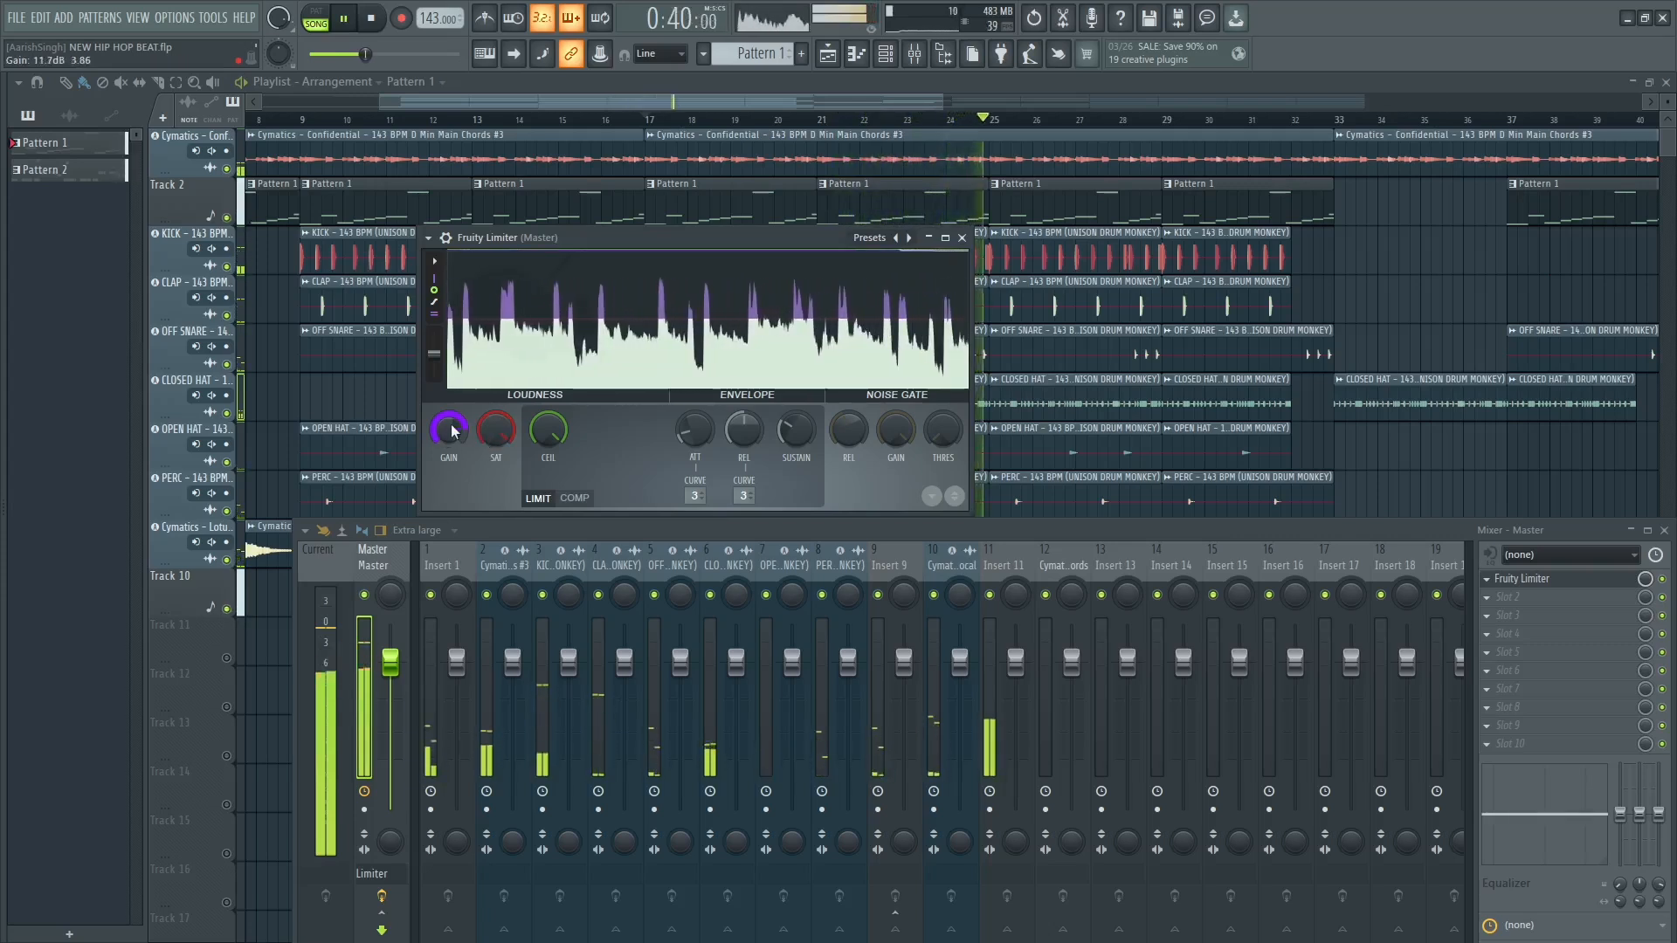
pyautogui.click(963, 238)
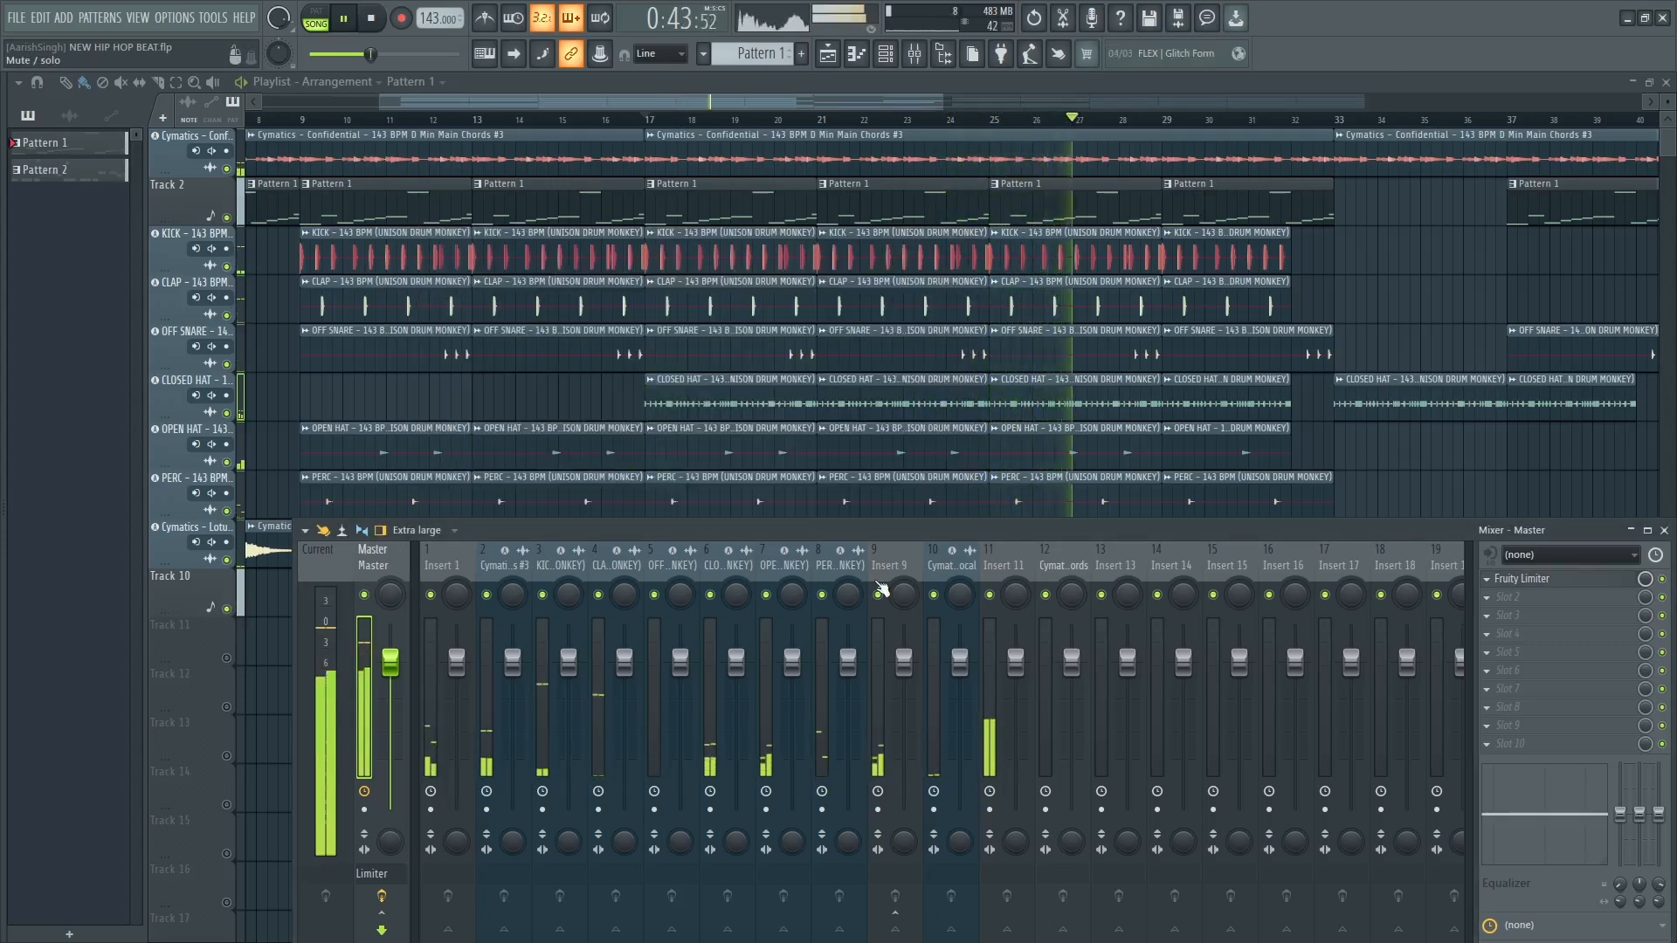
pyautogui.press('space')
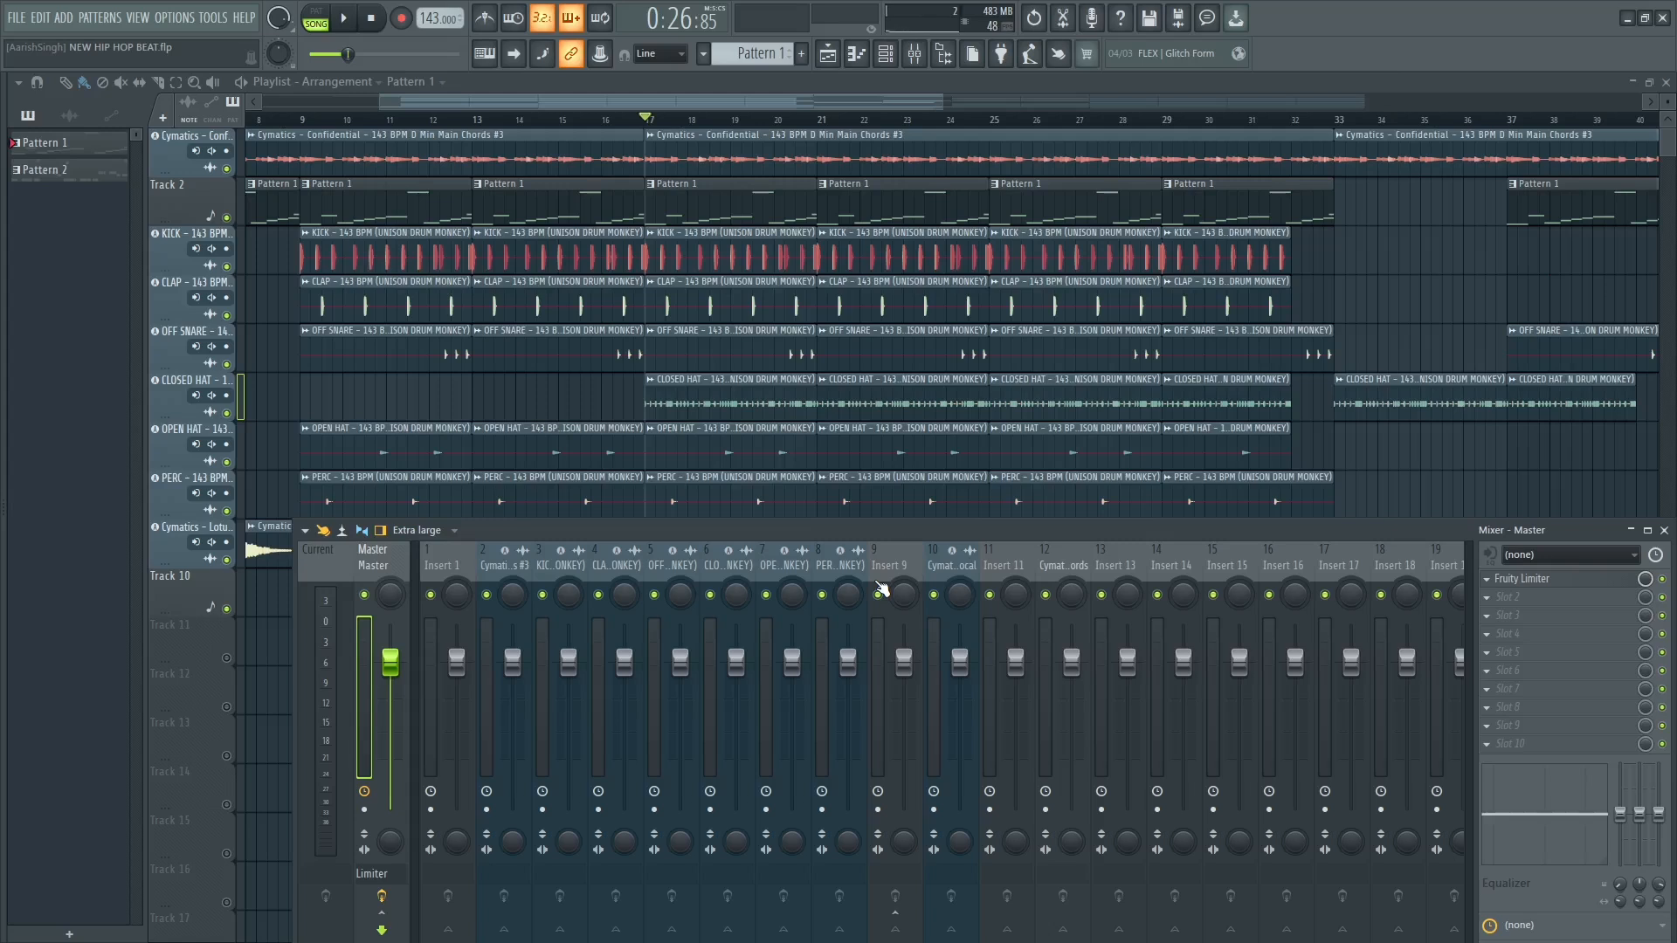
# Select the Cymatics chords #3 mixer track and save the project.
pyautogui.click(505, 569)
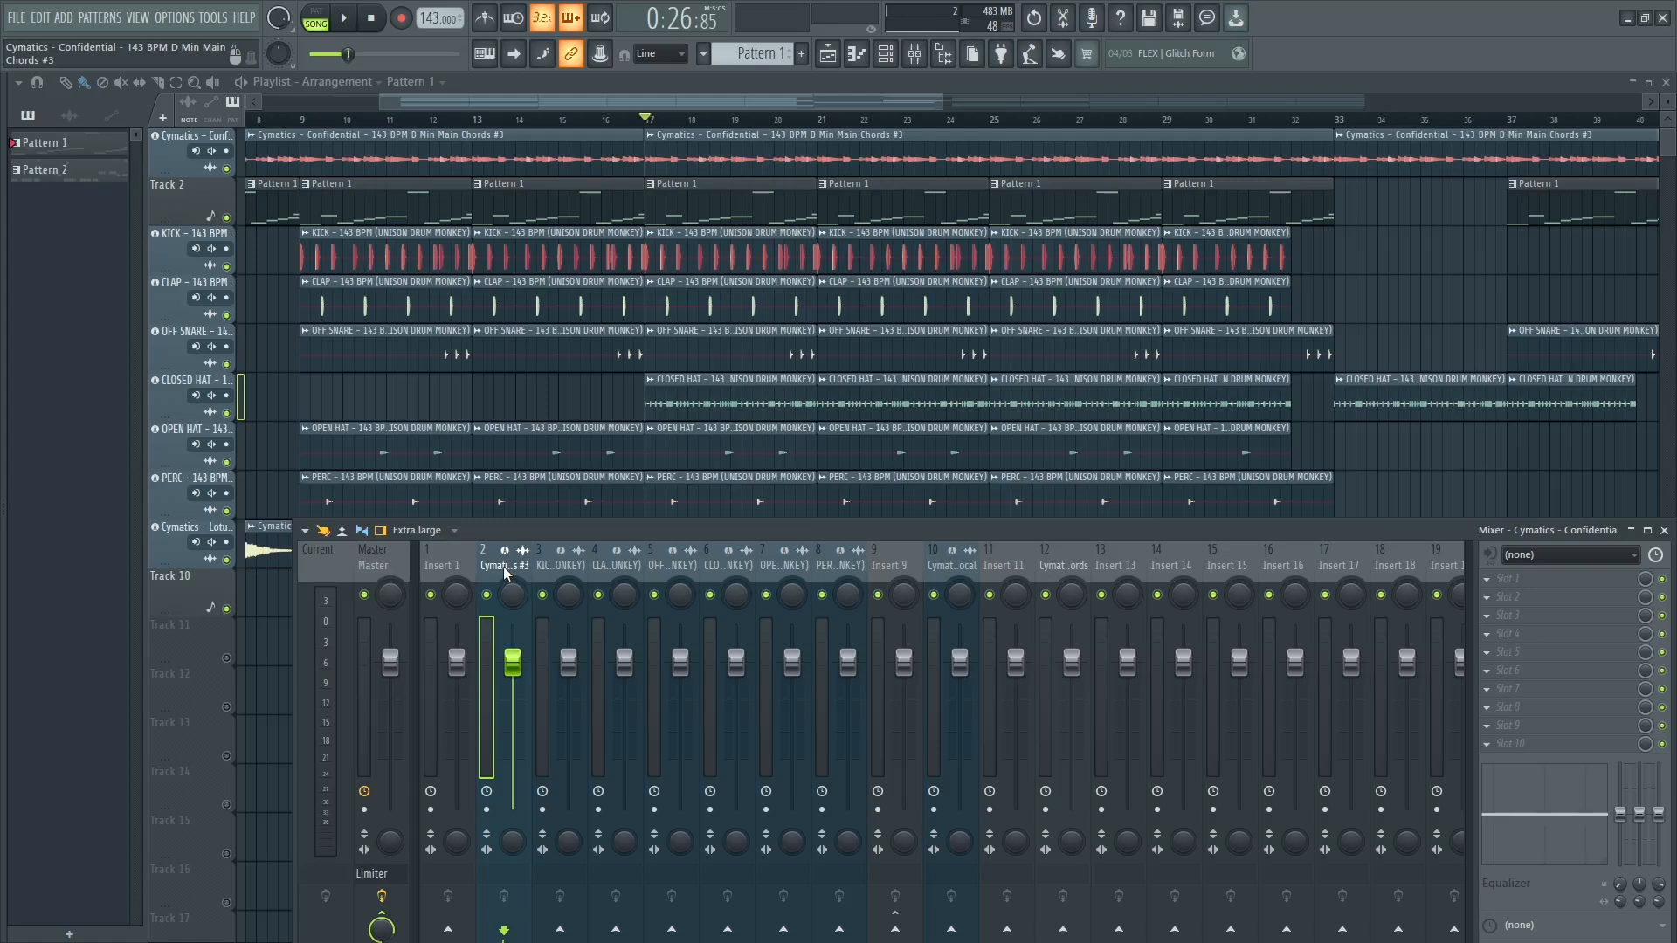
pyautogui.hotkey('ctrl', 's')
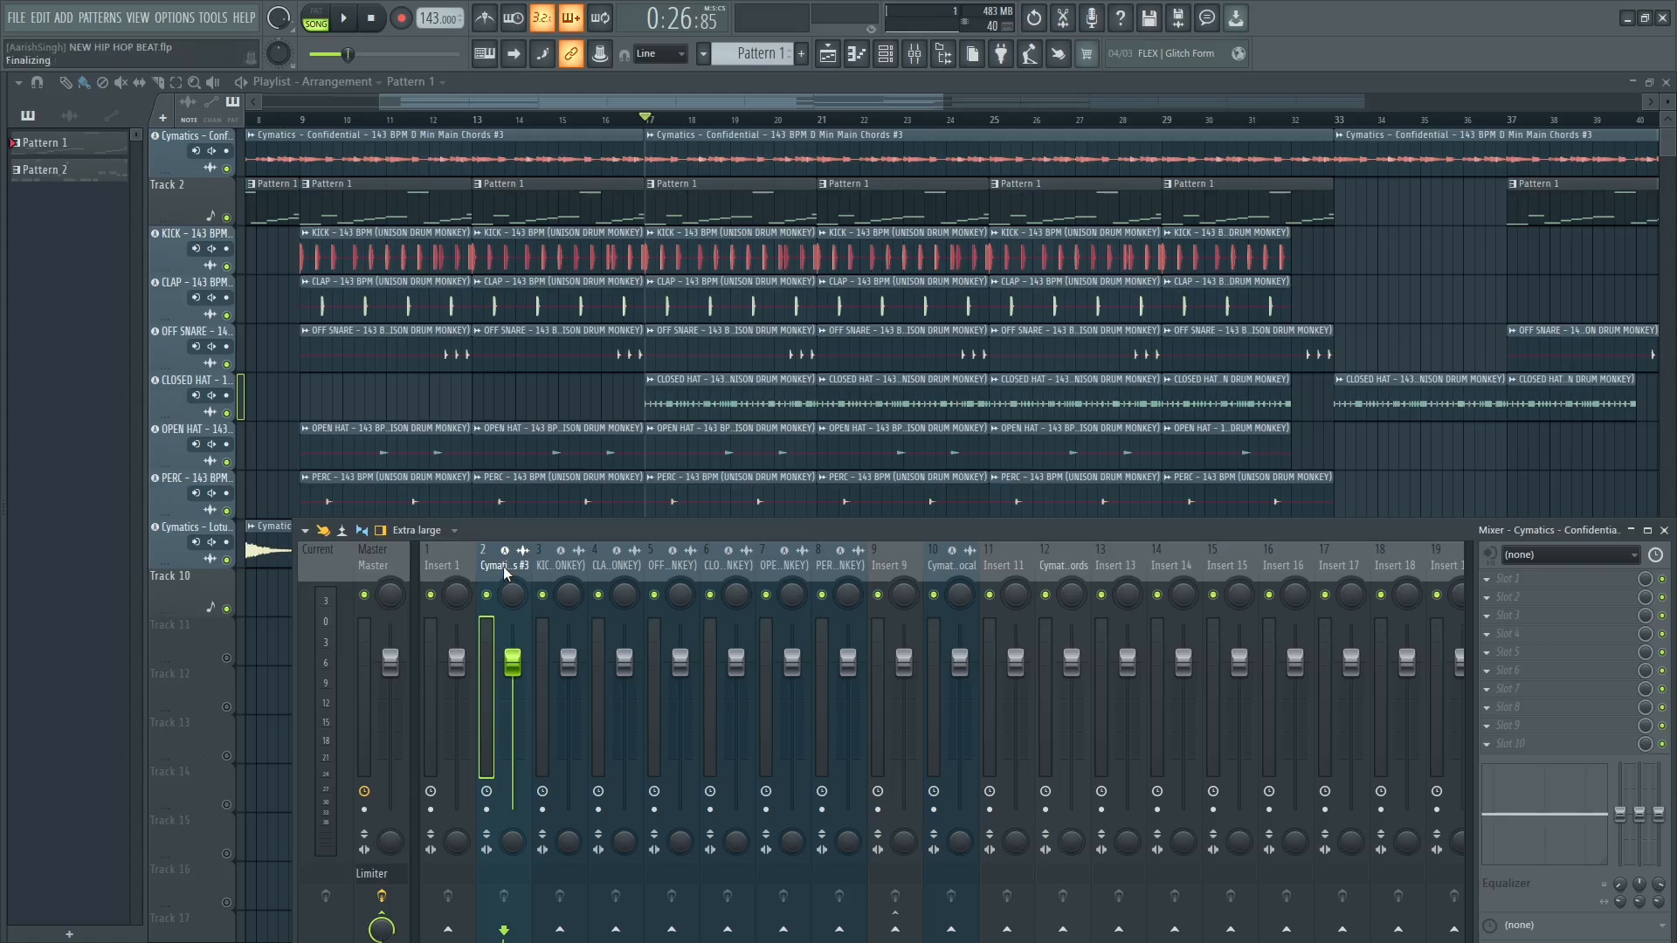